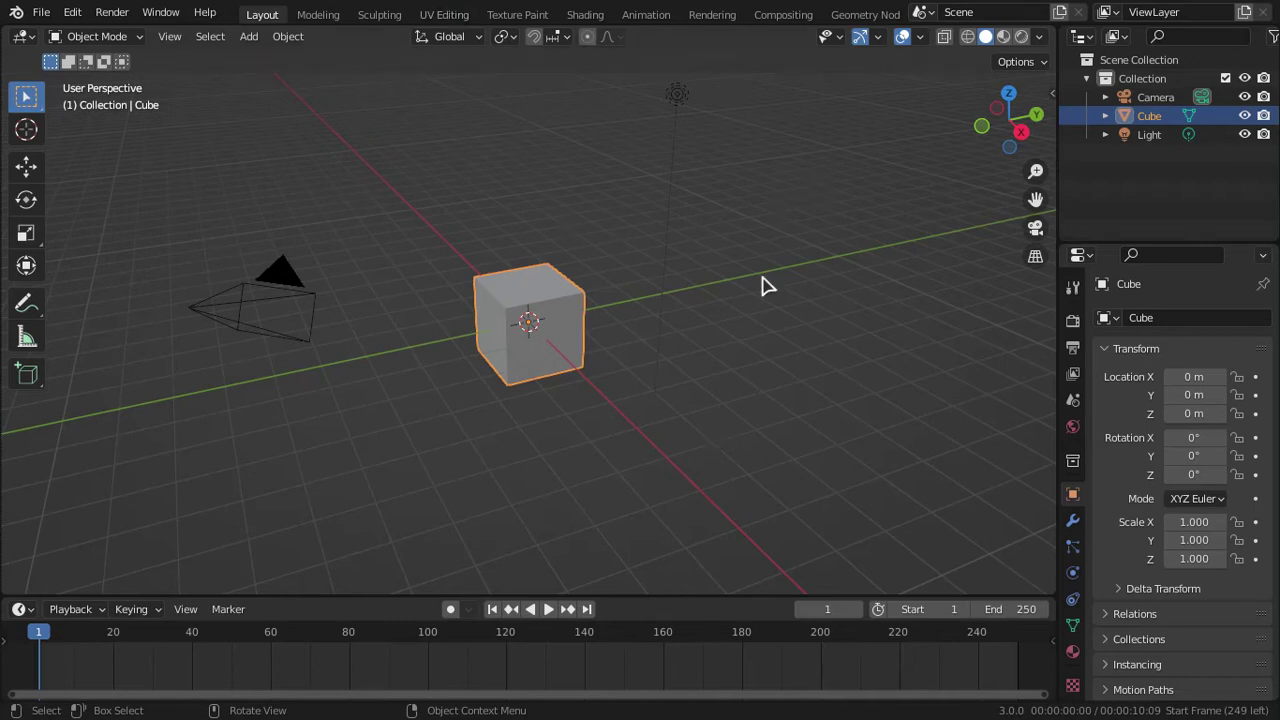
- Enter Edit Mode with face selection and scale the whole cube along X by about 3.8
{"action": "key", "text": "Tab"}
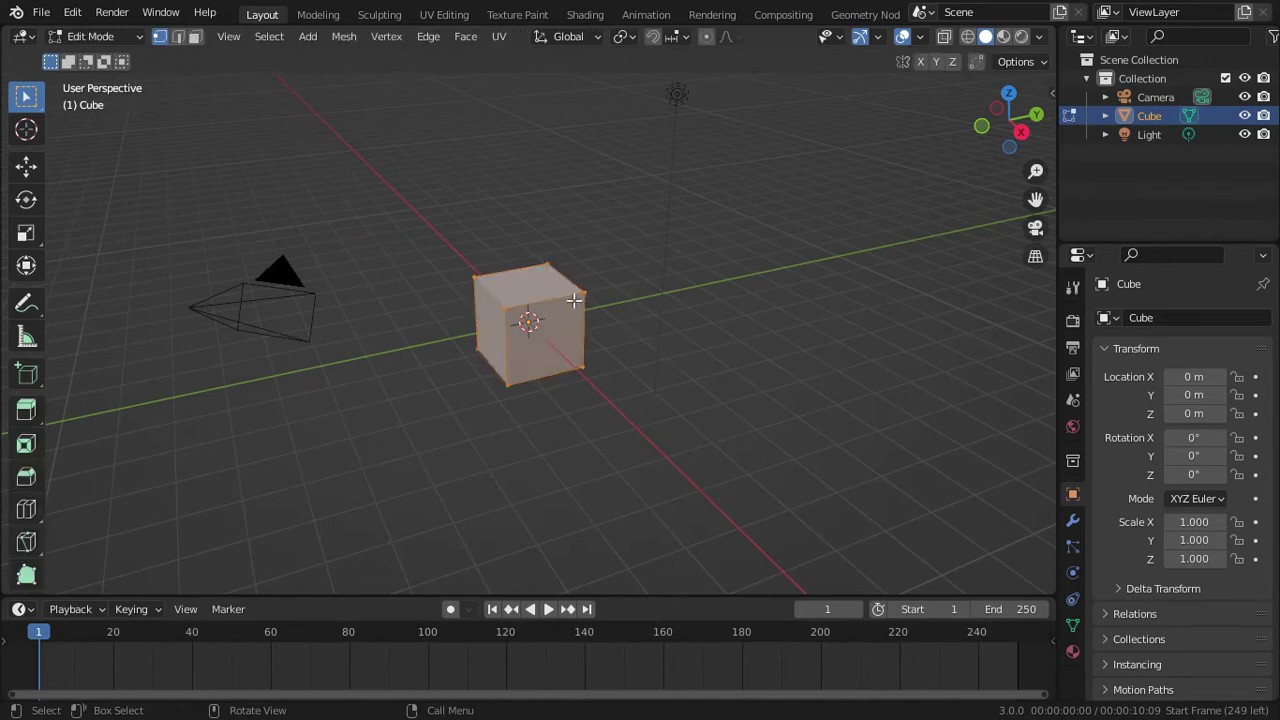
{"action": "key", "text": "3"}
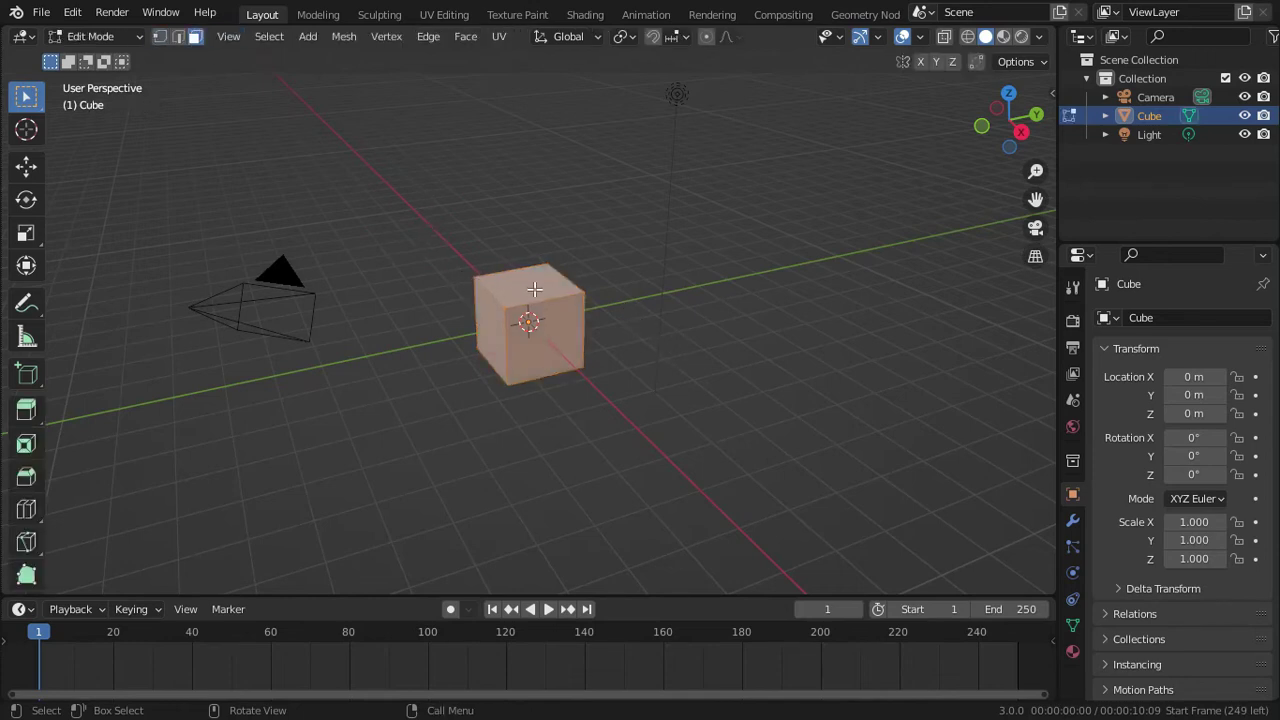
{"action": "key", "text": "alt+a"}
{"action": "key", "text": "a"}
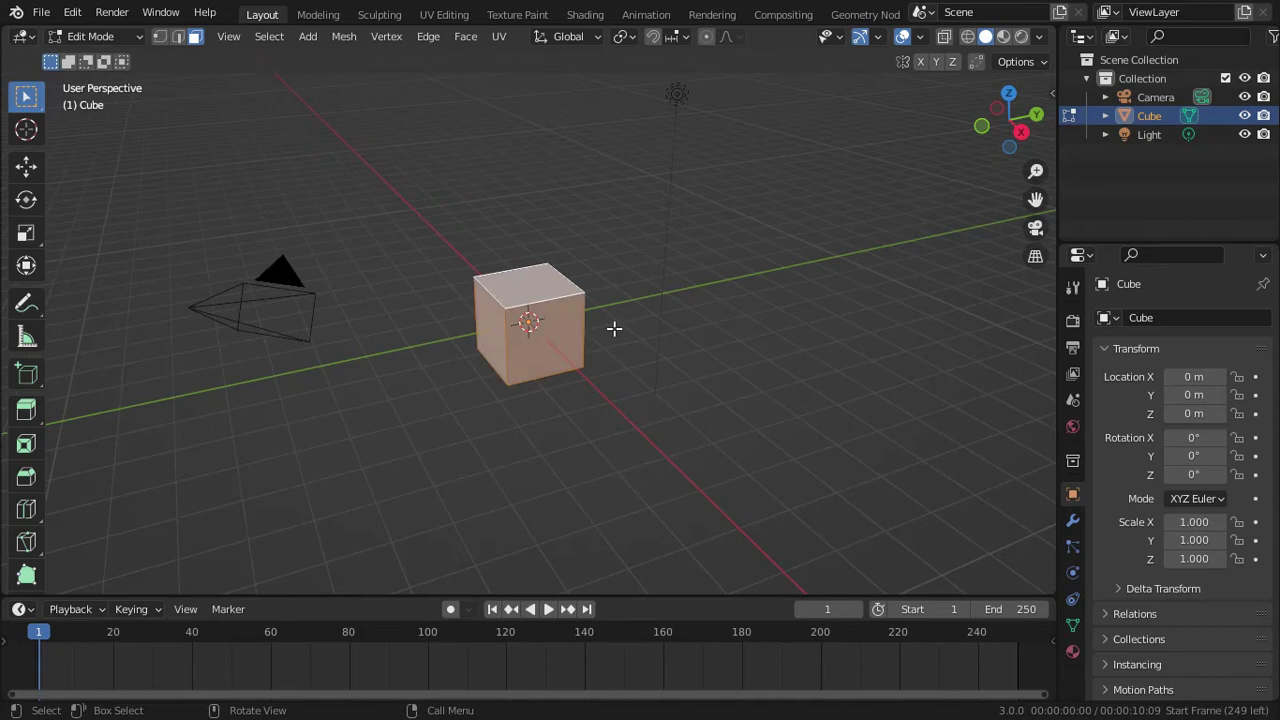
{"action": "key", "text": "s"}
{"action": "key", "text": "x"}
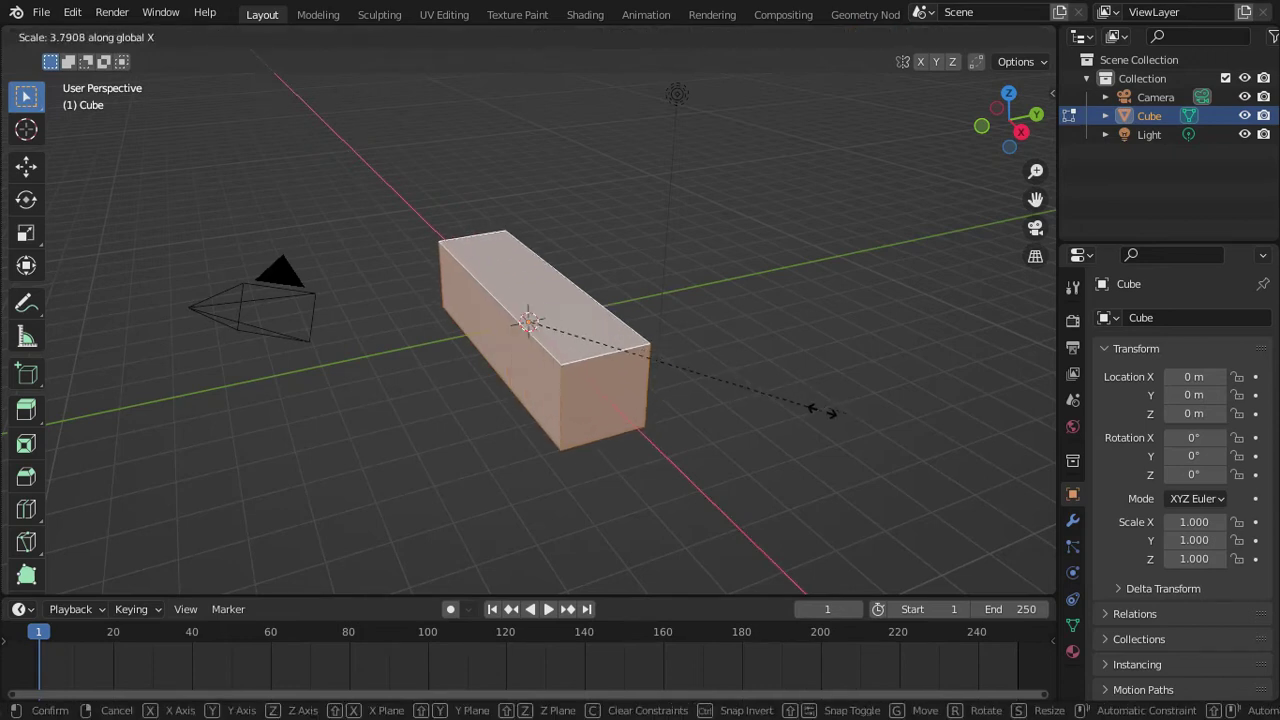
{"action": "left_click", "coordinate": [822, 411]}
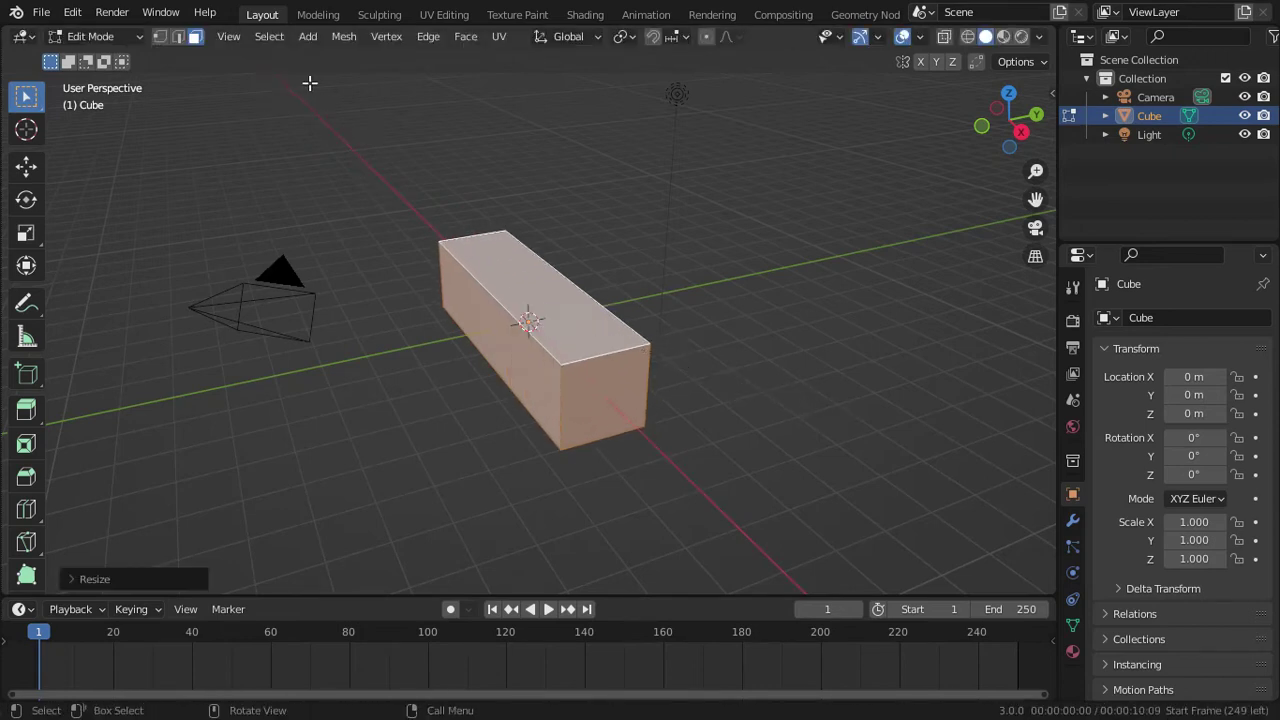
- Select the loop of four long side faces and shrink them inward by about 0.51 m with Shrink/Fatten
{"action": "left_click", "coordinate": [564, 284], "text": "alt"}
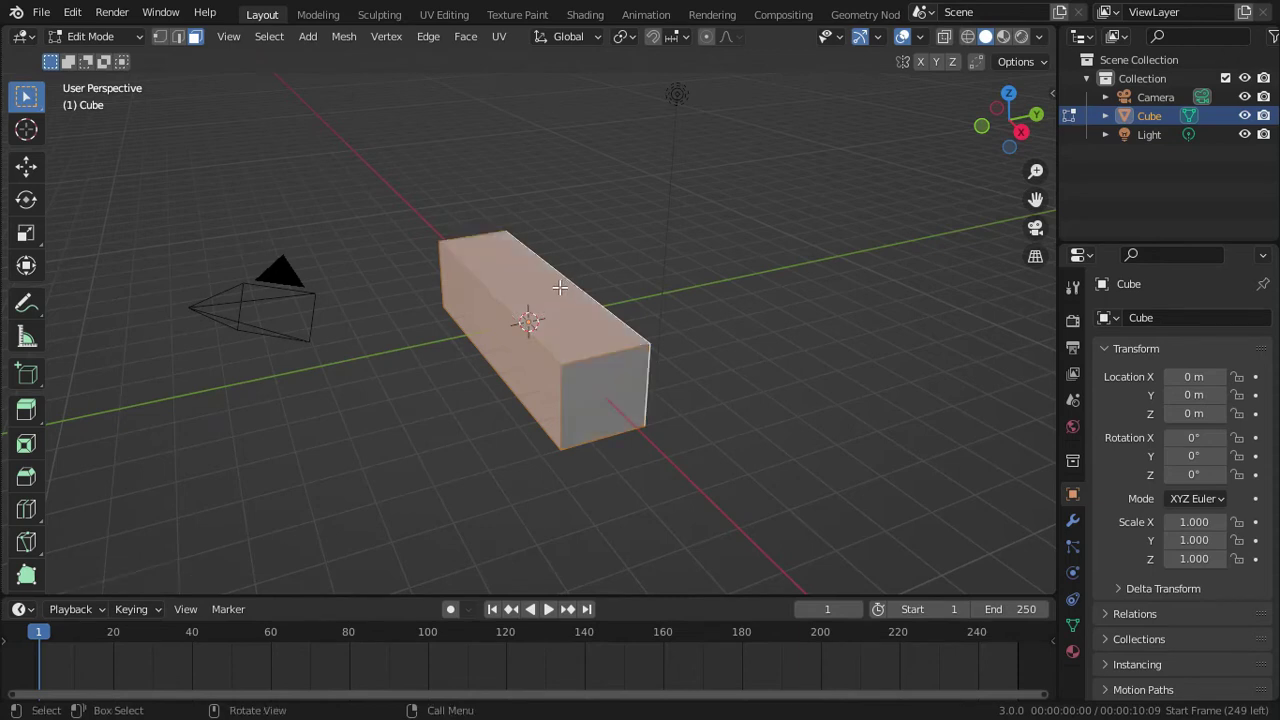
{"action": "middle_click_drag", "start_coordinate": [554, 294], "coordinate": [609, 281]}
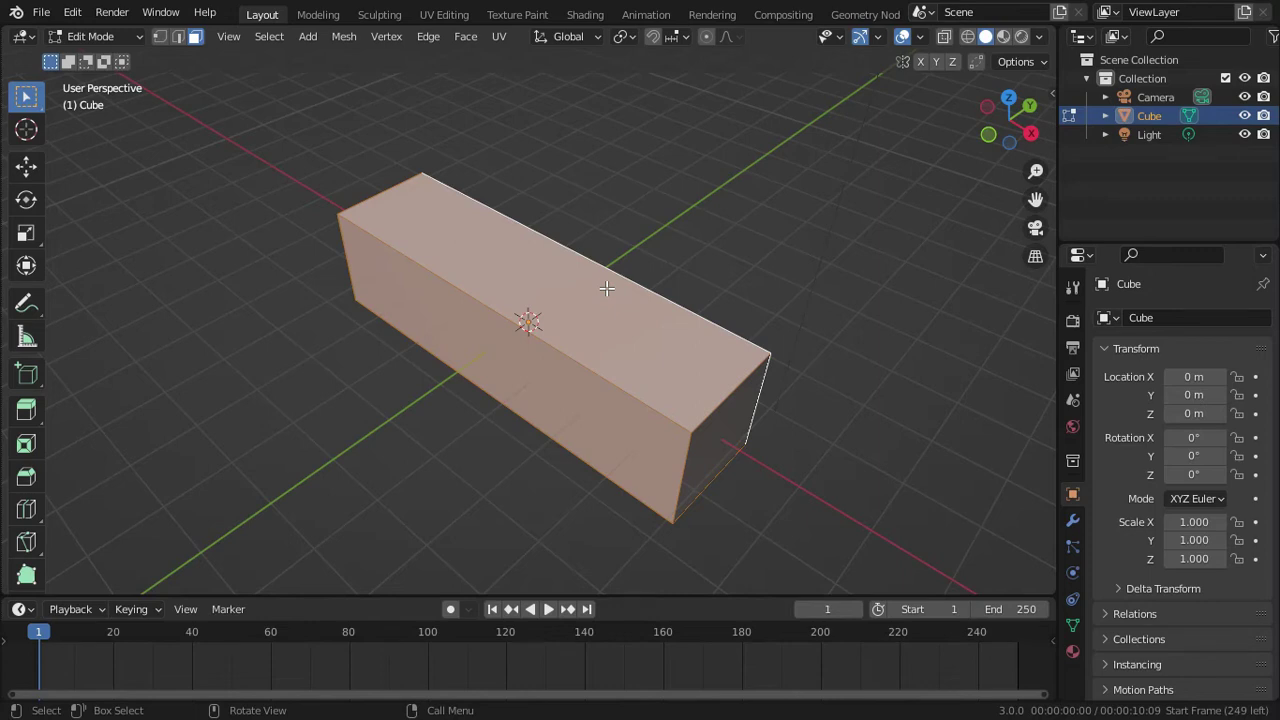
{"action": "middle_click_drag", "start_coordinate": [641, 290], "coordinate": [570, 283]}
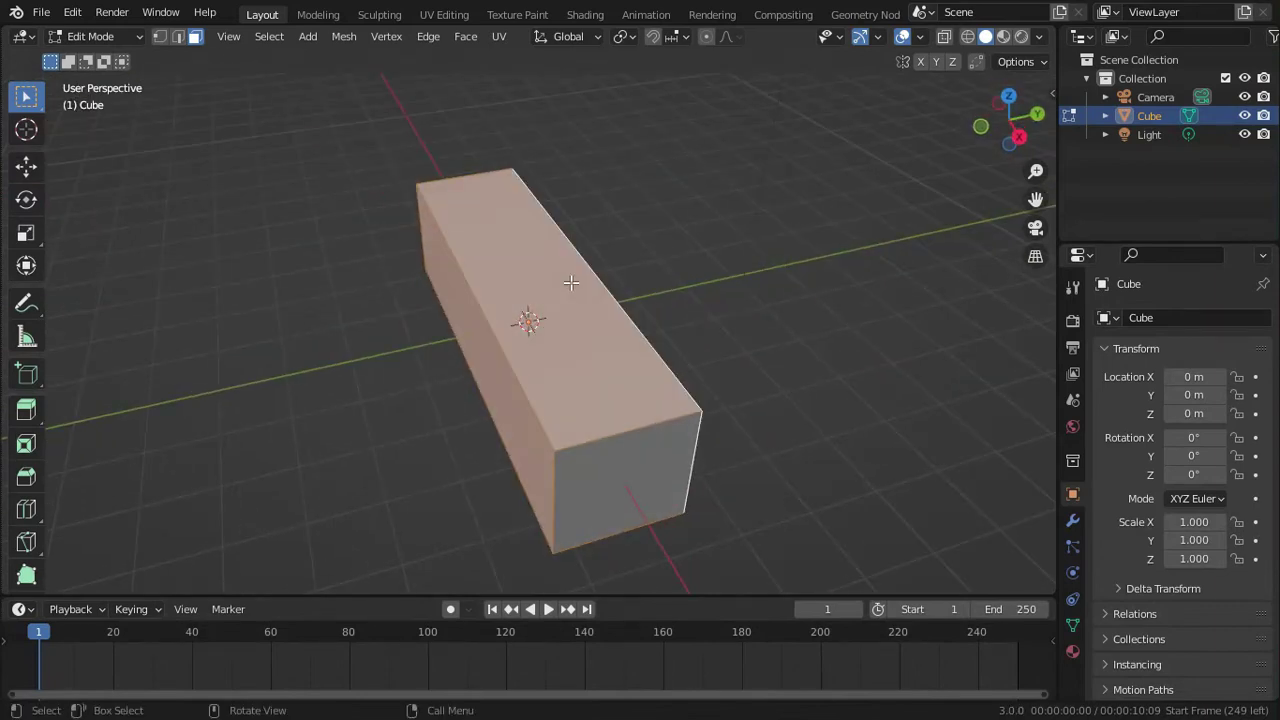
{"action": "key", "text": "alt+s"}
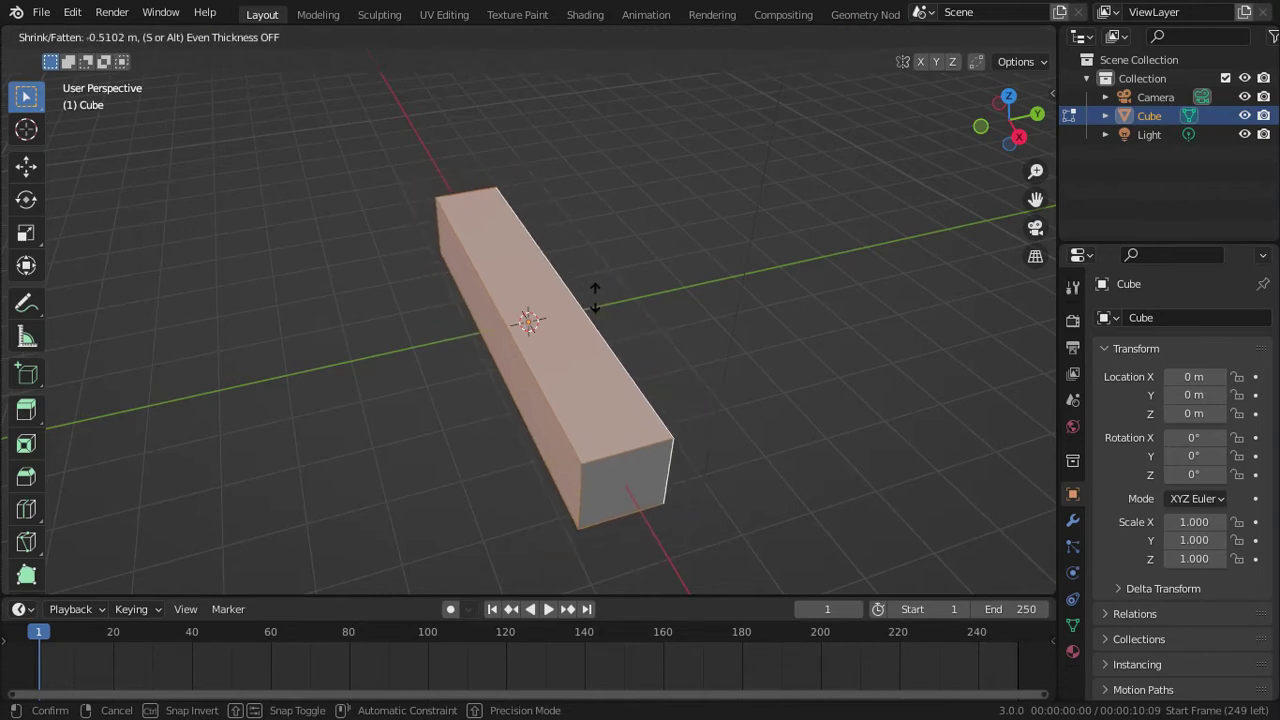
{"action": "left_click", "coordinate": [597, 297]}
- Select only the bar's two end faces and extrude them in place without any offset
{"action": "middle_click_drag", "start_coordinate": [597, 297], "coordinate": [702, 353]}
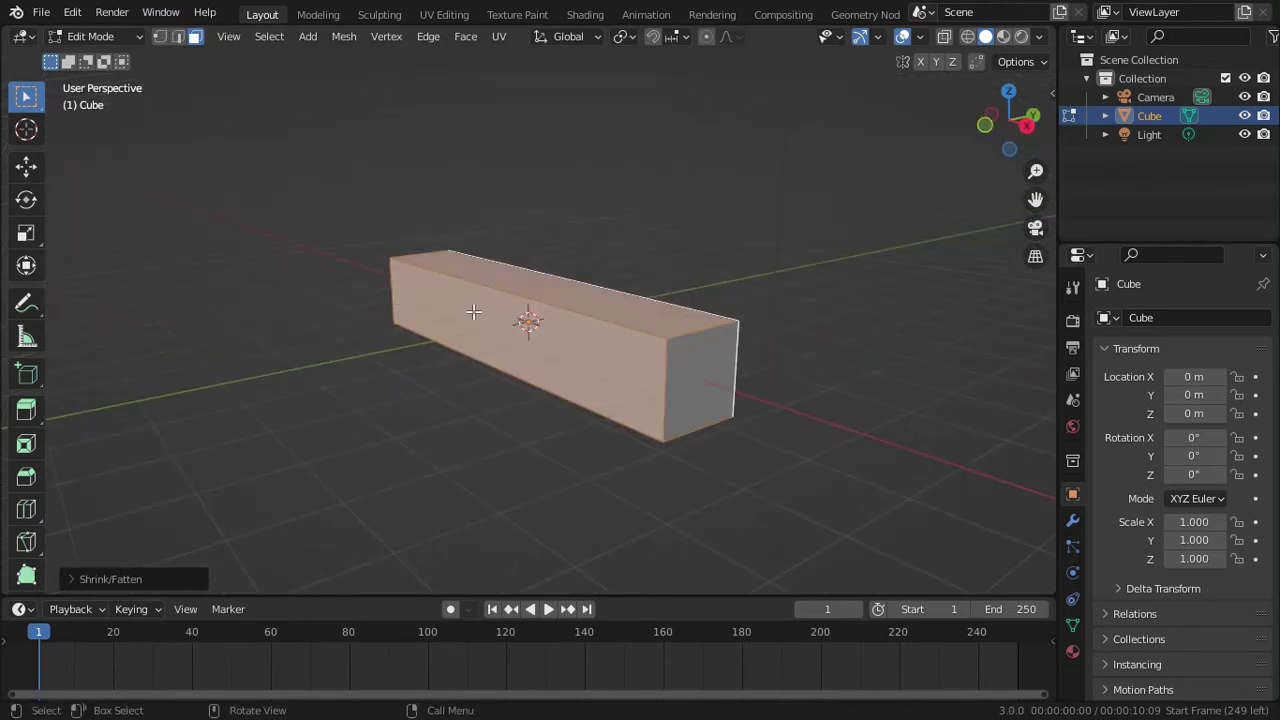
{"action": "key", "text": "alt+a"}
{"action": "mouse_move", "coordinate": [473, 312]}
{"action": "middle_mouse_down"}
{"action": "mouse_move", "coordinate": [786, 300]}
{"action": "mouse_move", "coordinate": [466, 293]}
{"action": "middle_mouse_up"}
{"action": "left_click", "coordinate": [586, 366]}
{"action": "key", "text": "e"}
{"action": "right_click", "coordinate": [871, 369]}
- Try to scale the extruded end faces together around their shared median point
{"action": "key", "text": "s"}
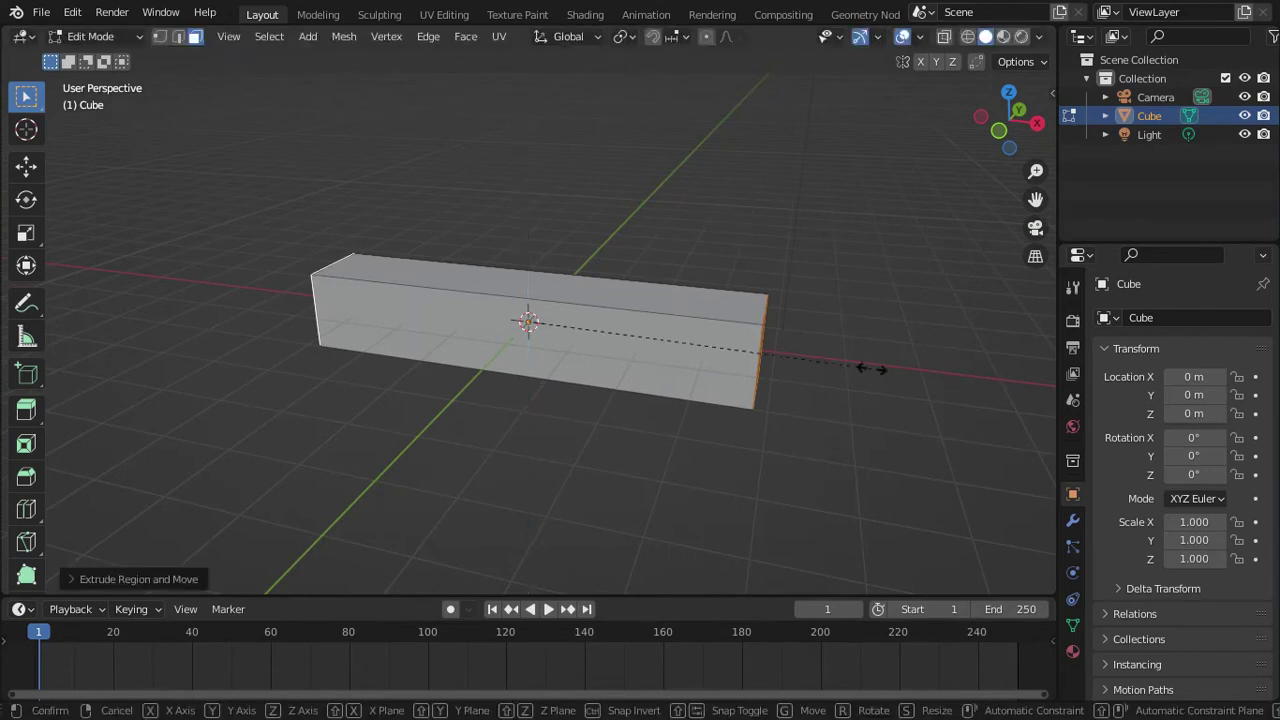
{"action": "left_click", "coordinate": [907, 371]}
{"action": "key", "text": "ctrl+z"}
{"action": "key", "text": "ctrl+z"}
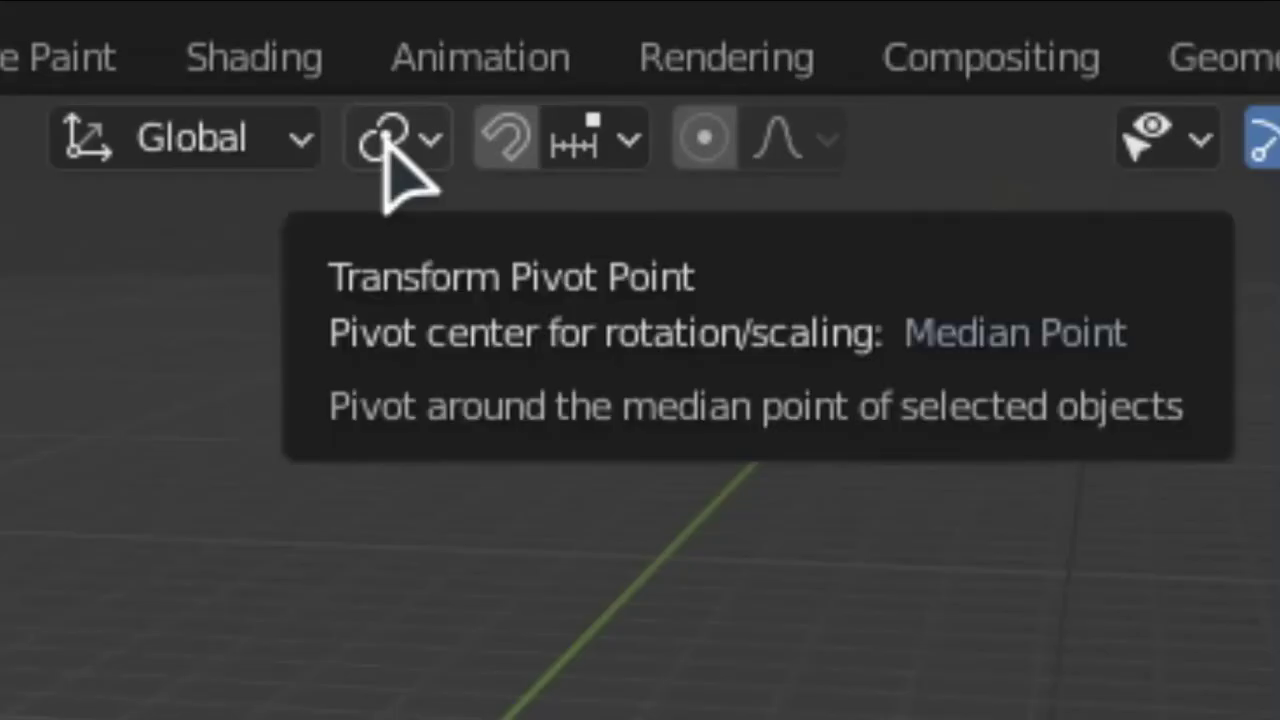
- Set the transform pivot point to Individual Origins and scale both end faces up by about 1.2
{"action": "left_click", "coordinate": [386, 145]}
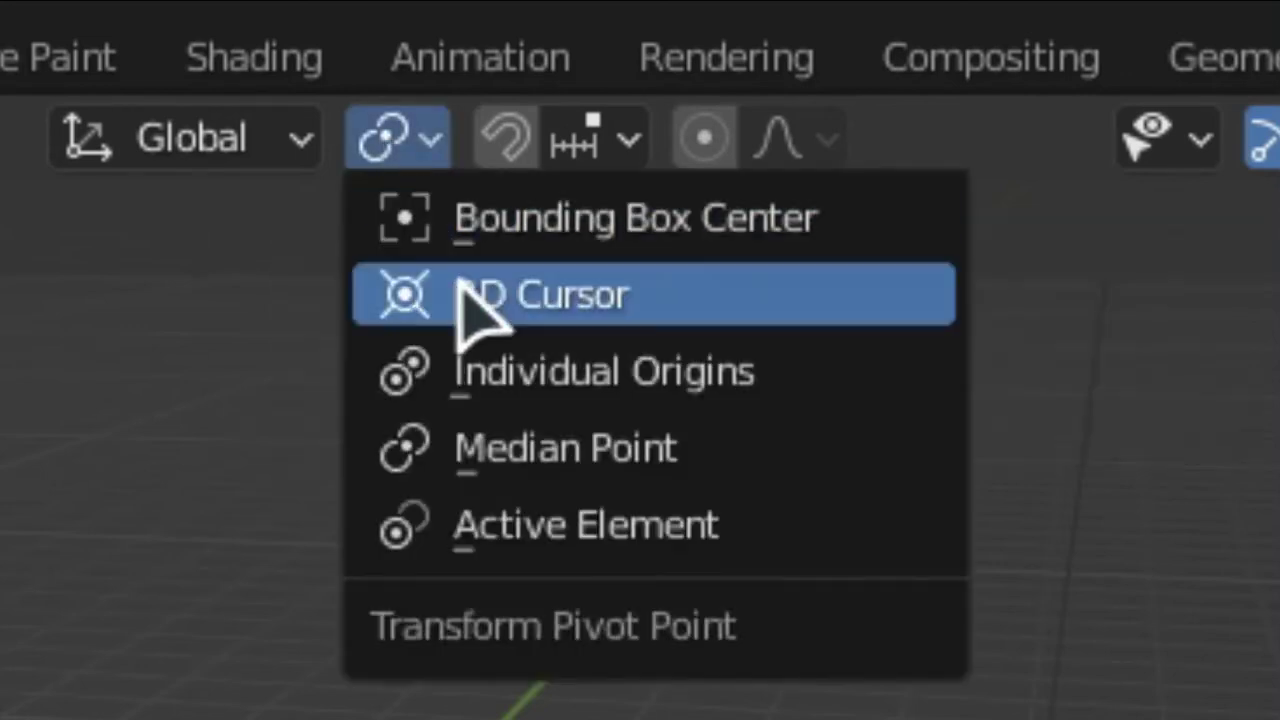
{"action": "left_click", "coordinate": [490, 370]}
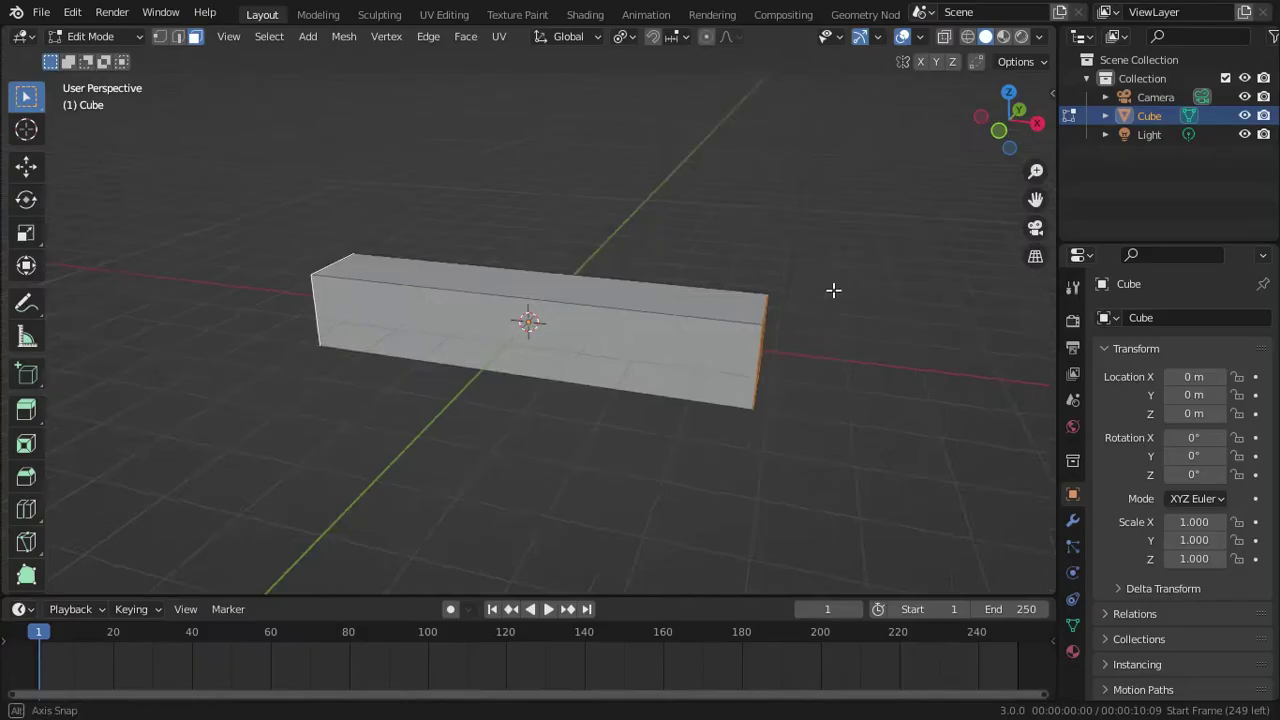
{"action": "middle_click_drag", "start_coordinate": [831, 289], "coordinate": [750, 372]}
{"action": "key", "text": "s"}
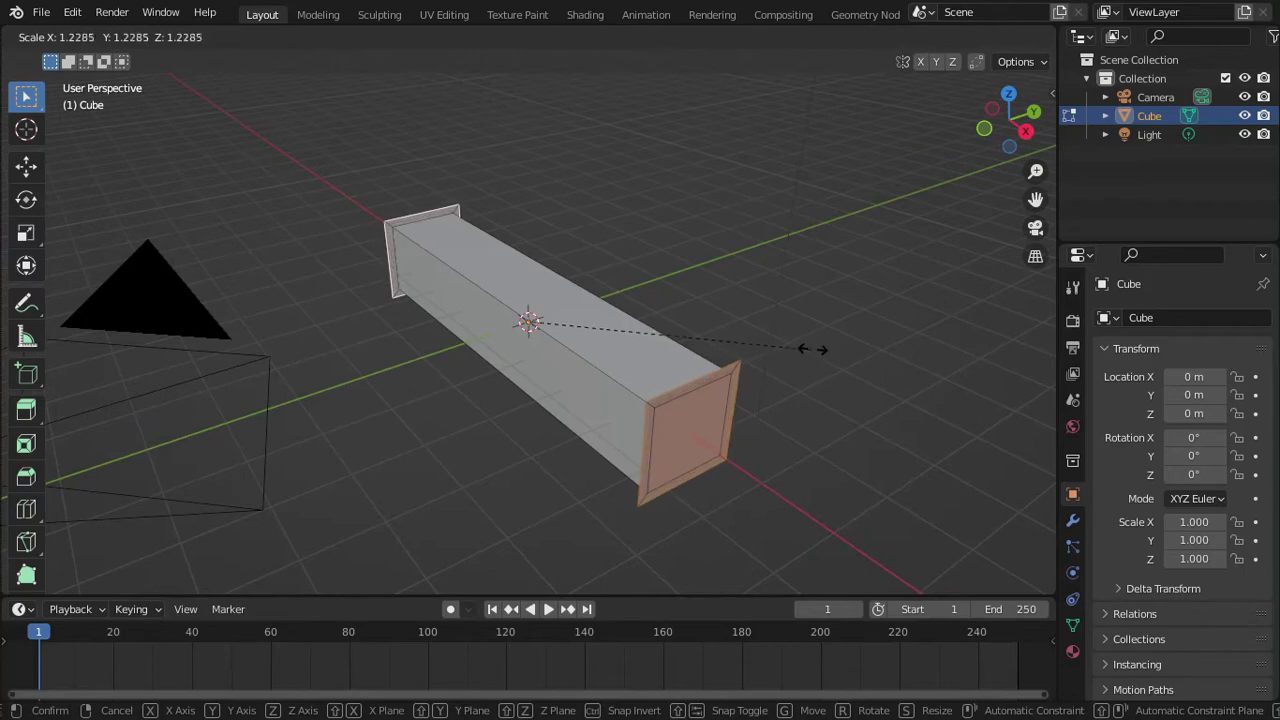
{"action": "left_click", "coordinate": [700, 366]}
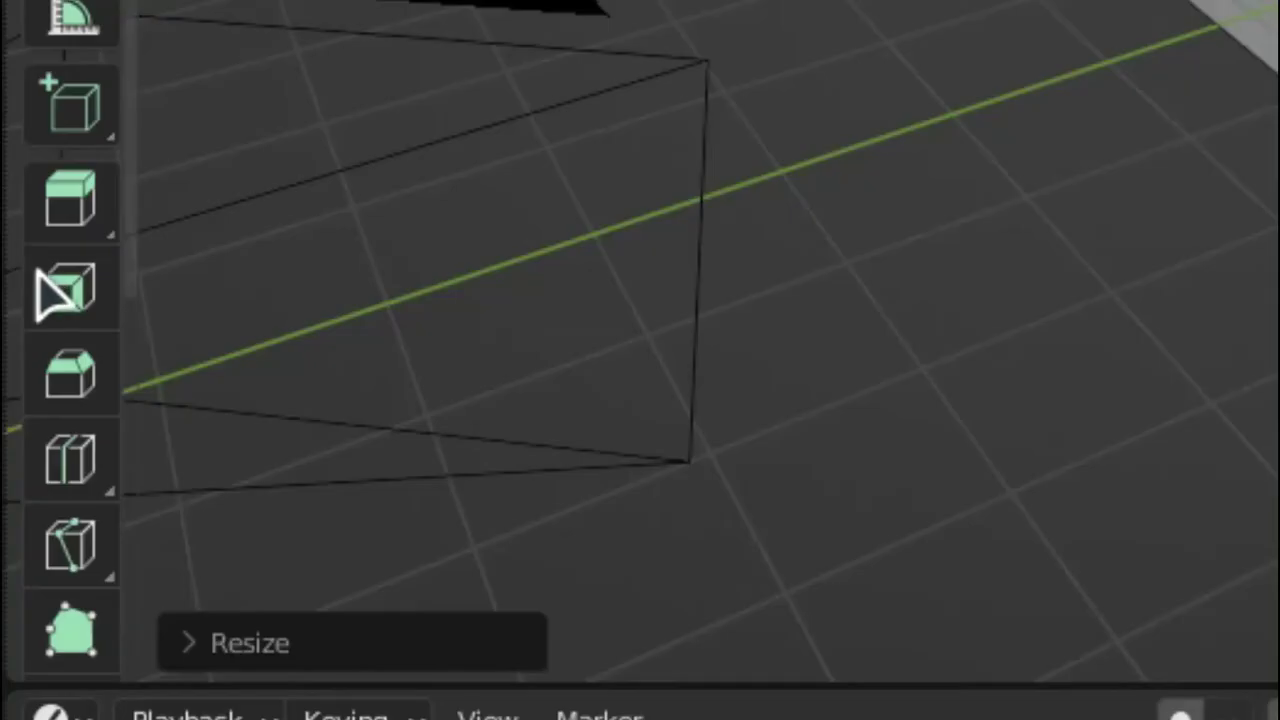
- Extrude both enlarged end faces slightly outward with Extrude Along Normals to form thin end caps
{"action": "left_click", "coordinate": [67, 222]}
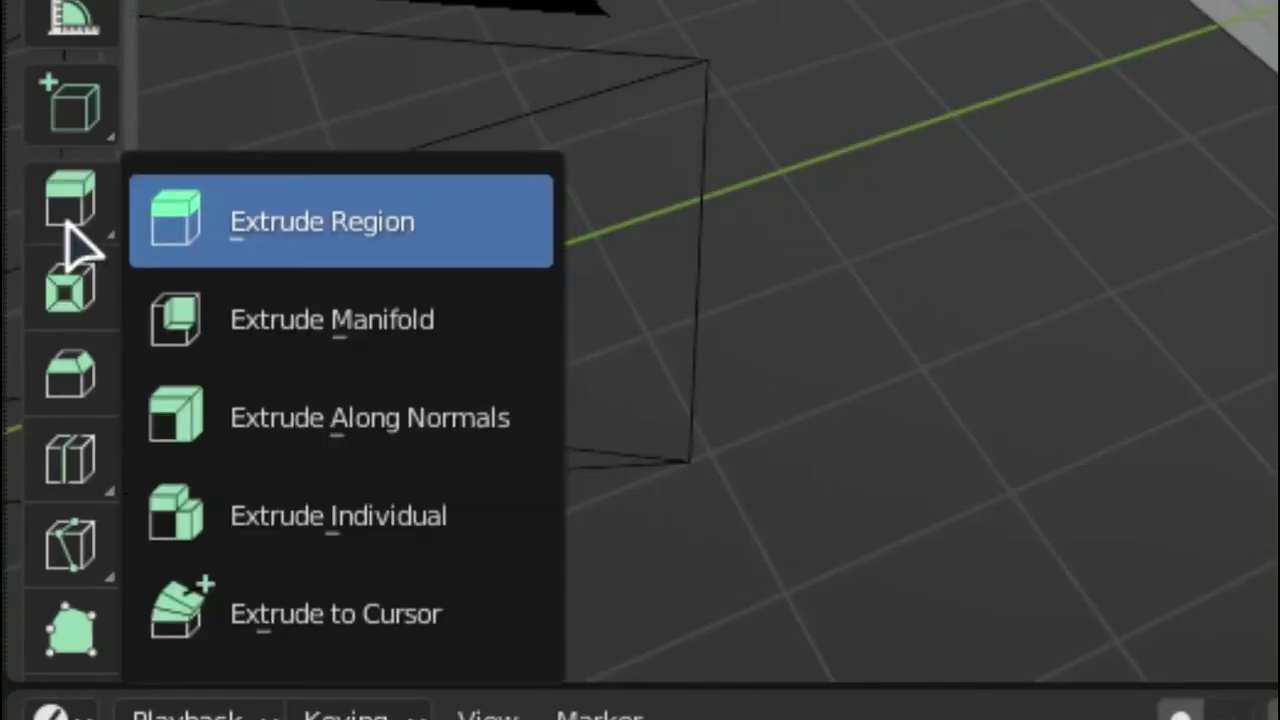
{"action": "left_click", "coordinate": [268, 450]}
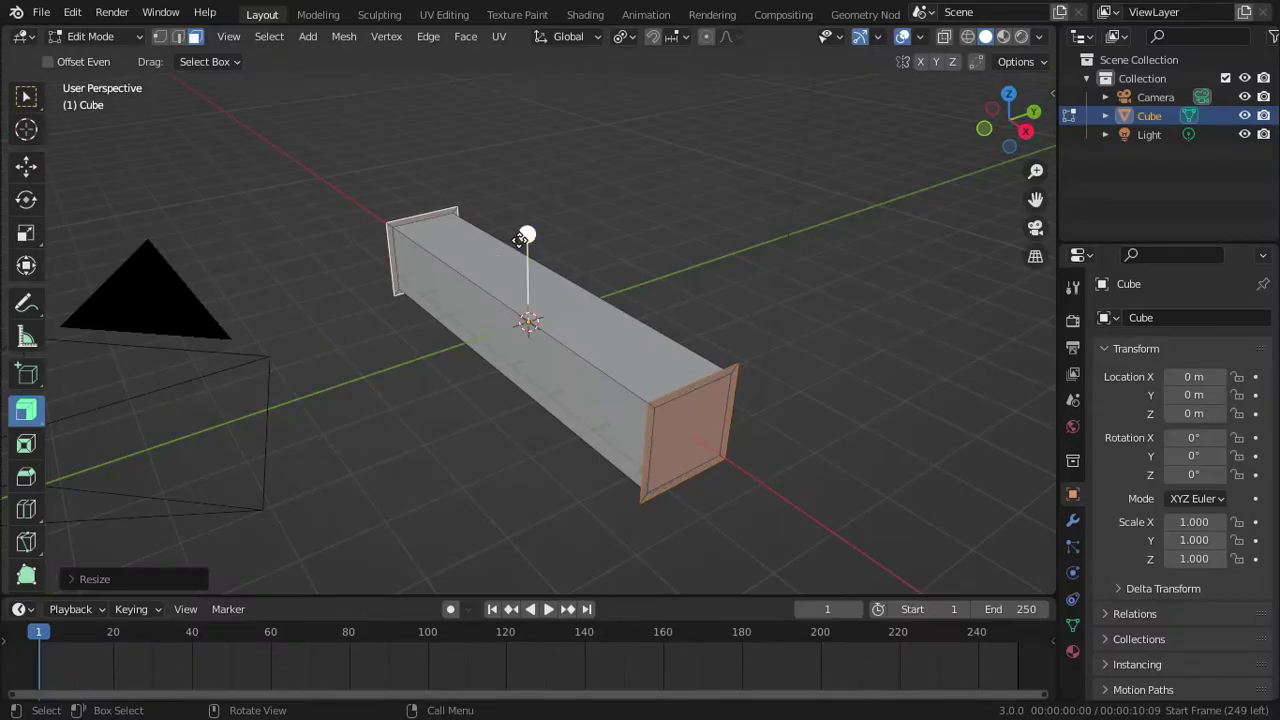
{"action": "left_click_drag", "start_coordinate": [521, 240], "coordinate": [529, 224]}
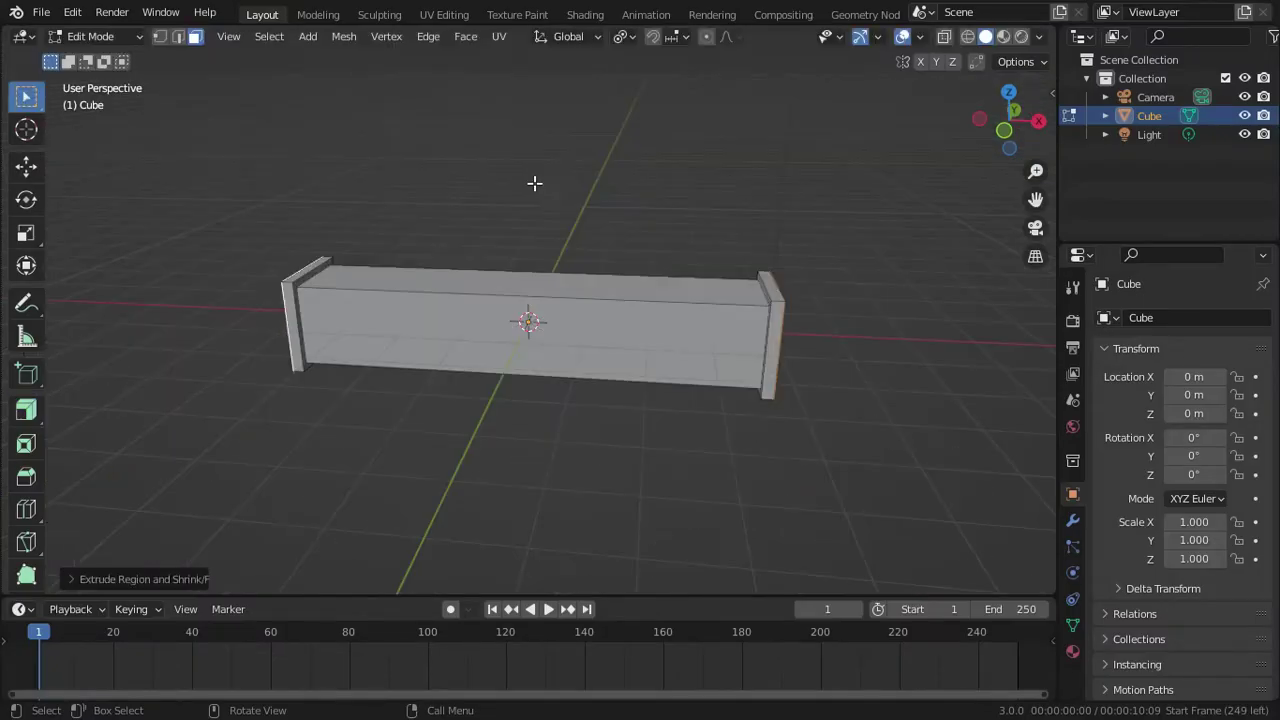
{"action": "middle_click_drag", "start_coordinate": [694, 229], "coordinate": [640, 252]}
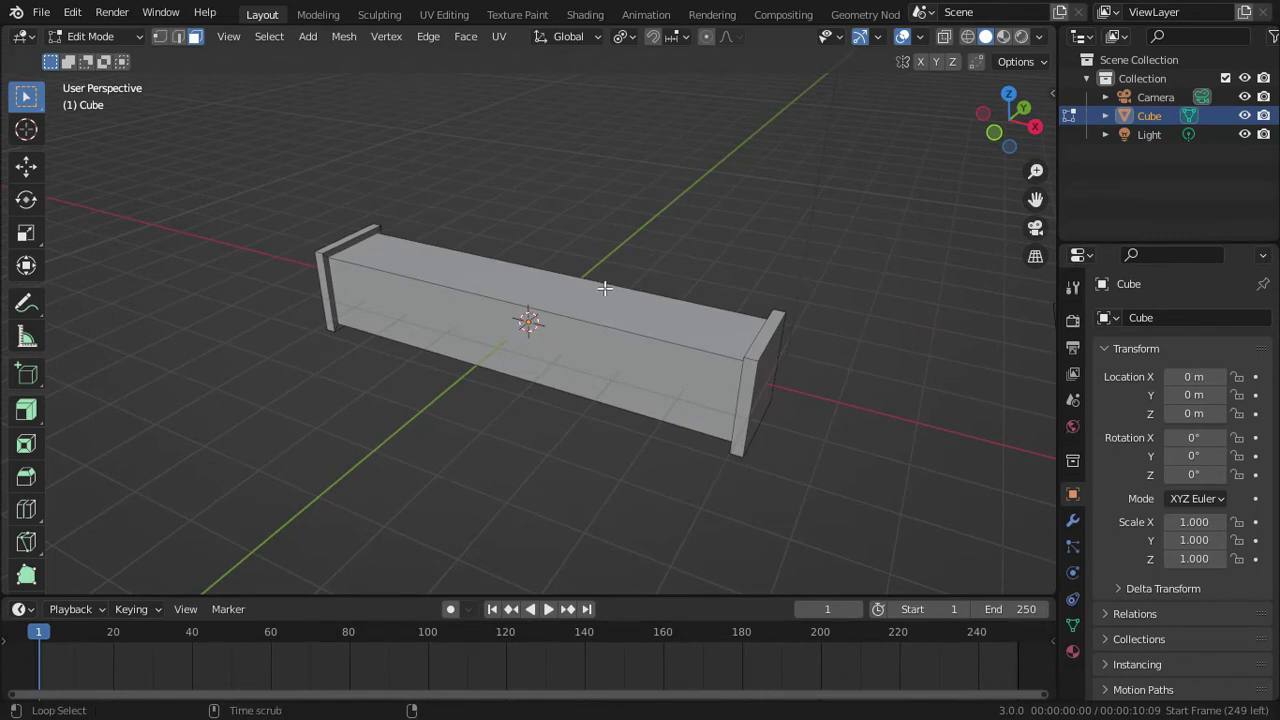
- Select the four long side faces between the end caps and subdivide them once
{"action": "key", "text": "l"}
{"action": "middle_click_drag", "start_coordinate": [610, 323], "coordinate": [527, 303]}
{"action": "right_click", "coordinate": [527, 303]}
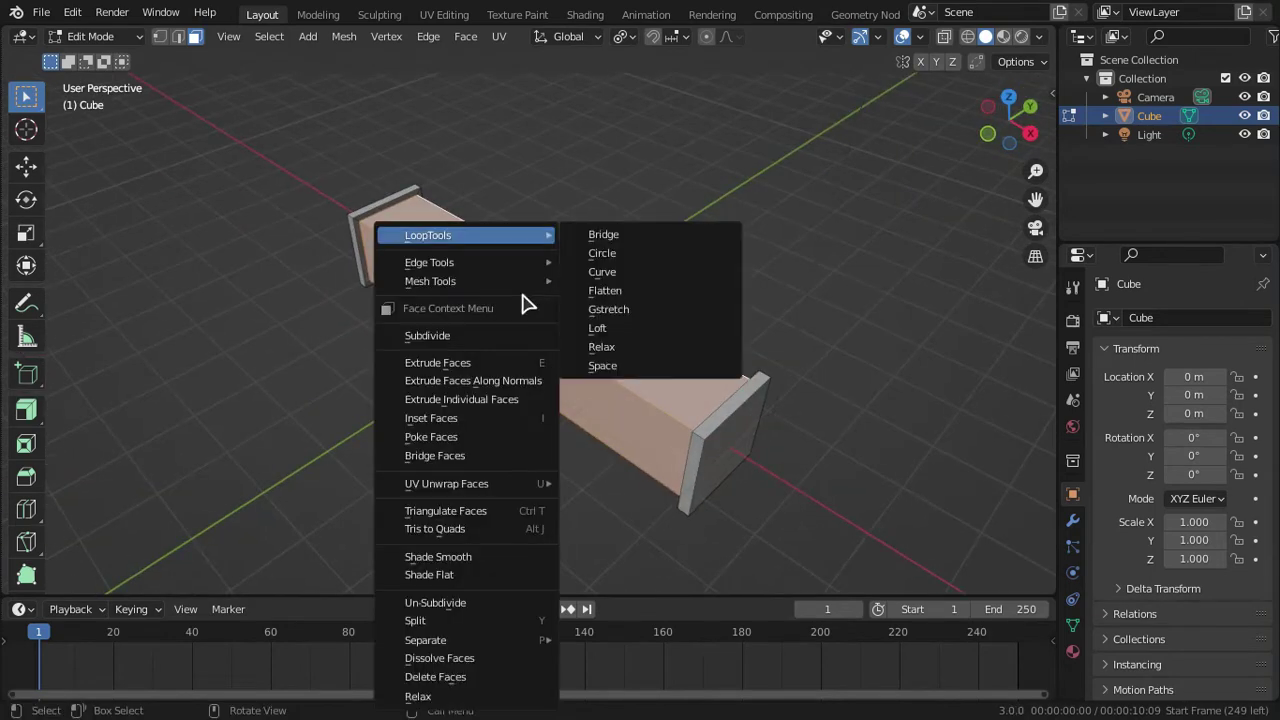
{"action": "left_click", "coordinate": [436, 337]}
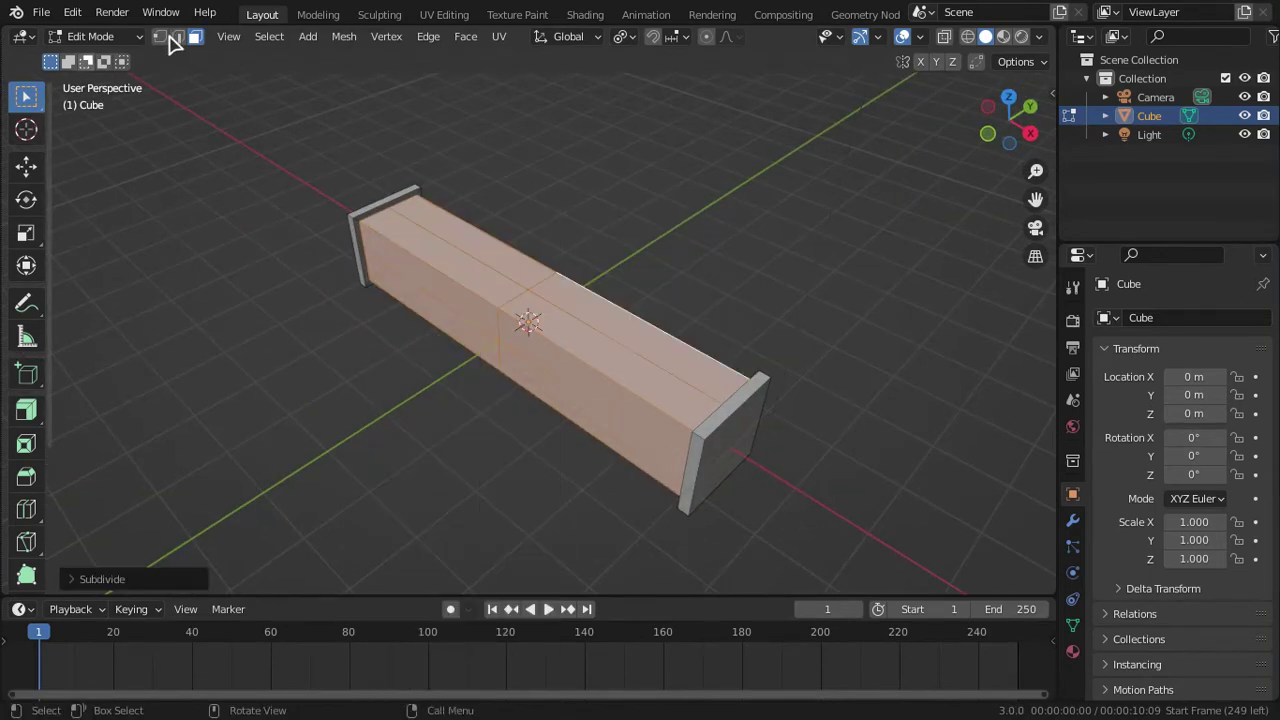
- In vertex selection, bevel the centre vertex of the bar's top into a diamond face almost reaching the edges
{"action": "key", "text": "1"}
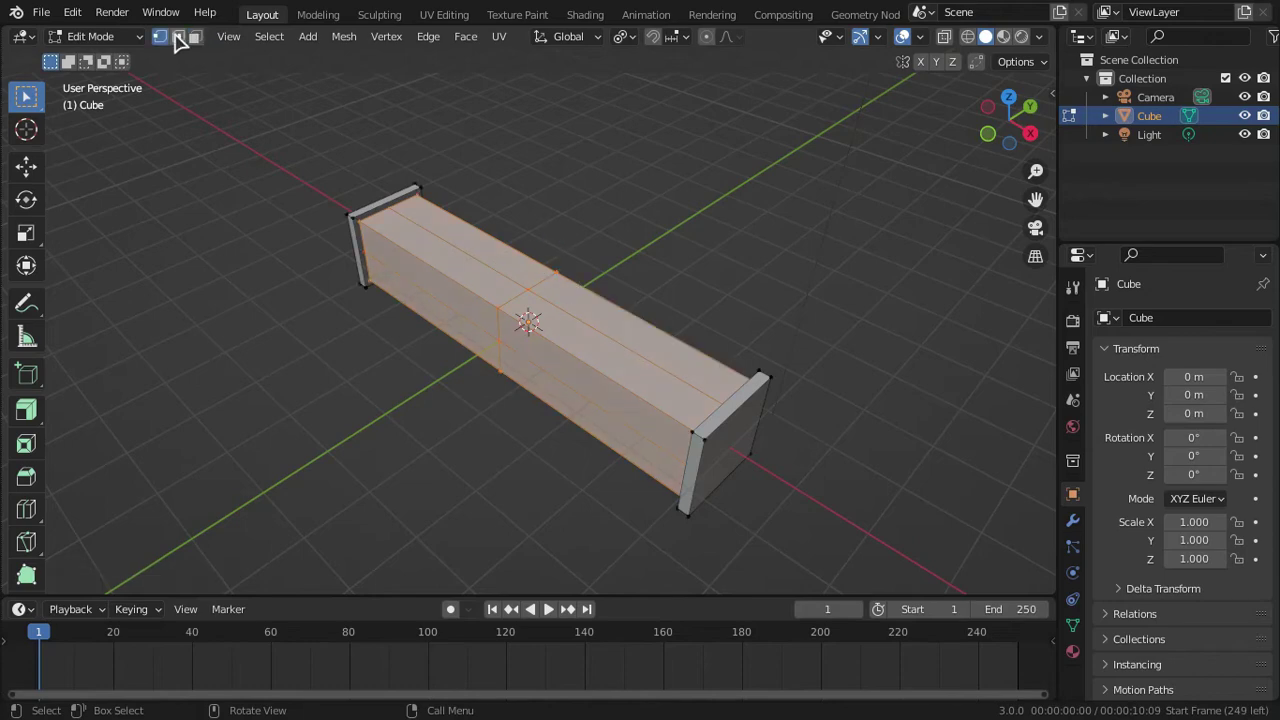
{"action": "scroll", "coordinate": [586, 265], "scroll_direction": "up", "scroll_amount": 2}
{"action": "middle_click_drag", "start_coordinate": [586, 265], "coordinate": [541, 315]}
{"action": "left_click", "coordinate": [527, 306]}
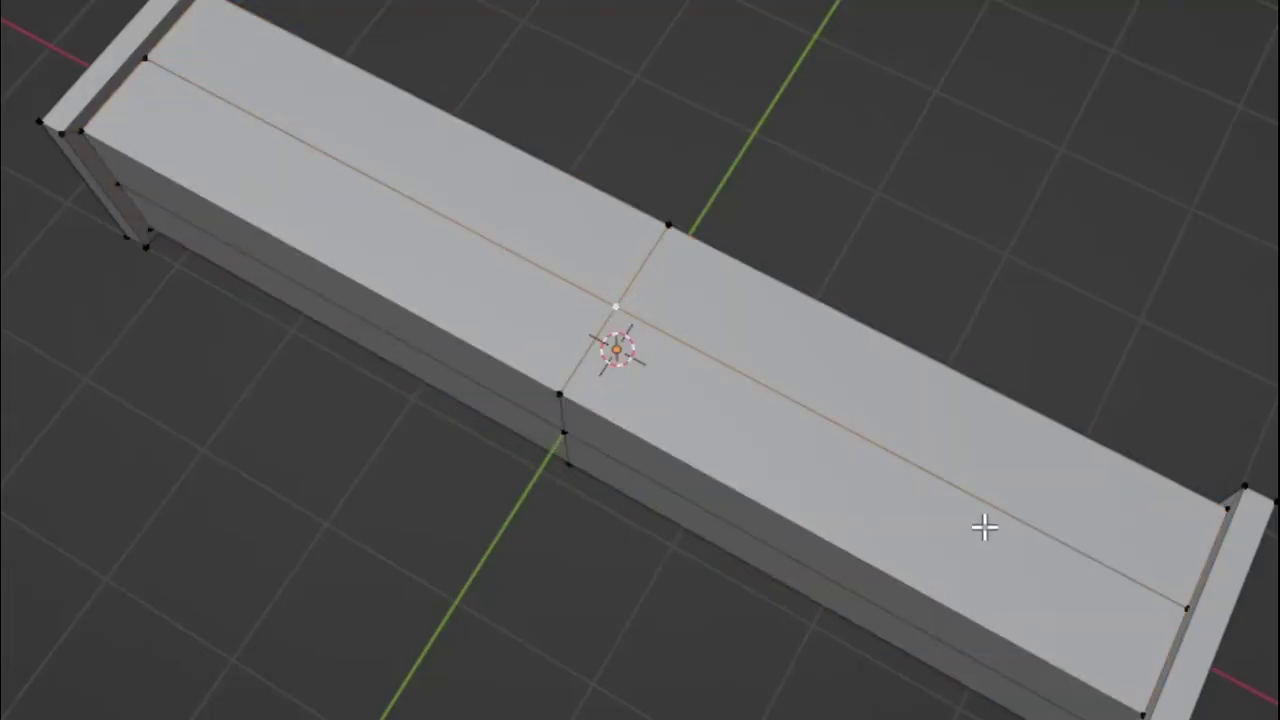
{"action": "key", "text": "ctrl+shift+b"}
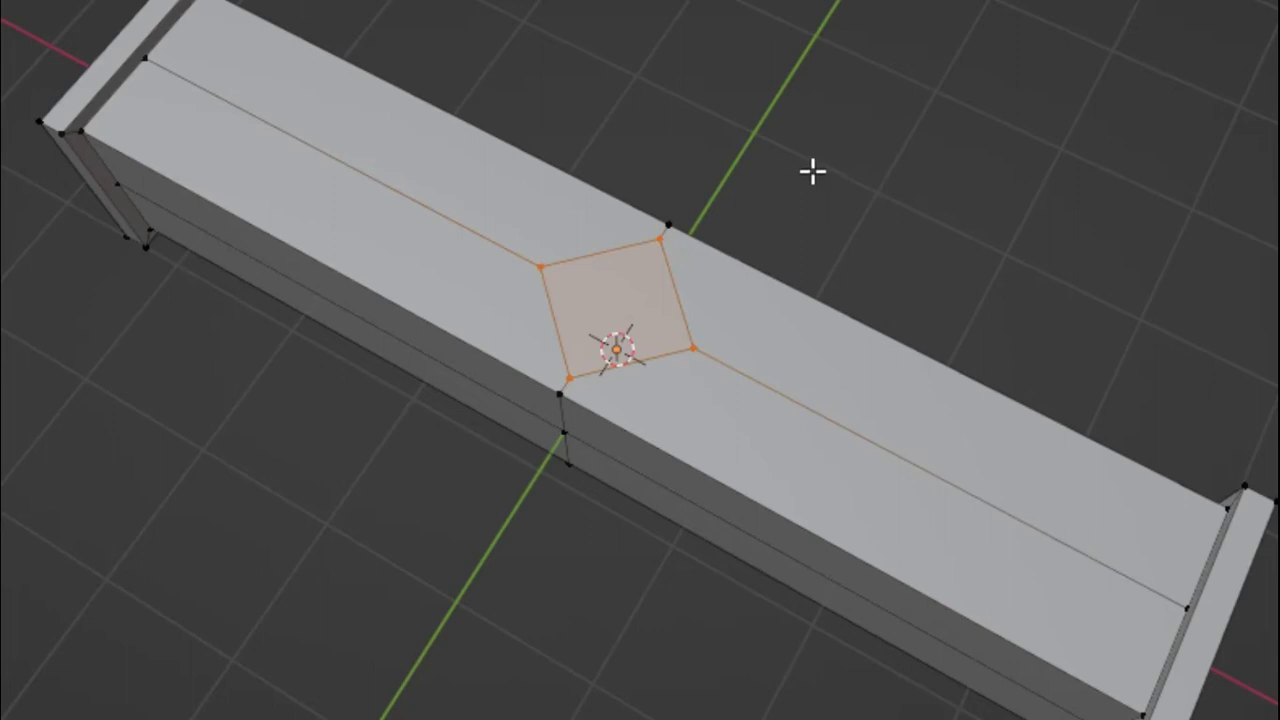
{"action": "left_click", "coordinate": [1123, 317]}
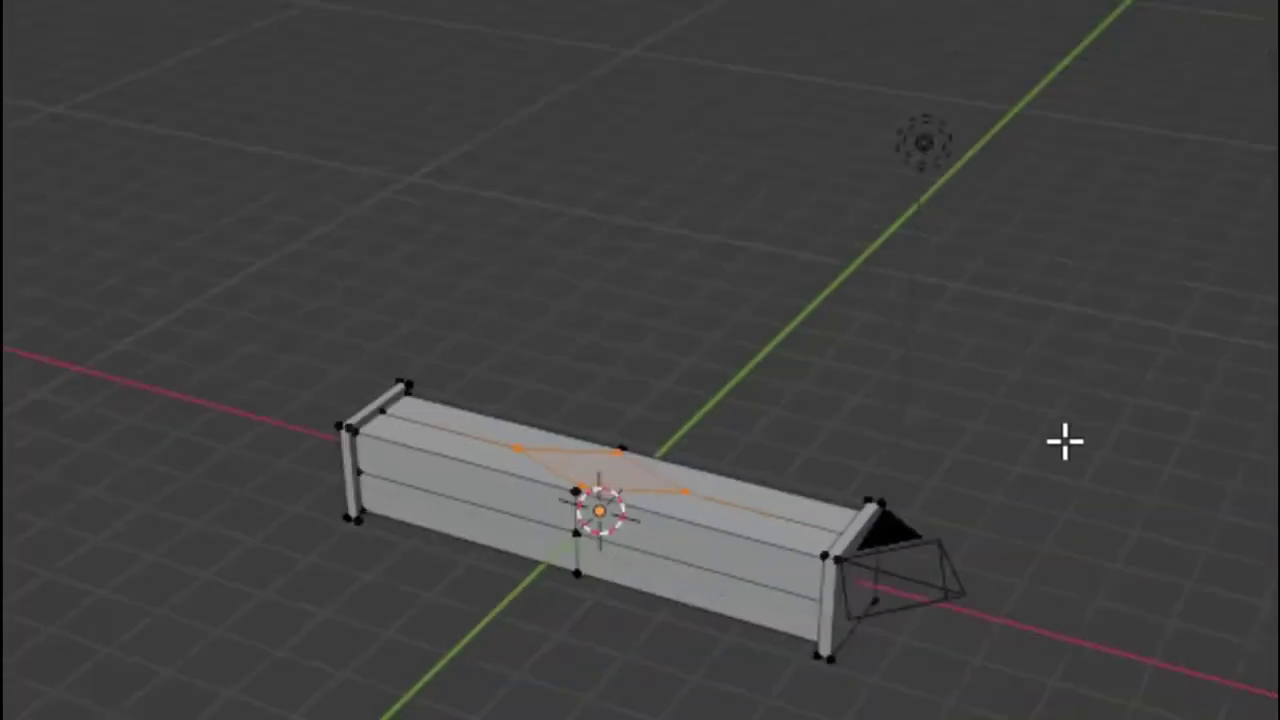
- Extrude the diamond face upward into a tall blade and extrude its end again for a short tip segment
{"action": "scroll", "coordinate": [1064, 450], "scroll_direction": "down", "scroll_amount": 2}
{"action": "middle_click_drag", "start_coordinate": [979, 589], "coordinate": [1057, 605]}
{"action": "key", "text": "e"}
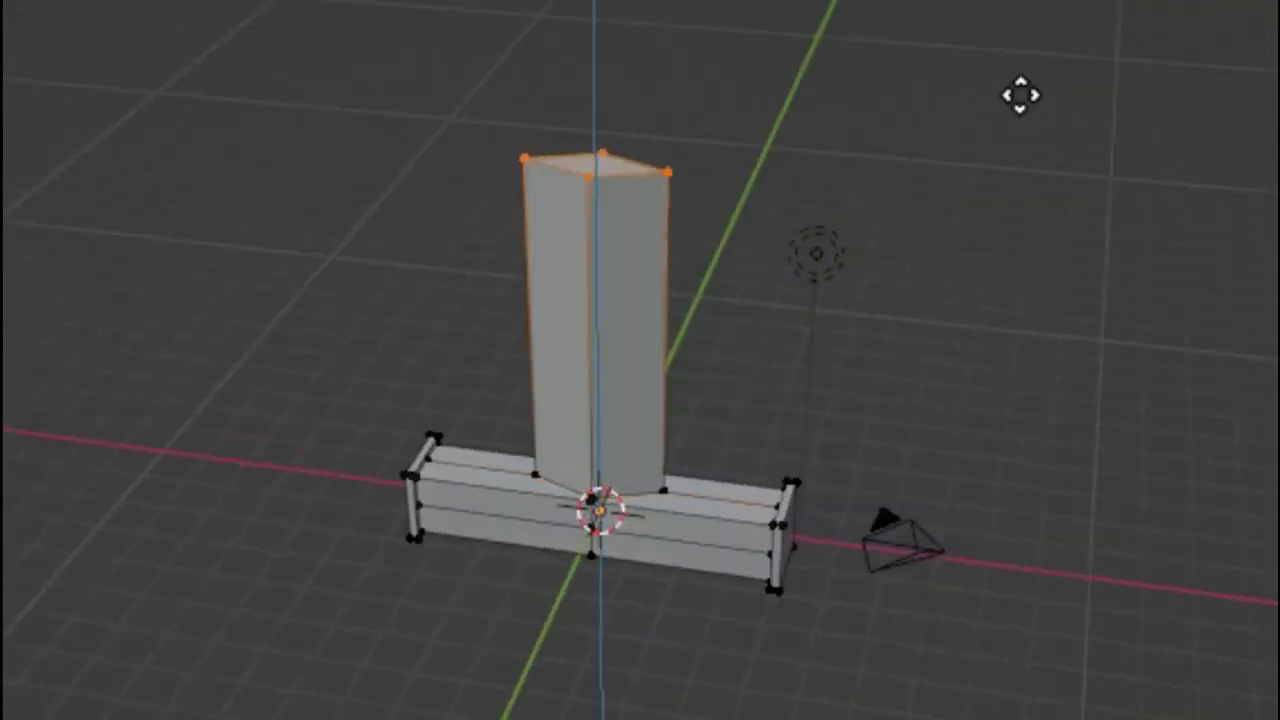
{"action": "left_click", "coordinate": [1022, 89]}
{"action": "scroll", "coordinate": [1022, 90], "scroll_direction": "down", "scroll_amount": 5}
{"action": "key", "text": "e"}
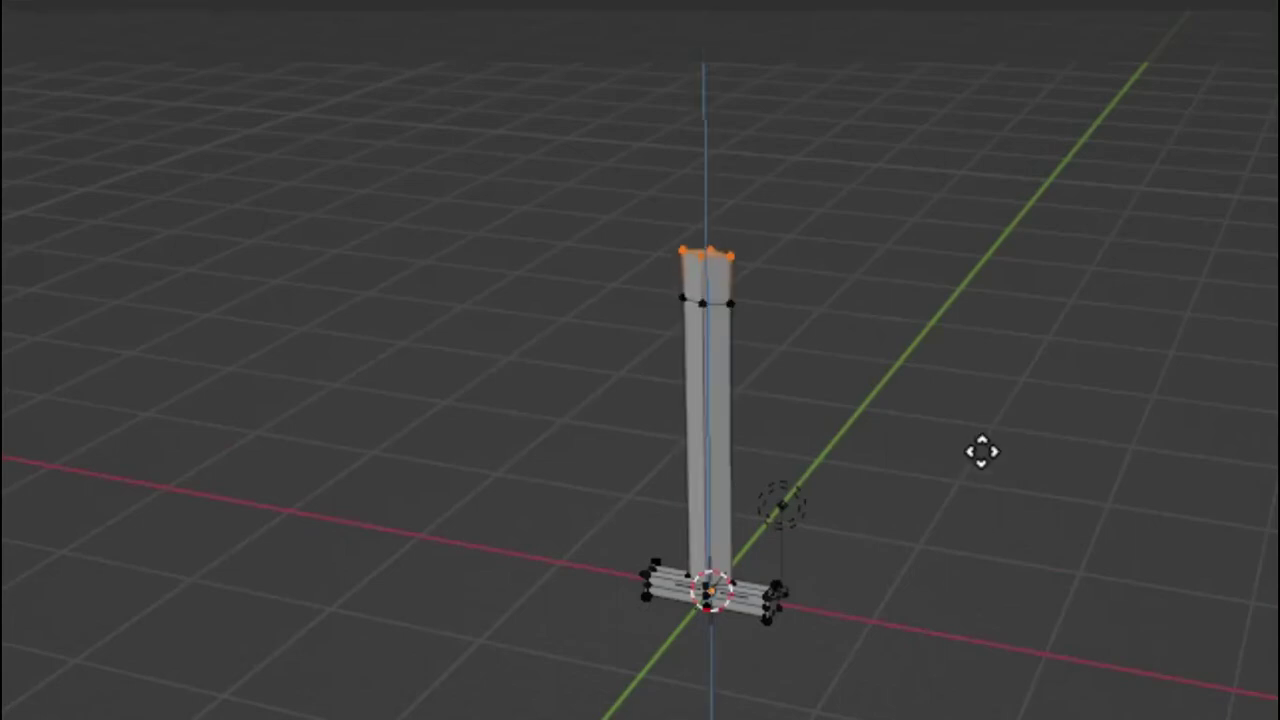
{"action": "left_click", "coordinate": [988, 427]}
- Merge the blade's uppermost vertices at their center to form a pointed tip
{"action": "key", "text": "KP_Decimal"}
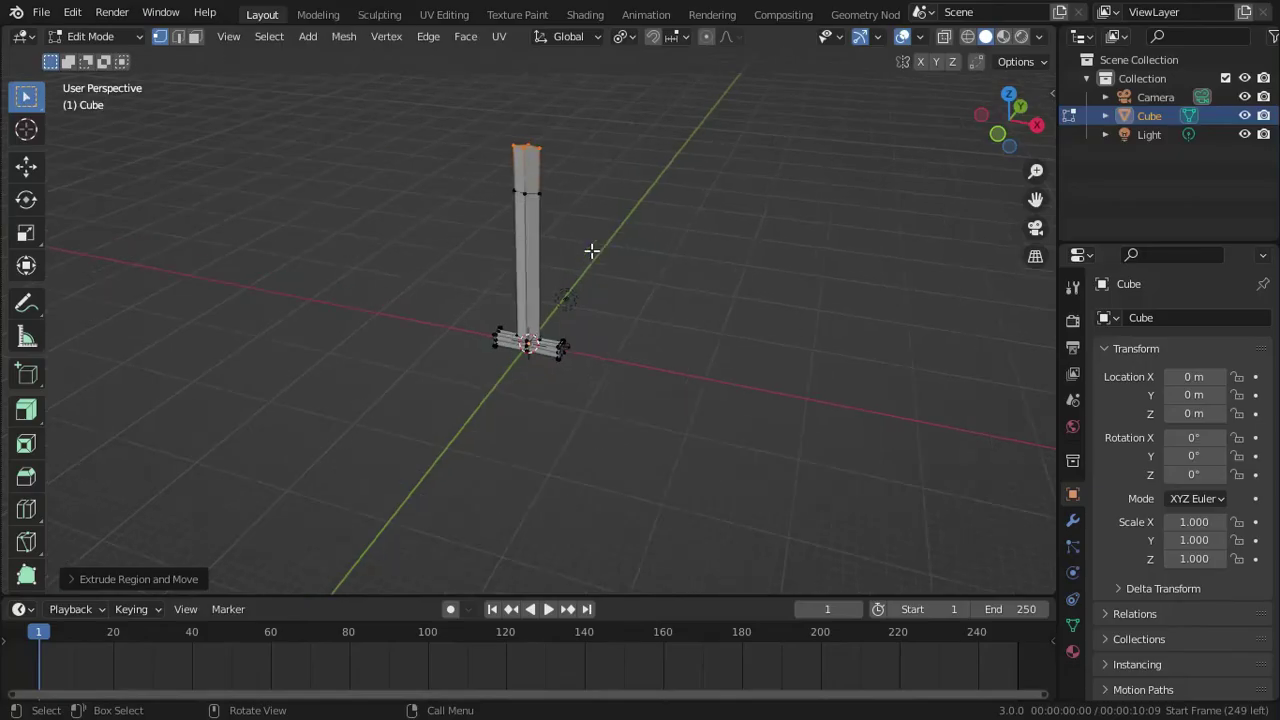
{"action": "scroll", "coordinate": [841, 457], "scroll_direction": "down", "scroll_amount": 10}
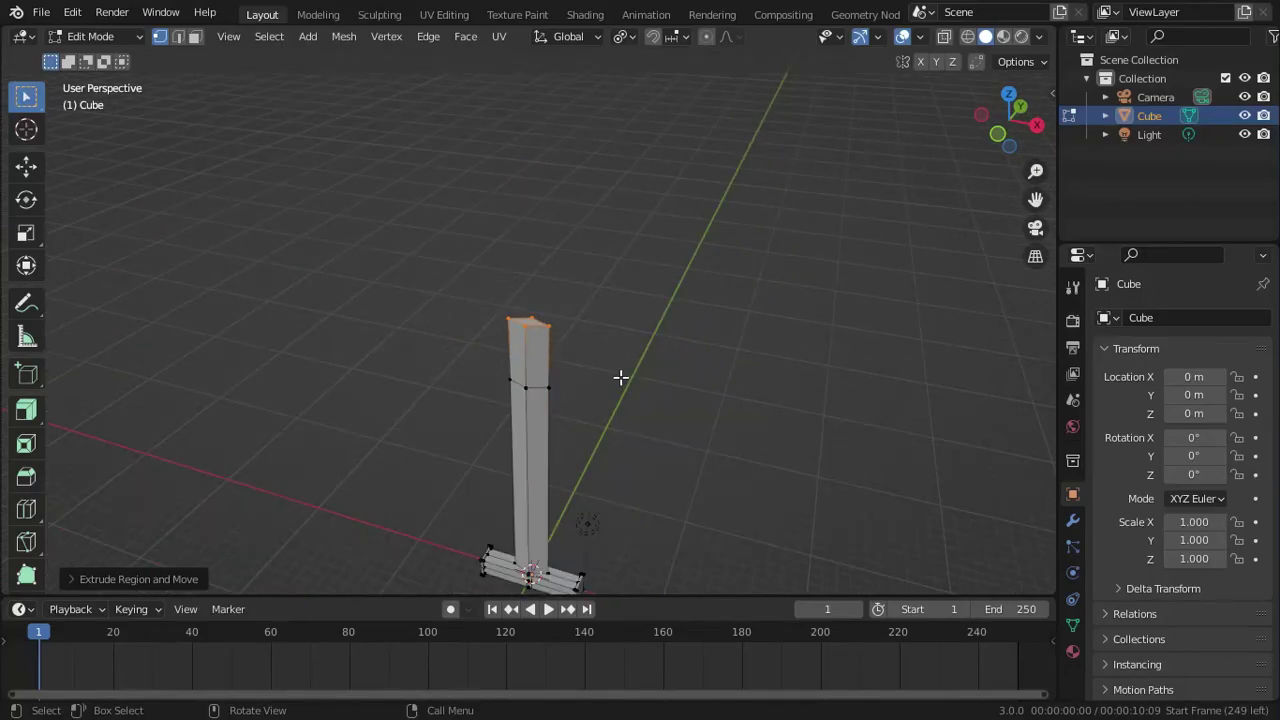
{"action": "middle_click_drag", "start_coordinate": [621, 377], "coordinate": [618, 331]}
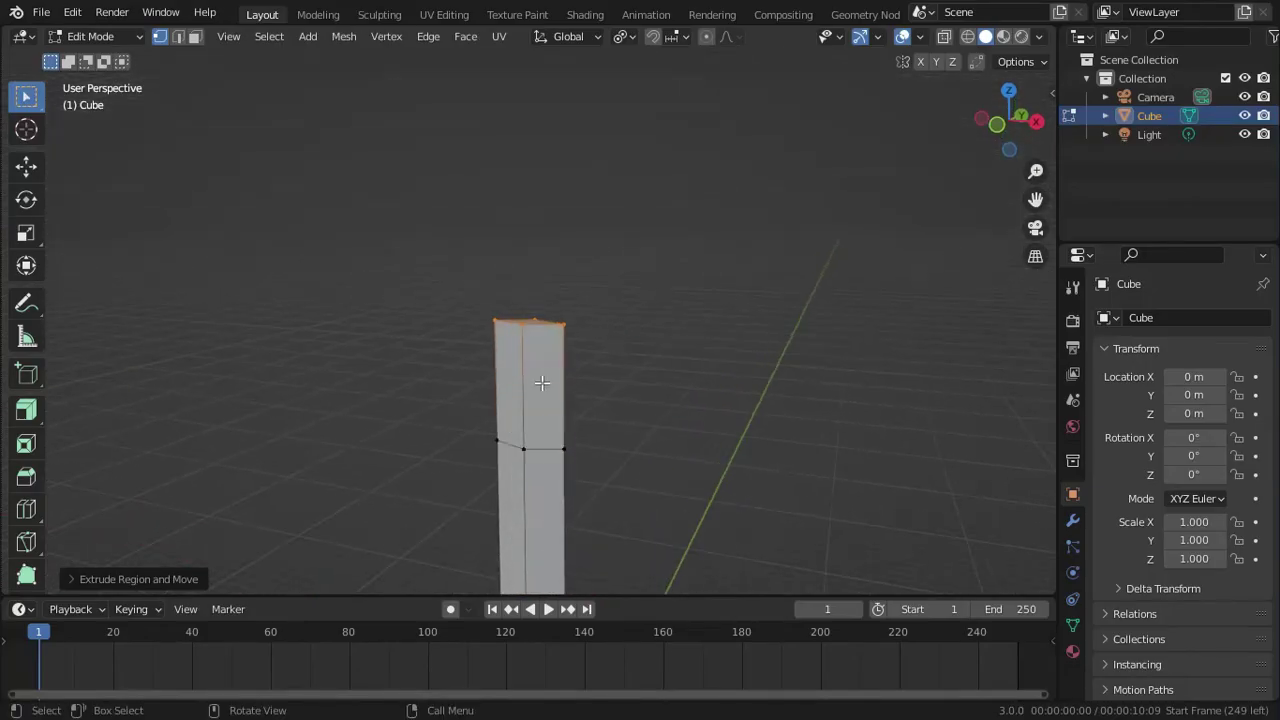
{"action": "right_click", "coordinate": [523, 333]}
{"action": "mouse_move", "coordinate": [468, 597]}
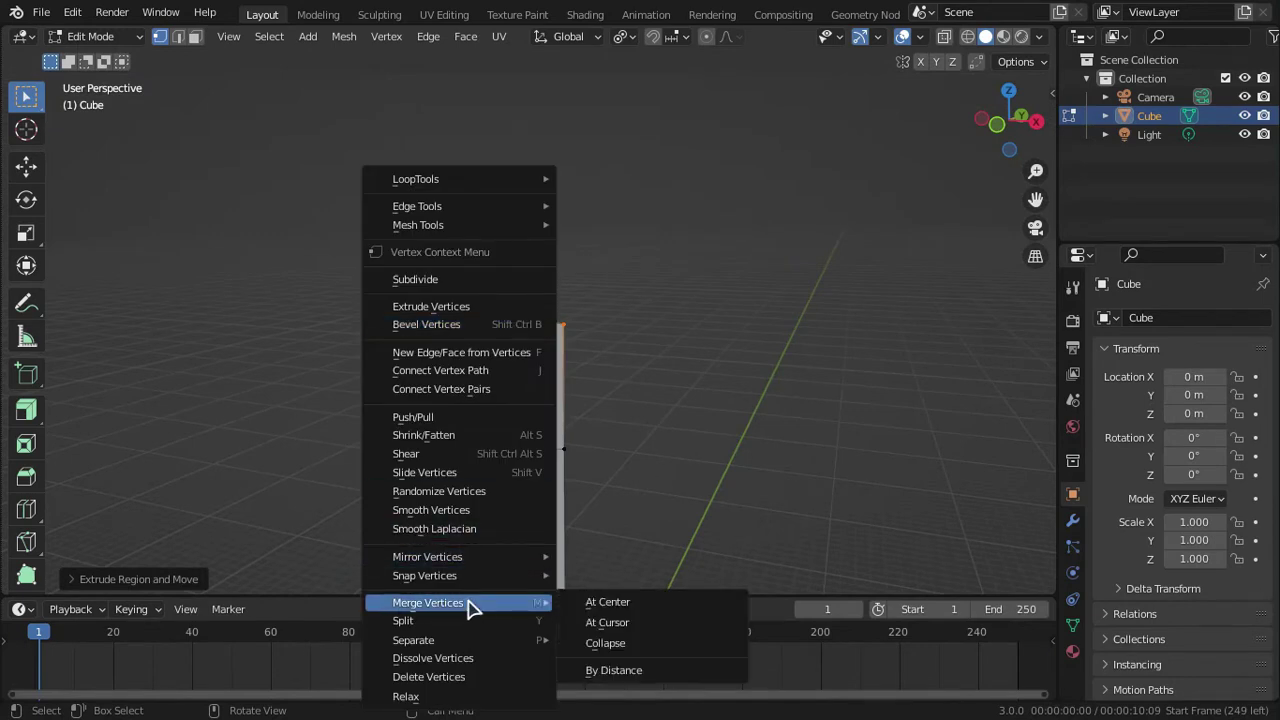
{"action": "left_click", "coordinate": [605, 602]}
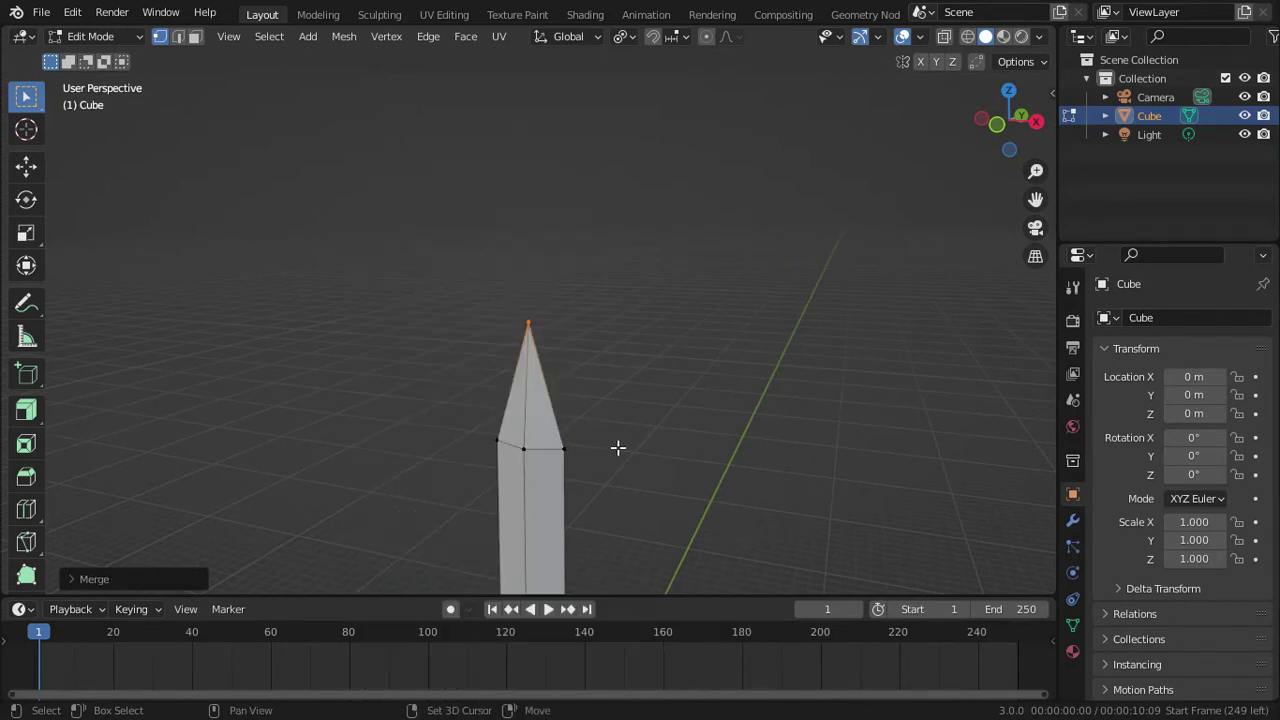
- In face selection, select the adjoining front faces of the blade's pointed tip
{"action": "middle_click_drag", "start_coordinate": [617, 446], "coordinate": [571, 294], "text": "shift"}
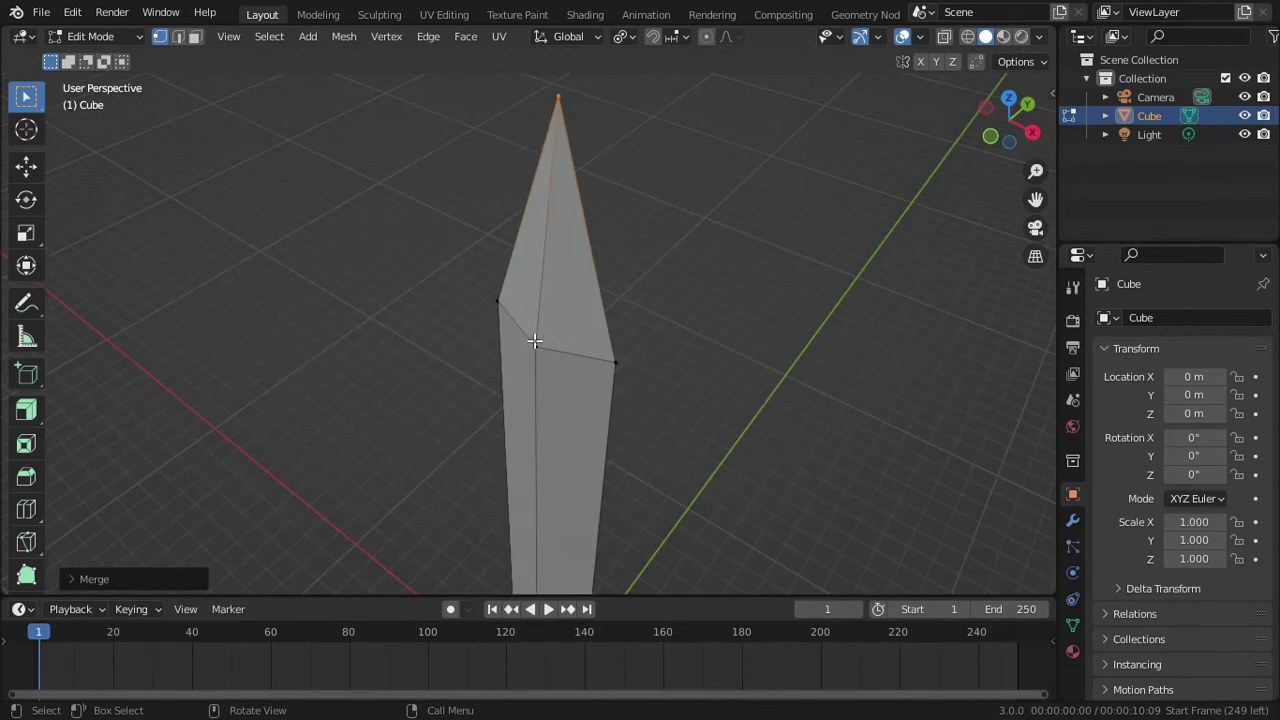
{"action": "left_click", "coordinate": [195, 36]}
{"action": "left_click", "coordinate": [520, 260]}
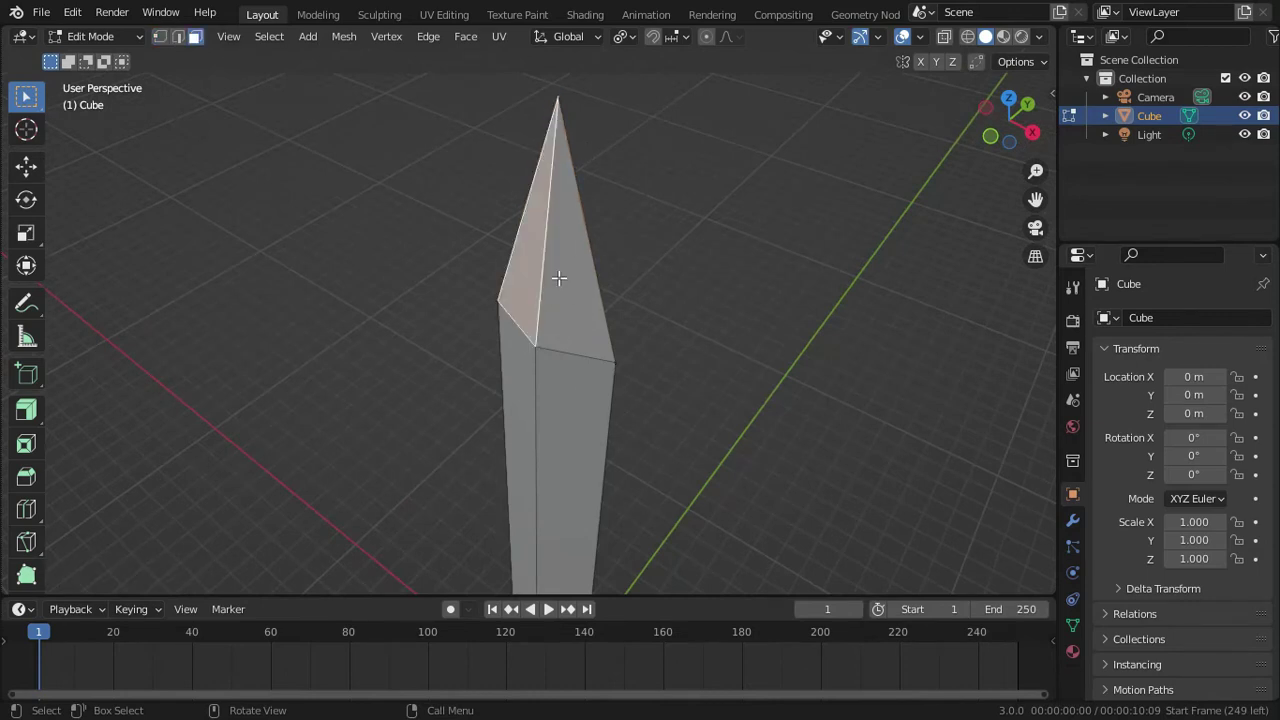
{"action": "left_click", "coordinate": [560, 277], "text": "shift"}
{"action": "middle_click_drag", "start_coordinate": [795, 311], "coordinate": [679, 326]}
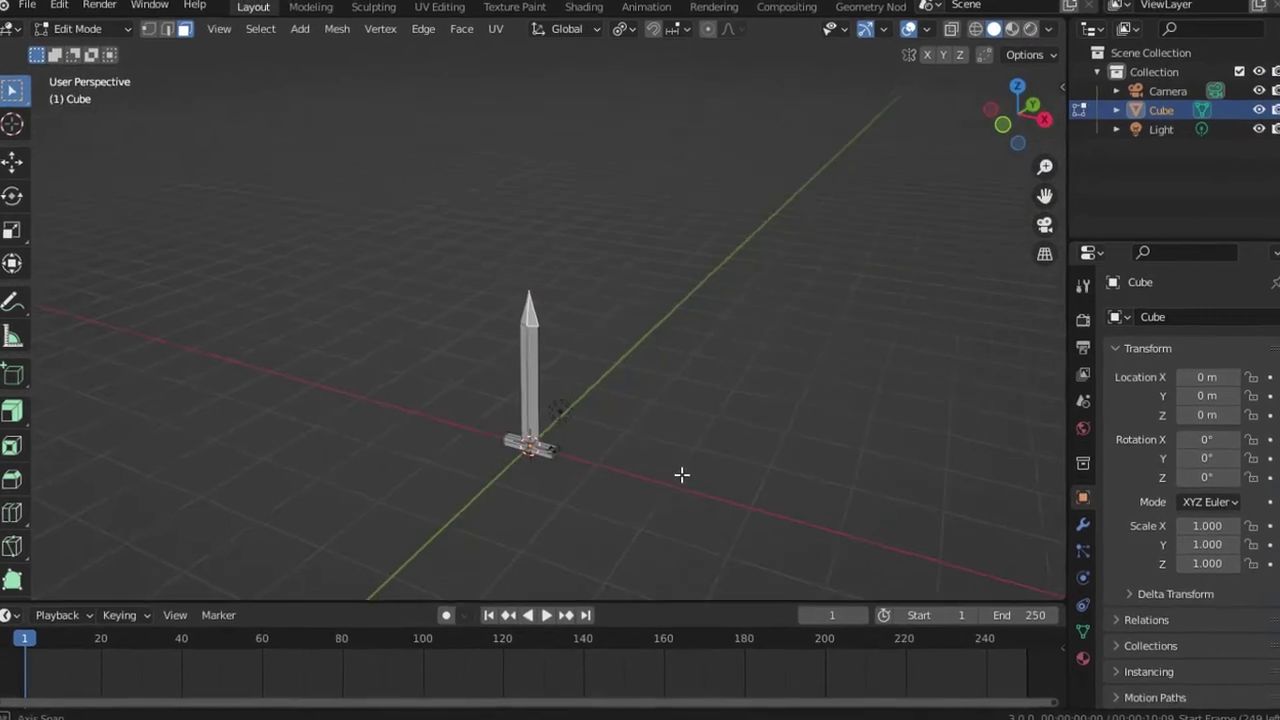
{"action": "middle_click_drag", "start_coordinate": [670, 388], "coordinate": [686, 494]}
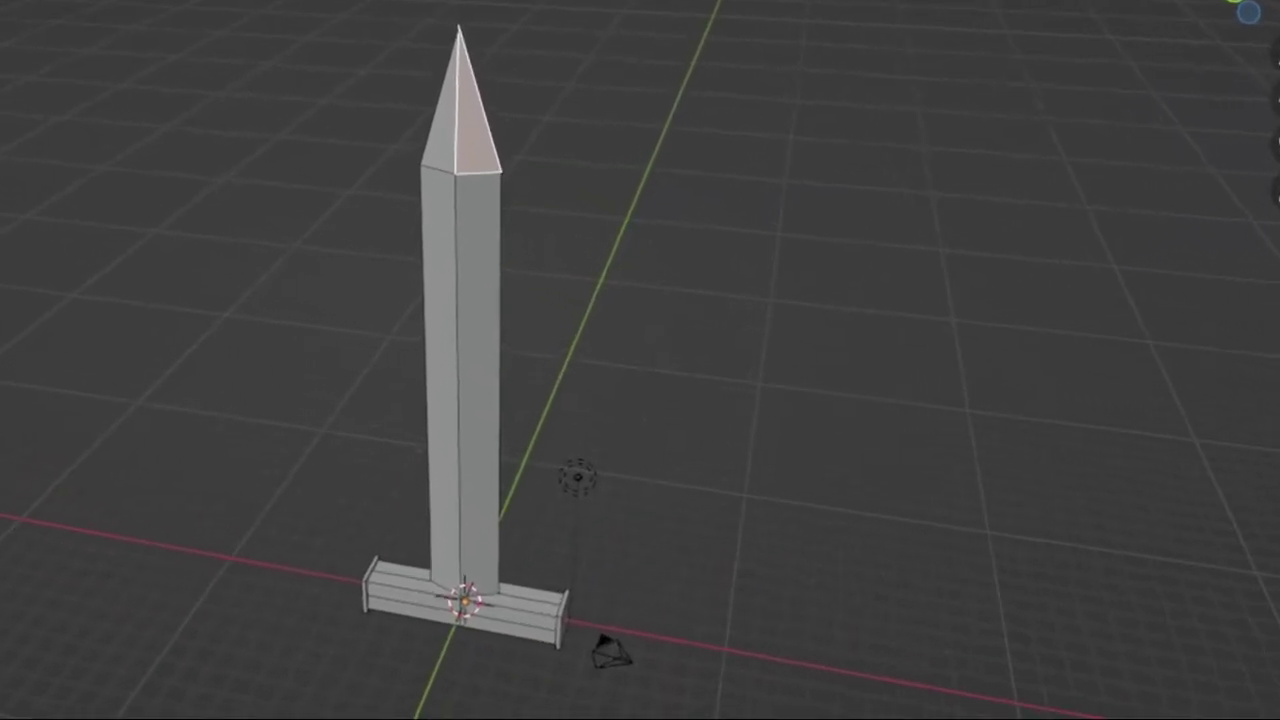
{"action": "key", "text": "Tab"}
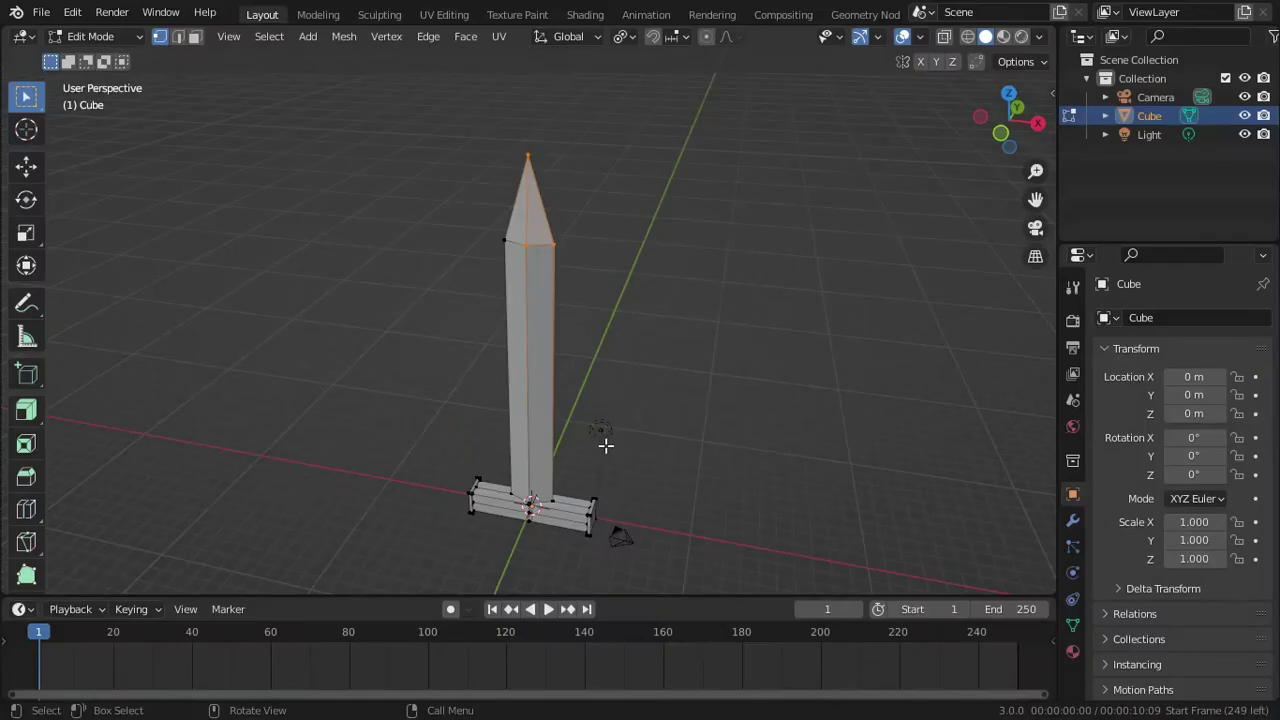
- Bevel the centre vertex of the crossguard's underside into a star-shaped patch with several segments
{"action": "middle_click_drag", "start_coordinate": [607, 492], "coordinate": [617, 200]}
{"action": "scroll", "coordinate": [609, 394], "scroll_direction": "down", "scroll_amount": 1}
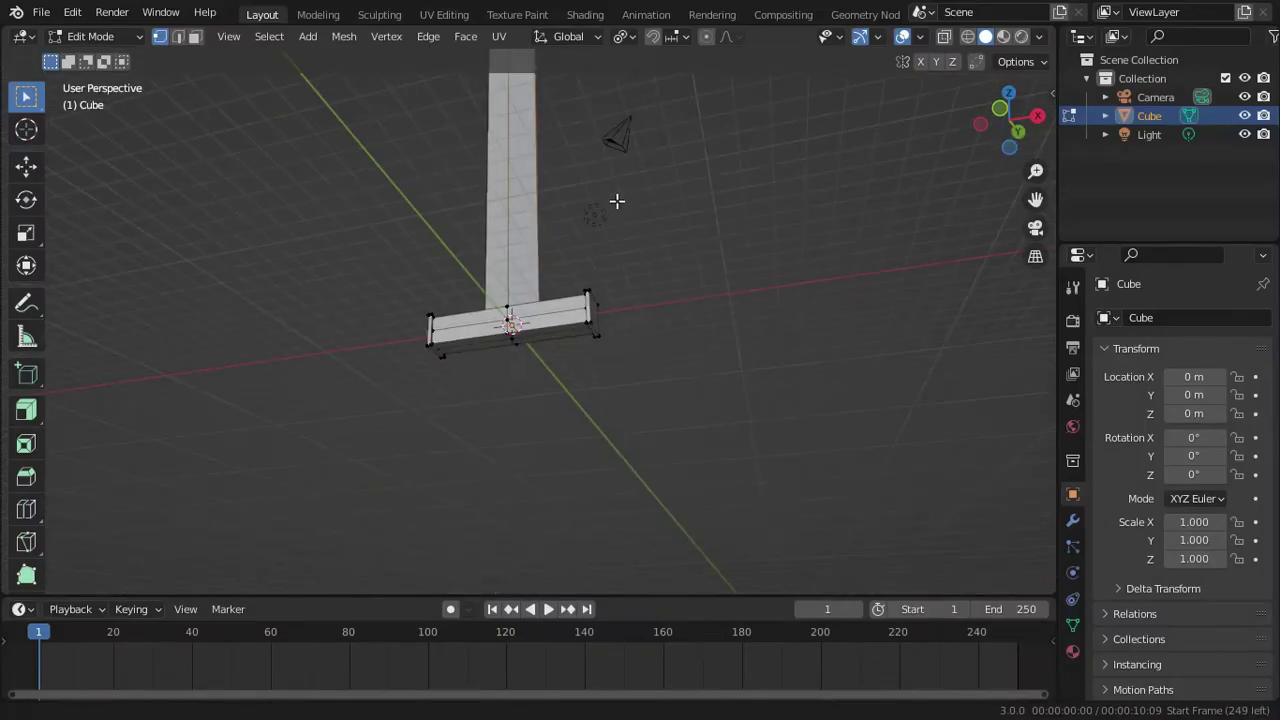
{"action": "scroll", "coordinate": [622, 292], "scroll_direction": "up", "scroll_amount": 4}
{"action": "middle_click_drag", "start_coordinate": [622, 291], "coordinate": [606, 271]}
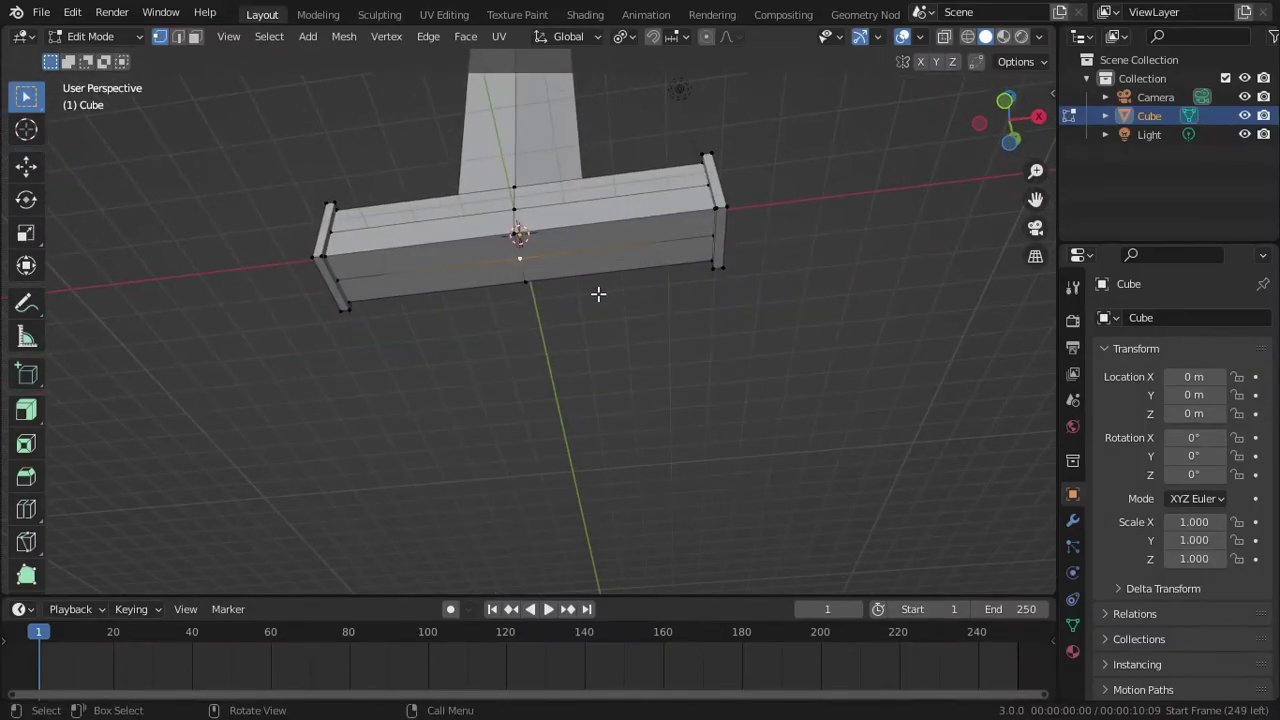
{"action": "scroll", "coordinate": [455, 327], "scroll_direction": "up", "scroll_amount": 5}
{"action": "scroll", "coordinate": [523, 163], "scroll_direction": "down", "scroll_amount": 2}
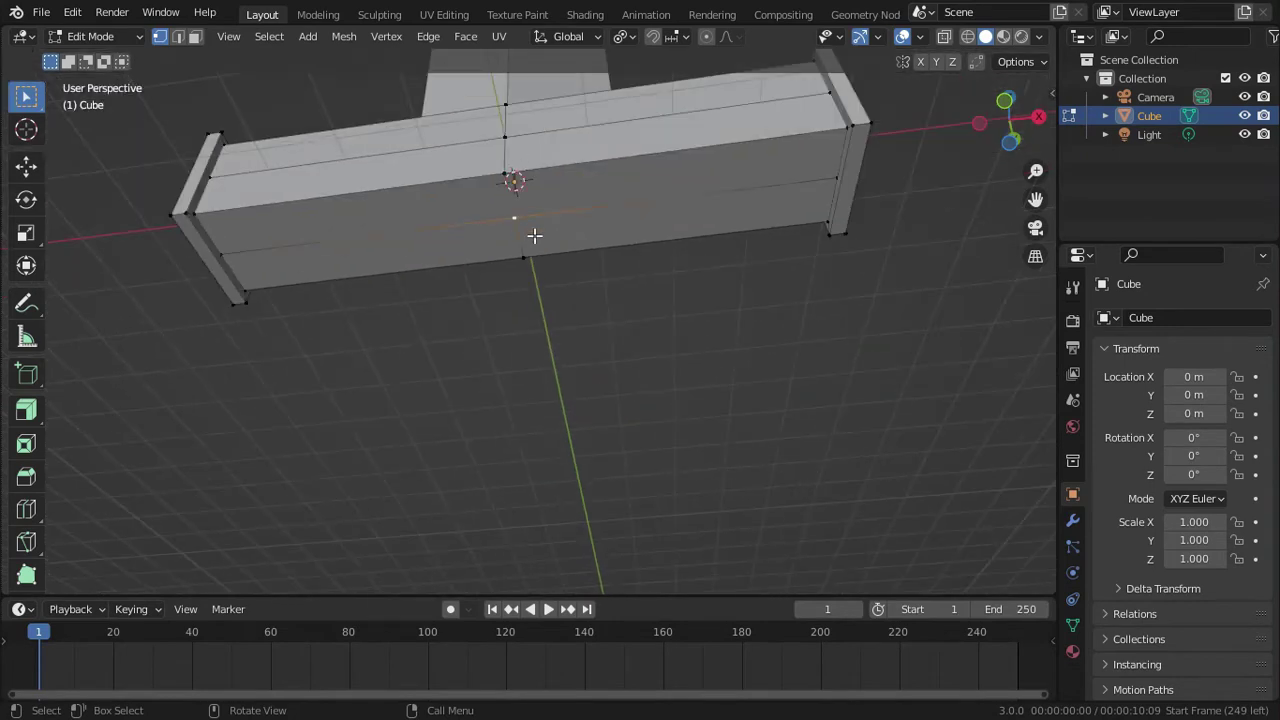
{"action": "key", "text": "KP_Decimal"}
{"action": "scroll", "coordinate": [690, 380], "scroll_direction": "down", "scroll_amount": 6}
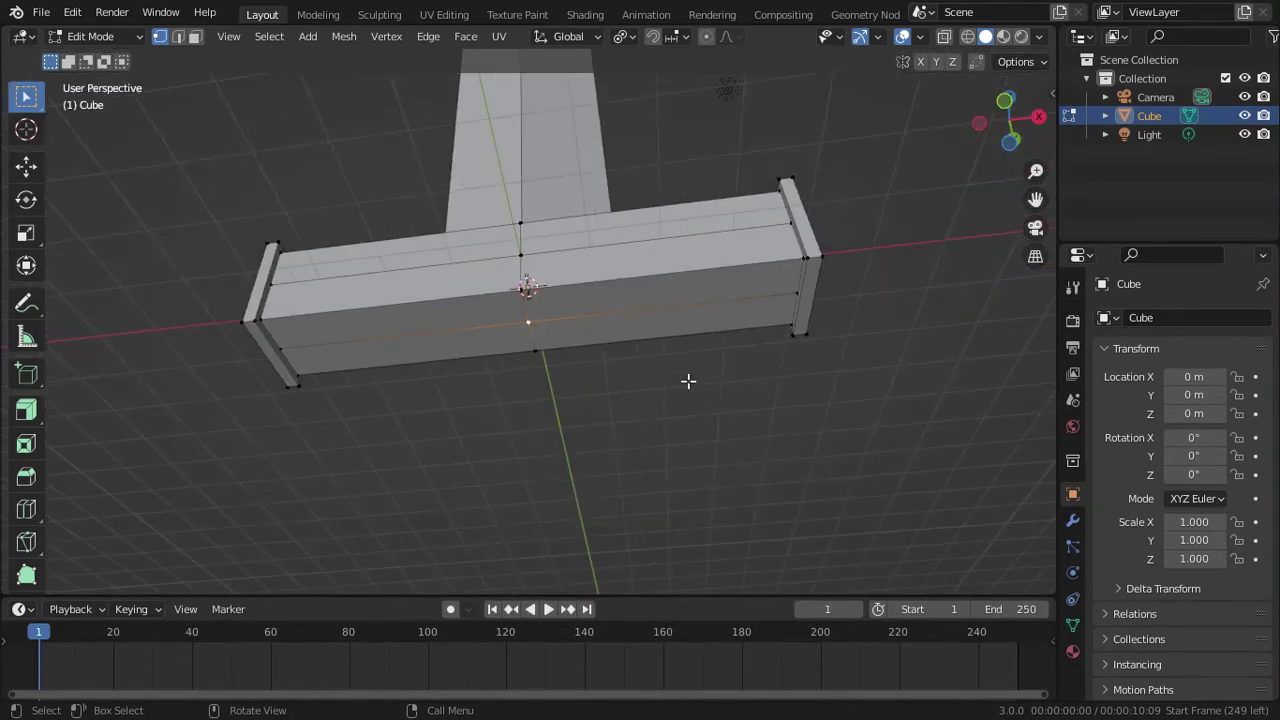
{"action": "key", "text": "ctrl"}
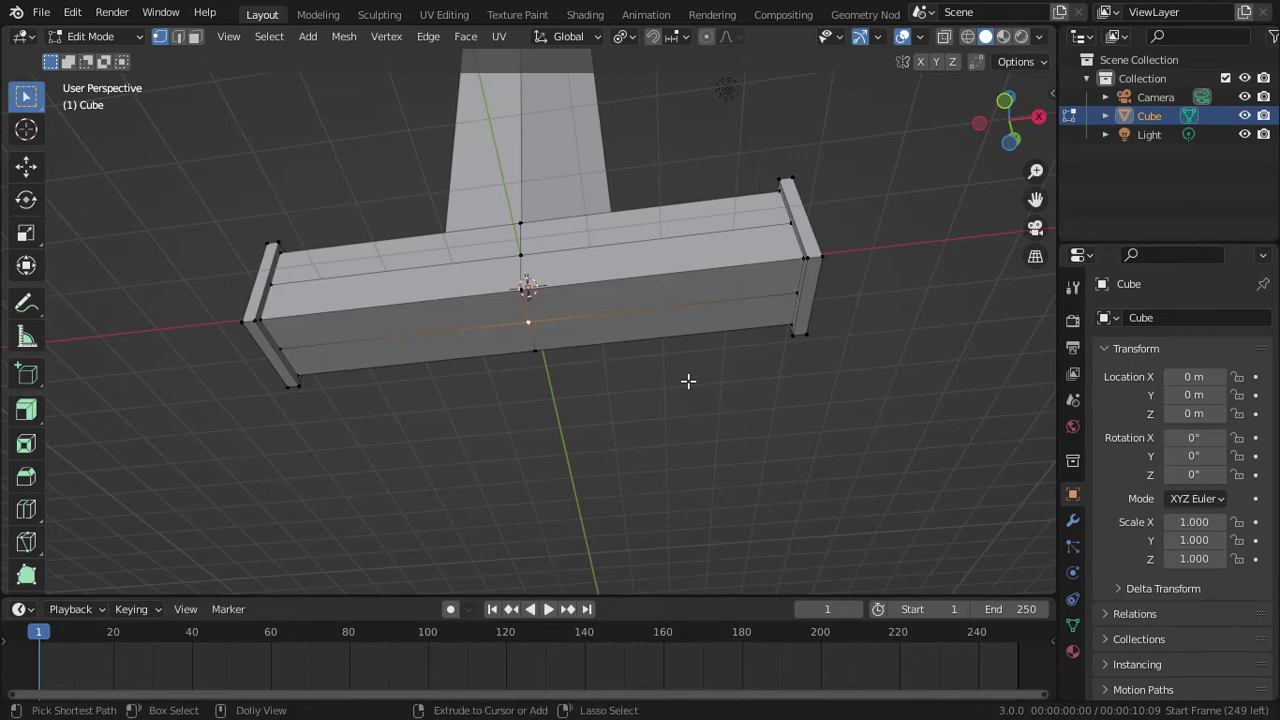
{"action": "key", "text": "ctrl+shift+b"}
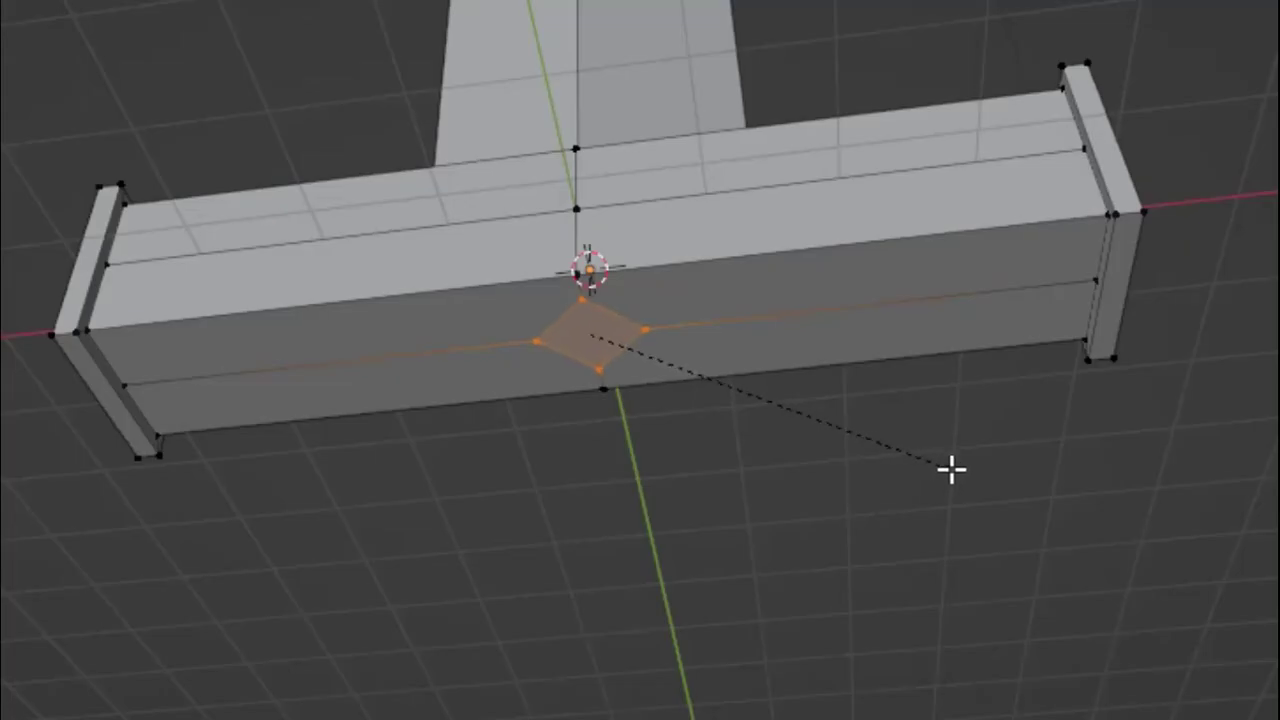
{"action": "scroll", "coordinate": [950, 470], "scroll_direction": "up", "scroll_amount": 1}
{"action": "scroll", "coordinate": [957, 474], "scroll_direction": "up", "scroll_amount": 1}
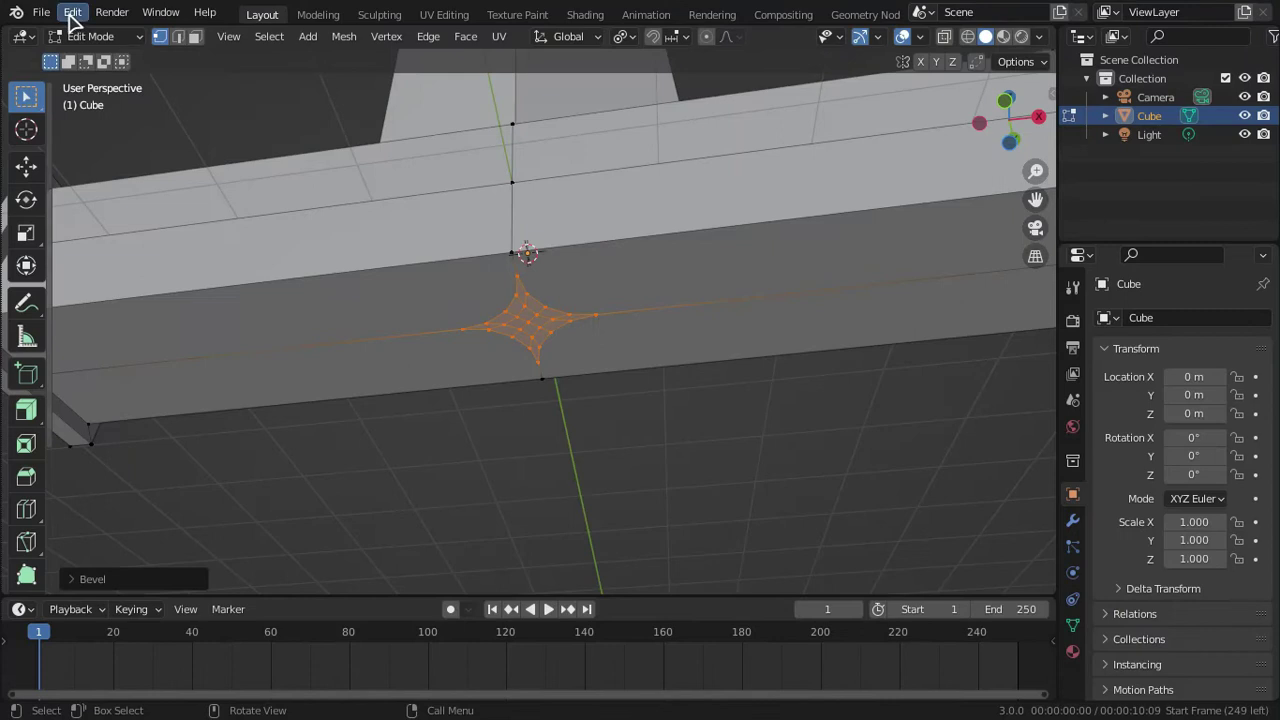
- Search the add-on preferences for "loo" to find LoopTools, and close the preferences
{"action": "left_click", "coordinate": [72, 12]}
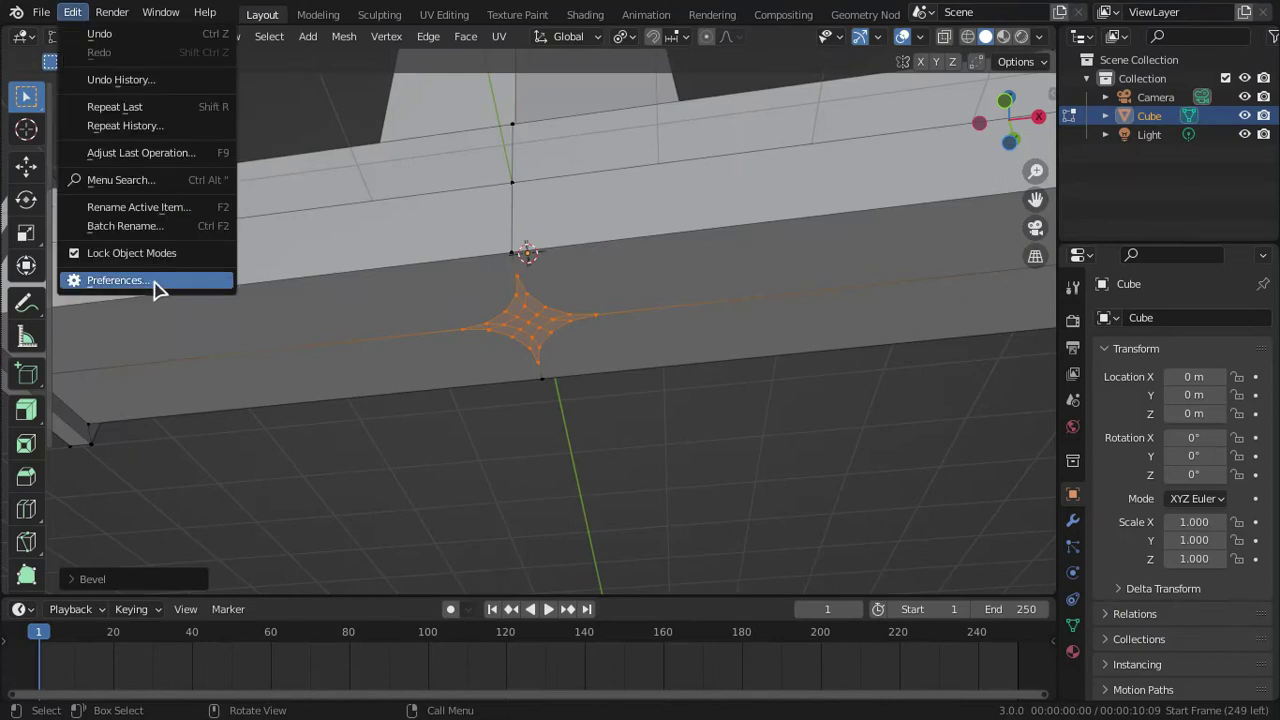
{"action": "left_click", "coordinate": [155, 288]}
{"action": "left_click", "coordinate": [516, 75]}
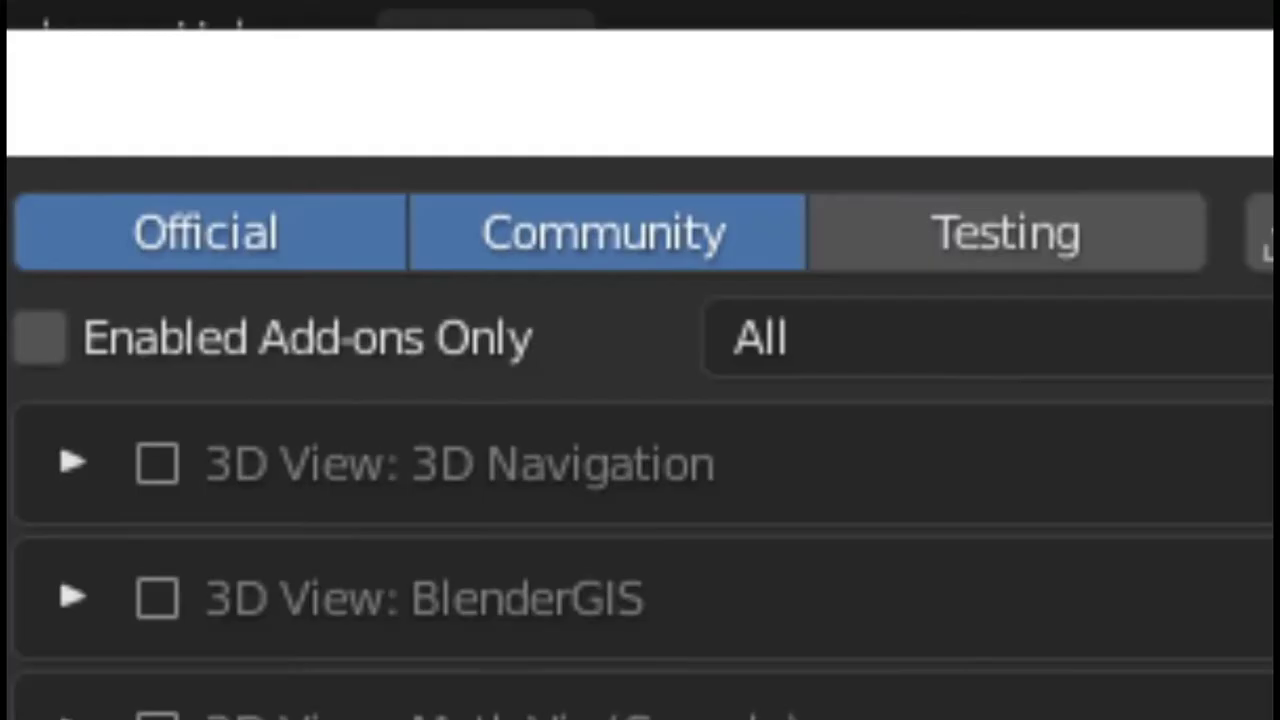
{"action": "type", "text": "loo"}
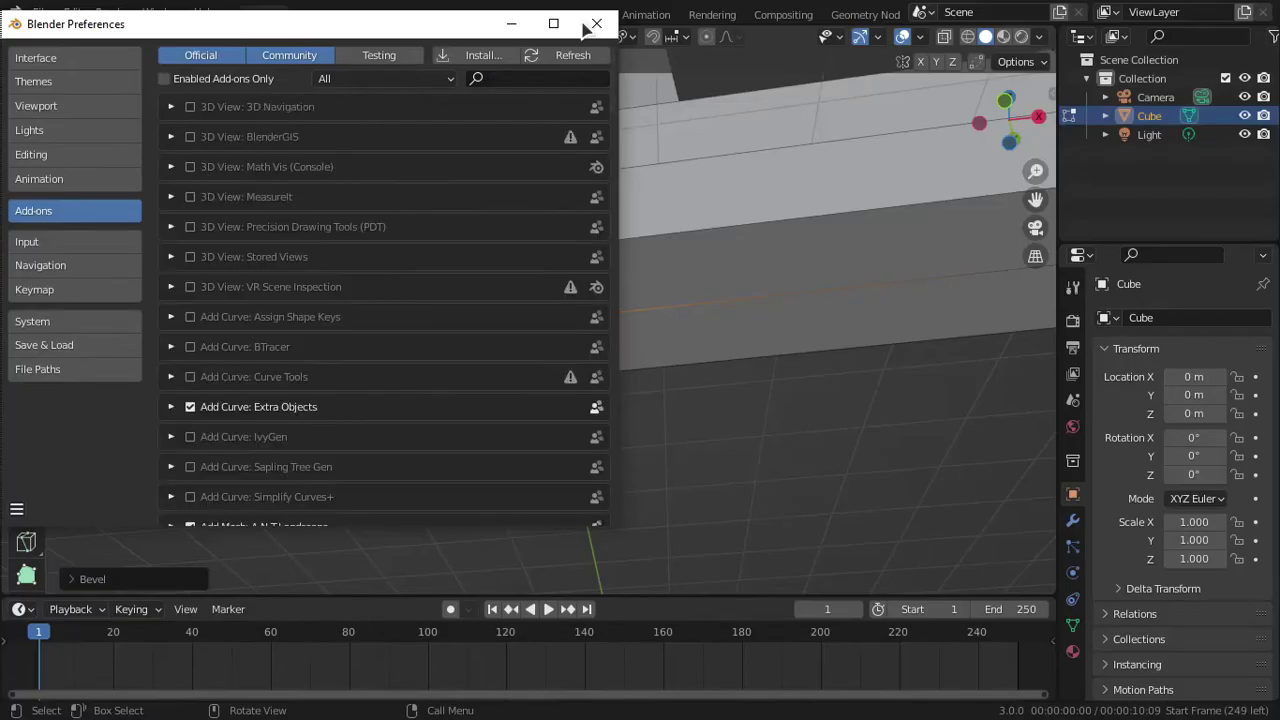
{"action": "left_click", "coordinate": [596, 23]}
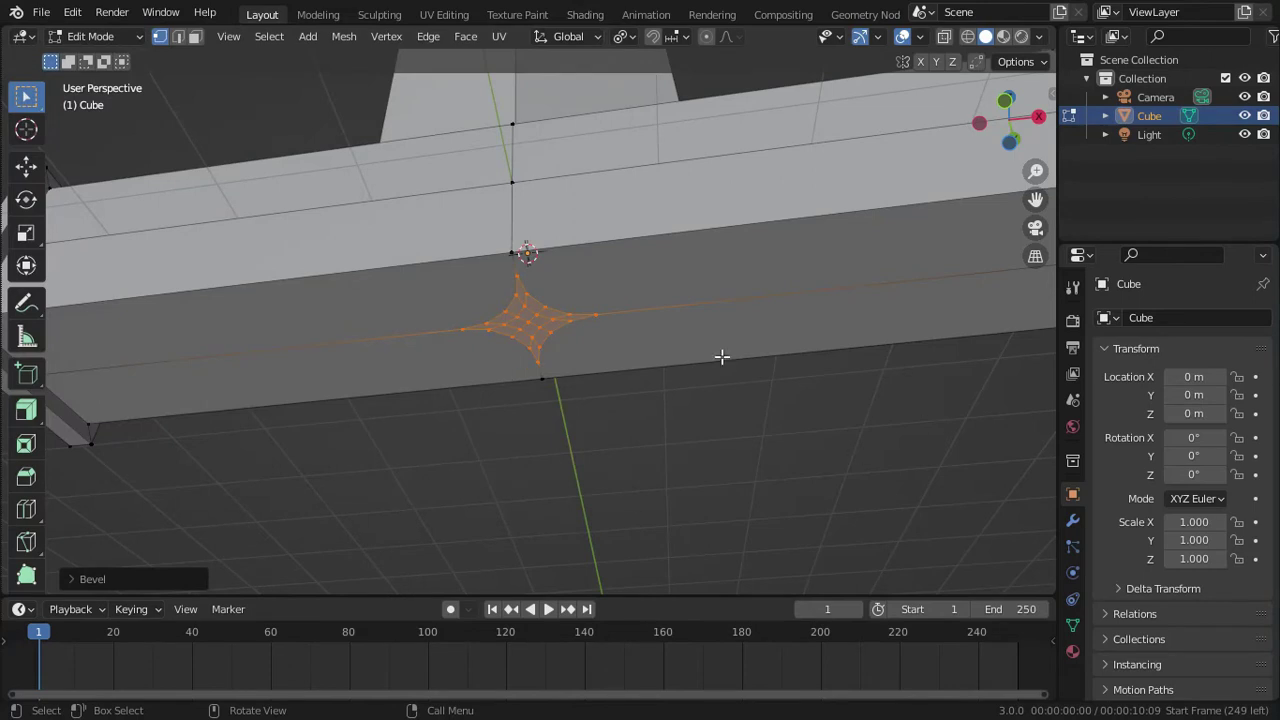
- Round the beveled patch with the LoopTools Circle operation and scale it up to almost the width of the crossguard's underside
{"action": "scroll", "coordinate": [613, 311], "scroll_direction": "up", "scroll_amount": 2}
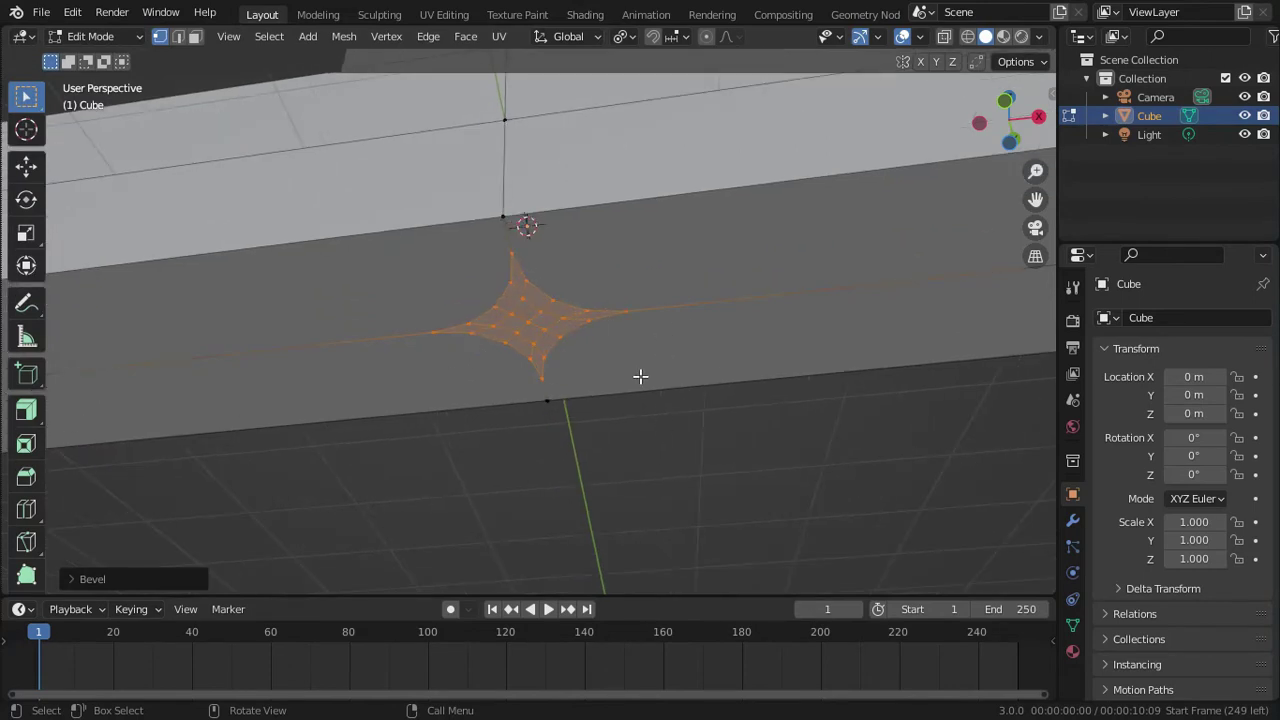
{"action": "right_click", "coordinate": [522, 241]}
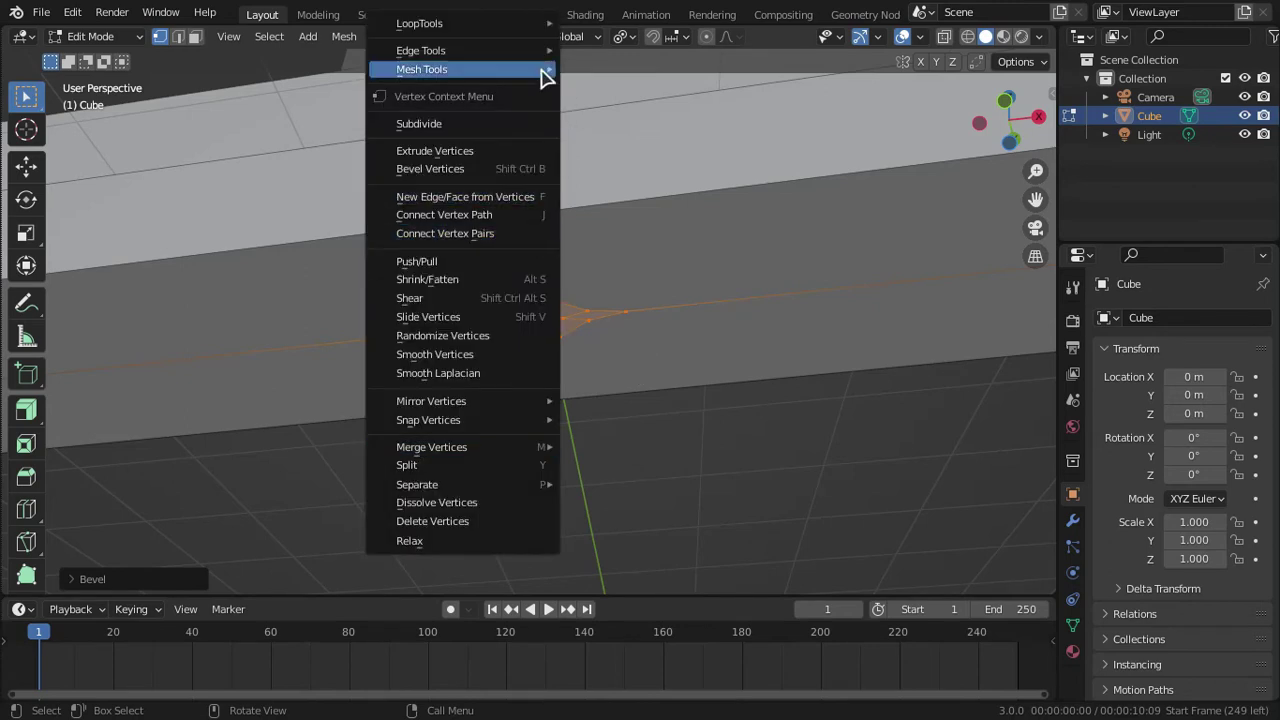
{"action": "mouse_move", "coordinate": [503, 28]}
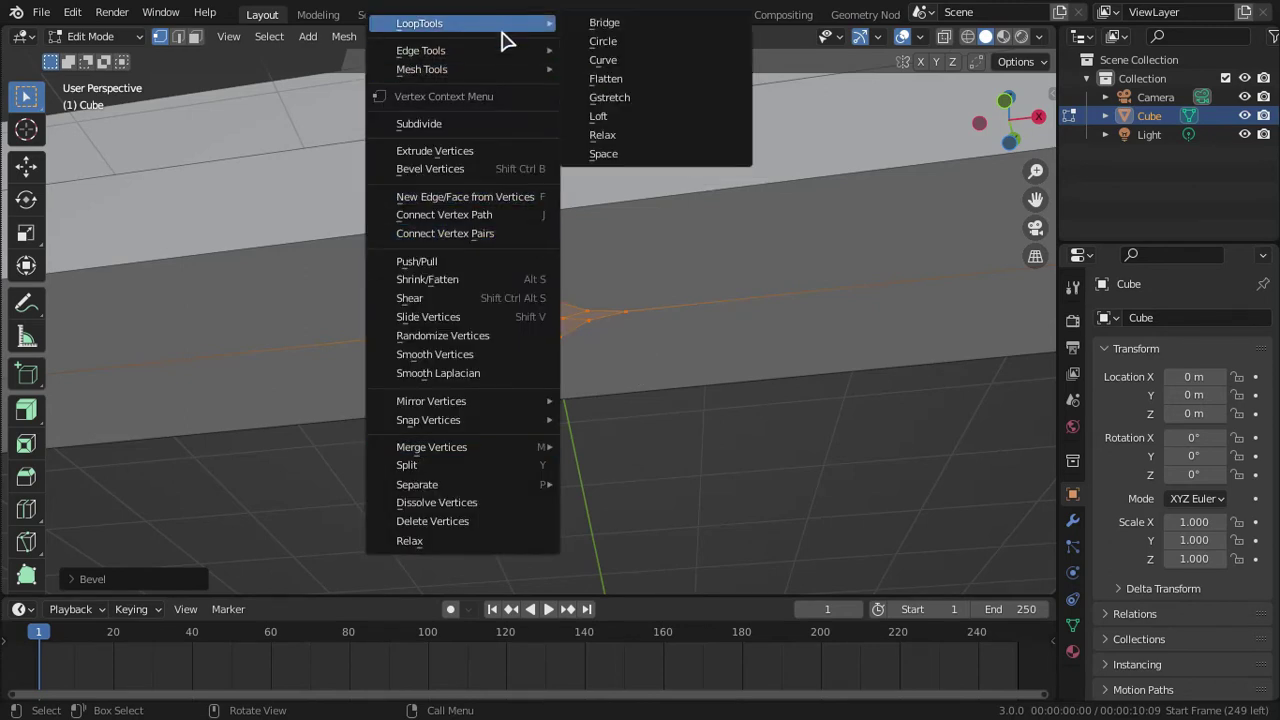
{"action": "left_click", "coordinate": [672, 44]}
{"action": "scroll", "coordinate": [593, 382], "scroll_direction": "down", "scroll_amount": 6}
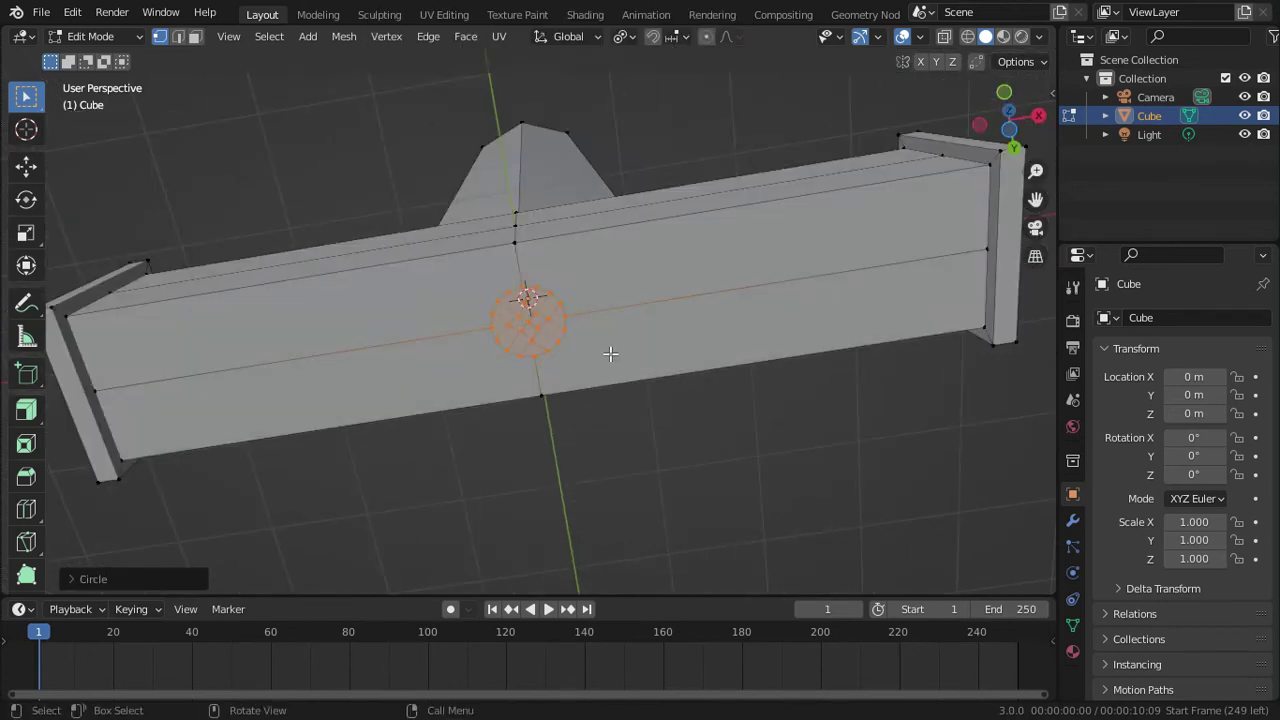
{"action": "scroll", "coordinate": [610, 353], "scroll_direction": "up", "scroll_amount": 3}
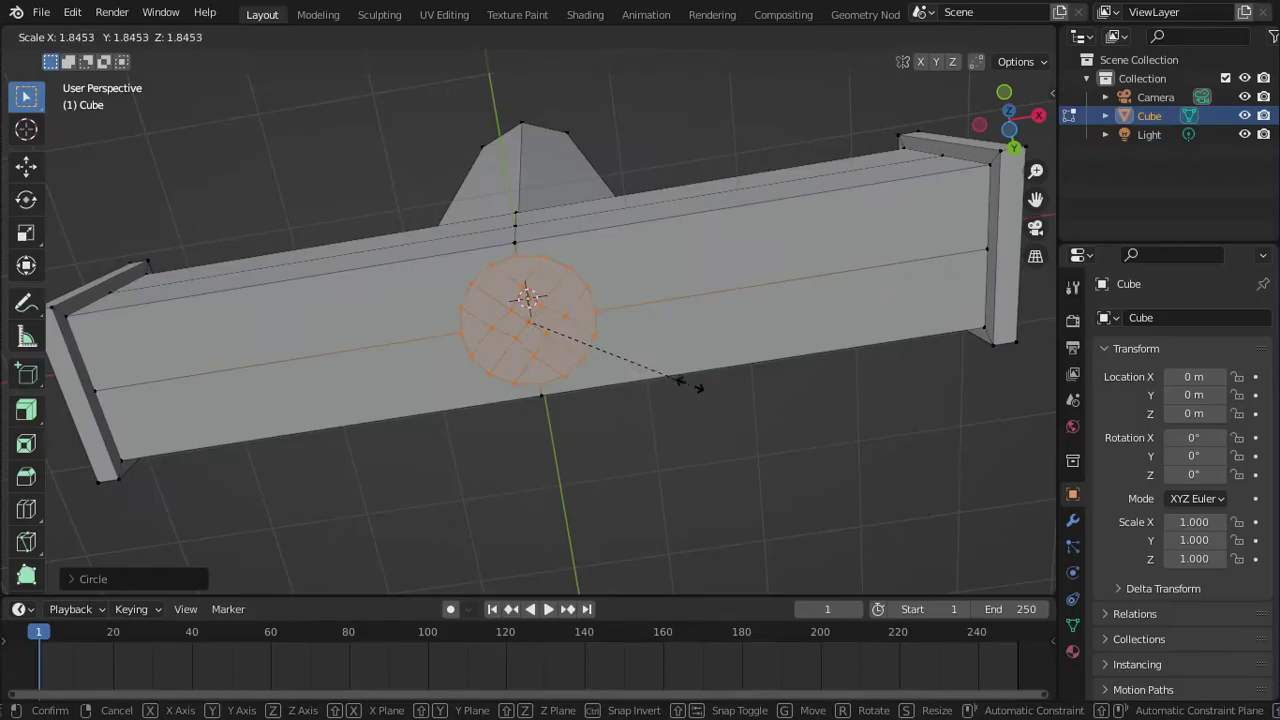
{"action": "left_click", "coordinate": [843, 439]}
- Extrude the circular patch slightly downward, resize its end and extrude again to form a short stepped collar
{"action": "middle_click_drag", "start_coordinate": [843, 439], "coordinate": [766, 340]}
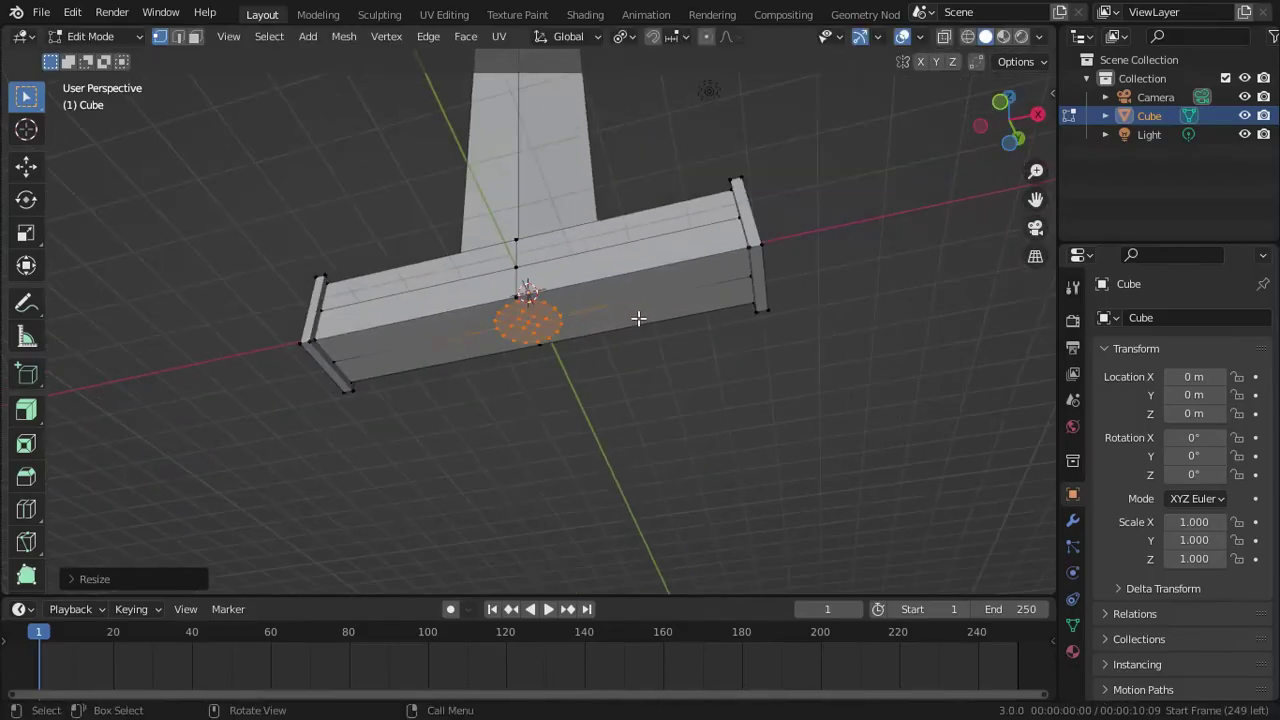
{"action": "key", "text": "e"}
{"action": "left_click", "coordinate": [774, 349]}
{"action": "scroll", "coordinate": [642, 323], "scroll_direction": "up", "scroll_amount": 3}
{"action": "key", "text": "s"}
{"action": "left_click", "coordinate": [694, 380]}
{"action": "scroll", "coordinate": [694, 380], "scroll_direction": "down", "scroll_amount": 5}
{"action": "key", "text": "e"}
{"action": "left_click", "coordinate": [714, 349]}
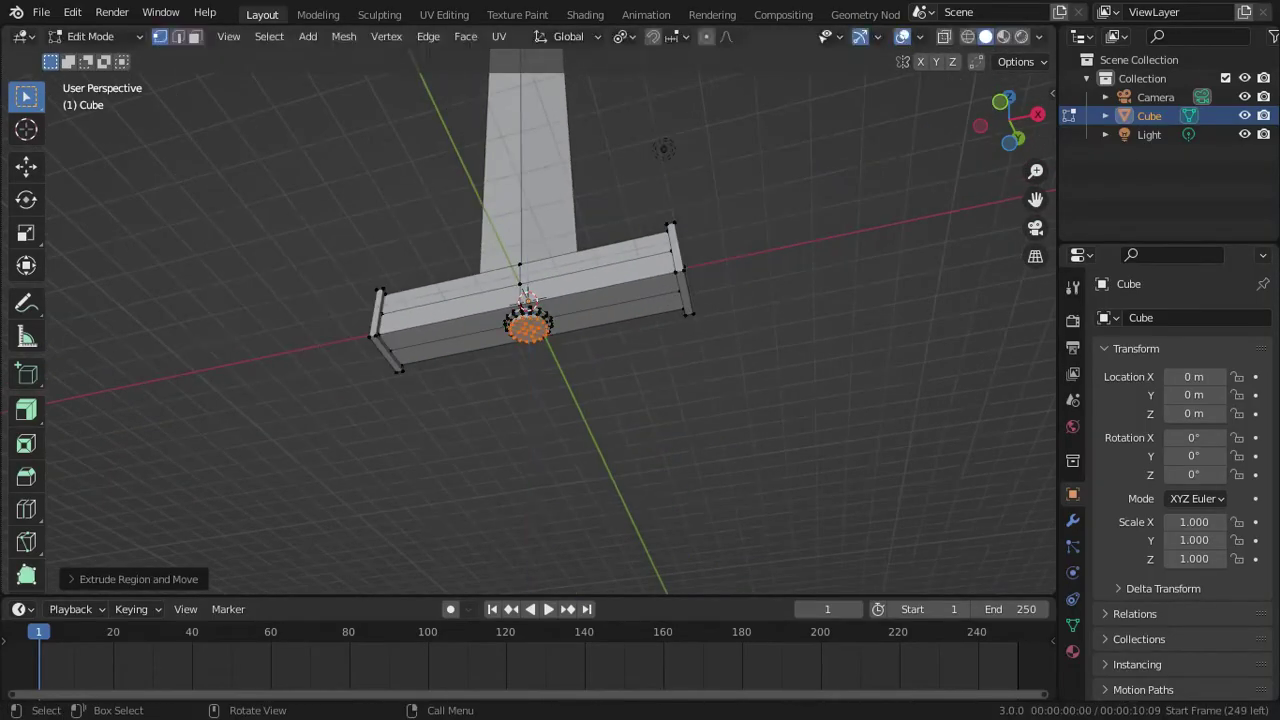
- Scale the collar's end to the grip's thickness and extrude it downward into a long round handle ending in a narrow ring
{"action": "key", "text": "s"}
{"action": "left_click", "coordinate": [753, 319]}
{"action": "left_click", "coordinate": [738, 326]}
{"action": "mouse_move", "coordinate": [617, 354]}
{"action": "middle_mouse_down"}
{"action": "mouse_move", "coordinate": [657, 331]}
{"action": "mouse_move", "coordinate": [597, 349]}
{"action": "middle_mouse_up"}
{"action": "key", "text": "s"}
{"action": "left_click", "coordinate": [623, 336]}
{"action": "scroll", "coordinate": [622, 328], "scroll_direction": "down", "scroll_amount": 4}
{"action": "key", "text": "e"}
{"action": "left_click", "coordinate": [617, 491]}
{"action": "scroll", "coordinate": [610, 400], "scroll_direction": "down", "scroll_amount": 4}
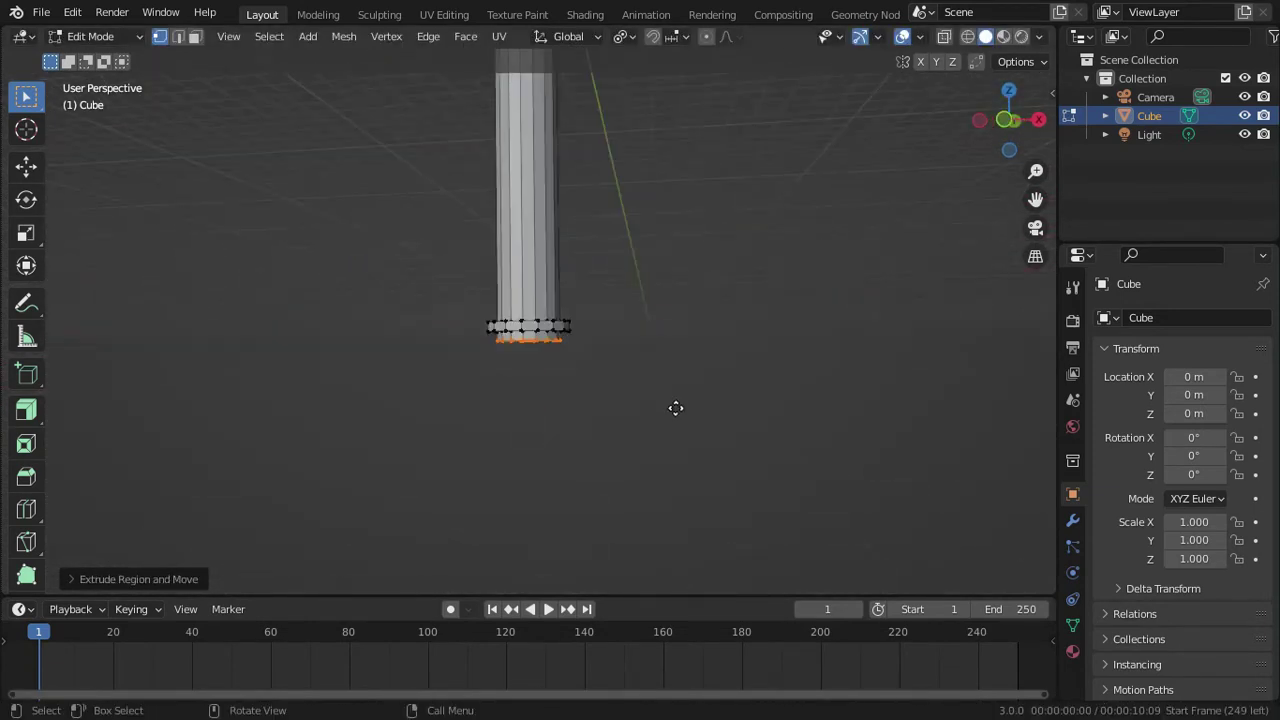
- Extrude the handle's end face in place, scale it outward and extrude it downward into a wider pommel
{"action": "key", "text": "e"}
{"action": "right_click", "coordinate": [767, 418]}
{"action": "key", "text": "s"}
{"action": "left_click", "coordinate": [751, 417]}
{"action": "key", "text": "e"}
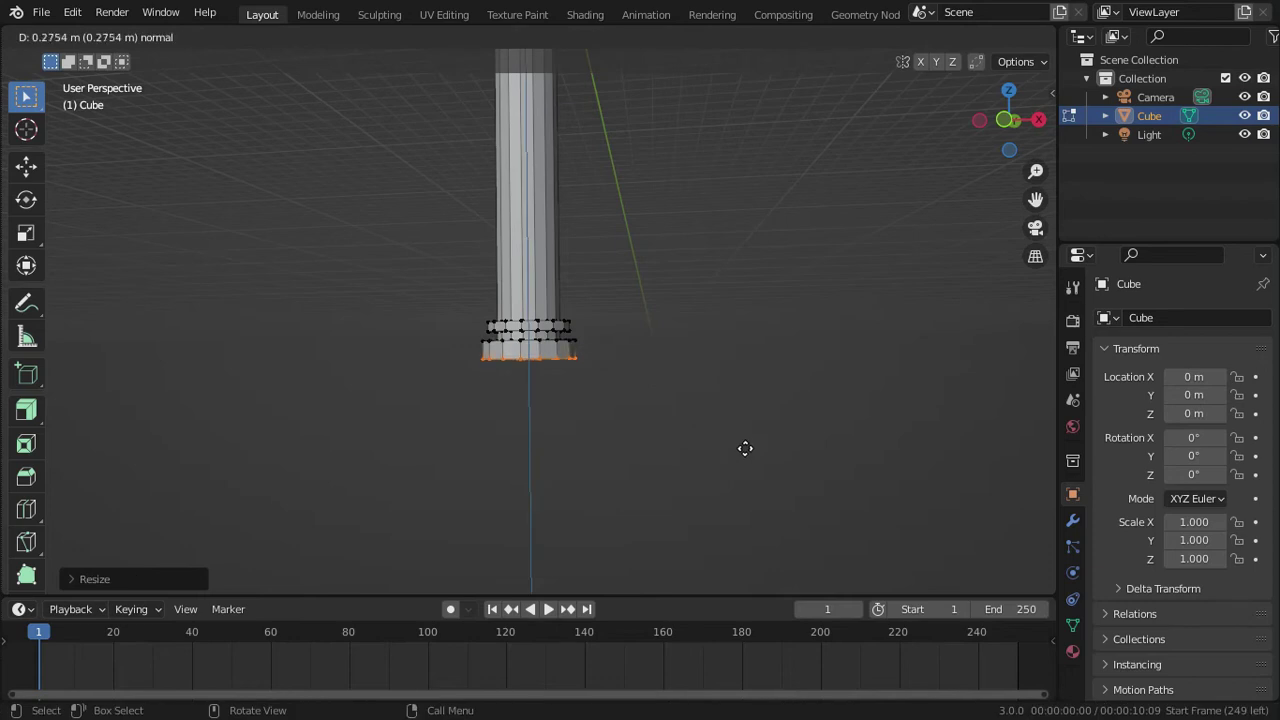
{"action": "left_click", "coordinate": [740, 482]}
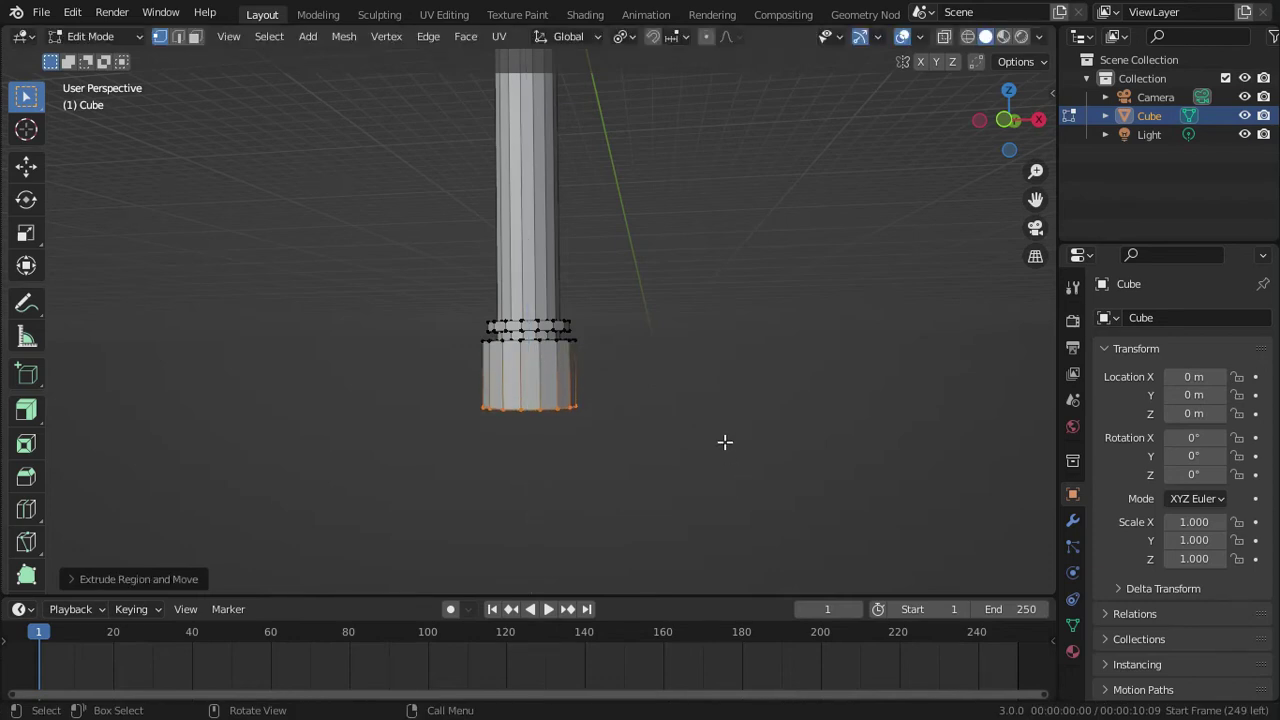
- Merge the pommel's lowest vertices at their center to form a point
{"action": "middle_click_drag", "start_coordinate": [725, 442], "coordinate": [626, 383]}
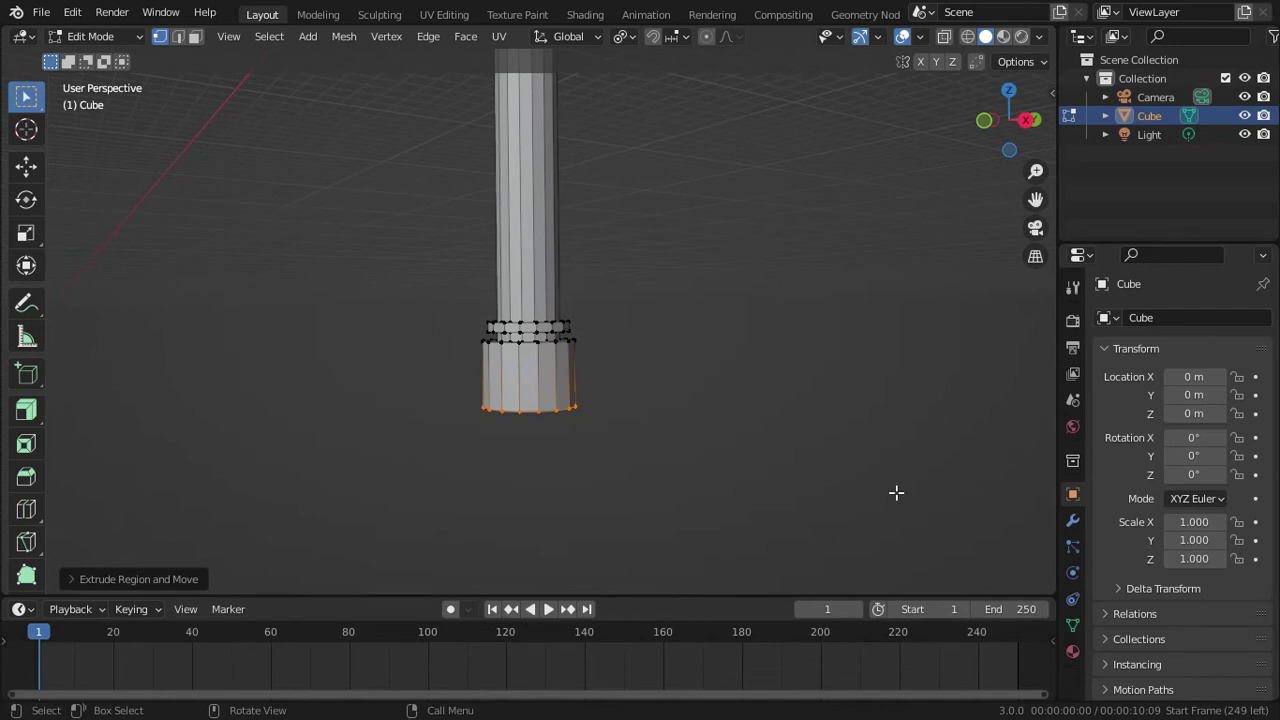
{"action": "right_click", "coordinate": [390, 357]}
{"action": "mouse_move", "coordinate": [305, 605]}
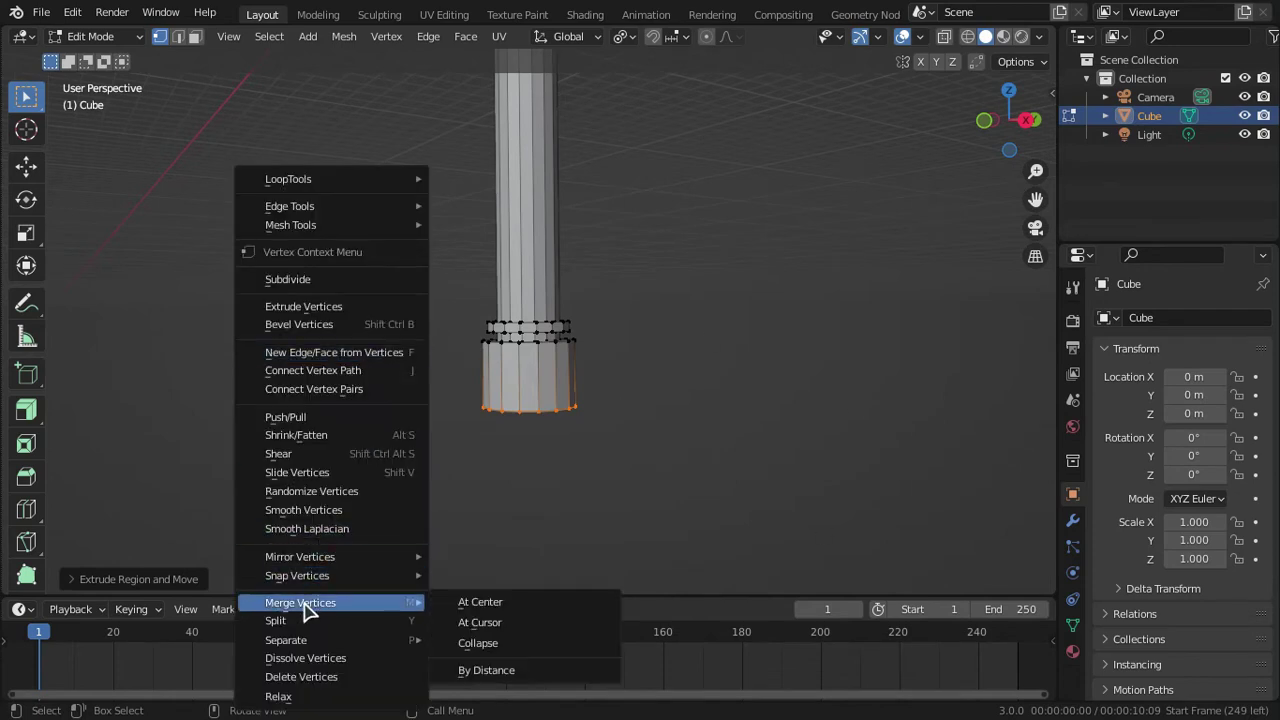
{"action": "left_click", "coordinate": [466, 604]}
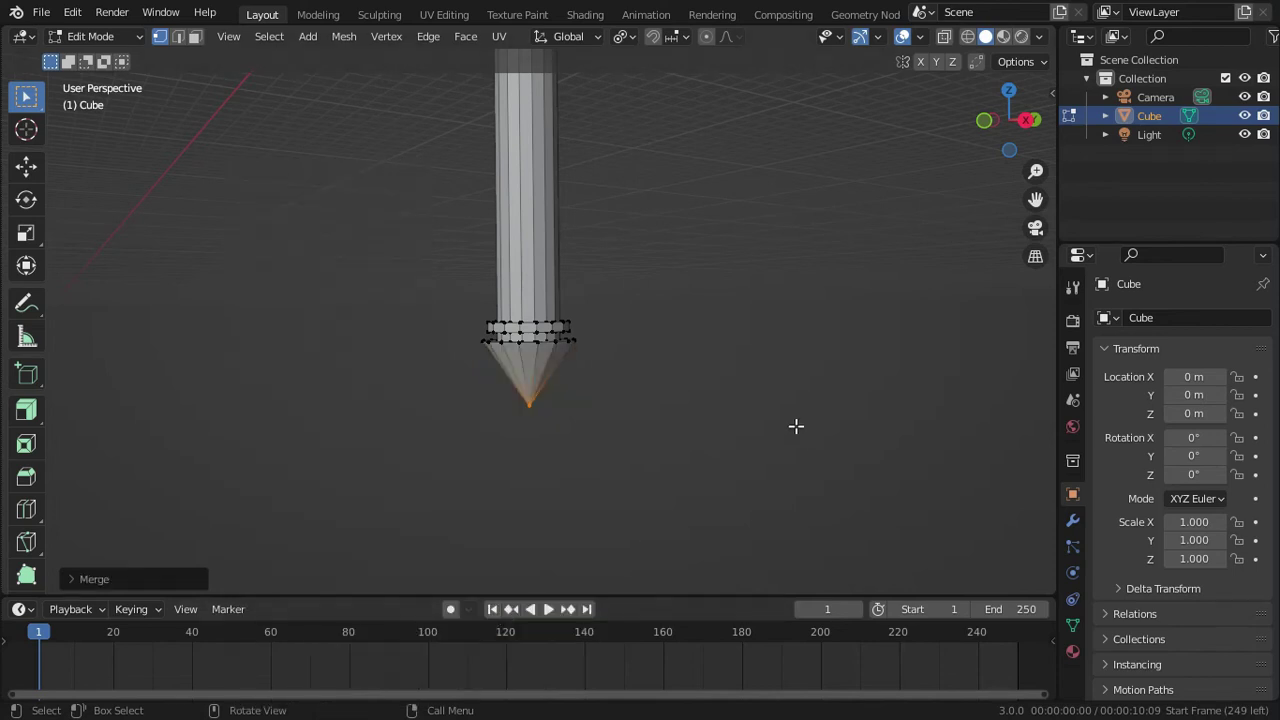
{"action": "middle_click_drag", "start_coordinate": [794, 426], "coordinate": [748, 353]}
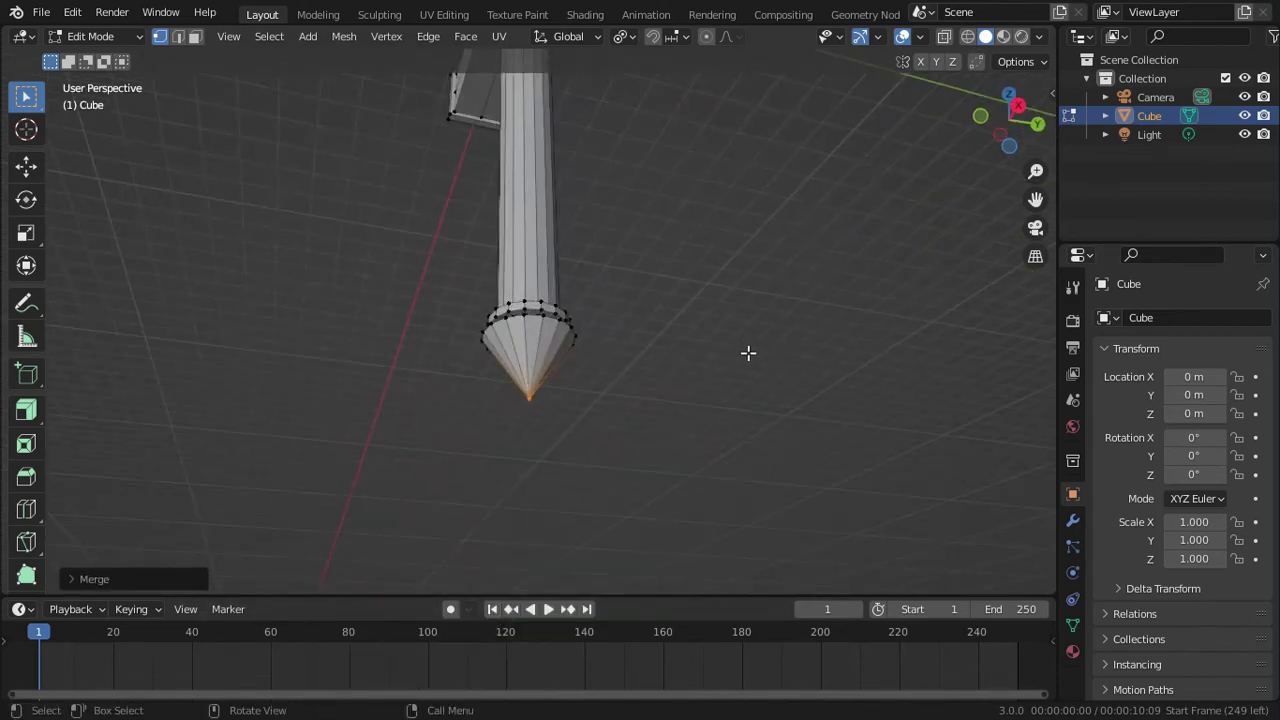
{"action": "scroll", "coordinate": [748, 353], "scroll_direction": "down", "scroll_amount": 5}
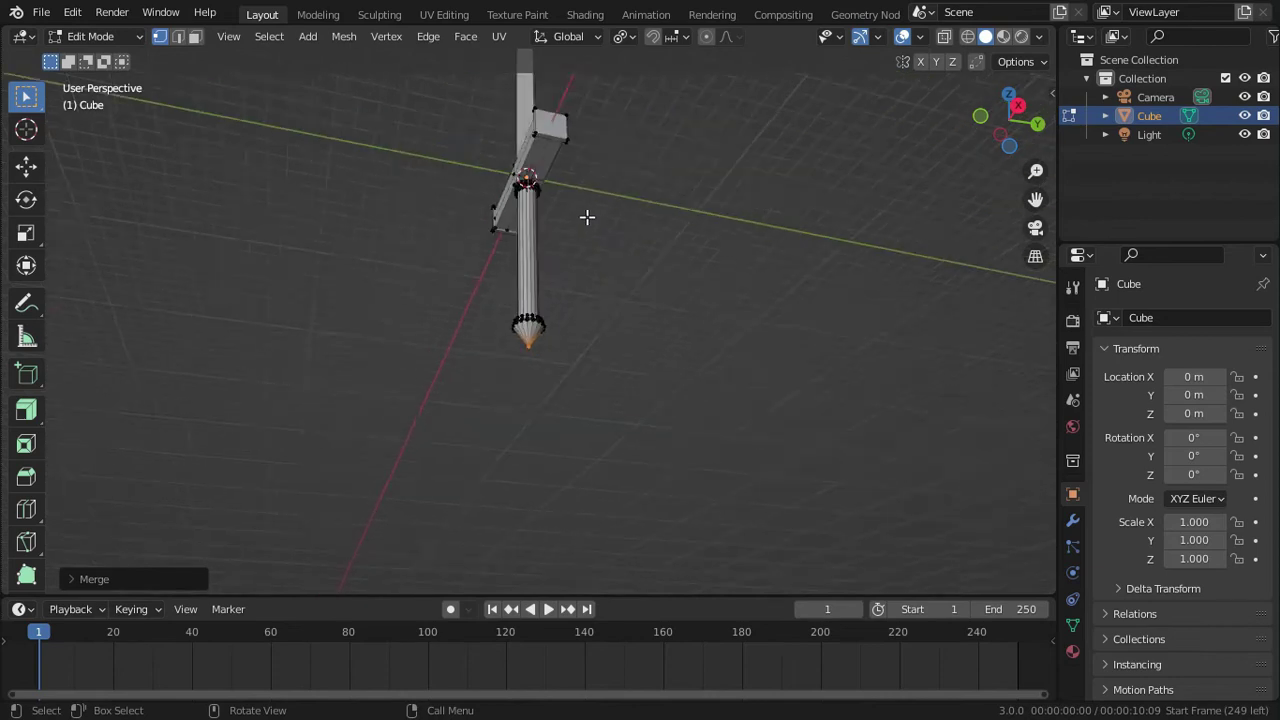
{"action": "middle_click_drag", "start_coordinate": [586, 217], "coordinate": [714, 352]}
{"action": "scroll", "coordinate": [714, 352], "scroll_direction": "down", "scroll_amount": 3}
{"action": "middle_click_drag", "start_coordinate": [467, 44], "coordinate": [528, 208], "text": "shift"}
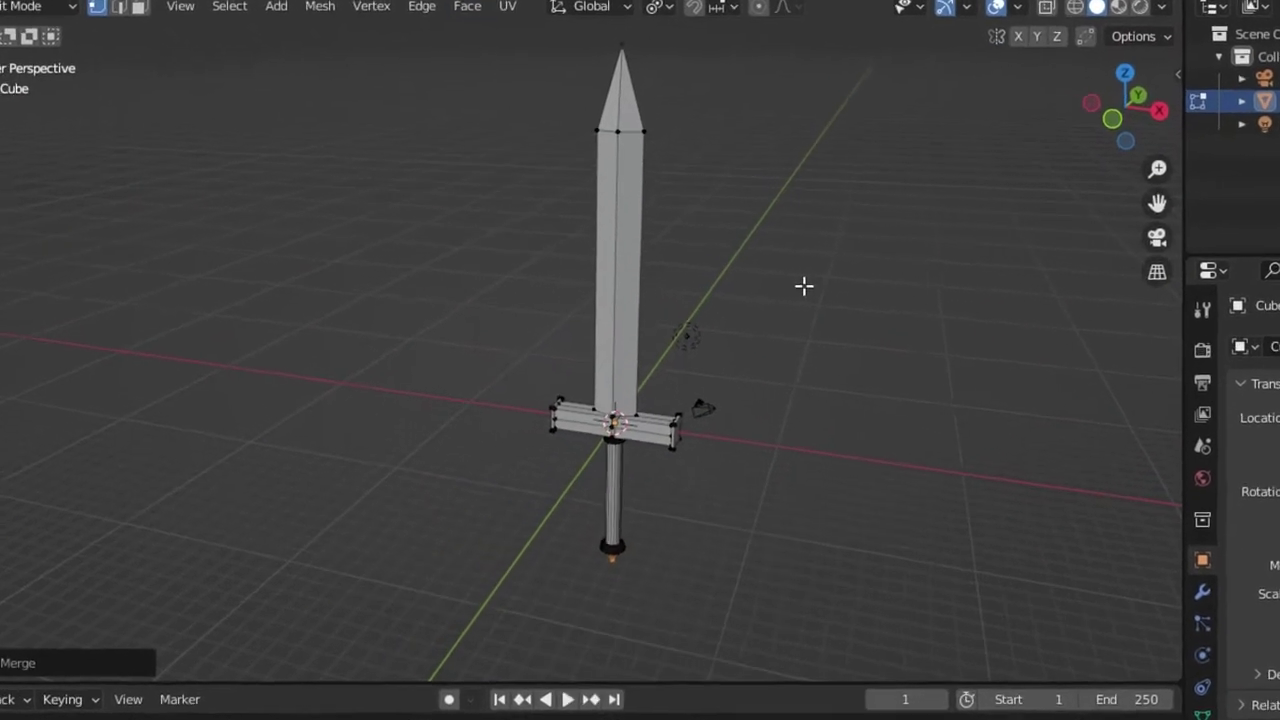
- Rename the sword's existing material as blade
{"action": "left_click", "coordinate": [1165, 116]}
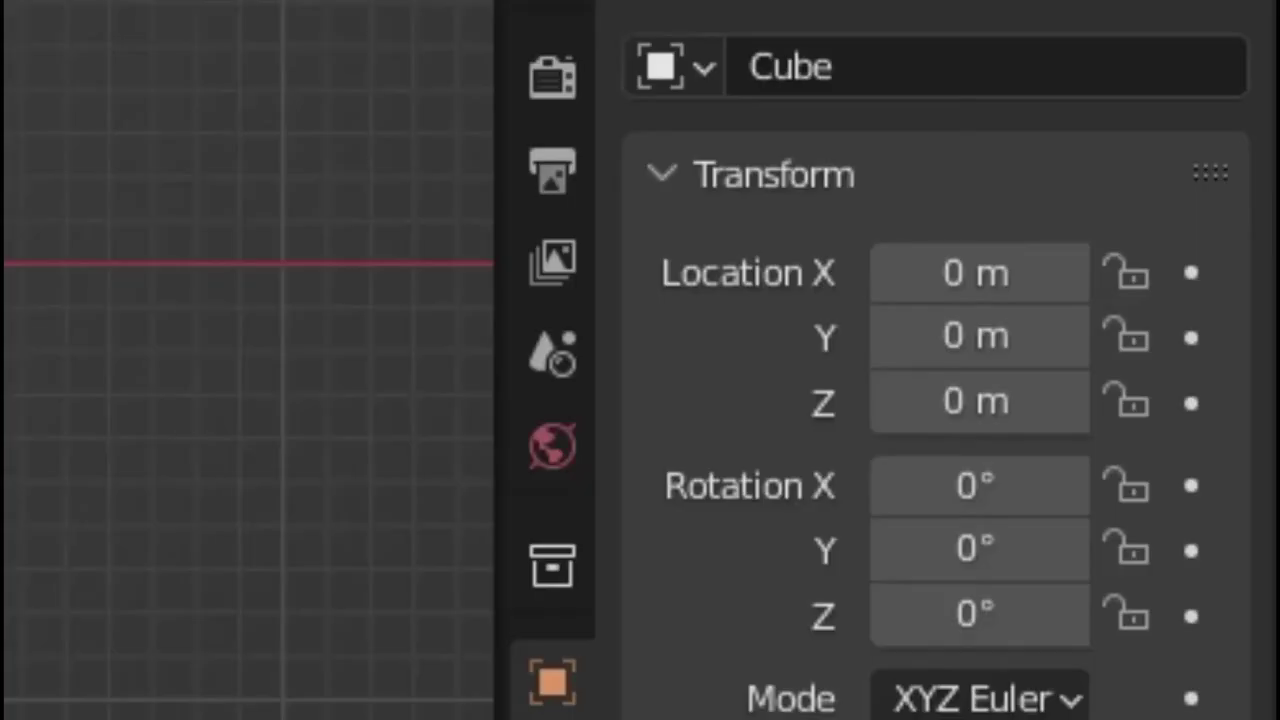
{"action": "double_click", "coordinate": [854, 346]}
{"action": "type", "text": "blade"}
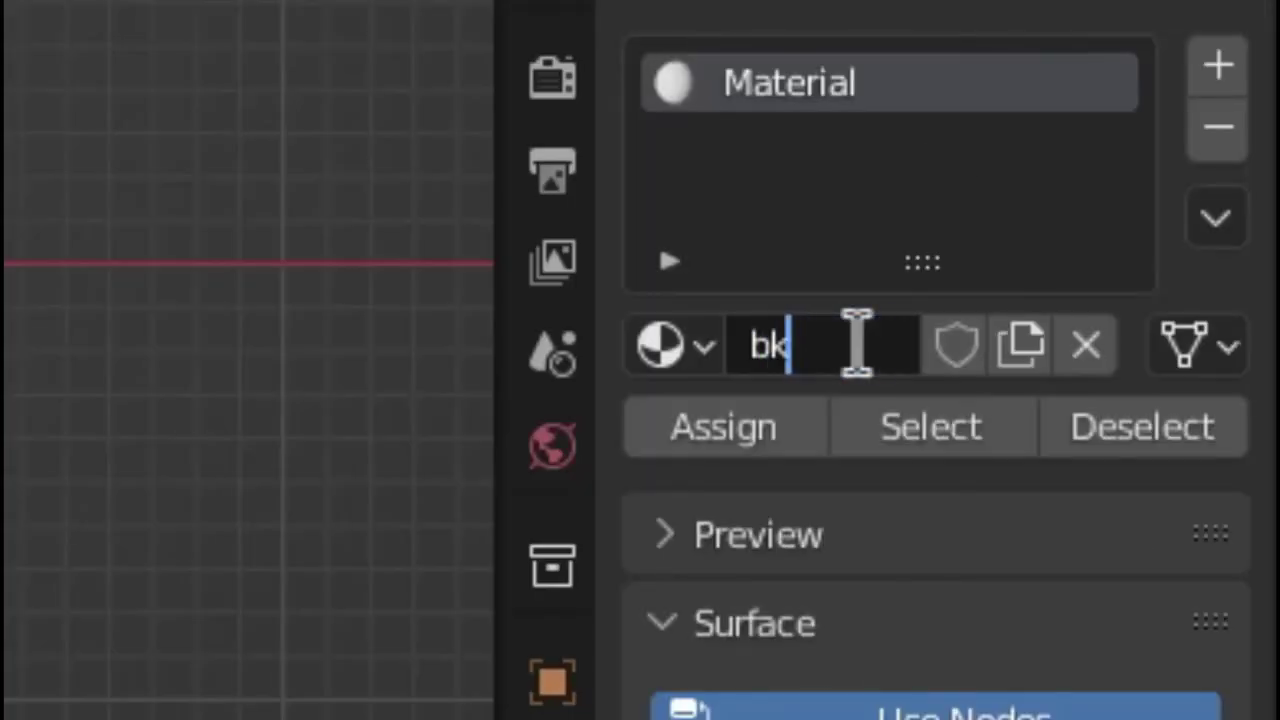
{"action": "key", "text": "Return"}
- Add a second material slot with a new material named guard
{"action": "left_click", "coordinate": [1220, 72]}
{"action": "left_click", "coordinate": [937, 476]}
{"action": "left_click", "coordinate": [823, 460]}
{"action": "type", "text": "guard"}
- Add a third material slot with a new material named metalAccent
{"action": "left_click", "coordinate": [1218, 65]}
{"action": "left_click", "coordinate": [934, 480]}
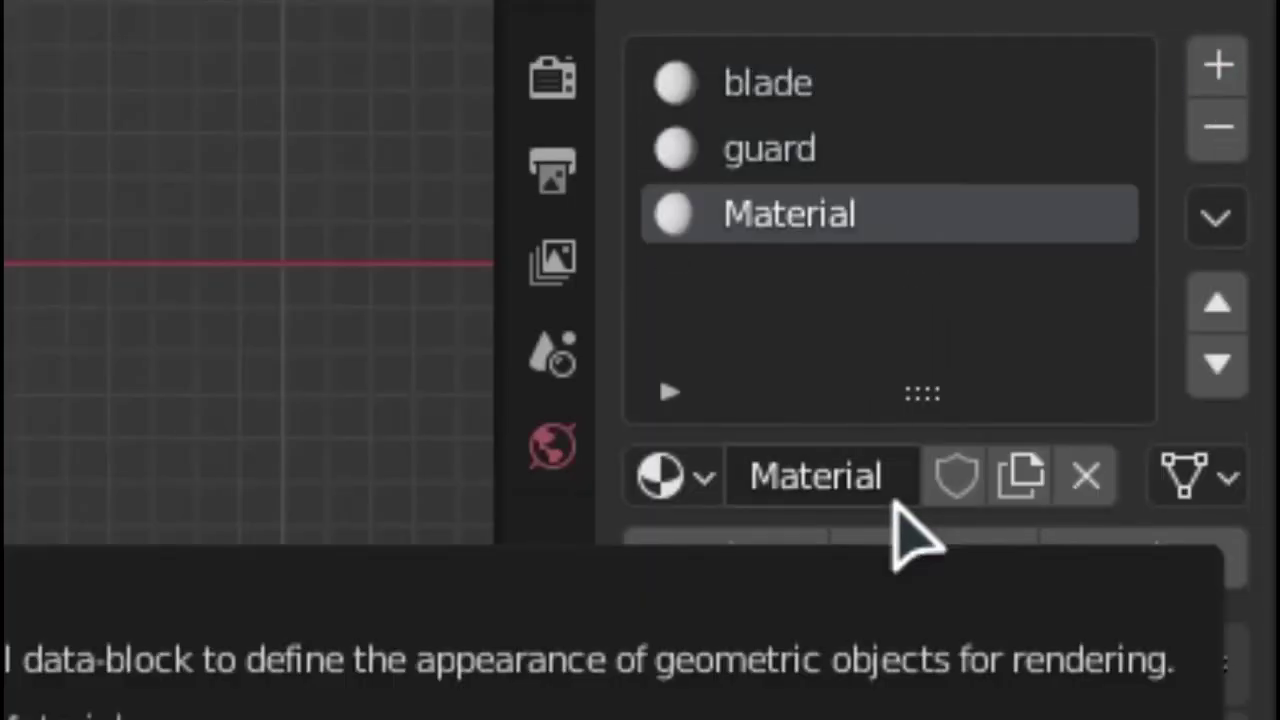
{"action": "left_click", "coordinate": [797, 485]}
{"action": "type", "text": "metalAccent"}
{"action": "key", "text": "Return"}
- Add a fourth material slot with a new material named handle
{"action": "left_click", "coordinate": [1218, 66]}
{"action": "double_click", "coordinate": [837, 477]}
{"action": "type", "text": "handle"}
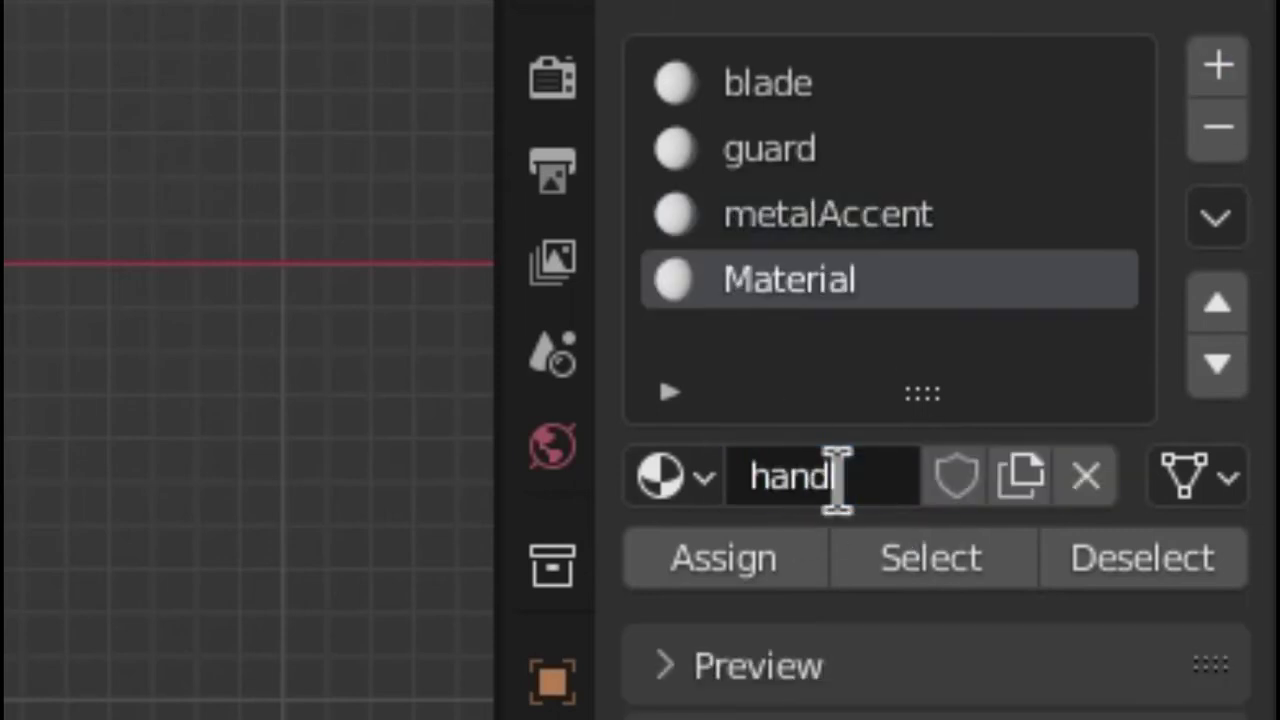
{"action": "key", "text": "Return"}
- Assign the guard material to all crossguard faces, including both end caps, in wireframe view and set its base color to light green
{"action": "scroll", "coordinate": [745, 300], "scroll_direction": "up", "scroll_amount": 7}
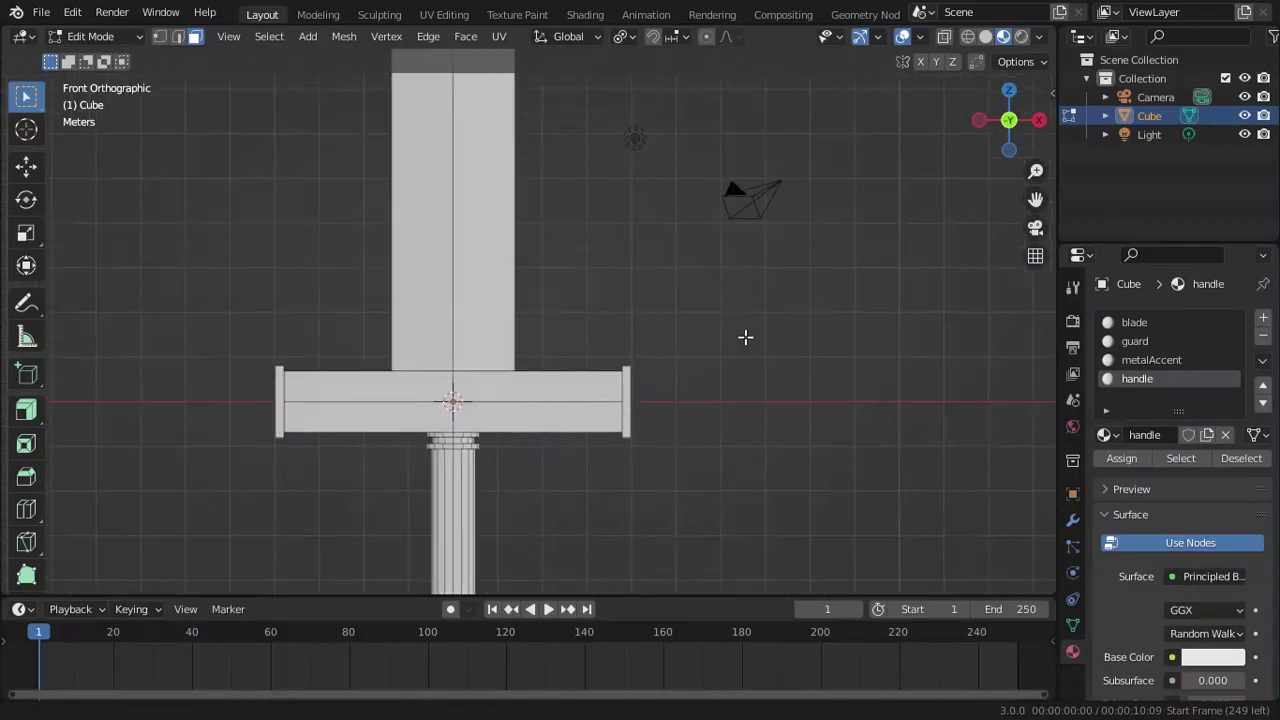
{"action": "key", "text": "z"}
{"action": "left_click", "coordinate": [643, 355]}
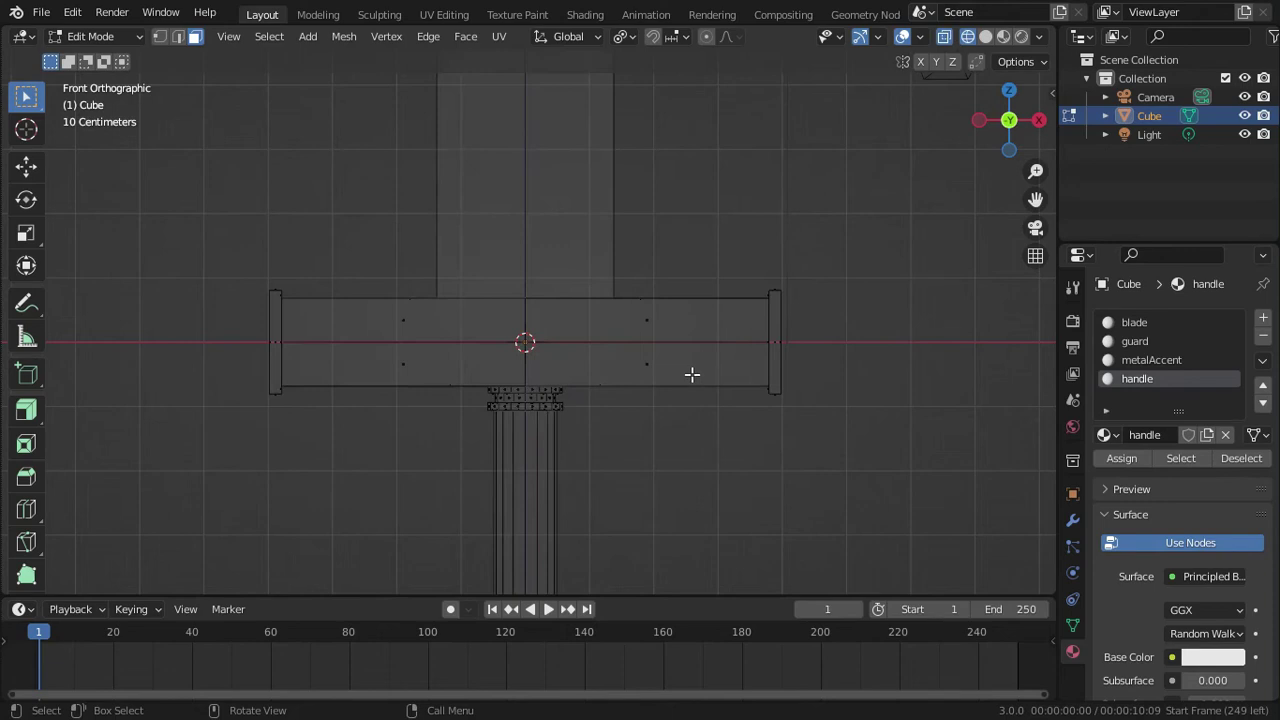
{"action": "left_click", "coordinate": [1168, 342]}
{"action": "left_click_drag", "start_coordinate": [843, 272], "coordinate": [214, 386]}
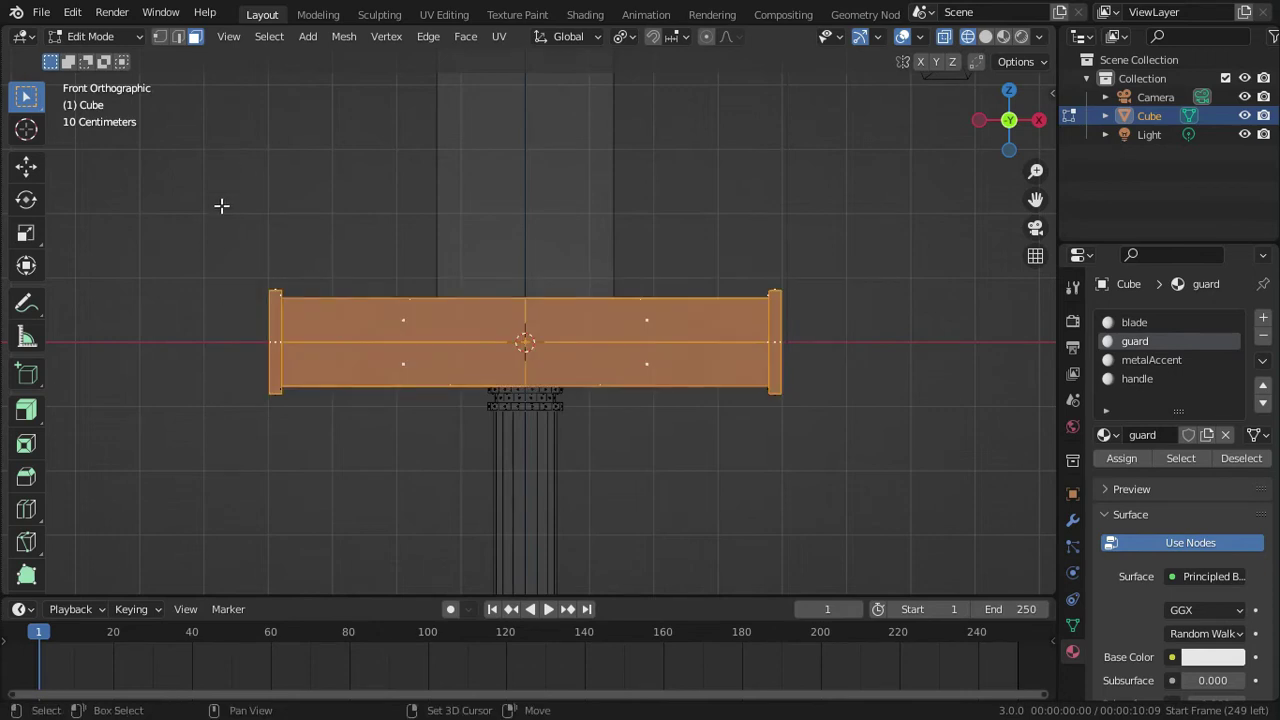
{"action": "left_click_drag", "start_coordinate": [221, 205], "coordinate": [286, 457], "text": "shift"}
{"action": "left_click_drag", "start_coordinate": [747, 229], "coordinate": [819, 441], "text": "shift"}
{"action": "scroll", "coordinate": [819, 441], "scroll_direction": "up", "scroll_amount": 2}
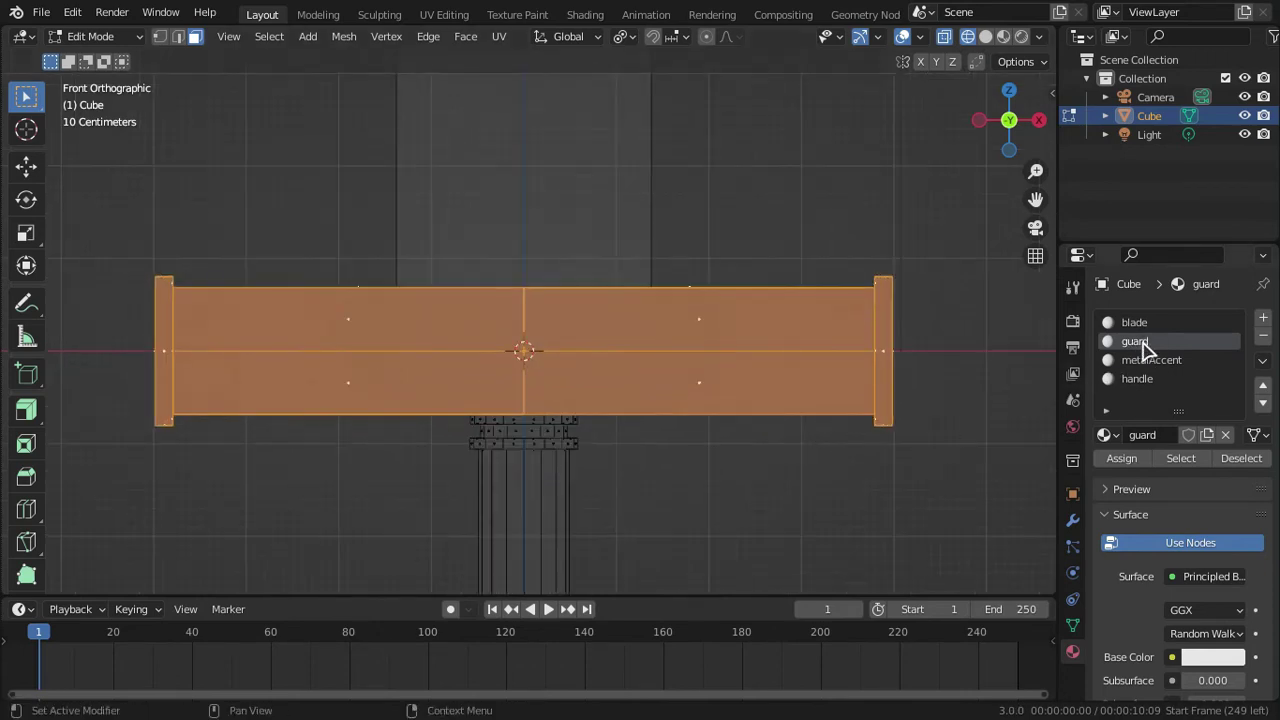
{"action": "left_click", "coordinate": [1117, 457]}
{"action": "left_click", "coordinate": [1198, 660]}
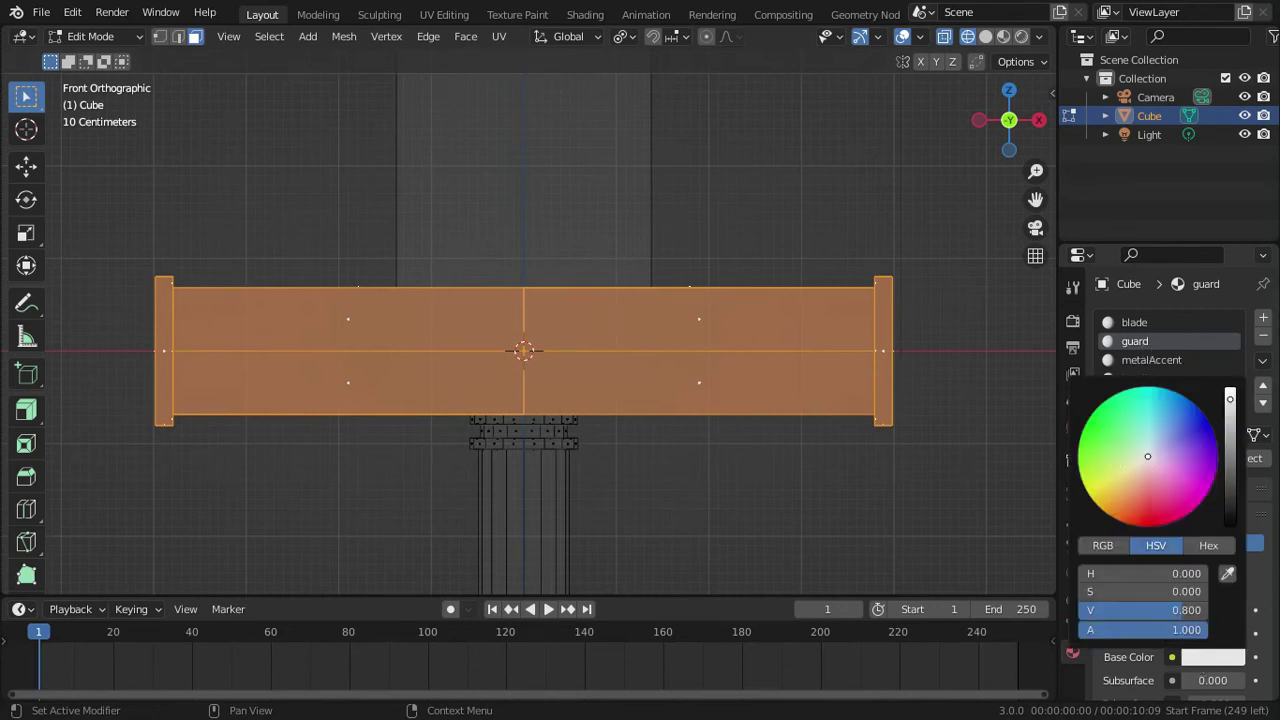
{"action": "left_click", "coordinate": [1098, 452]}
- Assign the guard material to the narrow middle ring of the collar directly below the crossguard
{"action": "middle_click_drag", "start_coordinate": [559, 454], "coordinate": [579, 355], "text": "shift"}
{"action": "scroll", "coordinate": [579, 355], "scroll_direction": "up", "scroll_amount": 2}
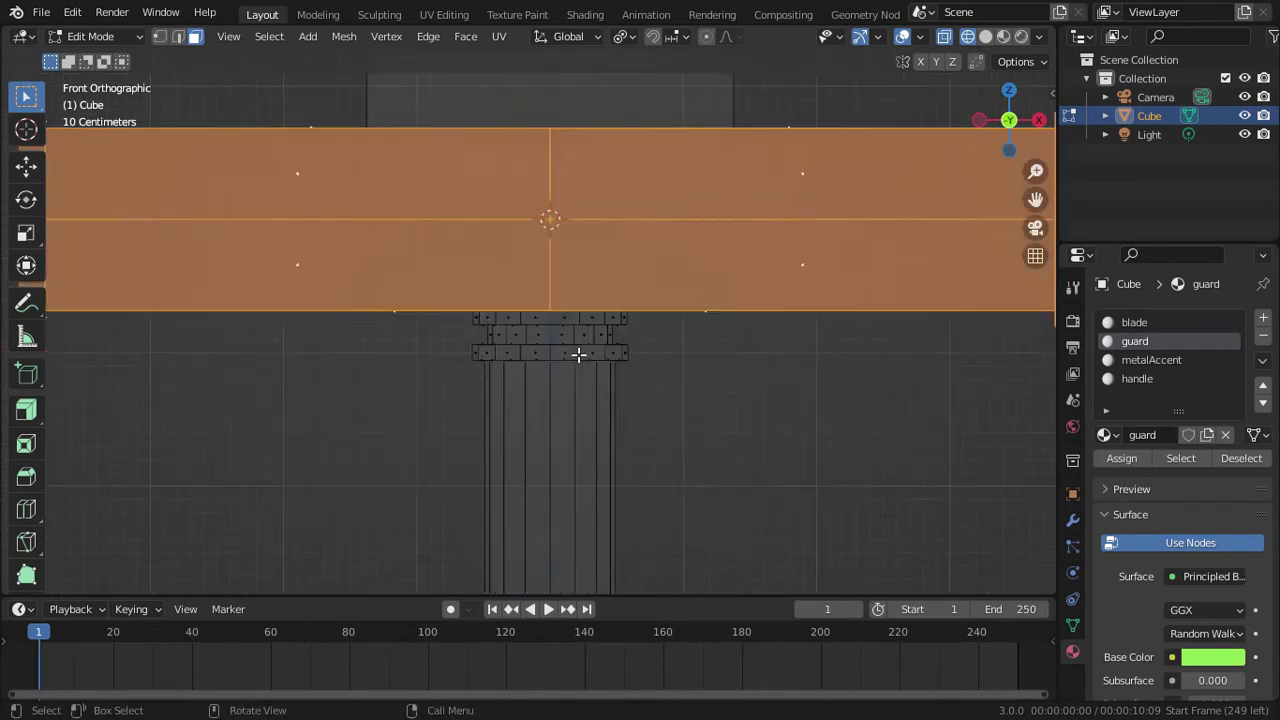
{"action": "scroll", "coordinate": [578, 354], "scroll_direction": "up", "scroll_amount": 3}
{"action": "scroll", "coordinate": [651, 309], "scroll_direction": "up", "scroll_amount": 1}
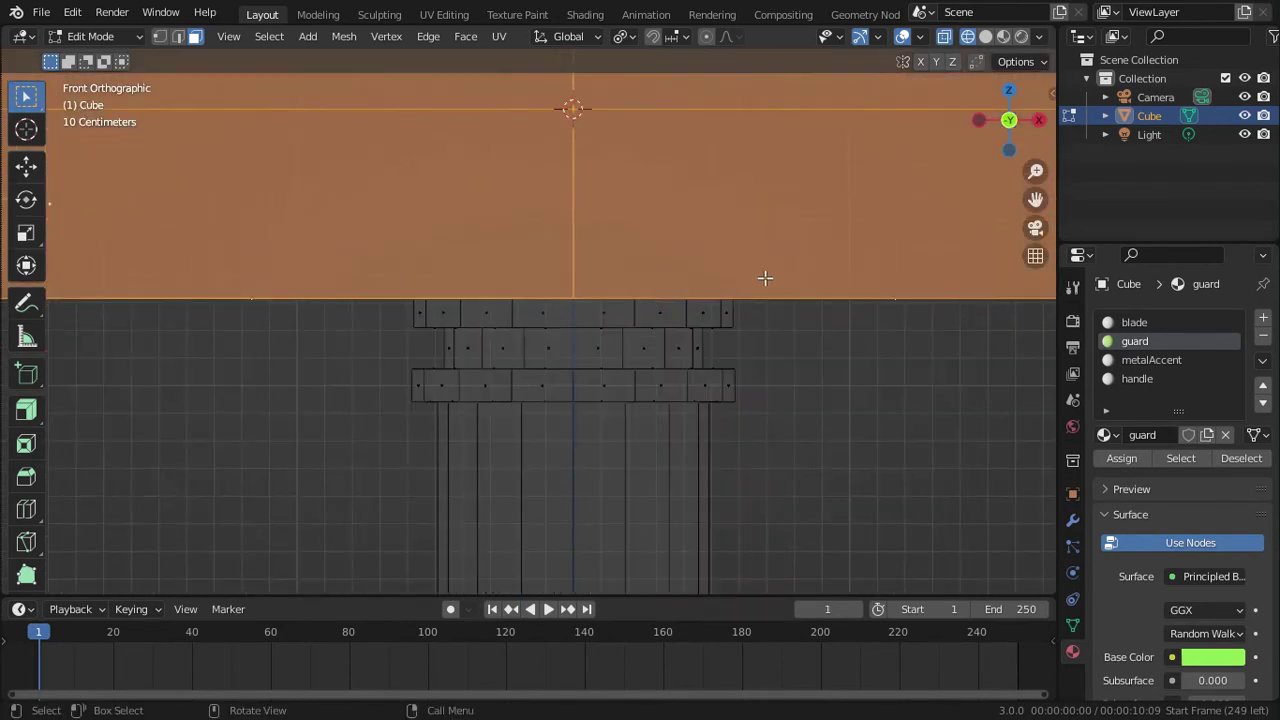
{"action": "left_click_drag", "start_coordinate": [725, 338], "coordinate": [355, 364]}
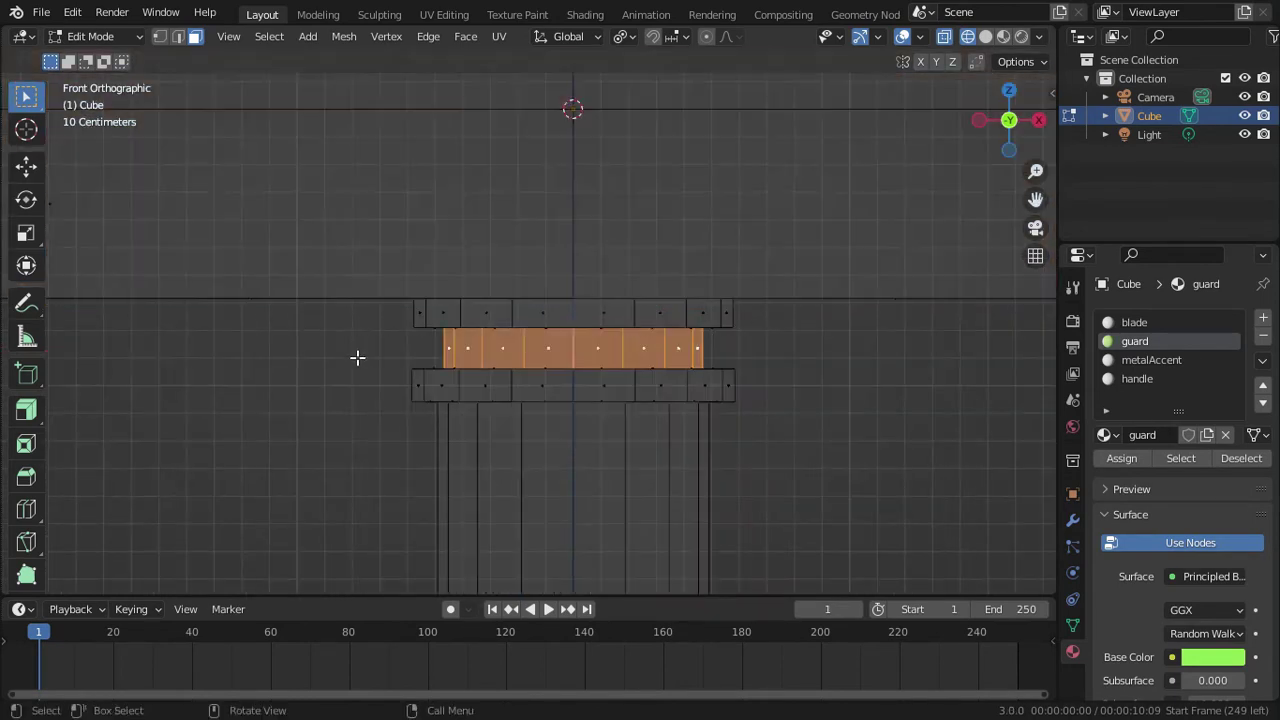
{"action": "left_click", "coordinate": [1124, 460]}
- Assign the metalAccent material to the two wider collar rings, the lower handle band and the pommel, with a red base color
{"action": "left_click_drag", "start_coordinate": [766, 260], "coordinate": [389, 340]}
{"action": "left_click_drag", "start_coordinate": [367, 355], "coordinate": [765, 422]}
{"action": "scroll", "coordinate": [730, 440], "scroll_direction": "down", "scroll_amount": 6}
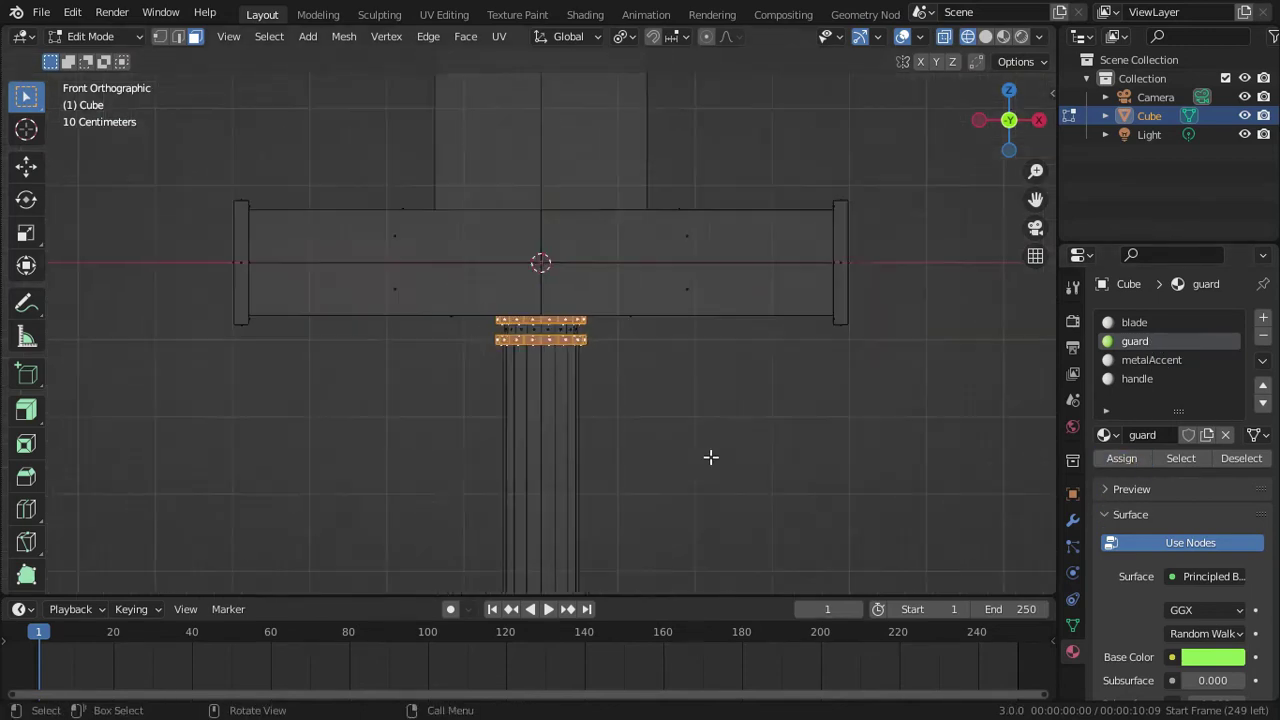
{"action": "scroll", "coordinate": [709, 303], "scroll_direction": "down", "scroll_amount": 3}
{"action": "scroll", "coordinate": [686, 397], "scroll_direction": "up", "scroll_amount": 4}
{"action": "middle_click_drag", "start_coordinate": [686, 397], "coordinate": [686, 171], "text": "shift"}
{"action": "scroll", "coordinate": [776, 293], "scroll_direction": "up", "scroll_amount": 2}
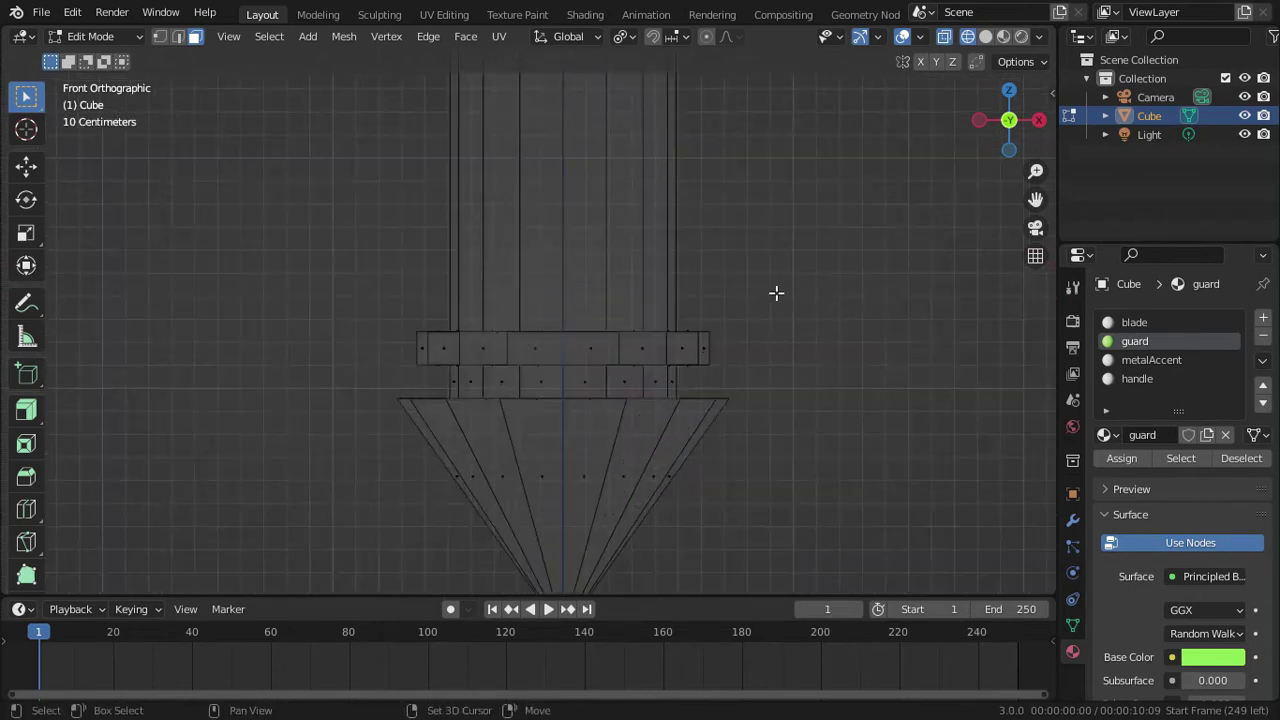
{"action": "left_click_drag", "start_coordinate": [776, 293], "coordinate": [343, 371]}
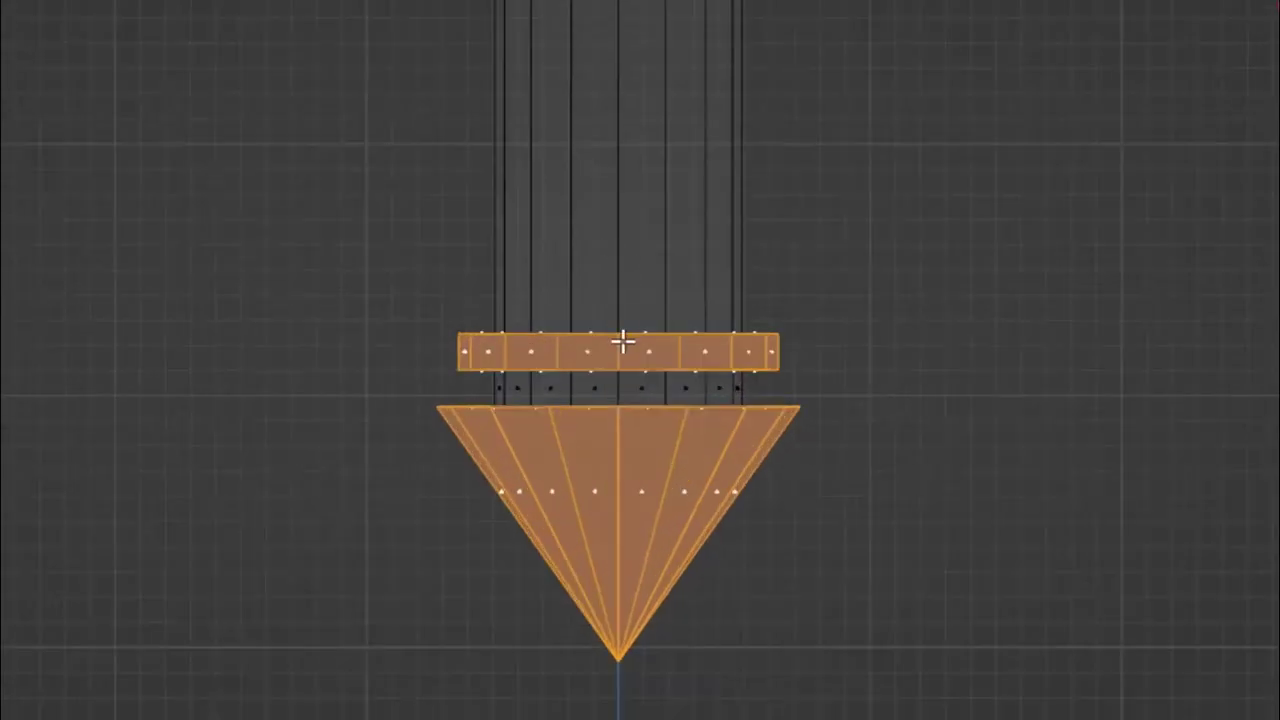
- Assign the handle material to the narrow ring above the pommel and the handle shaft, with an orange base color
{"action": "scroll", "coordinate": [622, 342], "scroll_direction": "up", "scroll_amount": 4}
{"action": "left_click_drag", "start_coordinate": [363, 443], "coordinate": [966, 486]}
{"action": "scroll", "coordinate": [872, 364], "scroll_direction": "down", "scroll_amount": 8}
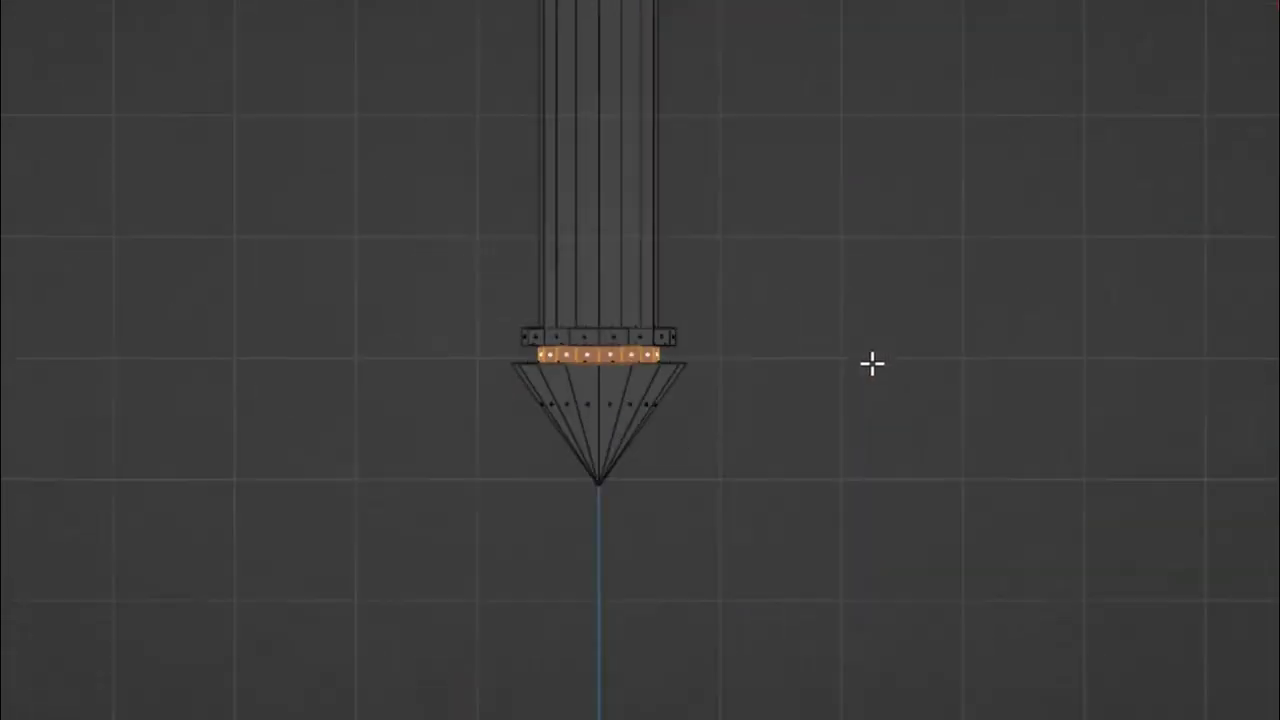
{"action": "scroll", "coordinate": [872, 364], "scroll_direction": "down", "scroll_amount": 4}
{"action": "middle_click_drag", "start_coordinate": [723, 157], "coordinate": [755, 348], "text": "shift"}
{"action": "left_click_drag", "start_coordinate": [531, 218], "coordinate": [823, 369], "text": "shift"}
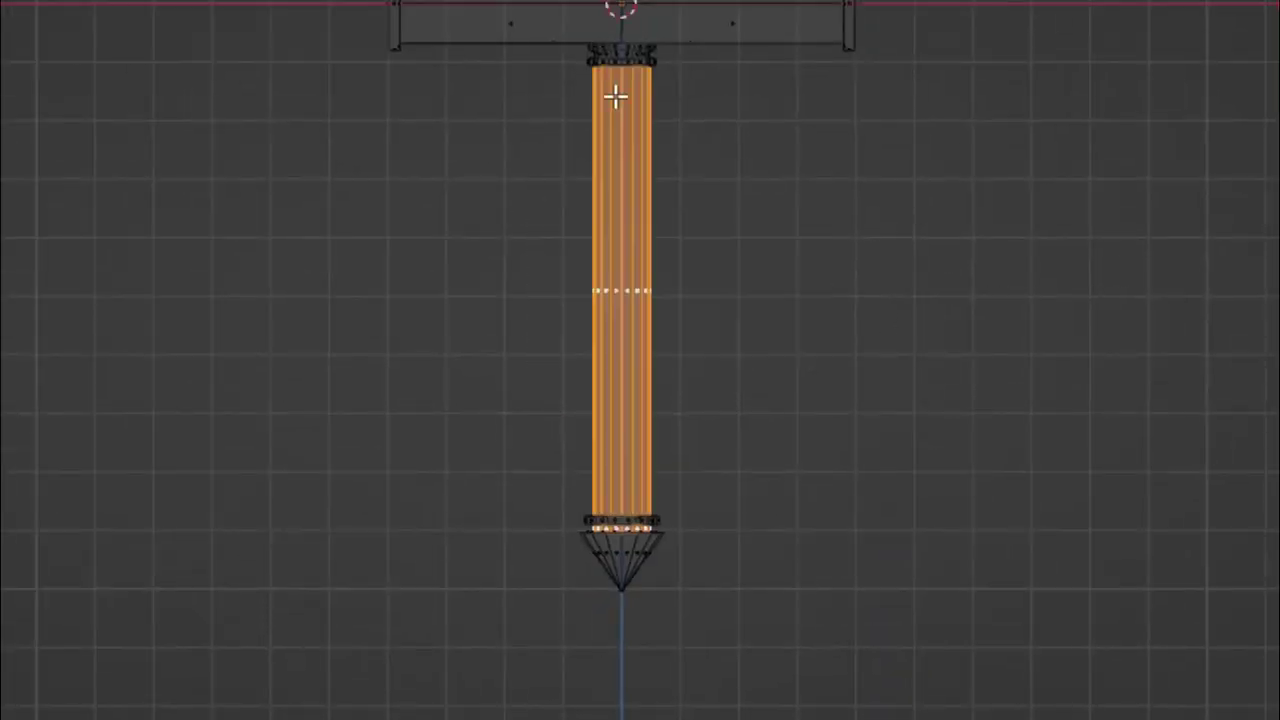
{"action": "scroll", "coordinate": [749, 51], "scroll_direction": "up", "scroll_amount": 5}
{"action": "scroll", "coordinate": [763, 63], "scroll_direction": "down", "scroll_amount": 11}
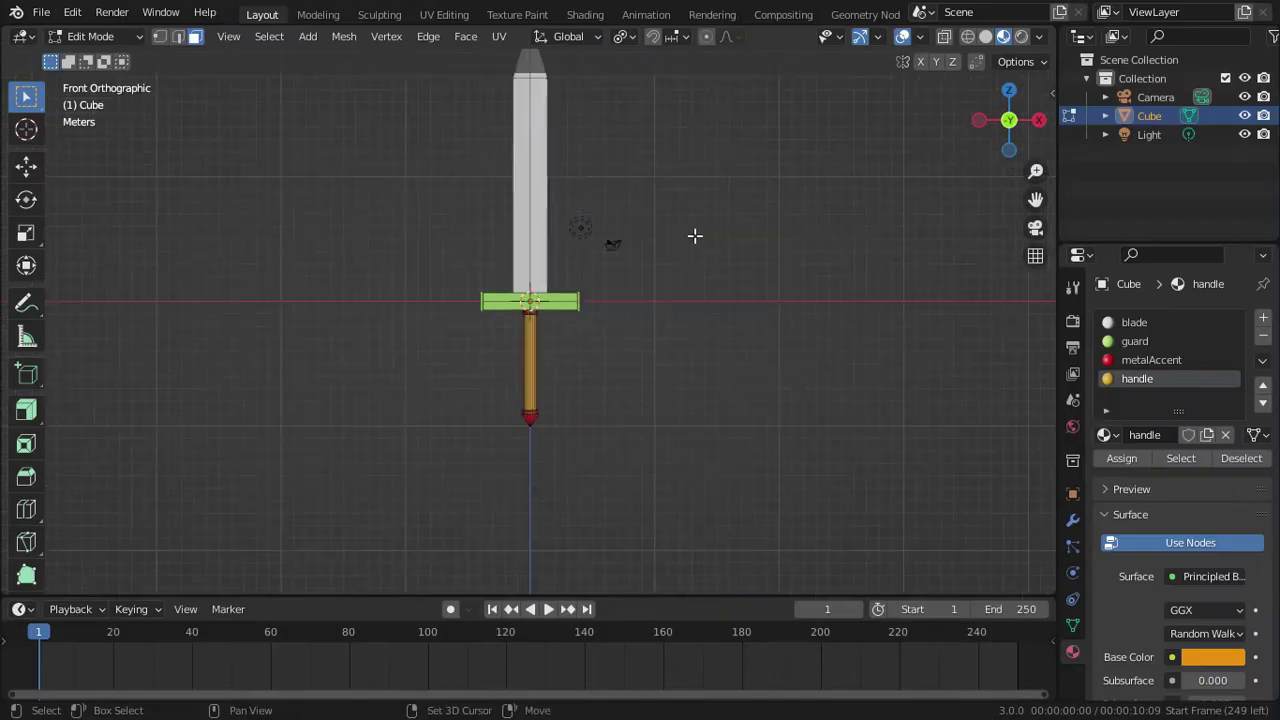
- Return to Object Mode with the whole colored sword in view
{"action": "middle_click_drag", "start_coordinate": [694, 234], "coordinate": [690, 293], "text": "shift"}
{"action": "key", "text": "Tab"}
{"action": "scroll", "coordinate": [690, 315], "scroll_direction": "up", "scroll_amount": 2}
{"action": "middle_click_drag", "start_coordinate": [623, 266], "coordinate": [617, 370], "text": "shift"}
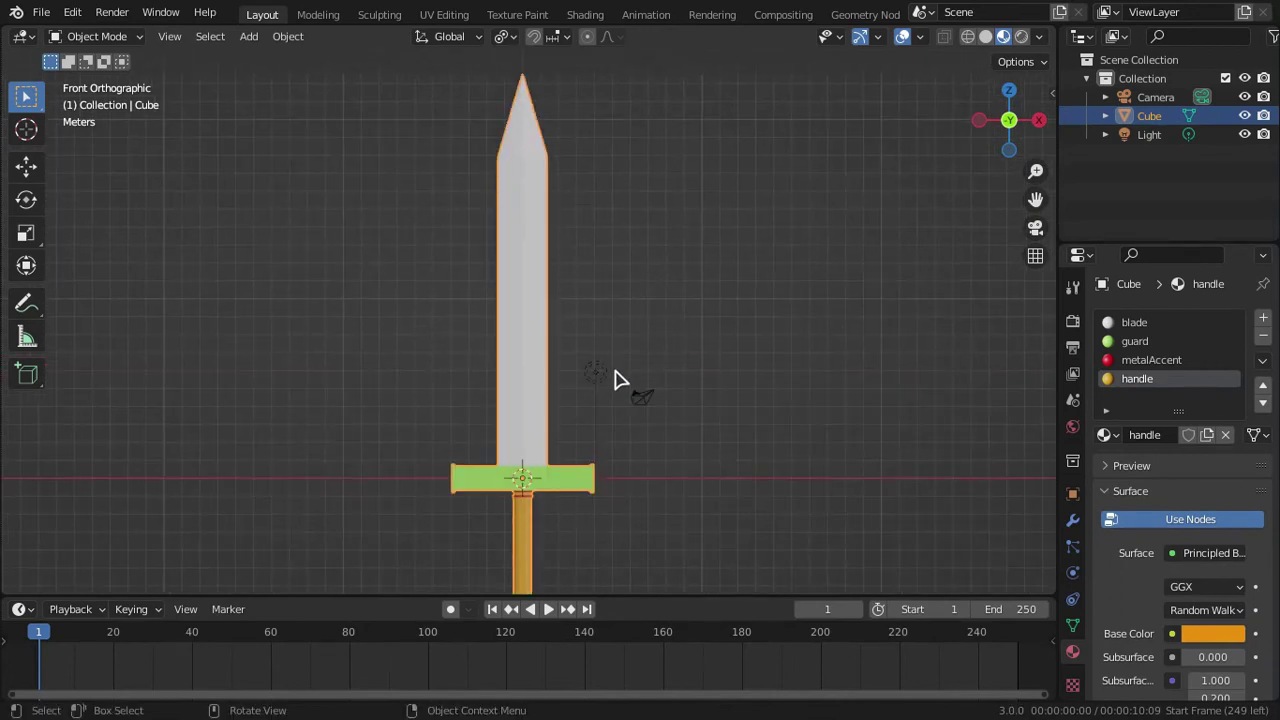
{"action": "scroll", "coordinate": [587, 388], "scroll_direction": "down", "scroll_amount": 1}
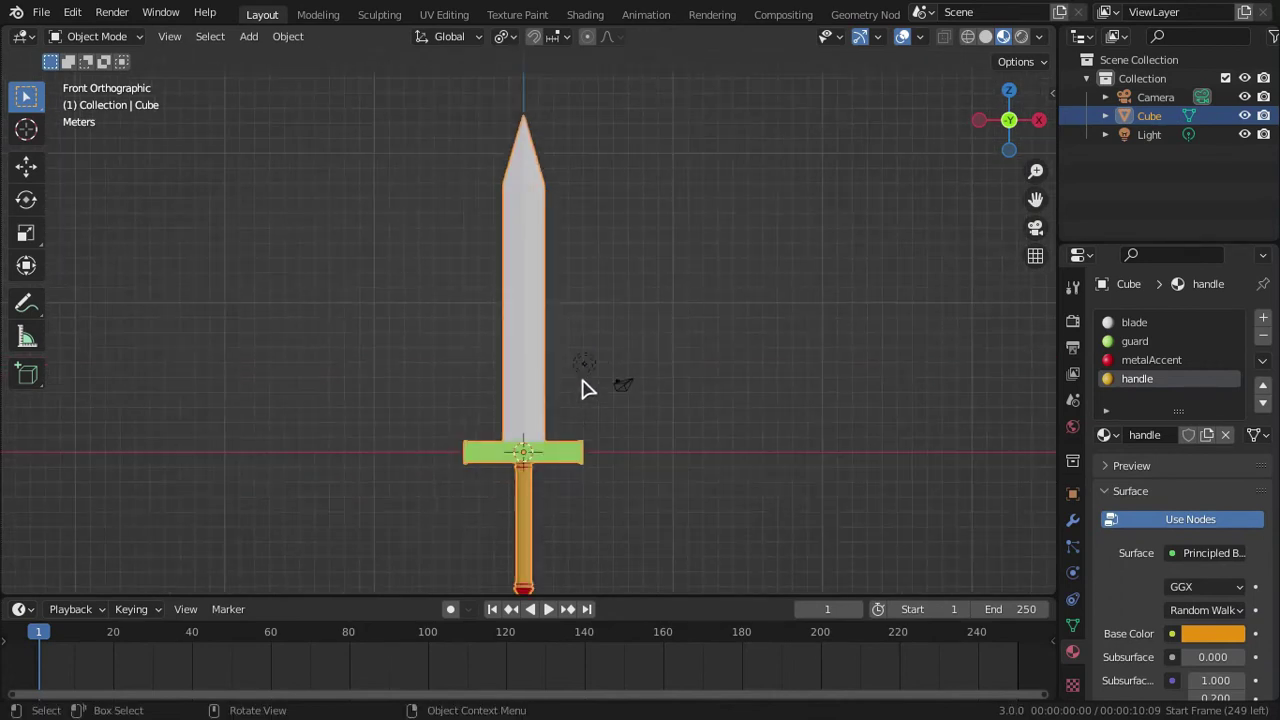
- Split the 3D viewport vertically in half and turn the new area into a Shader Editor with its sidebar hidden
{"action": "right_click", "coordinate": [1056, 274]}
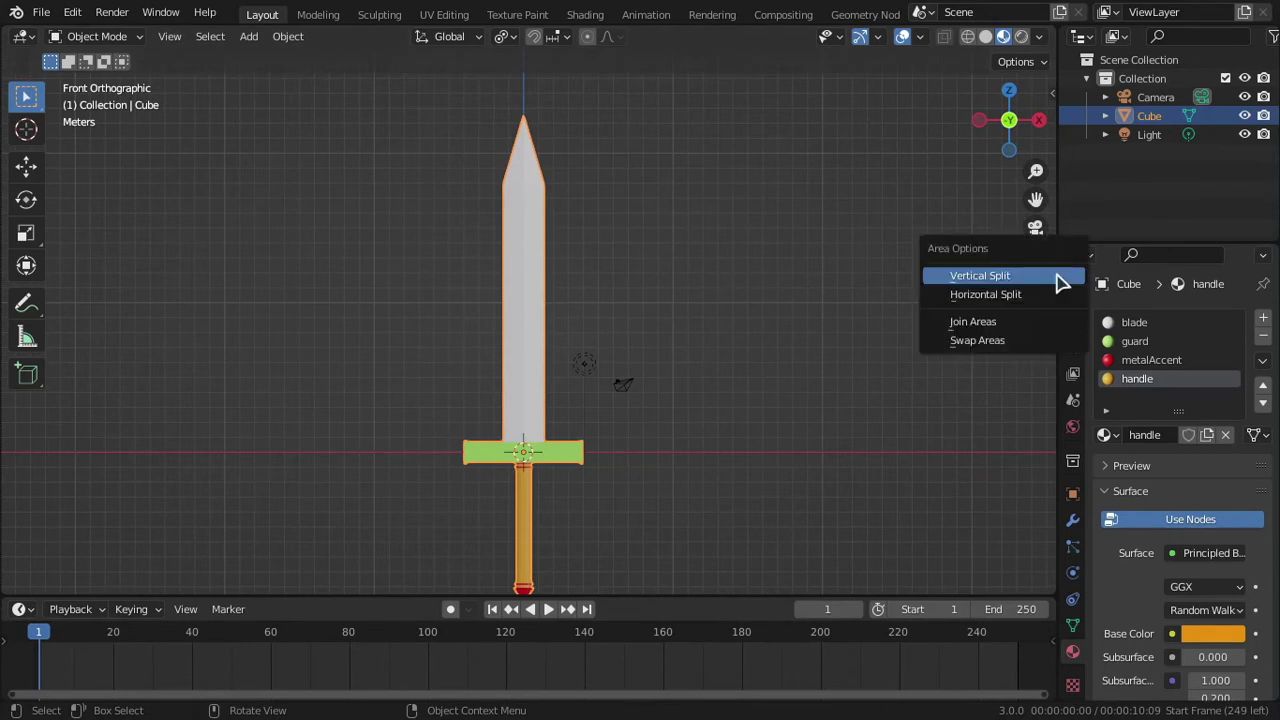
{"action": "left_click", "coordinate": [1056, 275]}
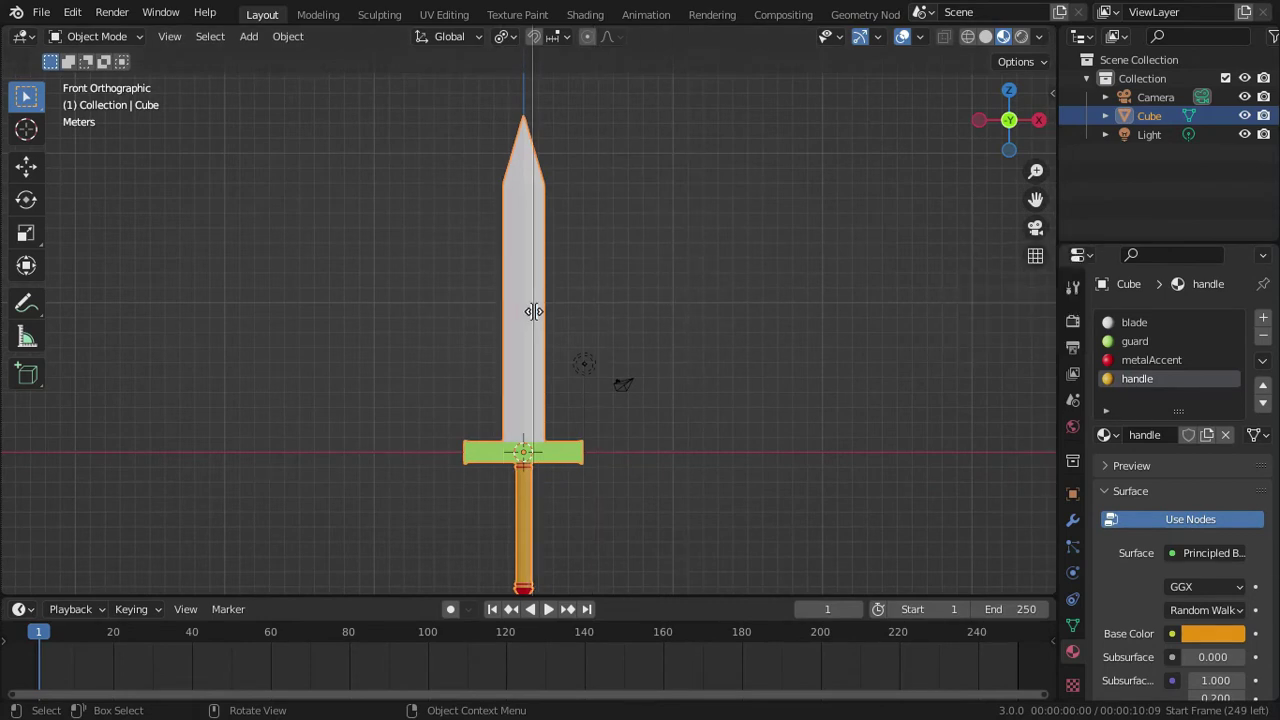
{"action": "left_click", "coordinate": [557, 325]}
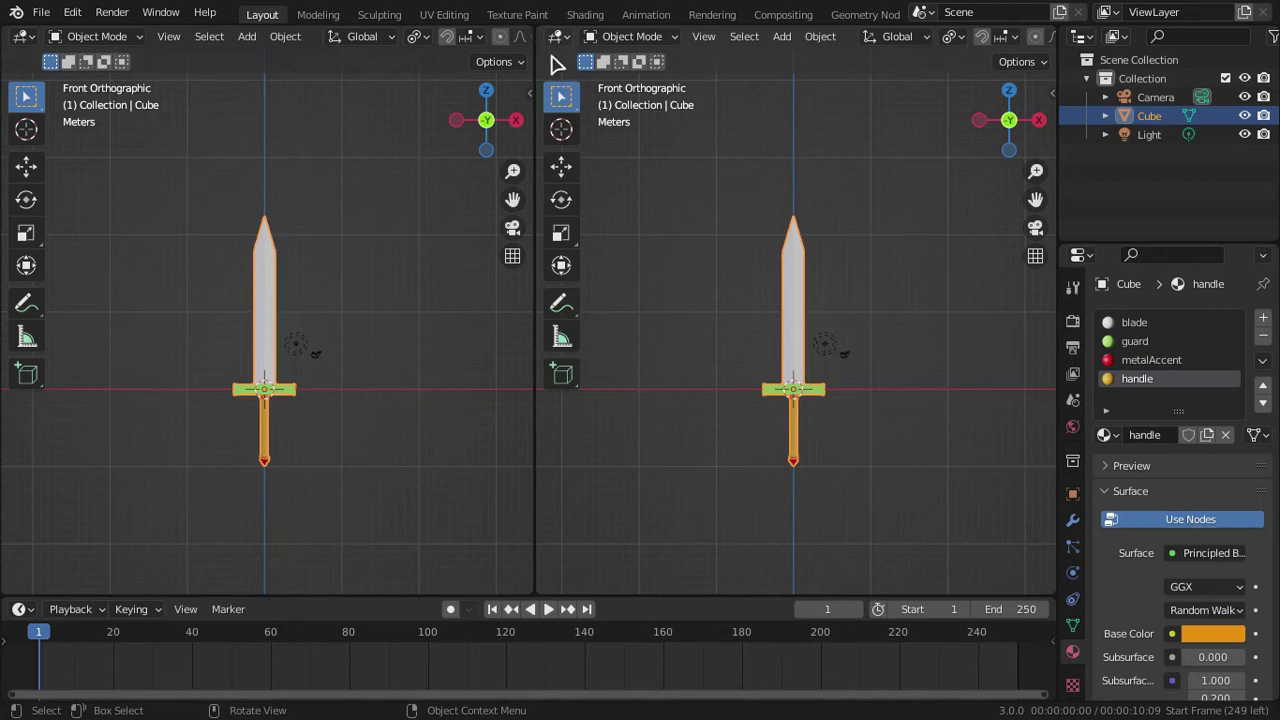
{"action": "left_click", "coordinate": [558, 38]}
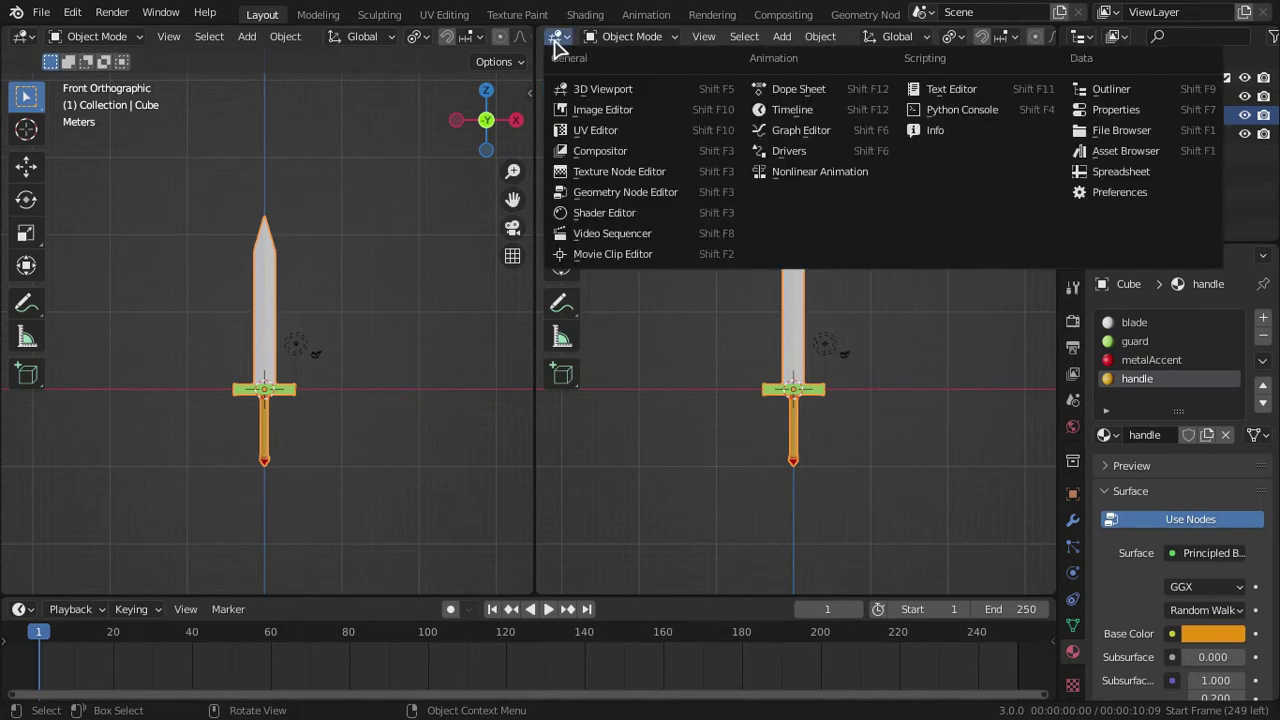
{"action": "left_click", "coordinate": [609, 212]}
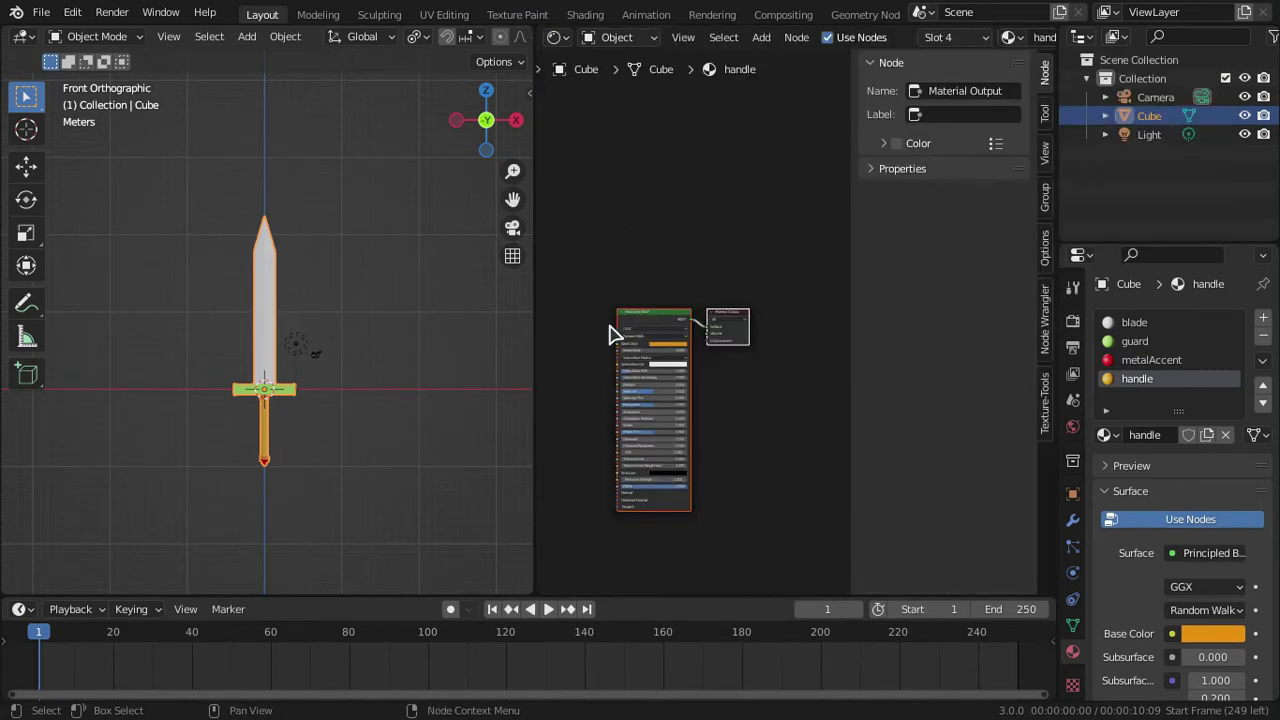
{"action": "key", "text": "n"}
{"action": "scroll", "coordinate": [666, 372], "scroll_direction": "up", "scroll_amount": 5}
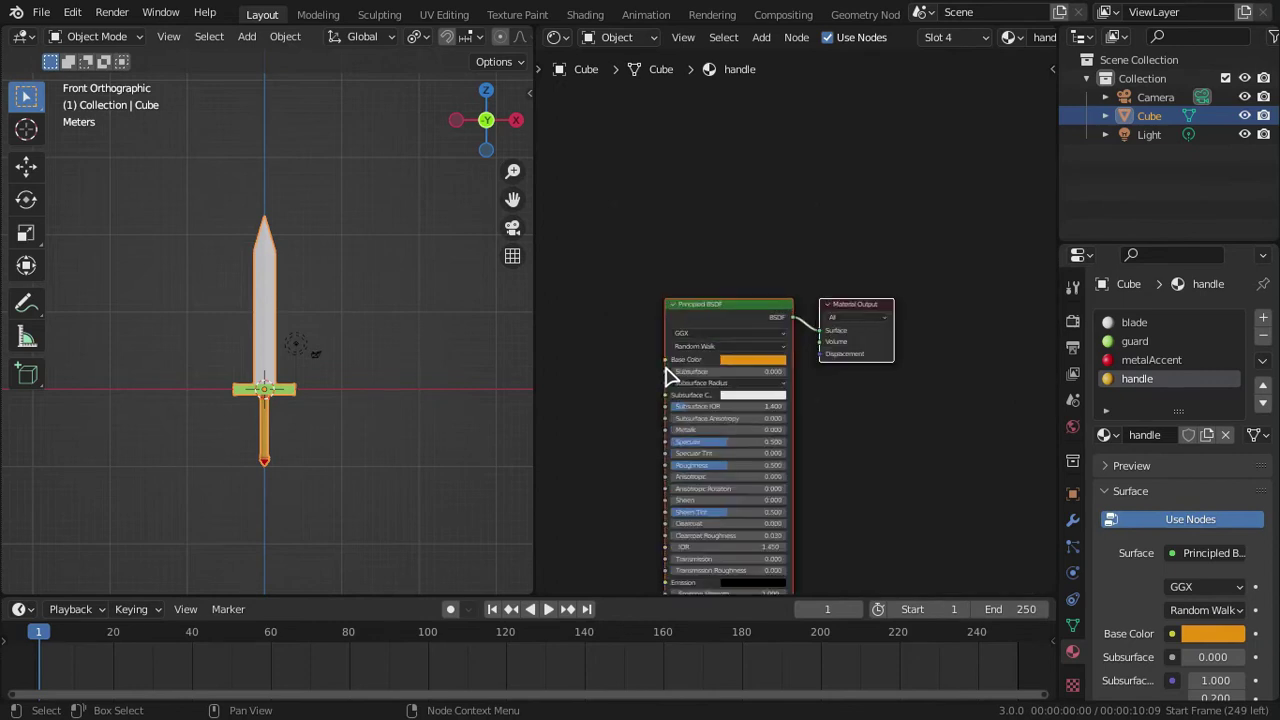
- Rearrange the handle material's Principled BSDF and Material Output nodes to examine the link from BSDF to Surface
{"action": "scroll", "coordinate": [728, 317], "scroll_direction": "down", "scroll_amount": 2}
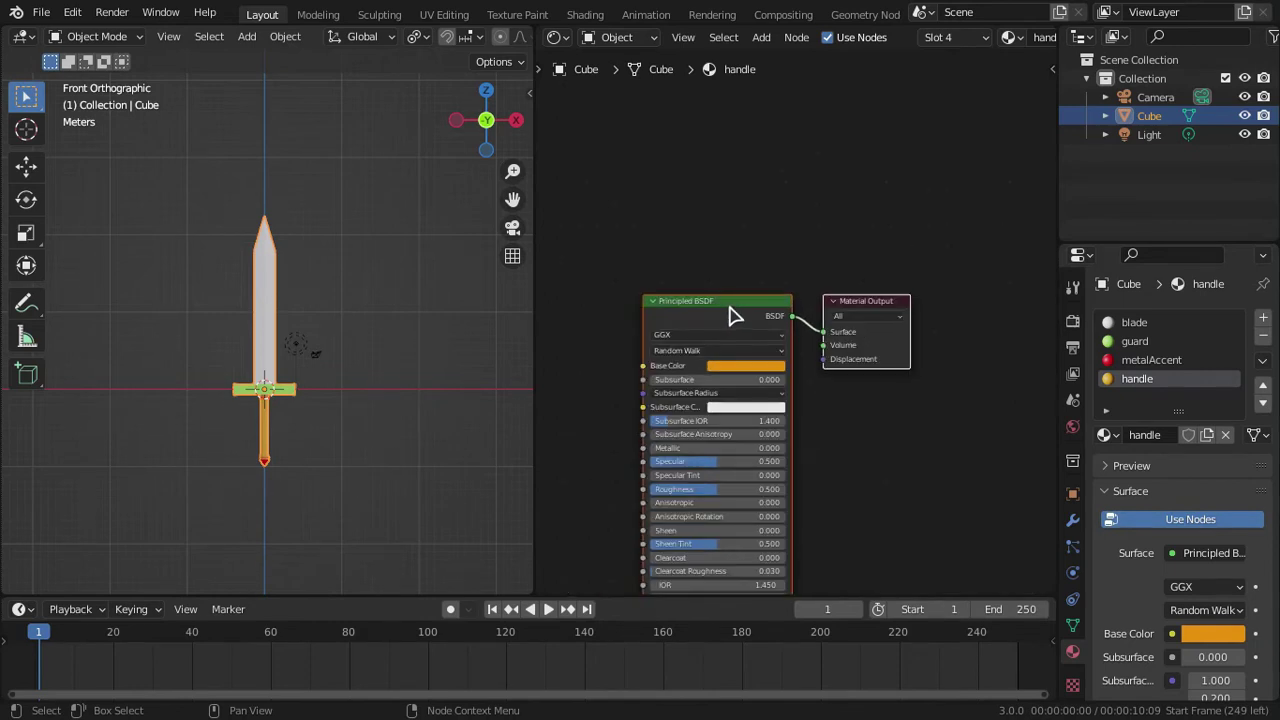
{"action": "left_click_drag", "start_coordinate": [733, 316], "coordinate": [648, 323]}
{"action": "left_click", "coordinate": [884, 318]}
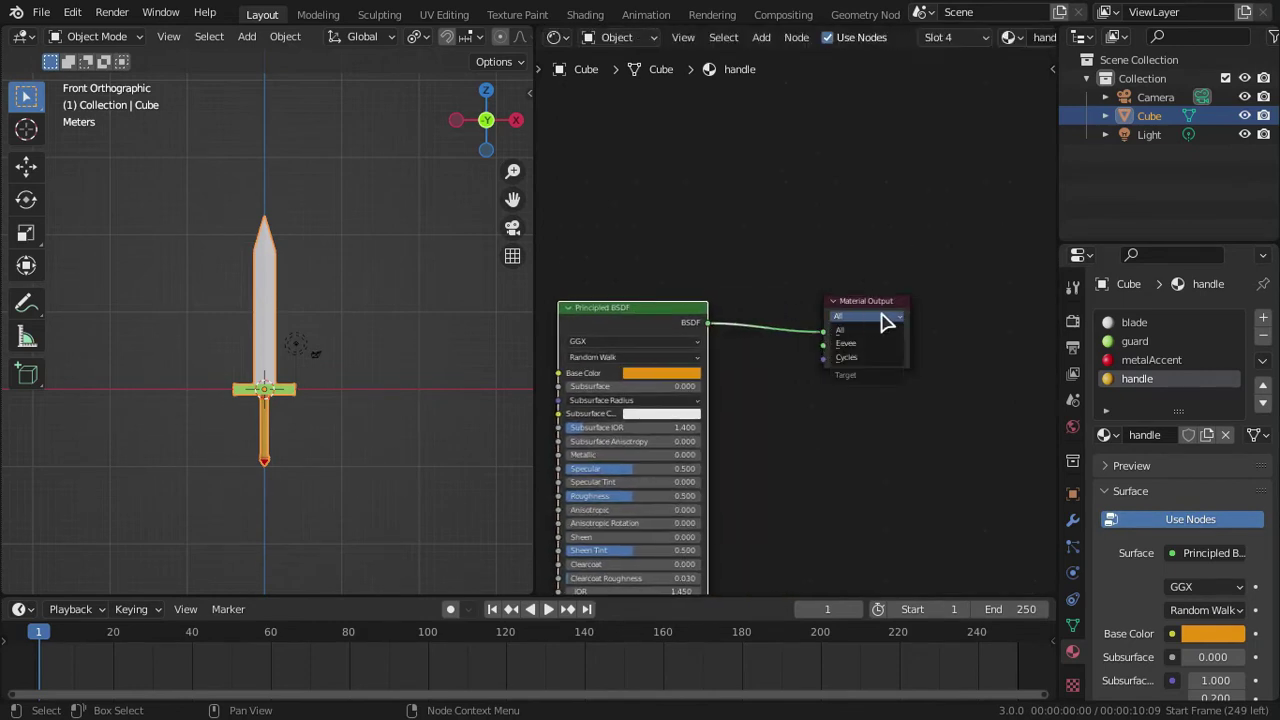
{"action": "left_click", "coordinate": [884, 318]}
{"action": "left_click_drag", "start_coordinate": [852, 298], "coordinate": [915, 319]}
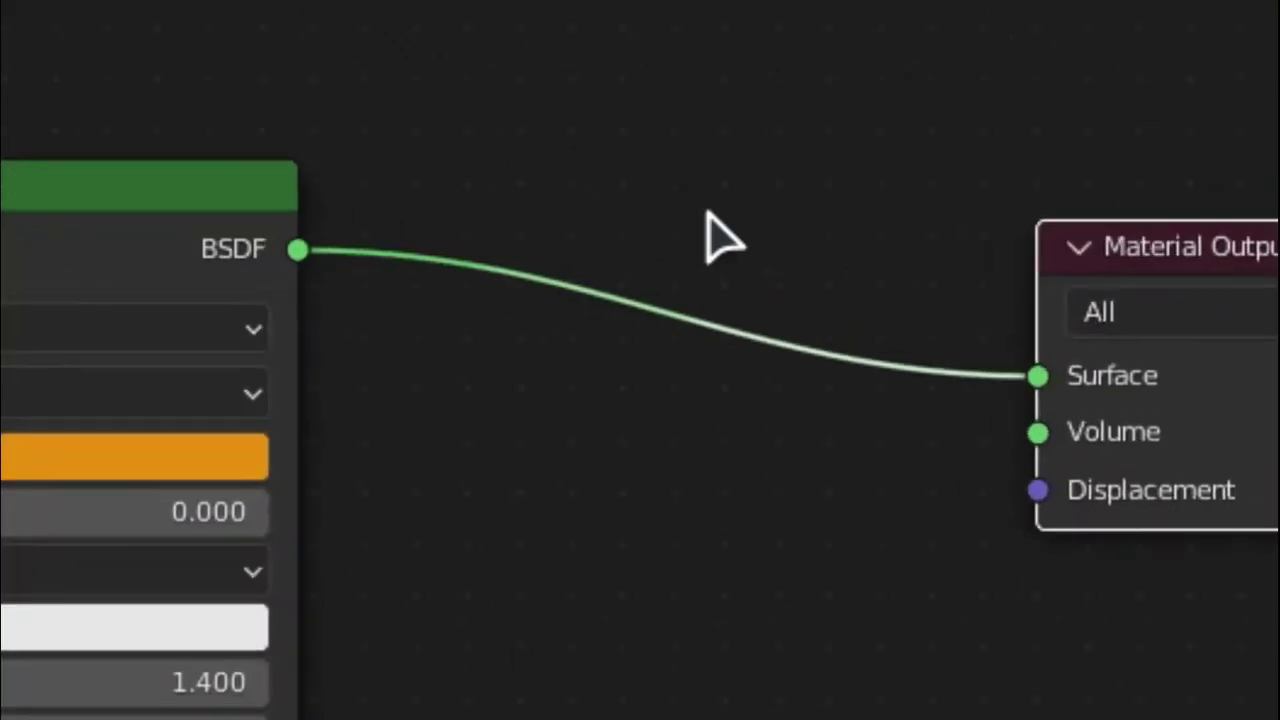
{"action": "scroll", "coordinate": [725, 240], "scroll_direction": "down", "scroll_amount": 1}
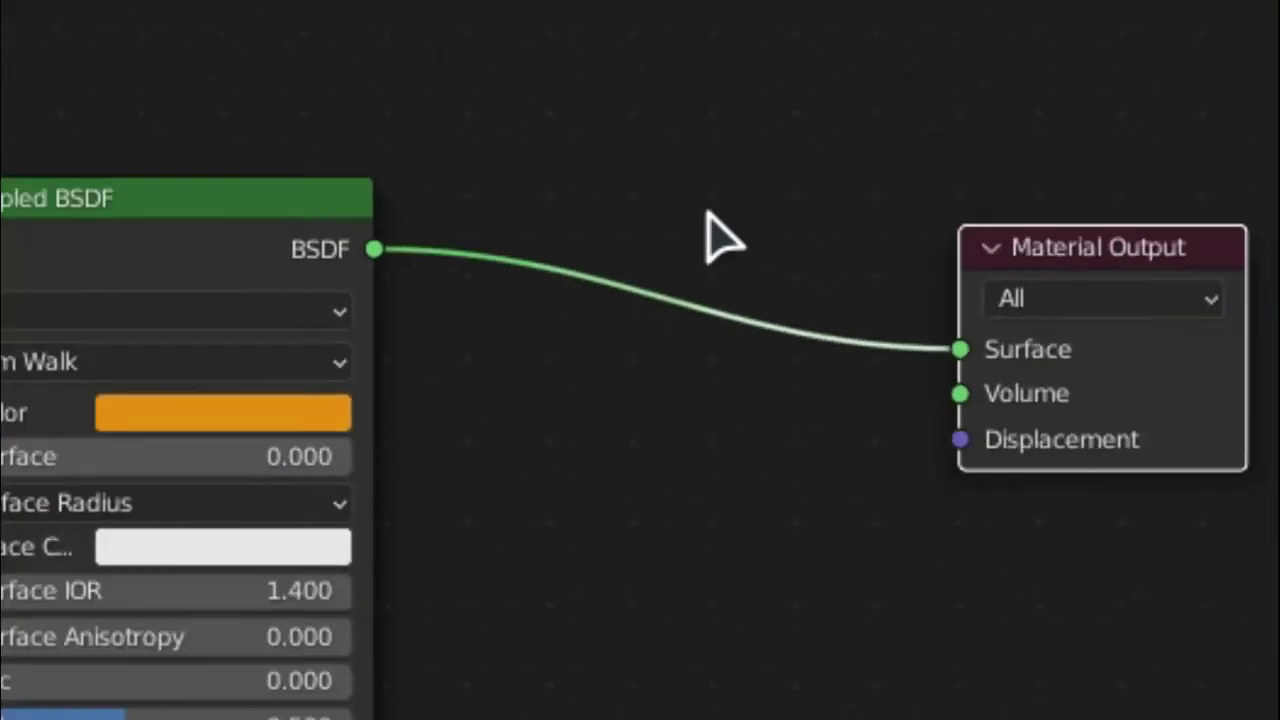
{"action": "middle_click_drag", "start_coordinate": [678, 381], "coordinate": [686, 394]}
{"action": "scroll", "coordinate": [686, 394], "scroll_direction": "up", "scroll_amount": 5}
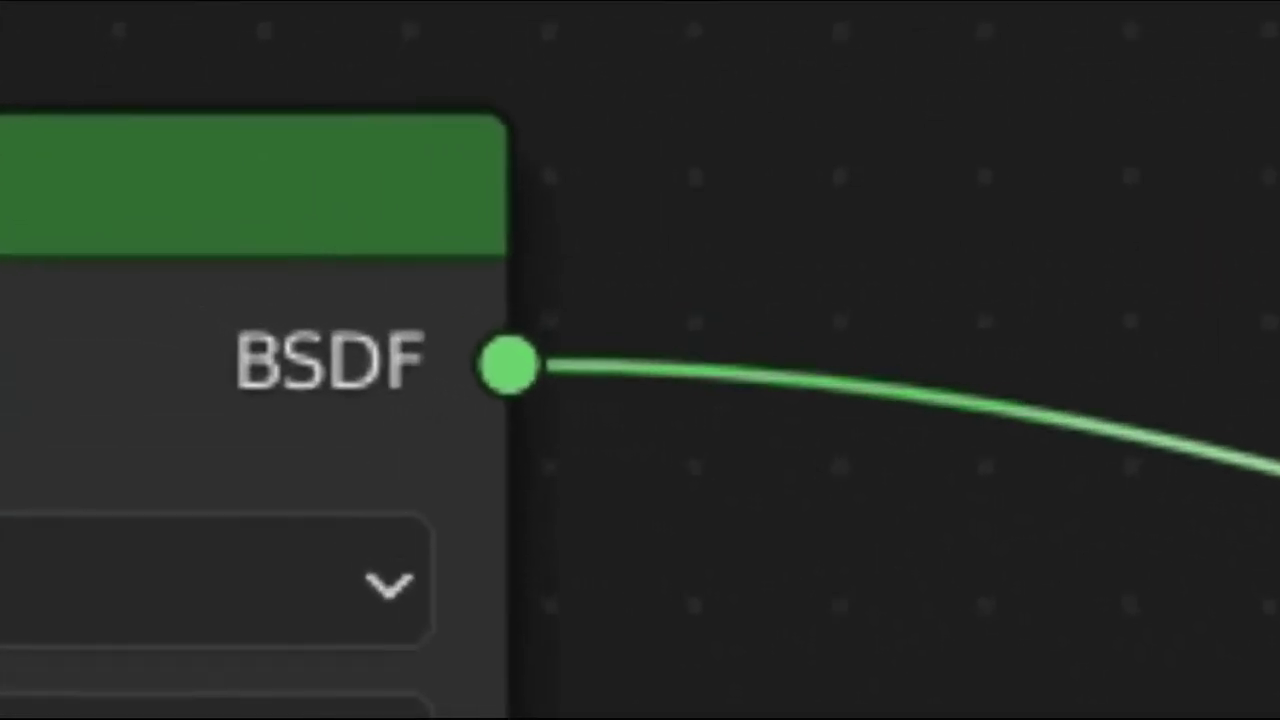
{"action": "left_click_drag", "start_coordinate": [682, 287], "coordinate": [848, 273]}
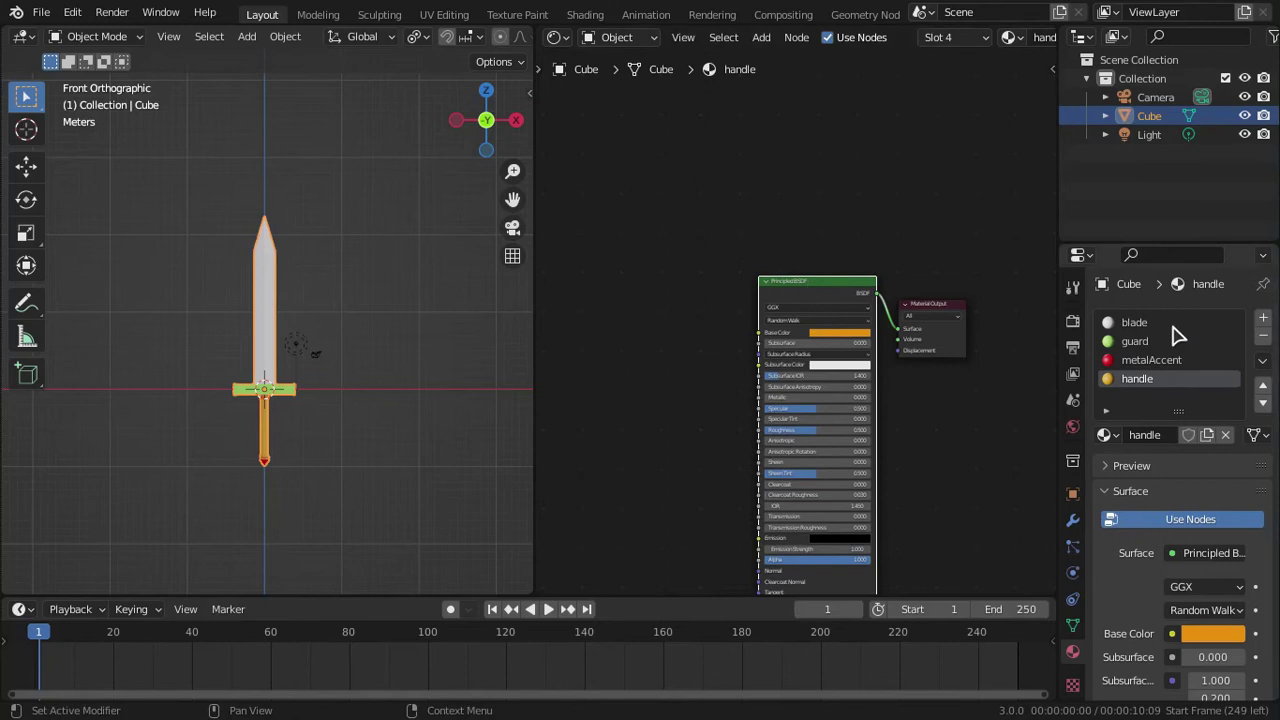
- Add a Noise Texture node to the blade material and place it well to the left of the Principled BSDF node
{"action": "left_click", "coordinate": [1172, 326]}
{"action": "left_click", "coordinate": [761, 37]}
{"action": "left_click", "coordinate": [773, 56]}
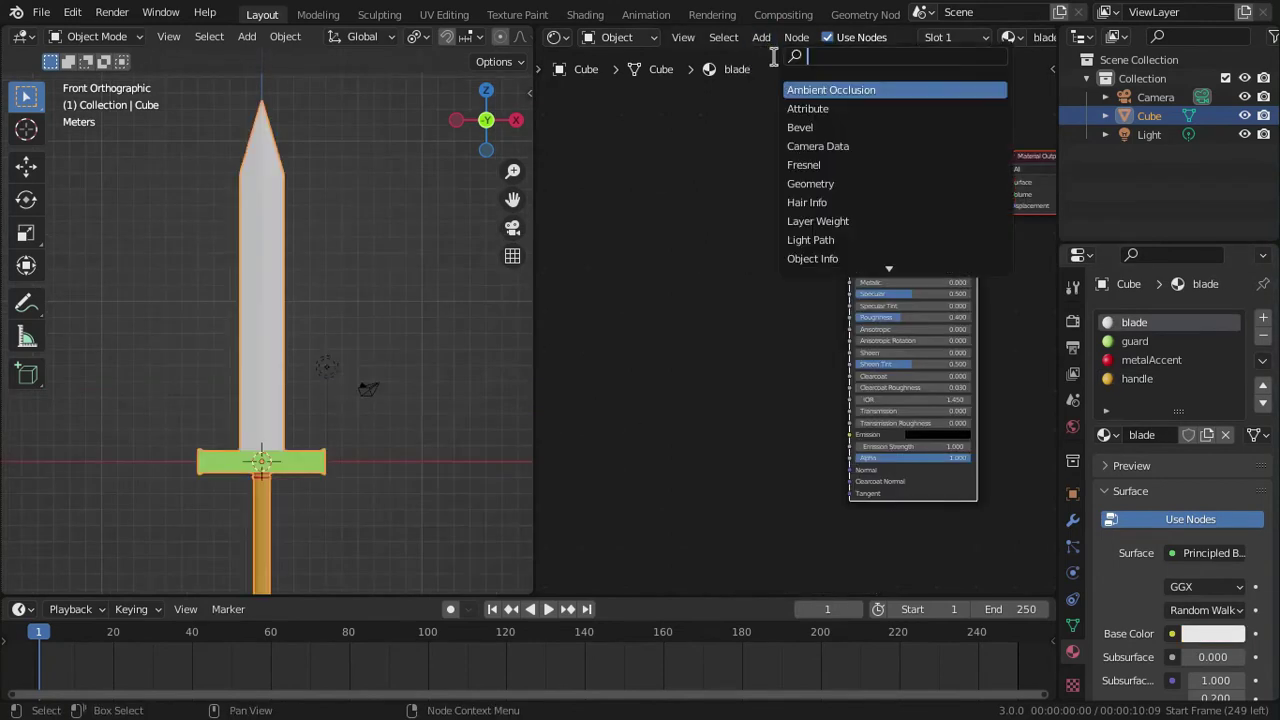
{"action": "type", "text": "noise"}
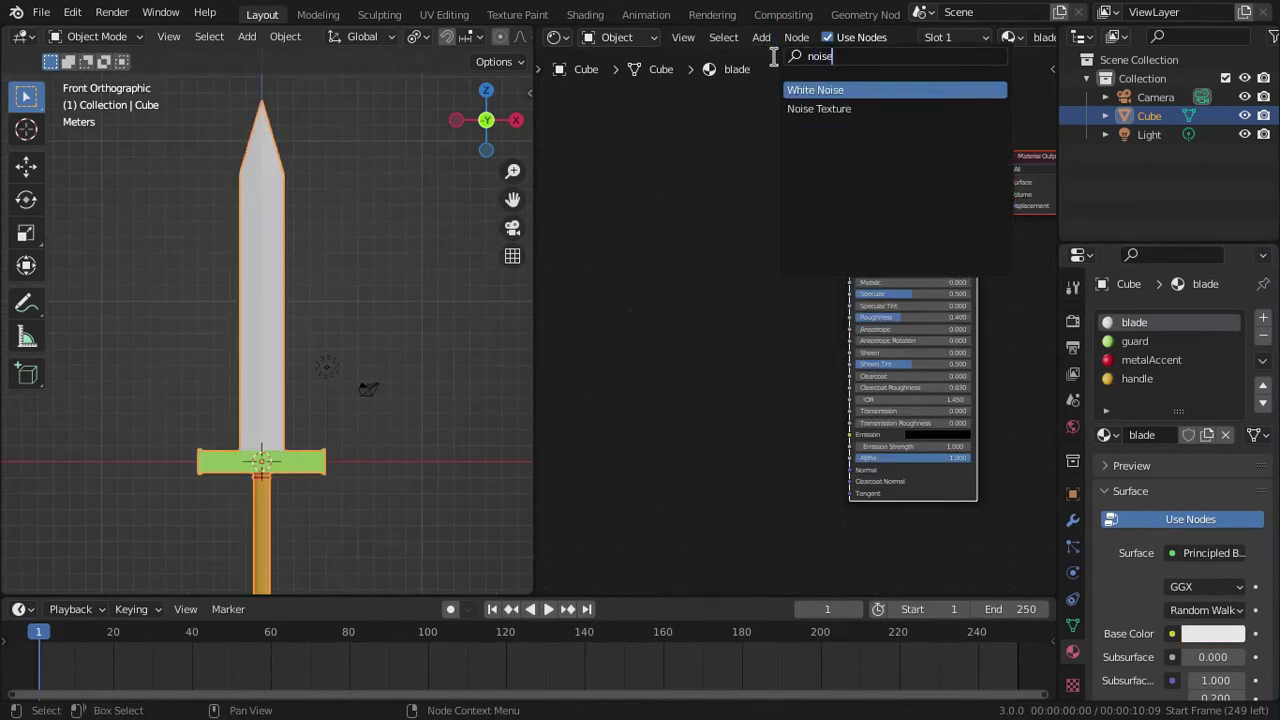
{"action": "key", "text": "Down"}
{"action": "key", "text": "Return"}
{"action": "left_click", "coordinate": [615, 325]}
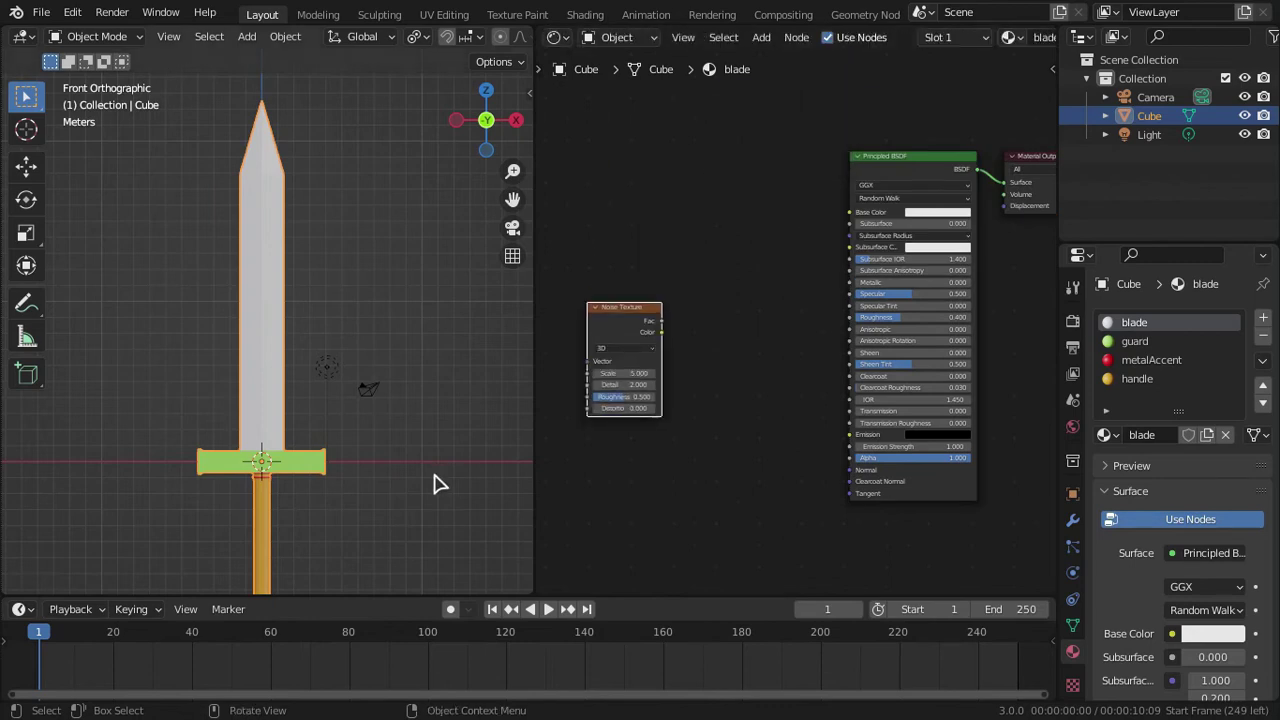
{"action": "scroll", "coordinate": [617, 311], "scroll_direction": "down", "scroll_amount": 3}
{"action": "middle_click_drag", "start_coordinate": [620, 311], "coordinate": [722, 296]}
{"action": "scroll", "coordinate": [722, 296], "scroll_direction": "up", "scroll_amount": 1}
{"action": "left_click_drag", "start_coordinate": [723, 295], "coordinate": [677, 327]}
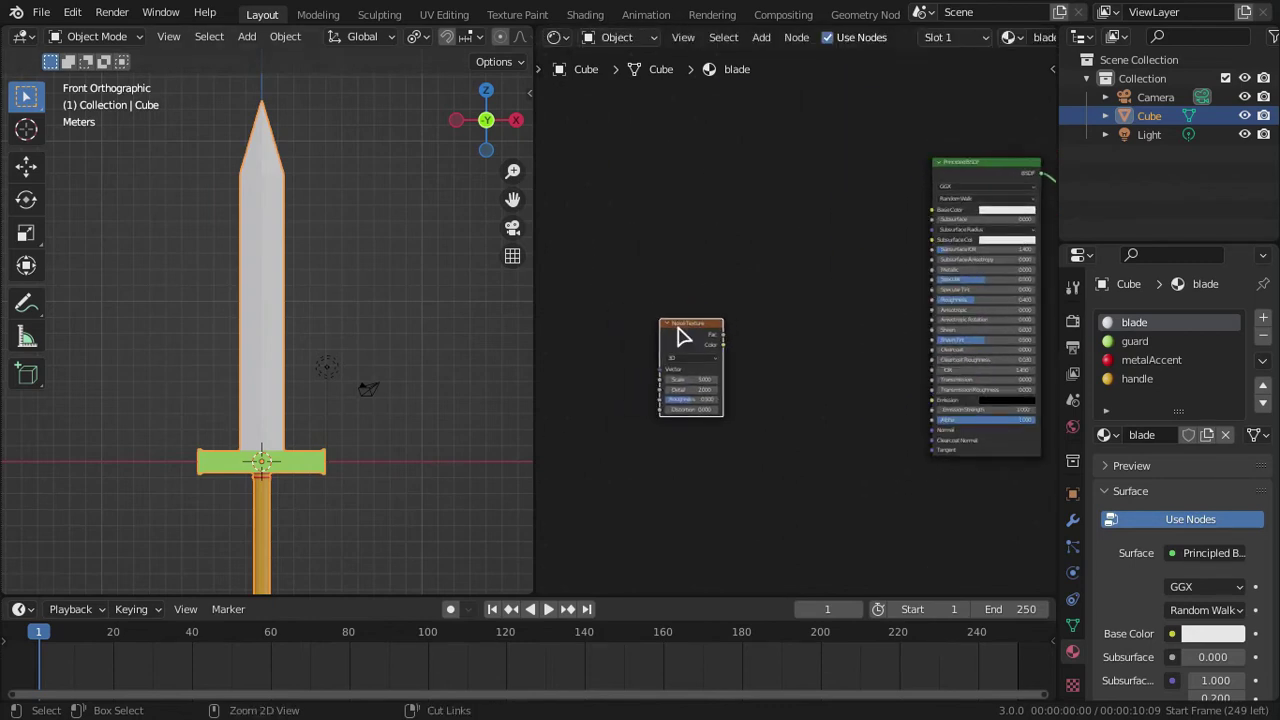
- Add a ColorRamp node beside the Noise Texture and feed the noise's Fac output into the ramp's Fac input
{"action": "key", "text": "shift+a"}
{"action": "left_click", "coordinate": [686, 332]}
{"action": "type", "text": "colr"}
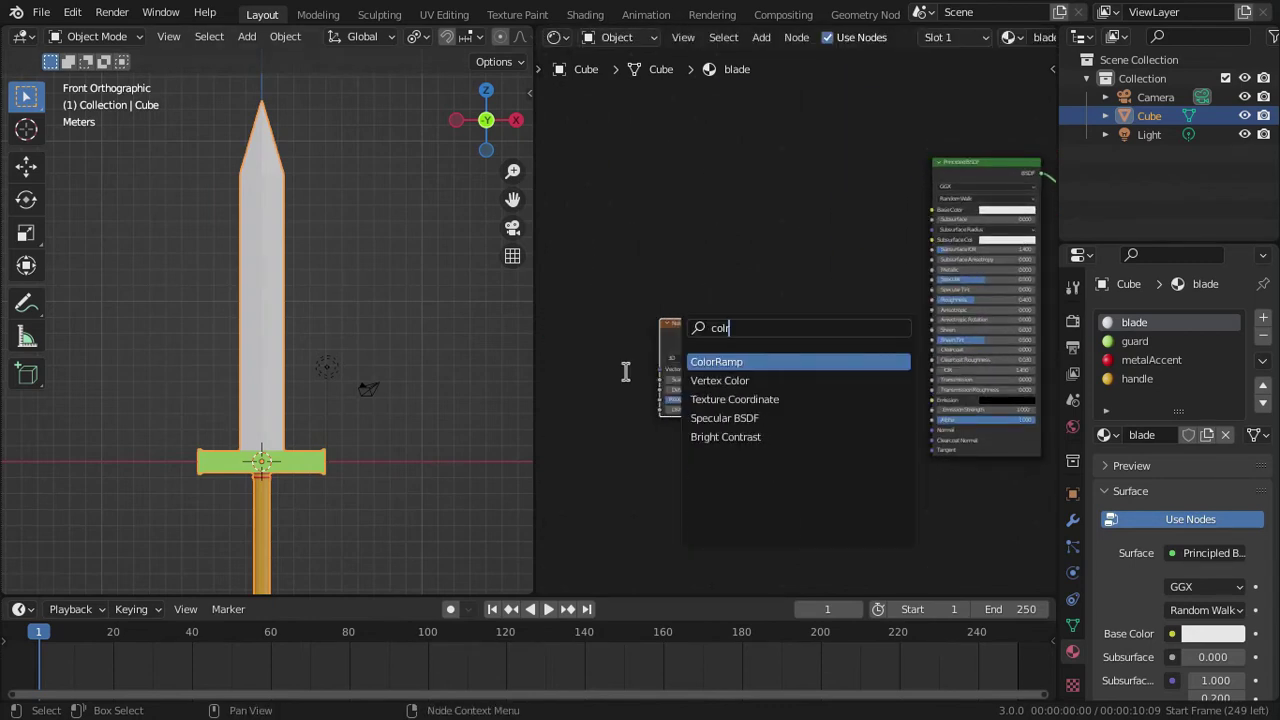
{"action": "key", "text": "Return"}
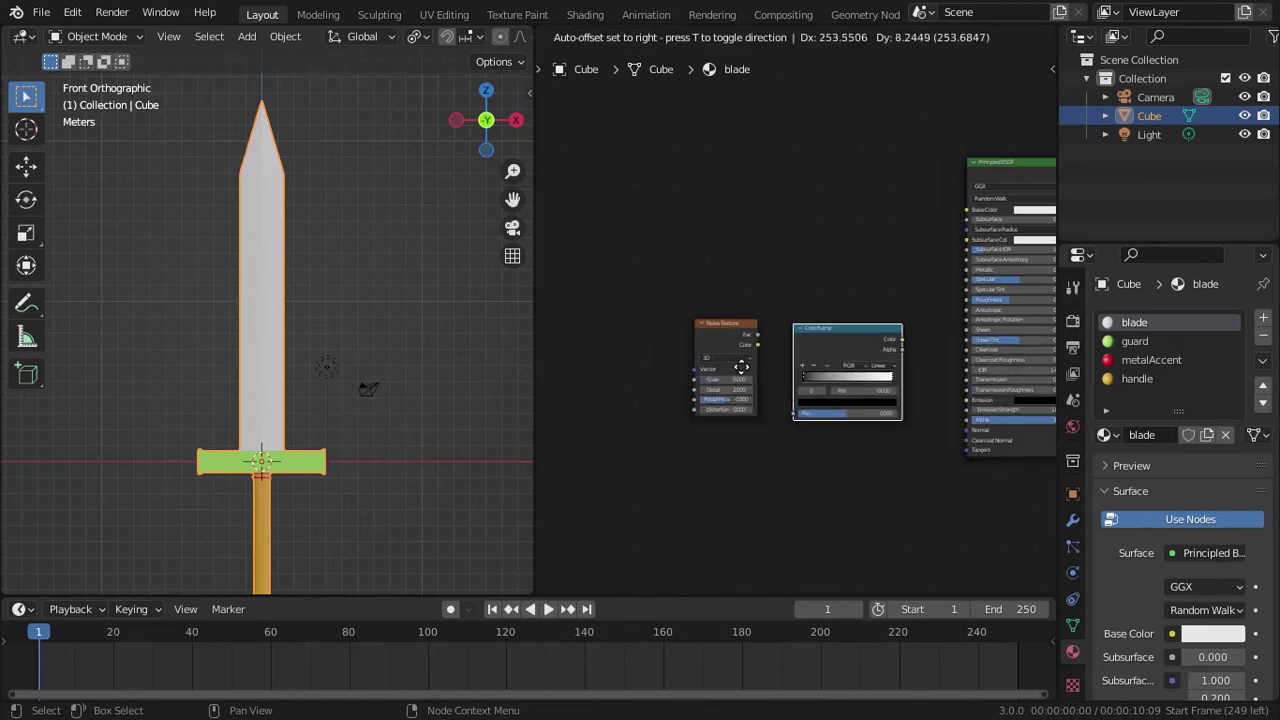
{"action": "left_click", "coordinate": [706, 368]}
{"action": "left_click_drag", "start_coordinate": [719, 328], "coordinate": [674, 329]}
{"action": "left_click_drag", "start_coordinate": [765, 325], "coordinate": [742, 326]}
{"action": "scroll", "coordinate": [712, 334], "scroll_direction": "up", "scroll_amount": 4}
{"action": "left_click_drag", "start_coordinate": [710, 427], "coordinate": [717, 436]}
{"action": "scroll", "coordinate": [726, 398], "scroll_direction": "down", "scroll_amount": 3}
{"action": "middle_click_drag", "start_coordinate": [736, 390], "coordinate": [822, 382]}
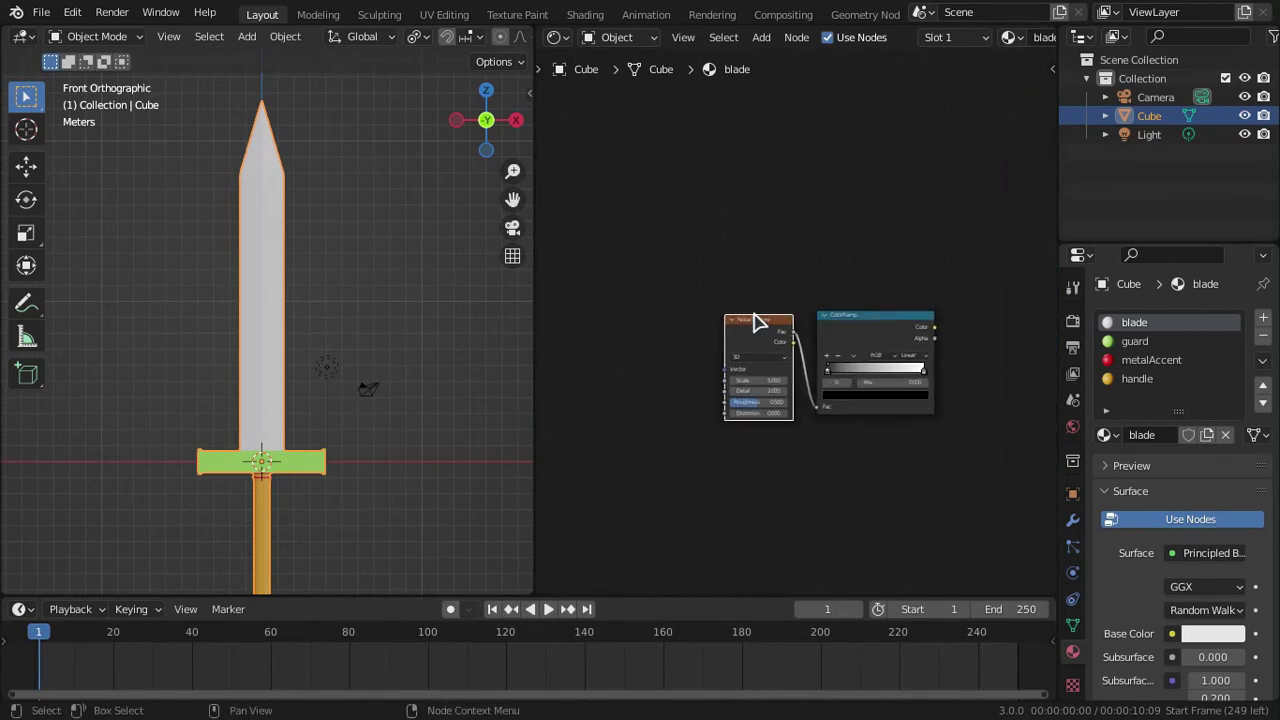
- Check in the add-on preferences that Node Wrangler is enabled
{"action": "left_click", "coordinate": [70, 12]}
{"action": "left_click", "coordinate": [170, 282]}
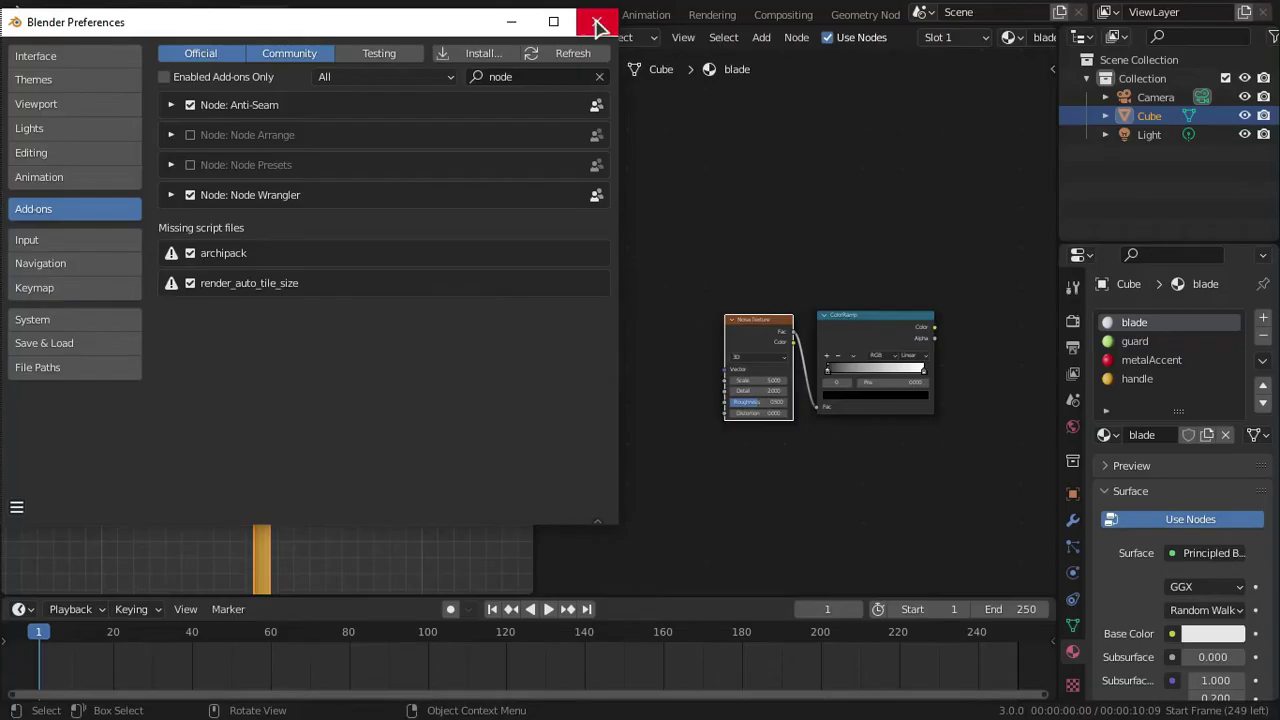
{"action": "left_click", "coordinate": [598, 22]}
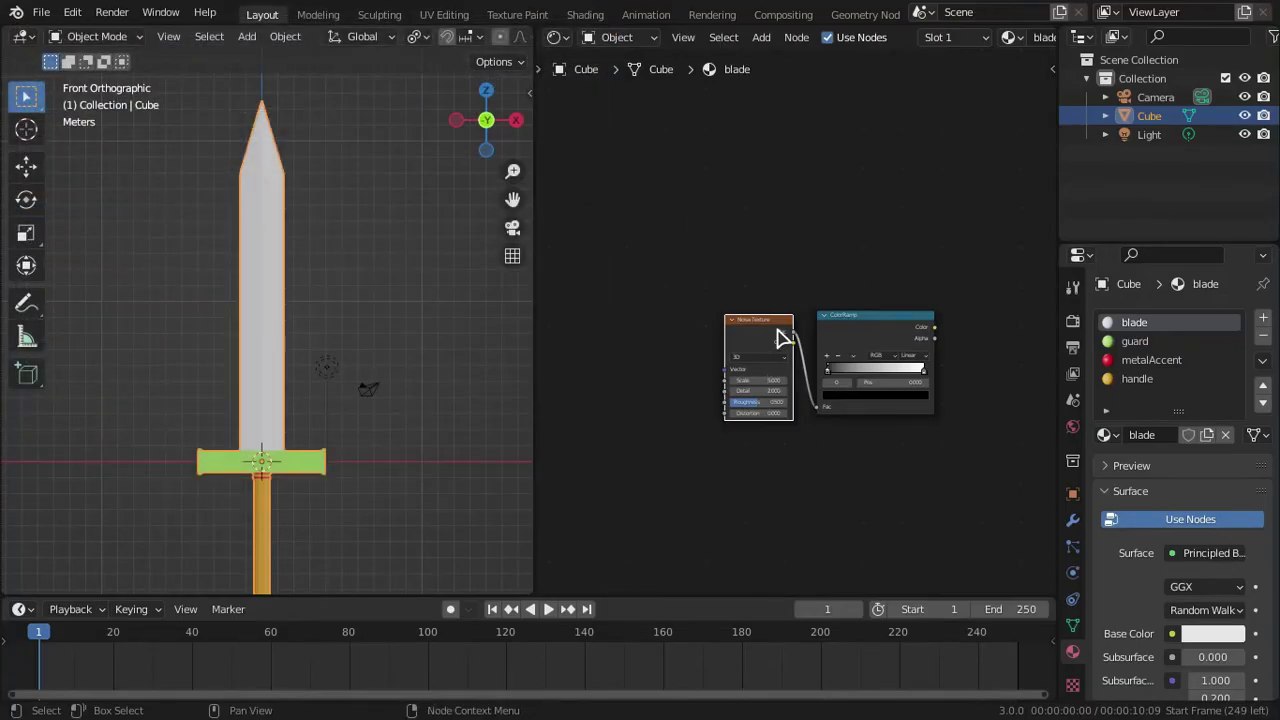
- Add linked Texture Coordinate and Mapping nodes in front of the Noise Texture with Node Wrangler
{"action": "scroll", "coordinate": [755, 336], "scroll_direction": "up", "scroll_amount": 2}
{"action": "key", "text": "ctrl+t"}
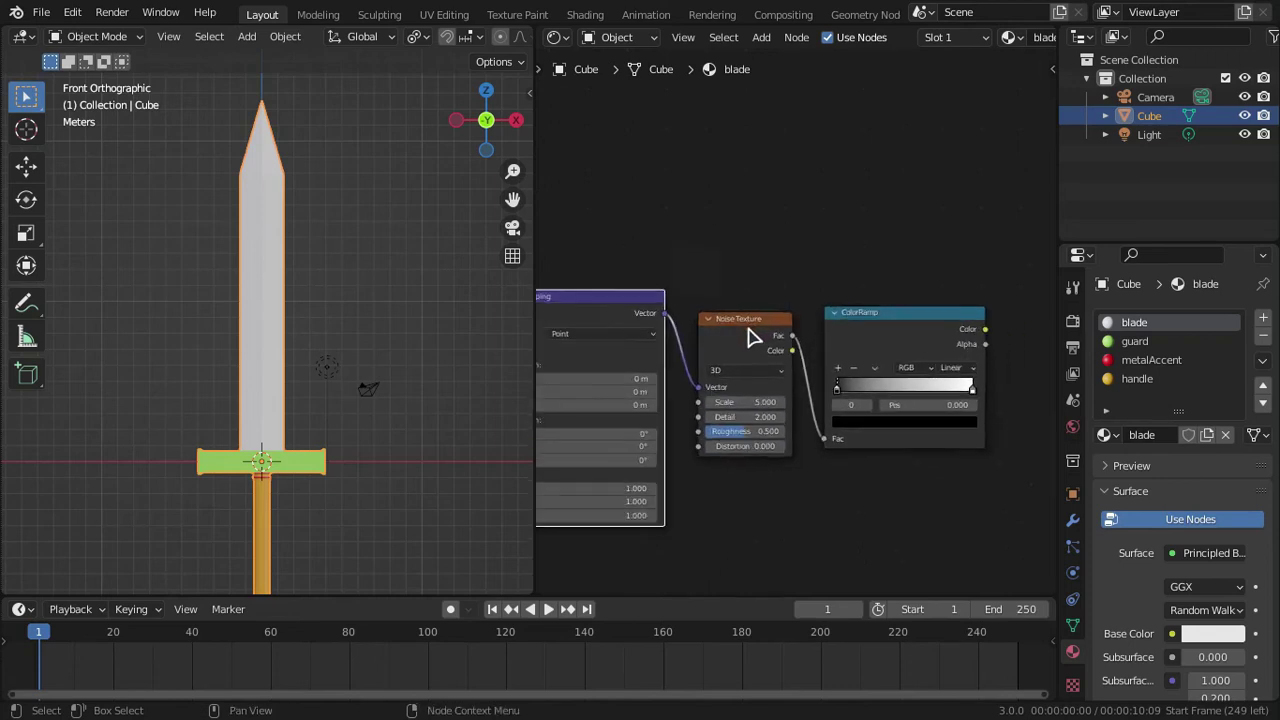
{"action": "scroll", "coordinate": [748, 327], "scroll_direction": "down", "scroll_amount": 2}
{"action": "middle_click_drag", "start_coordinate": [741, 327], "coordinate": [823, 318]}
{"action": "scroll", "coordinate": [682, 335], "scroll_direction": "up", "scroll_amount": 2}
{"action": "middle_click_drag", "start_coordinate": [682, 335], "coordinate": [820, 325]}
{"action": "scroll", "coordinate": [721, 342], "scroll_direction": "up", "scroll_amount": 1}
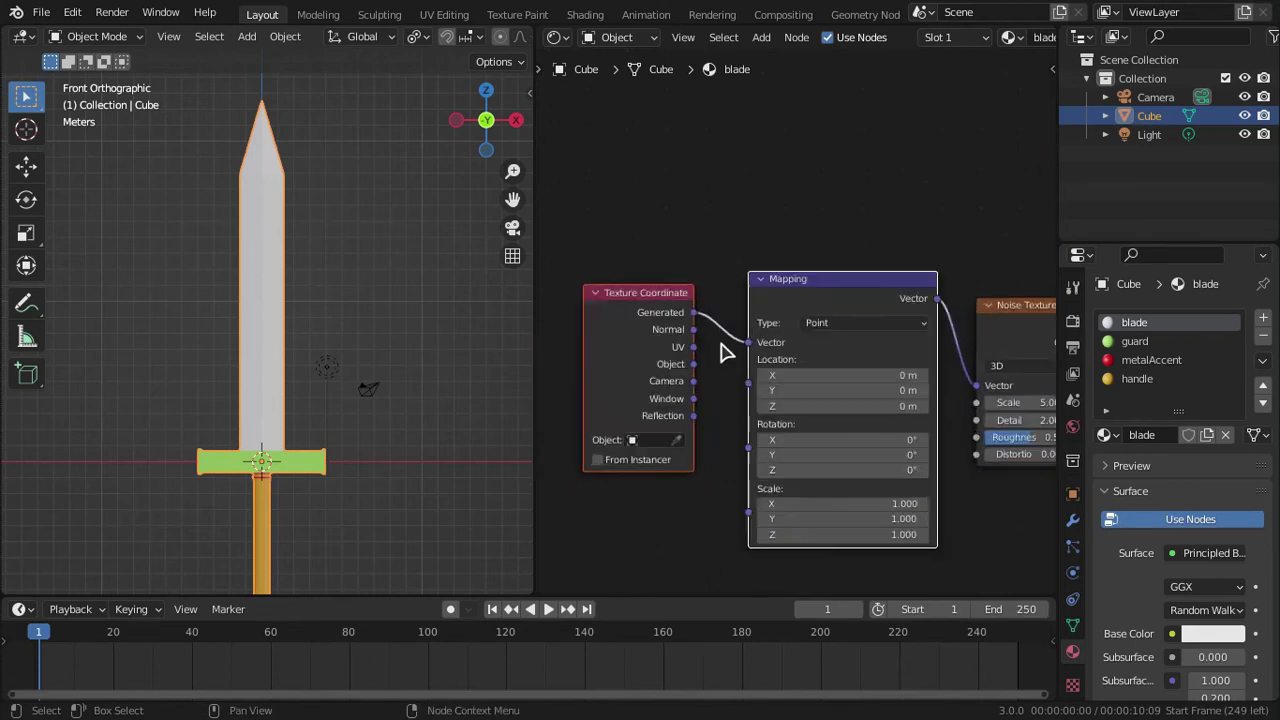
{"action": "scroll", "coordinate": [722, 353], "scroll_direction": "up", "scroll_amount": 1}
{"action": "scroll", "coordinate": [685, 390], "scroll_direction": "up", "scroll_amount": 1}
{"action": "scroll", "coordinate": [671, 389], "scroll_direction": "down", "scroll_amount": 5}
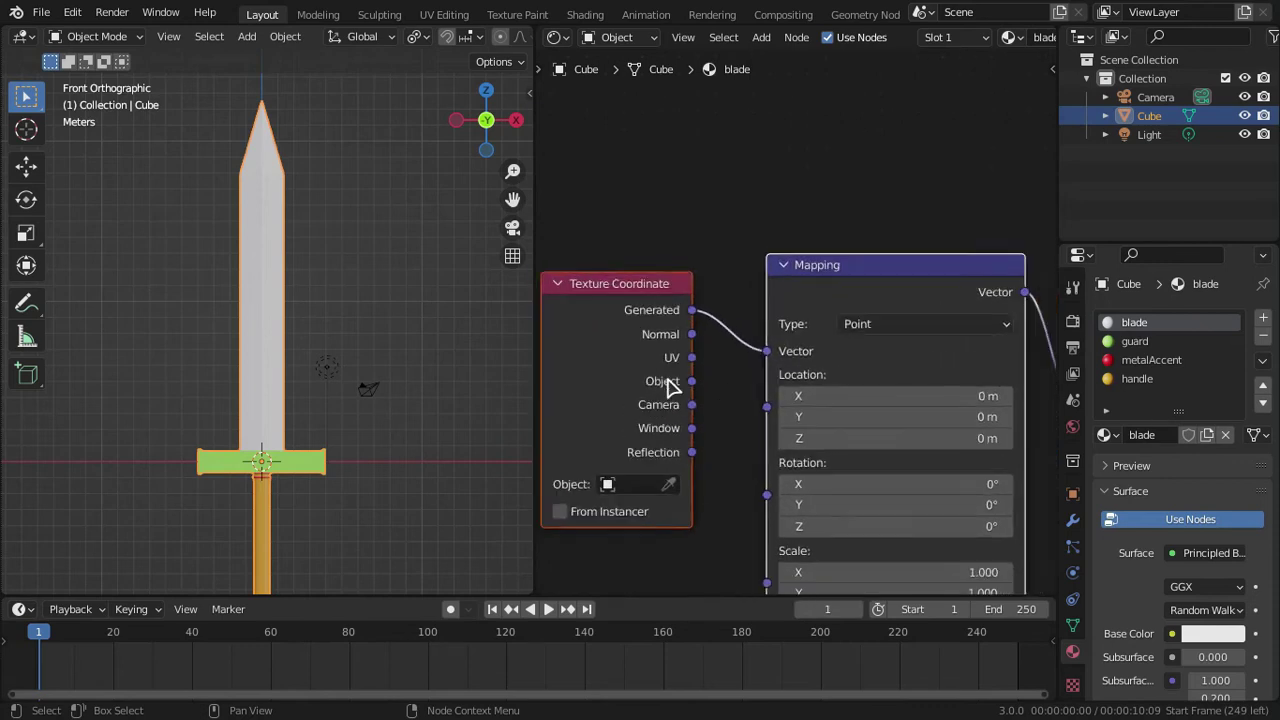
- Connect the Texture Coordinate's Object output to the Mapping node's Vector input in place of Generated
{"action": "middle_click_drag", "start_coordinate": [820, 388], "coordinate": [691, 391]}
{"action": "scroll", "coordinate": [640, 391], "scroll_direction": "down", "scroll_amount": 1}
{"action": "scroll", "coordinate": [615, 392], "scroll_direction": "up", "scroll_amount": 1}
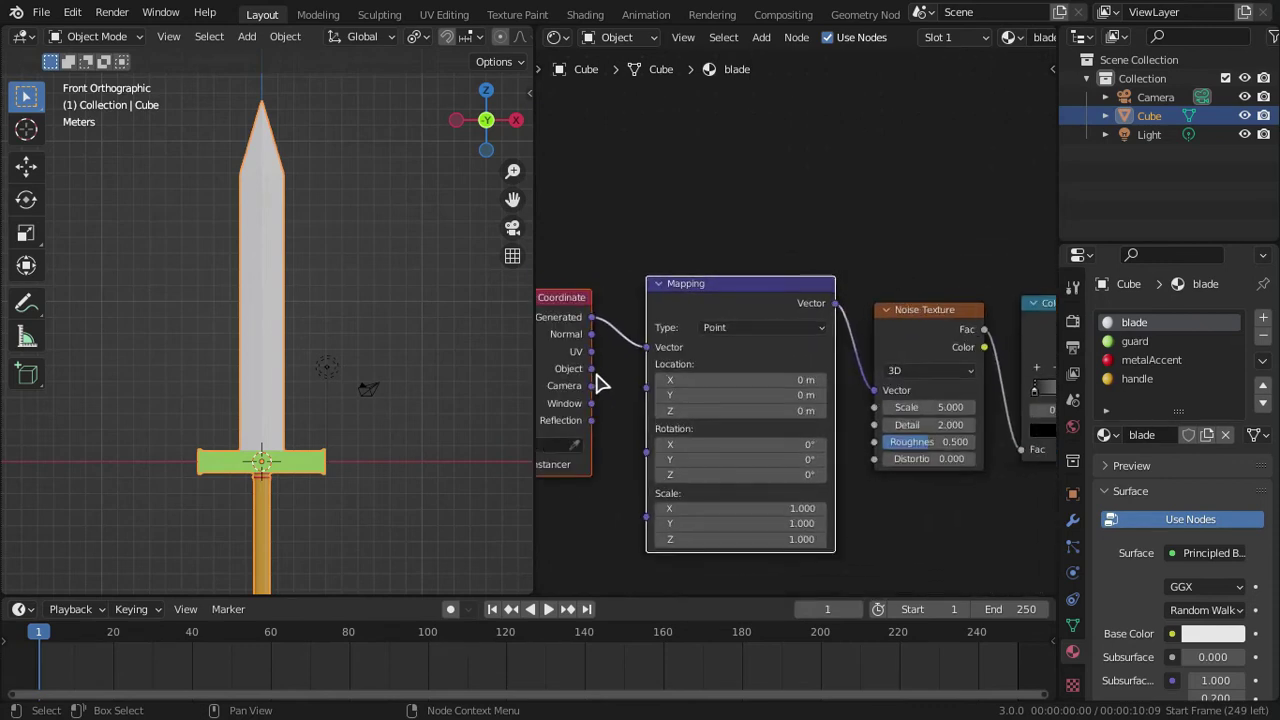
{"action": "left_click_drag", "start_coordinate": [592, 368], "coordinate": [646, 347]}
{"action": "scroll", "coordinate": [795, 413], "scroll_direction": "down", "scroll_amount": 5}
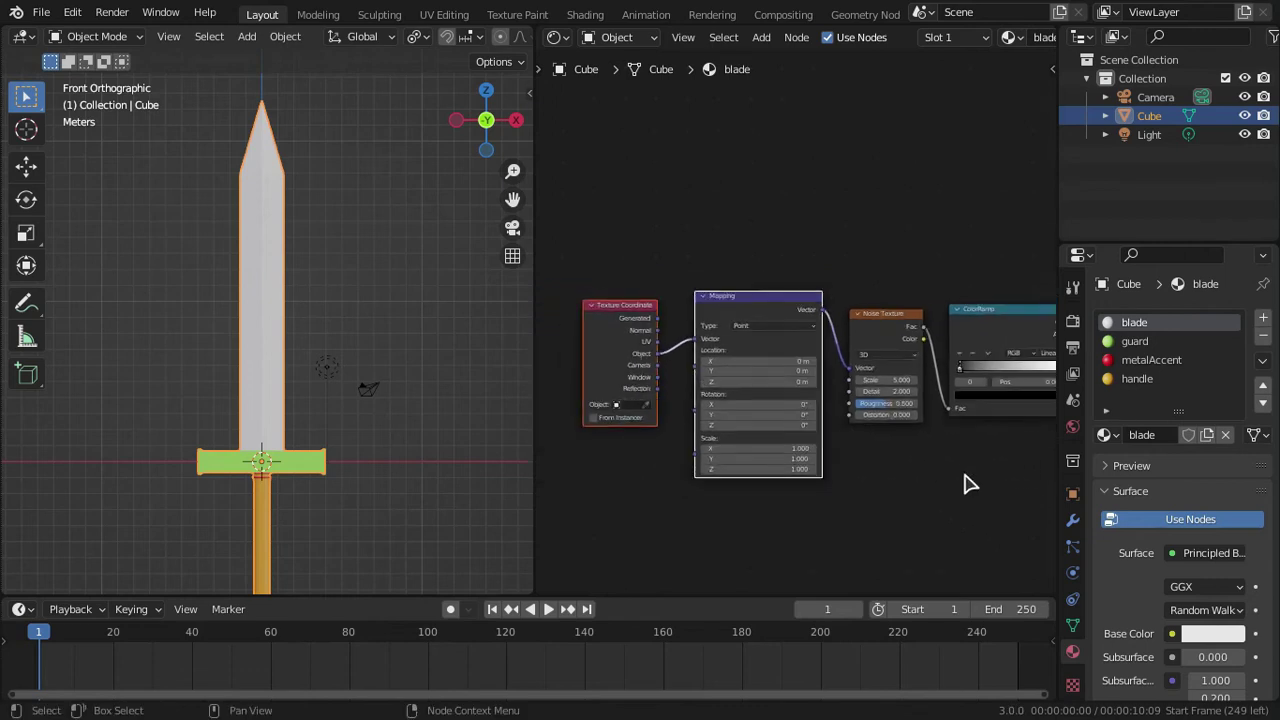
- Add a Bump node and place it between the ColorRamp and the Principled BSDF
{"action": "scroll", "coordinate": [969, 486], "scroll_direction": "down", "scroll_amount": 2}
{"action": "middle_click_drag", "start_coordinate": [873, 466], "coordinate": [586, 449]}
{"action": "scroll", "coordinate": [670, 451], "scroll_direction": "down", "scroll_amount": 3}
{"action": "middle_click_drag", "start_coordinate": [672, 451], "coordinate": [829, 446]}
{"action": "left_click_drag", "start_coordinate": [879, 261], "coordinate": [577, 405]}
{"action": "left_click", "coordinate": [761, 37]}
{"action": "left_click", "coordinate": [790, 59]}
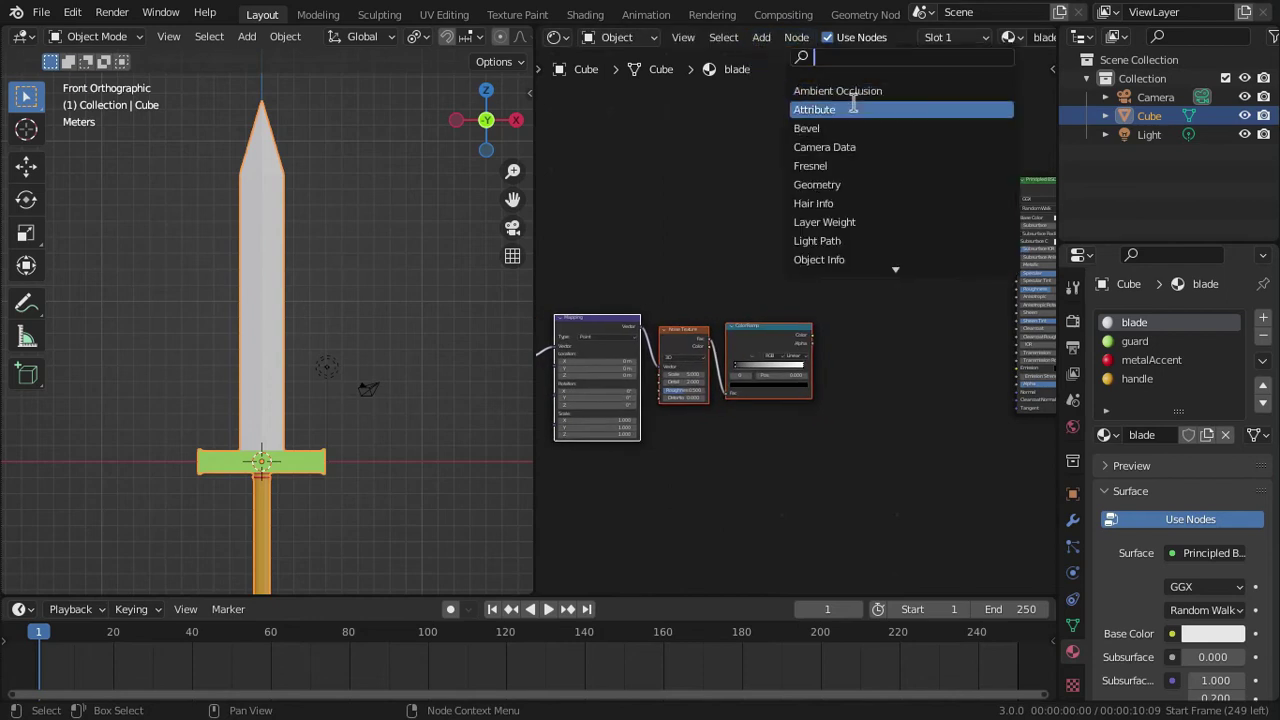
{"action": "type", "text": "bum"}
{"action": "key", "text": "Return"}
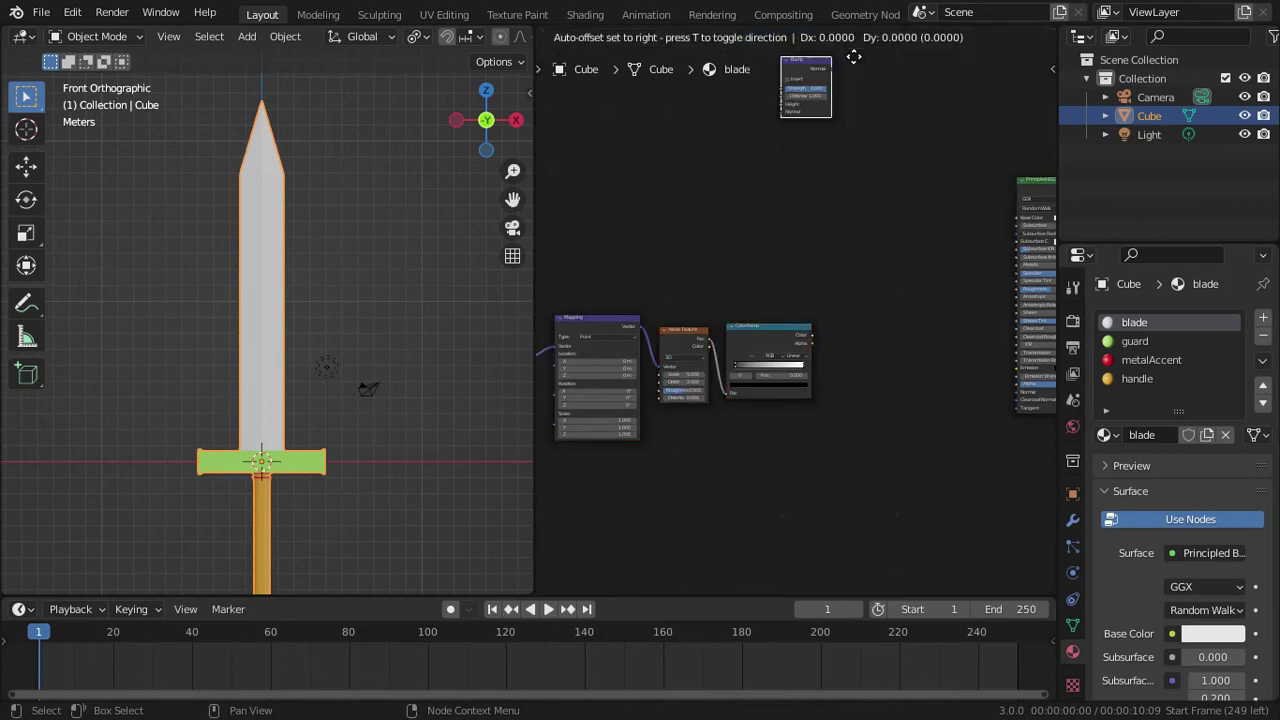
{"action": "left_click", "coordinate": [868, 326]}
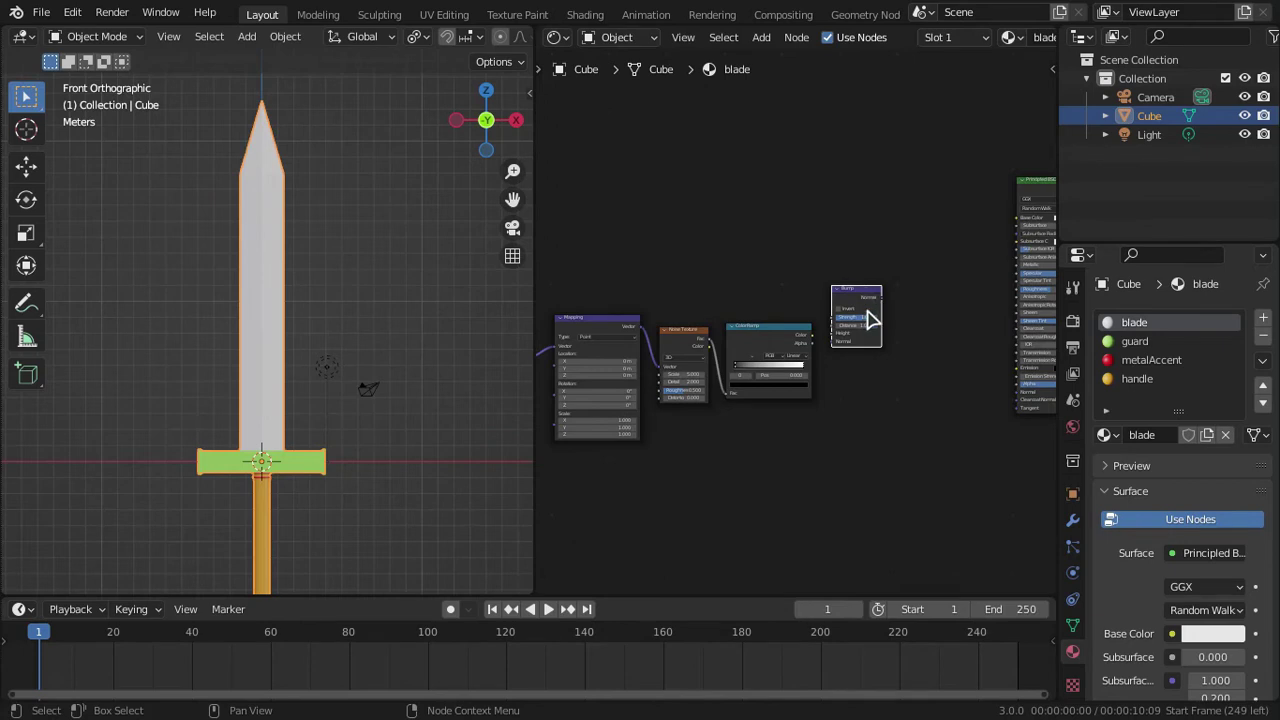
{"action": "left_click_drag", "start_coordinate": [863, 289], "coordinate": [854, 405]}
- Link the ColorRamp's Color to the Bump's Height and the Bump's Normal to the Principled BSDF's Normal
{"action": "scroll", "coordinate": [824, 333], "scroll_direction": "up", "scroll_amount": 5}
{"action": "middle_click_drag", "start_coordinate": [914, 392], "coordinate": [692, 365]}
{"action": "scroll", "coordinate": [750, 410], "scroll_direction": "up", "scroll_amount": 3}
{"action": "left_click_drag", "start_coordinate": [688, 364], "coordinate": [940, 464]}
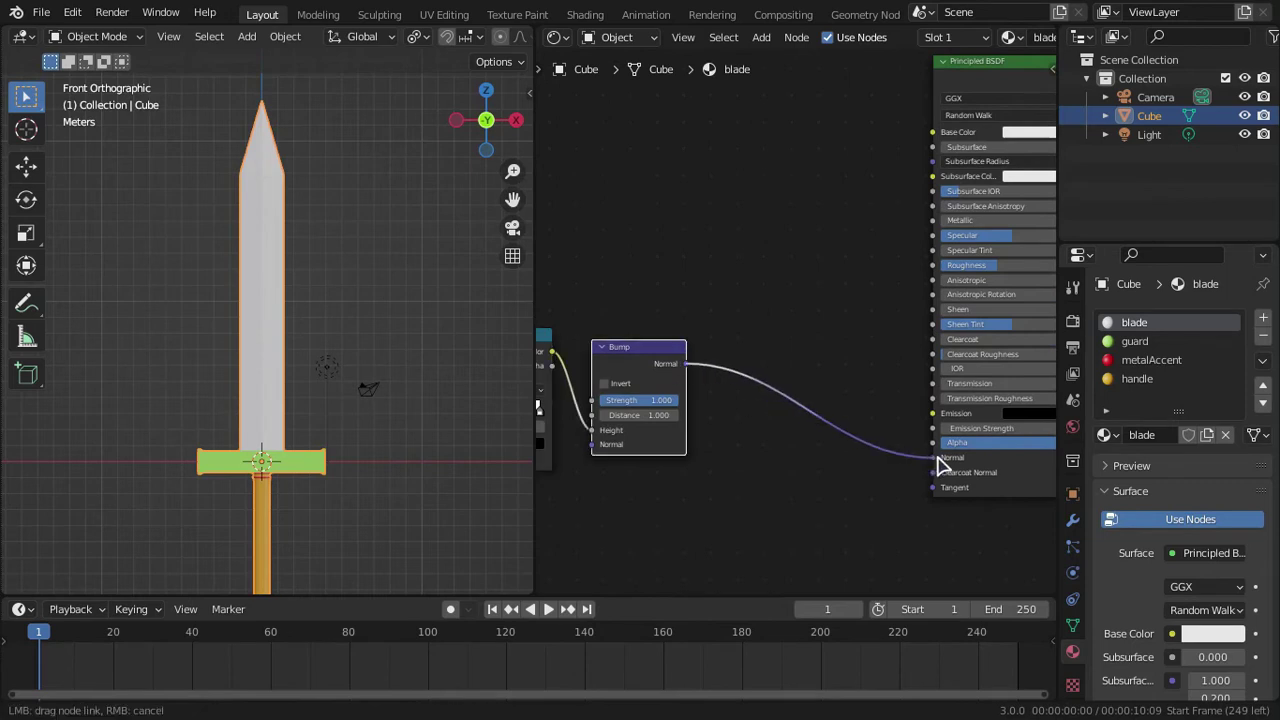
{"action": "left_click_drag", "start_coordinate": [855, 474], "coordinate": [855, 474]}
- Move the ColorRamp's black stop to position 0.600 and inspect the bumps on the blade
{"action": "scroll", "coordinate": [203, 378], "scroll_direction": "up", "scroll_amount": 6}
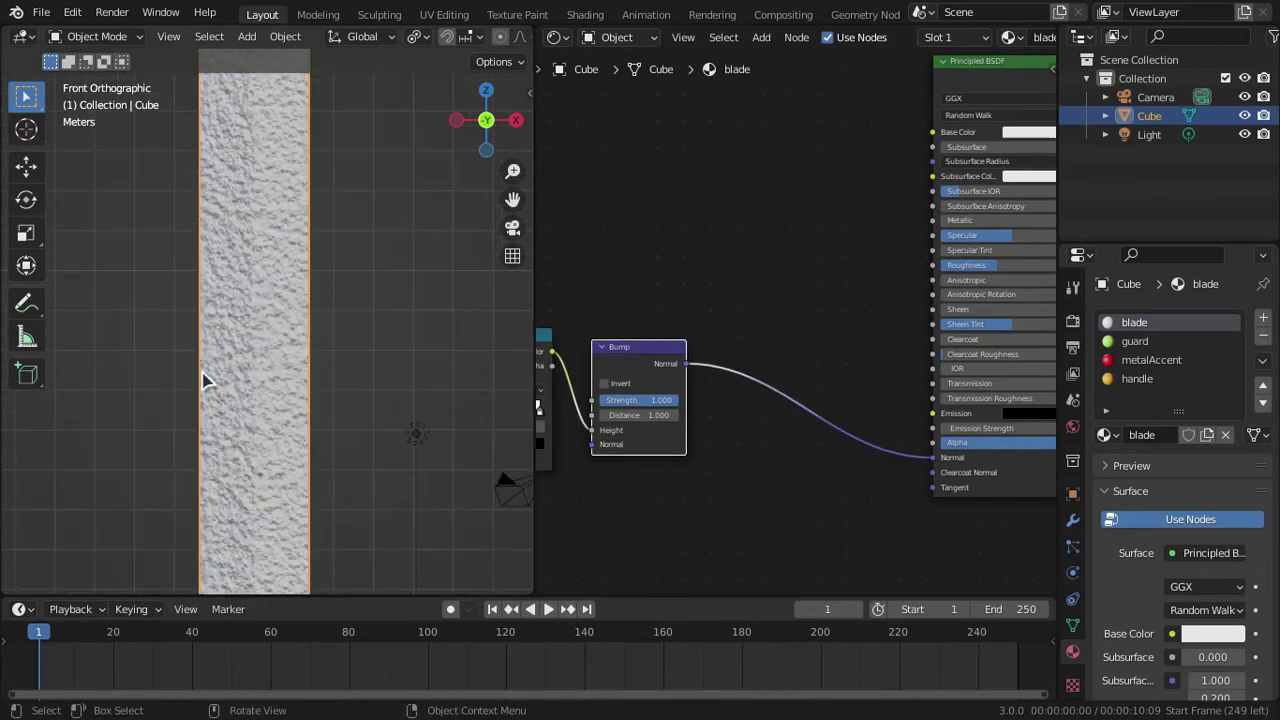
{"action": "middle_click_drag", "start_coordinate": [203, 378], "coordinate": [257, 457]}
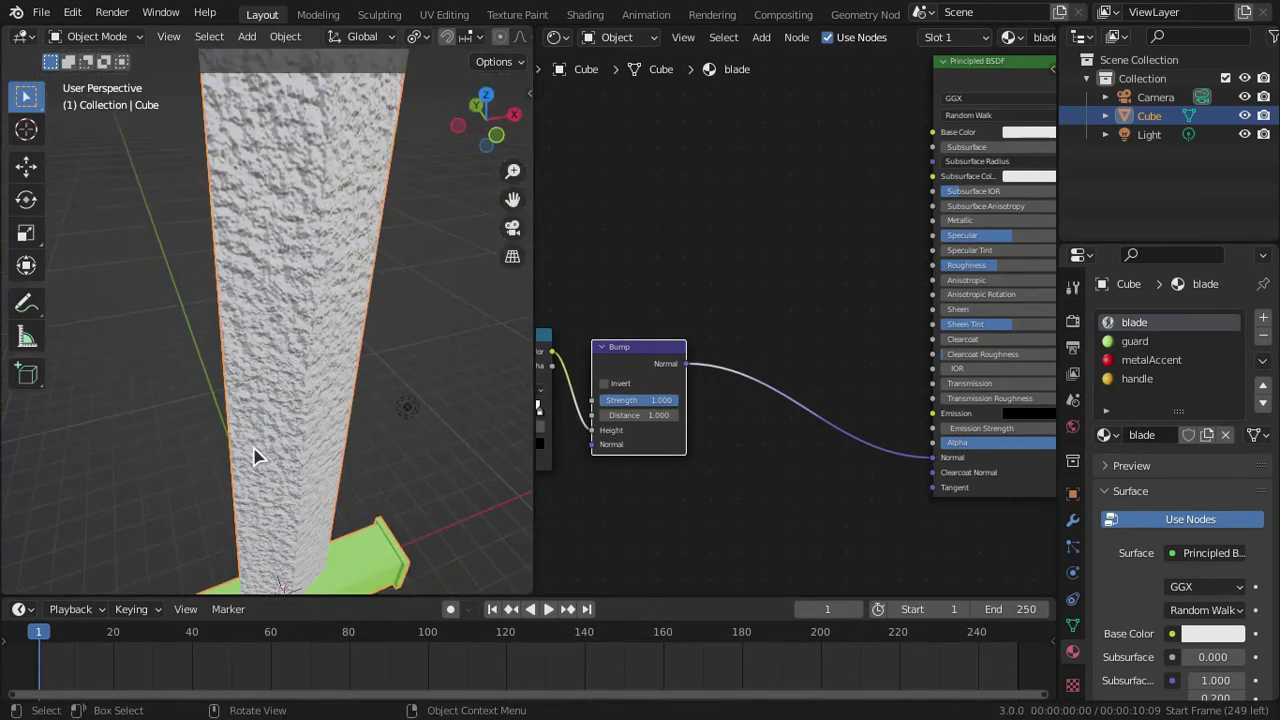
{"action": "scroll", "coordinate": [628, 434], "scroll_direction": "up", "scroll_amount": 5}
{"action": "middle_click_drag", "start_coordinate": [540, 423], "coordinate": [703, 376]}
{"action": "left_click_drag", "start_coordinate": [621, 396], "coordinate": [751, 404]}
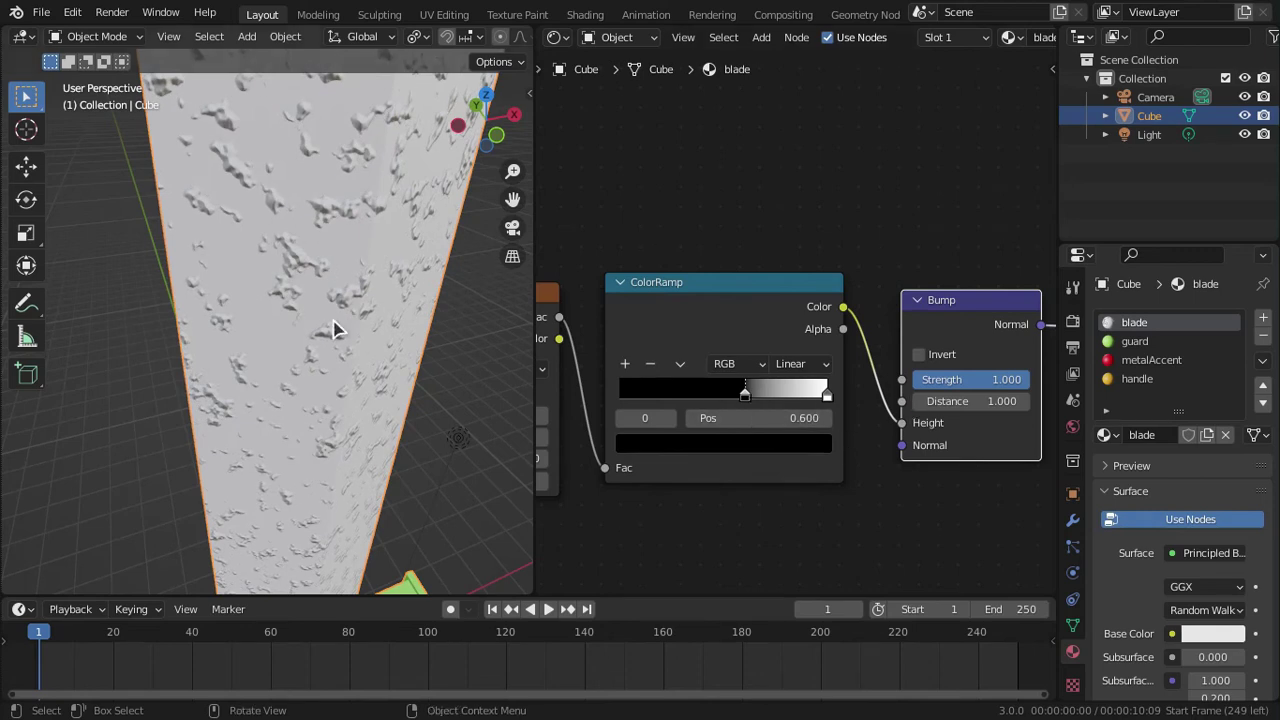
{"action": "scroll", "coordinate": [334, 330], "scroll_direction": "up", "scroll_amount": 3}
{"action": "scroll", "coordinate": [334, 330], "scroll_direction": "down", "scroll_amount": 3}
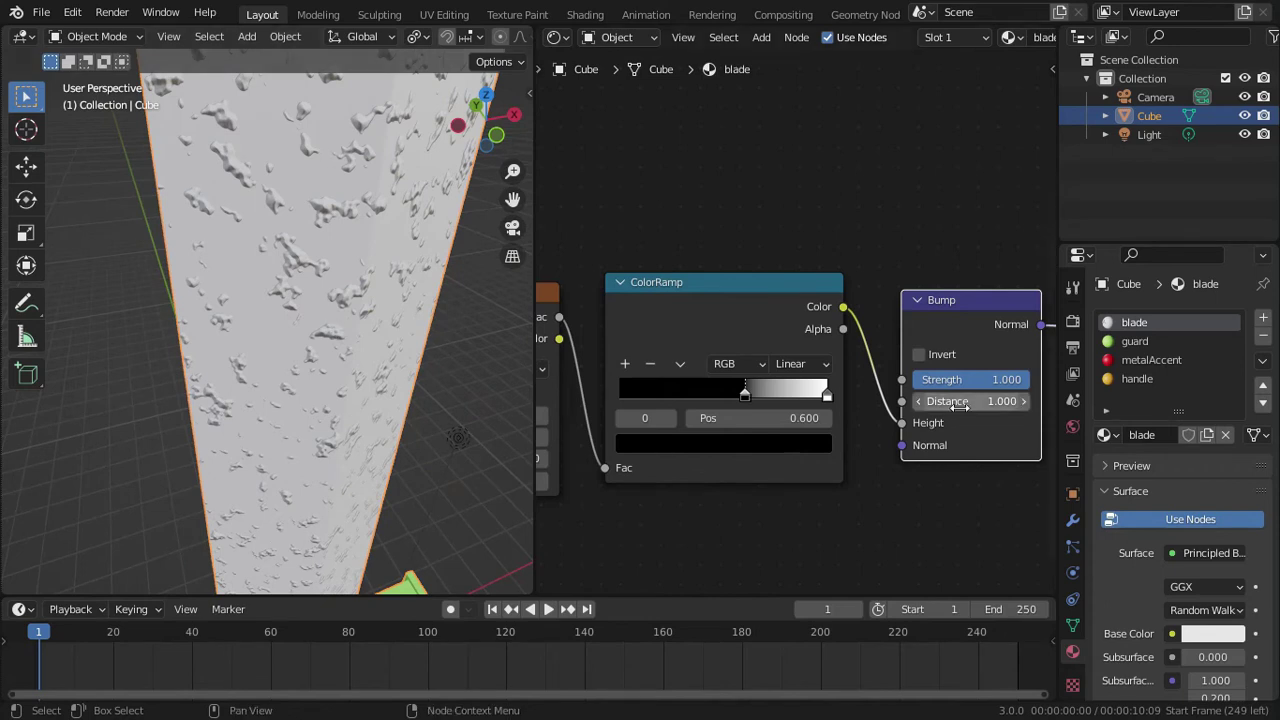
- Turn on Invert for the Bump node and move the ColorRamp's black stop to position 0.668
{"action": "left_click", "coordinate": [918, 355]}
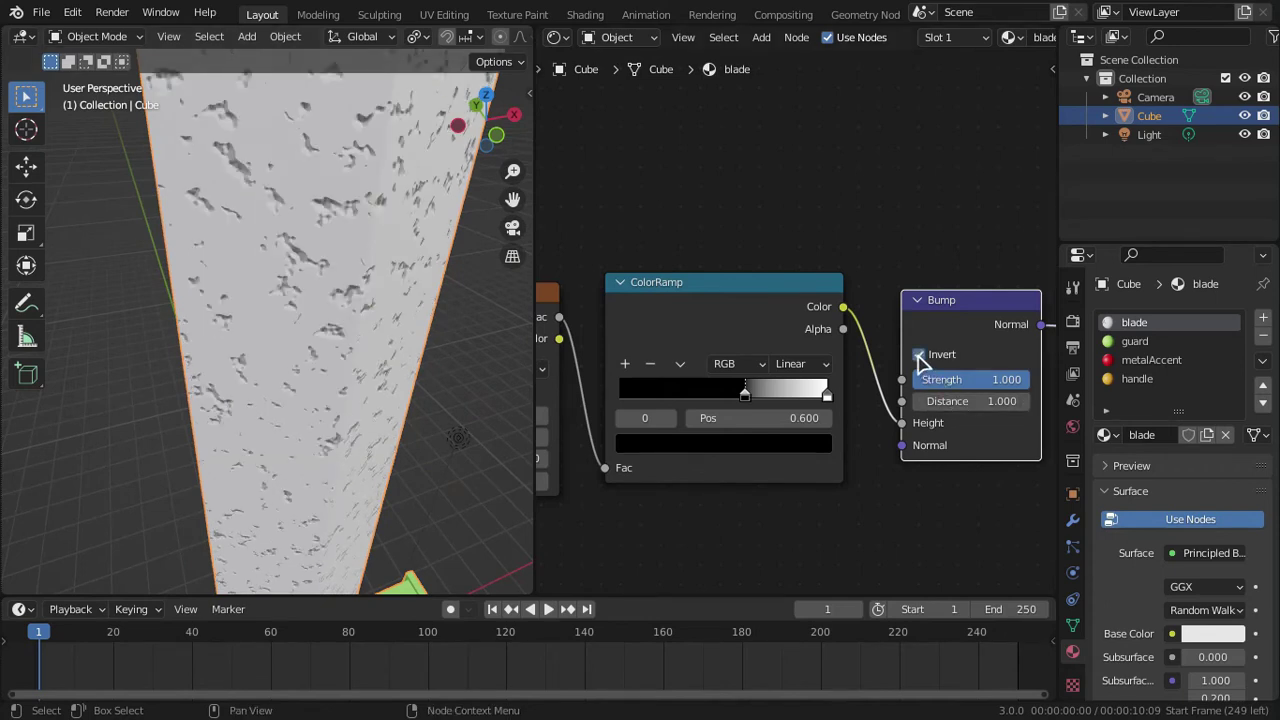
{"action": "middle_click_drag", "start_coordinate": [409, 297], "coordinate": [451, 297]}
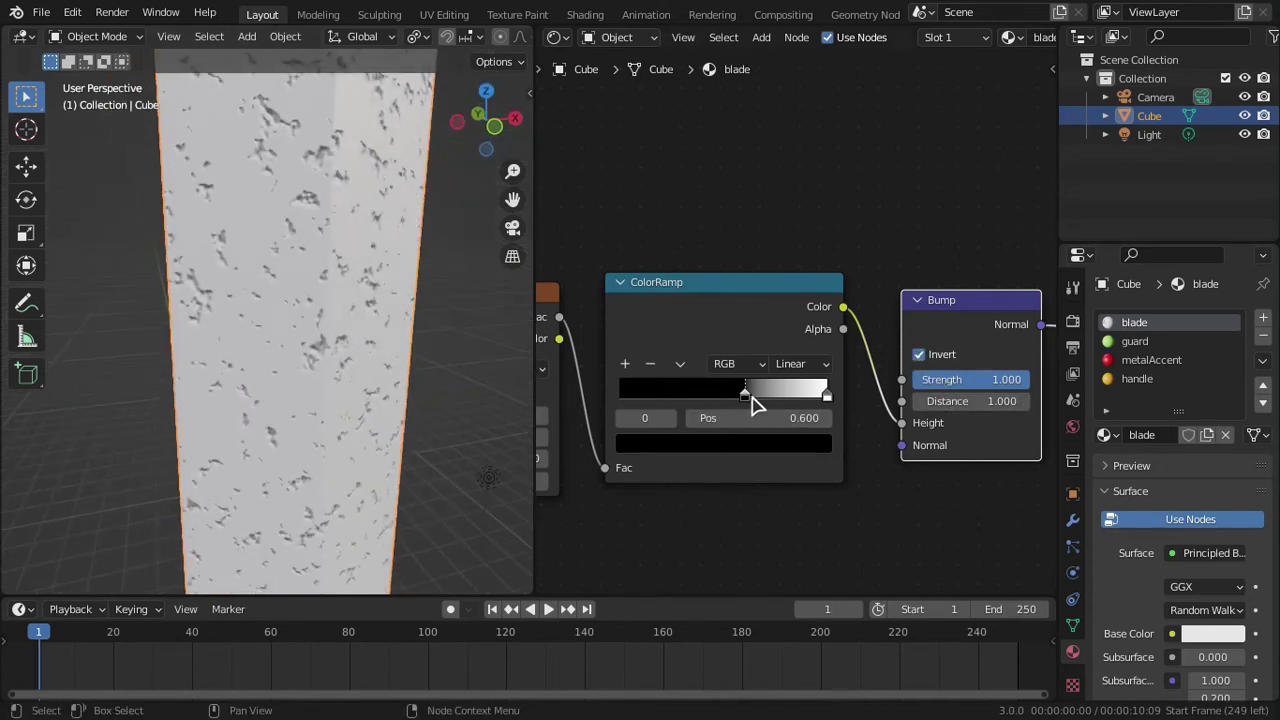
{"action": "left_click_drag", "start_coordinate": [752, 396], "coordinate": [765, 402]}
{"action": "scroll", "coordinate": [708, 514], "scroll_direction": "down", "scroll_amount": 2}
{"action": "middle_click_drag", "start_coordinate": [708, 514], "coordinate": [805, 506]}
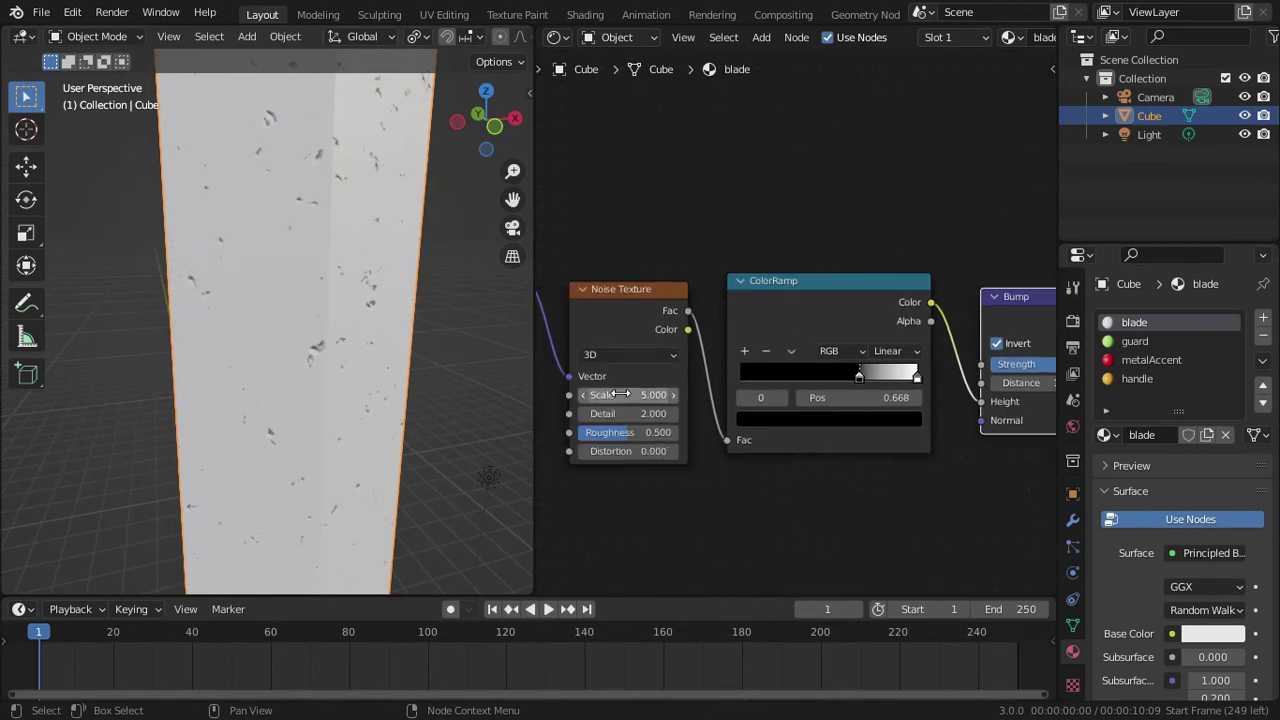
- Set the Noise Texture to Scale 4.5, Detail 5.3, Roughness 0.542 and Distortion 1.1
{"action": "left_click_drag", "start_coordinate": [621, 394], "coordinate": [700, 395]}
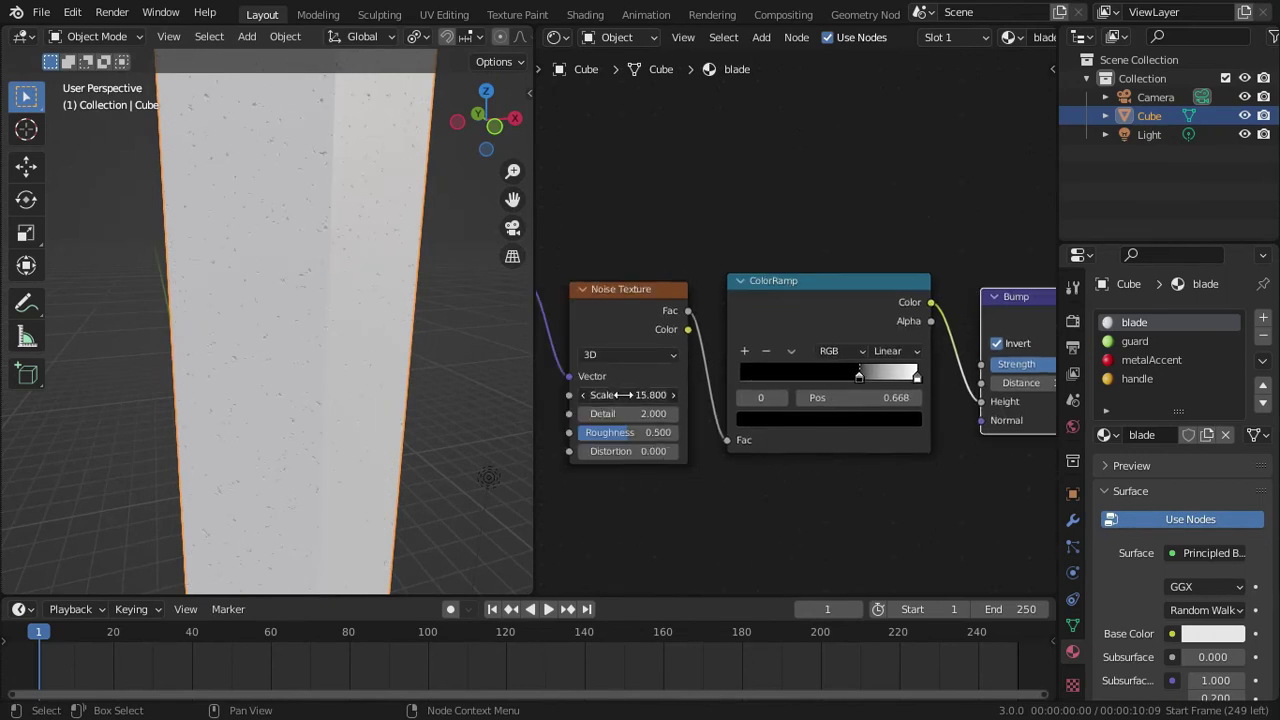
{"action": "scroll", "coordinate": [737, 363], "scroll_direction": "up", "scroll_amount": 2}
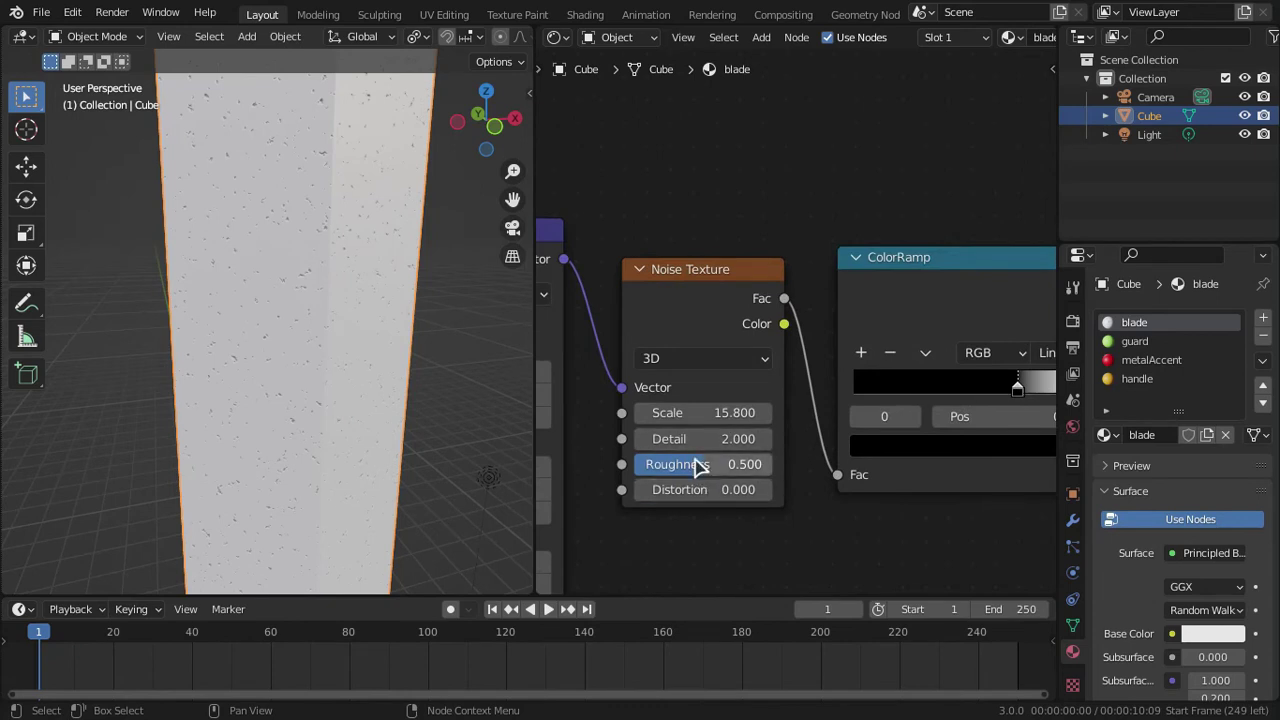
{"action": "left_click_drag", "start_coordinate": [700, 466], "coordinate": [712, 466]}
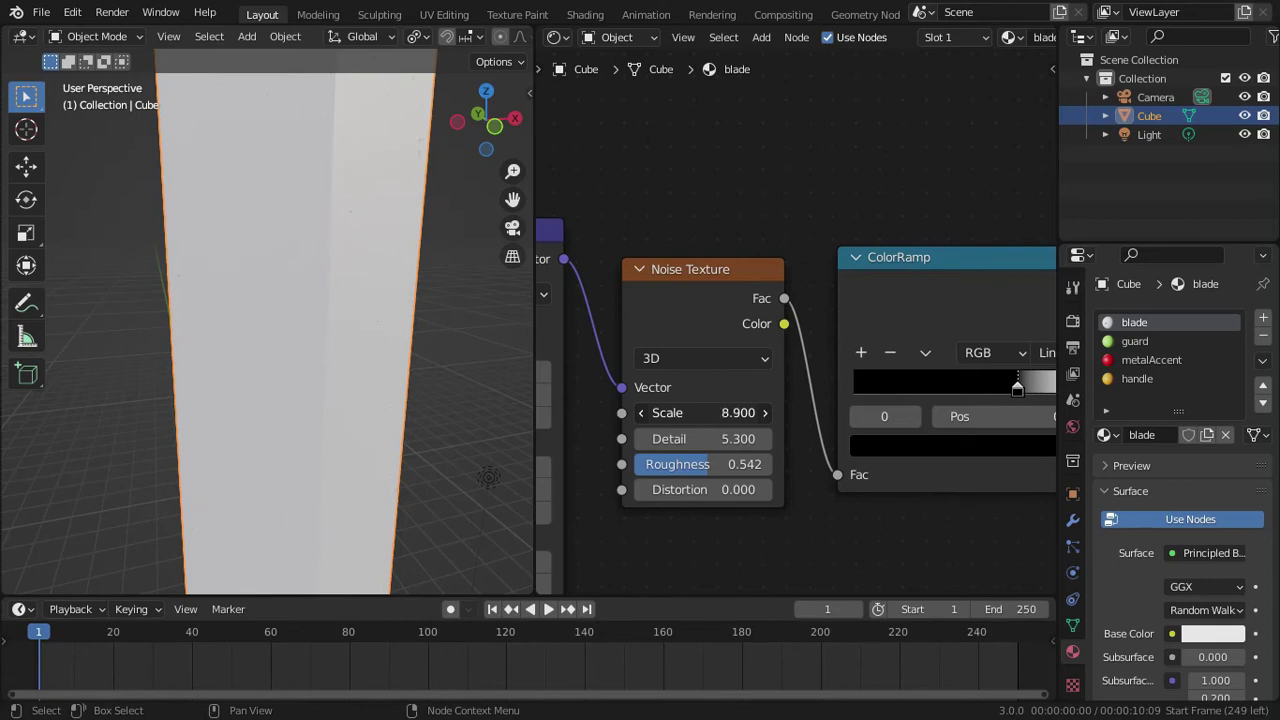
{"action": "left_click_drag", "start_coordinate": [702, 489], "coordinate": [712, 489]}
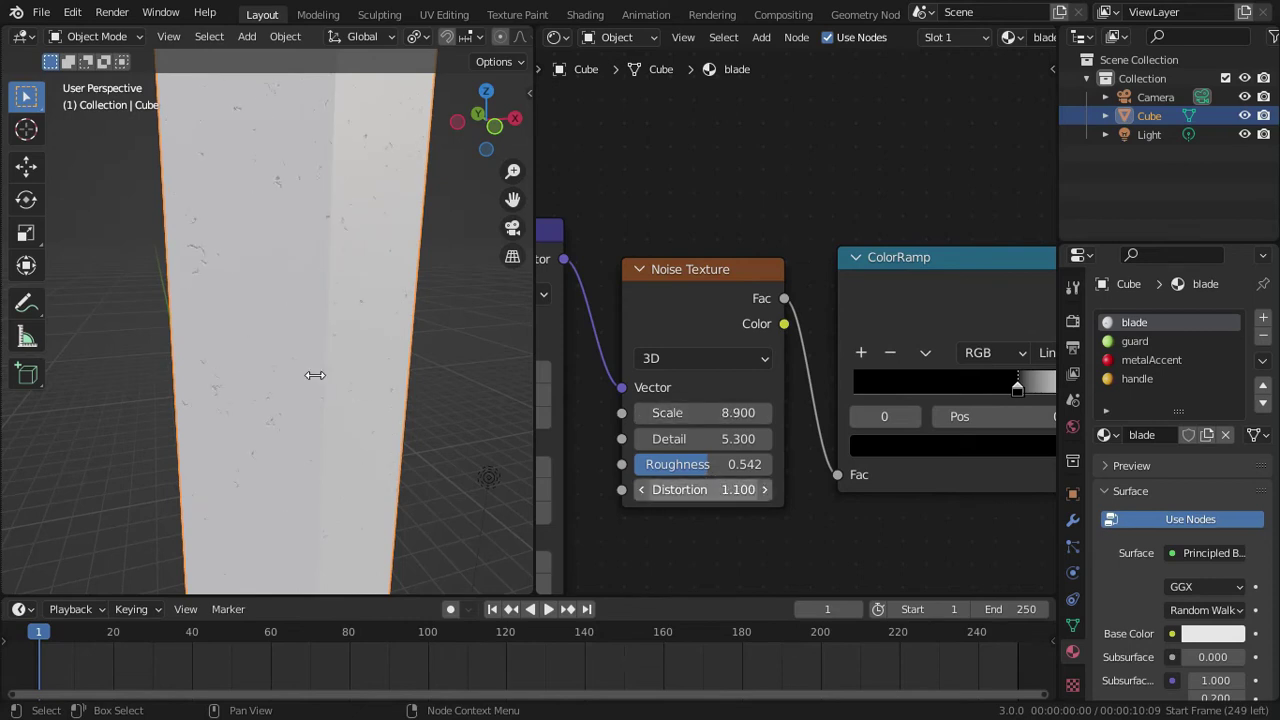
{"action": "scroll", "coordinate": [318, 380], "scroll_direction": "down", "scroll_amount": 4}
{"action": "middle_click_drag", "start_coordinate": [320, 369], "coordinate": [400, 369]}
- Move the whole bump node chain, from Texture Coordinate to Bump, down and closer to the Principled BSDF
{"action": "left_click_drag", "start_coordinate": [901, 270], "coordinate": [572, 468]}
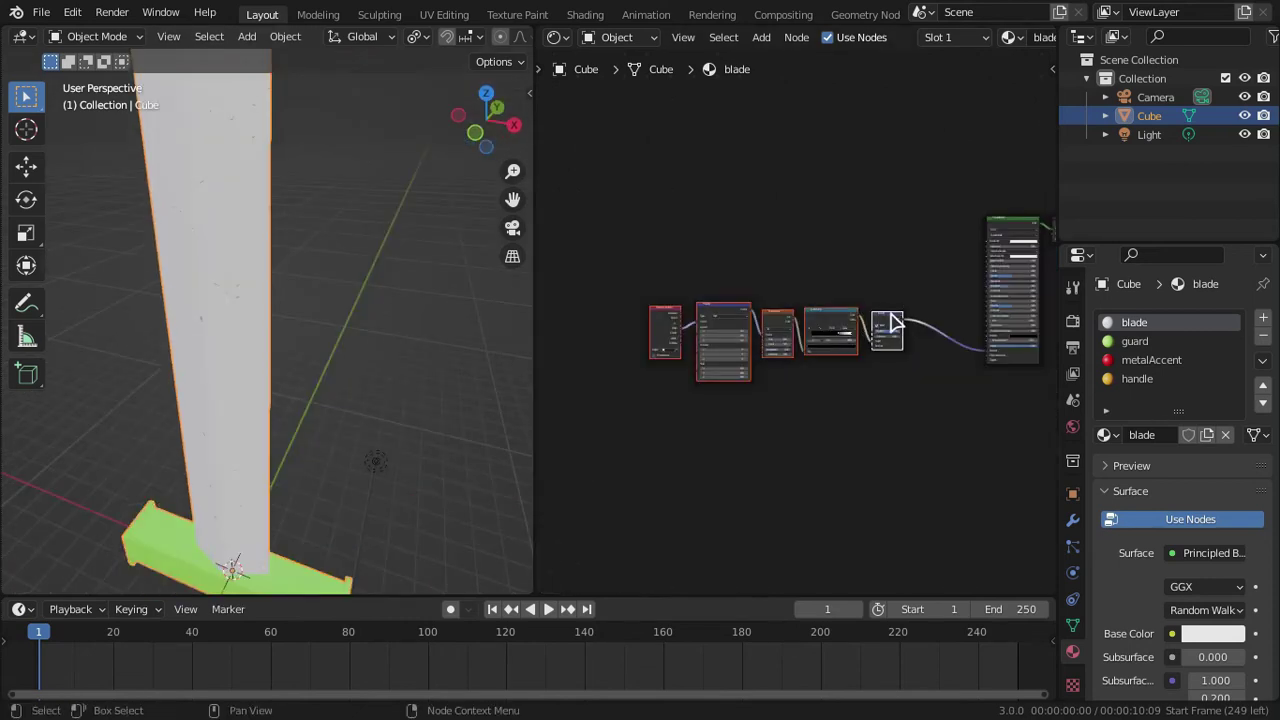
{"action": "left_click_drag", "start_coordinate": [891, 315], "coordinate": [957, 341]}
{"action": "scroll", "coordinate": [943, 351], "scroll_direction": "up", "scroll_amount": 5}
{"action": "middle_click_drag", "start_coordinate": [891, 362], "coordinate": [791, 399]}
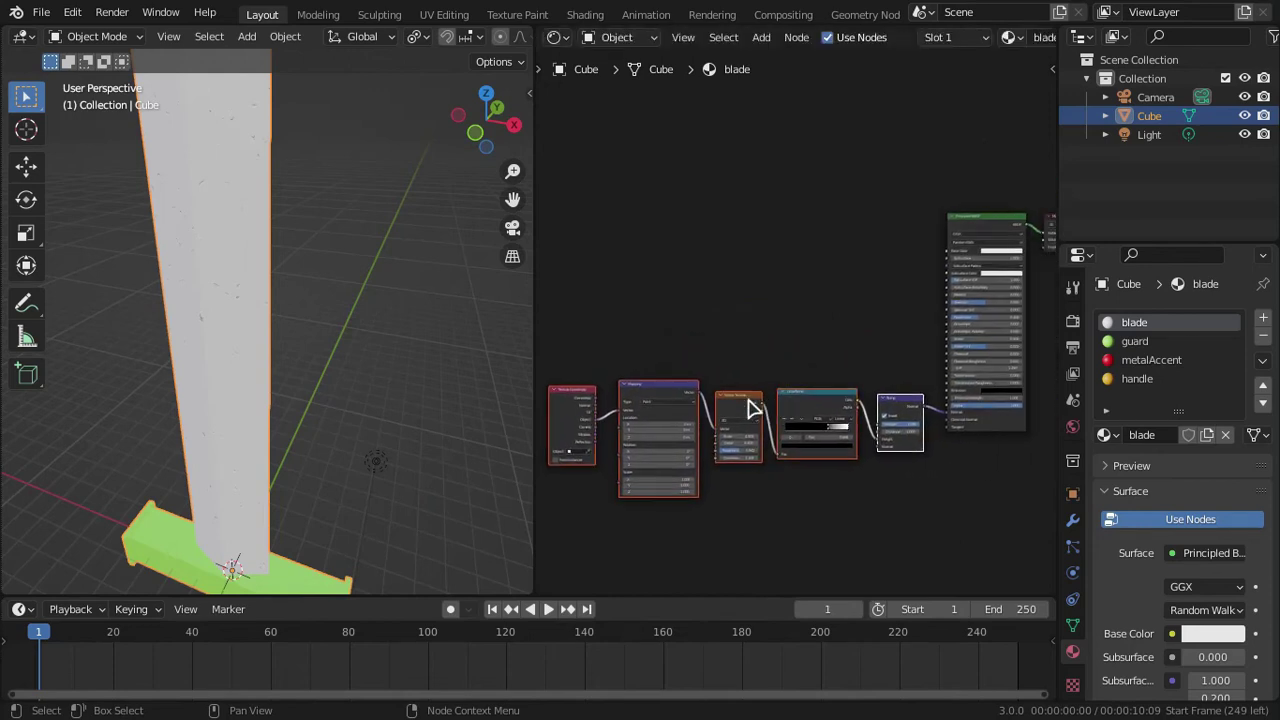
- Duplicate the Noise Texture node and place the copy above the Bump node, next to the Principled BSDF
{"action": "left_click", "coordinate": [751, 411]}
{"action": "key", "text": "shift+d"}
{"action": "left_click", "coordinate": [894, 263]}
{"action": "middle_click_drag", "start_coordinate": [890, 266], "coordinate": [765, 289]}
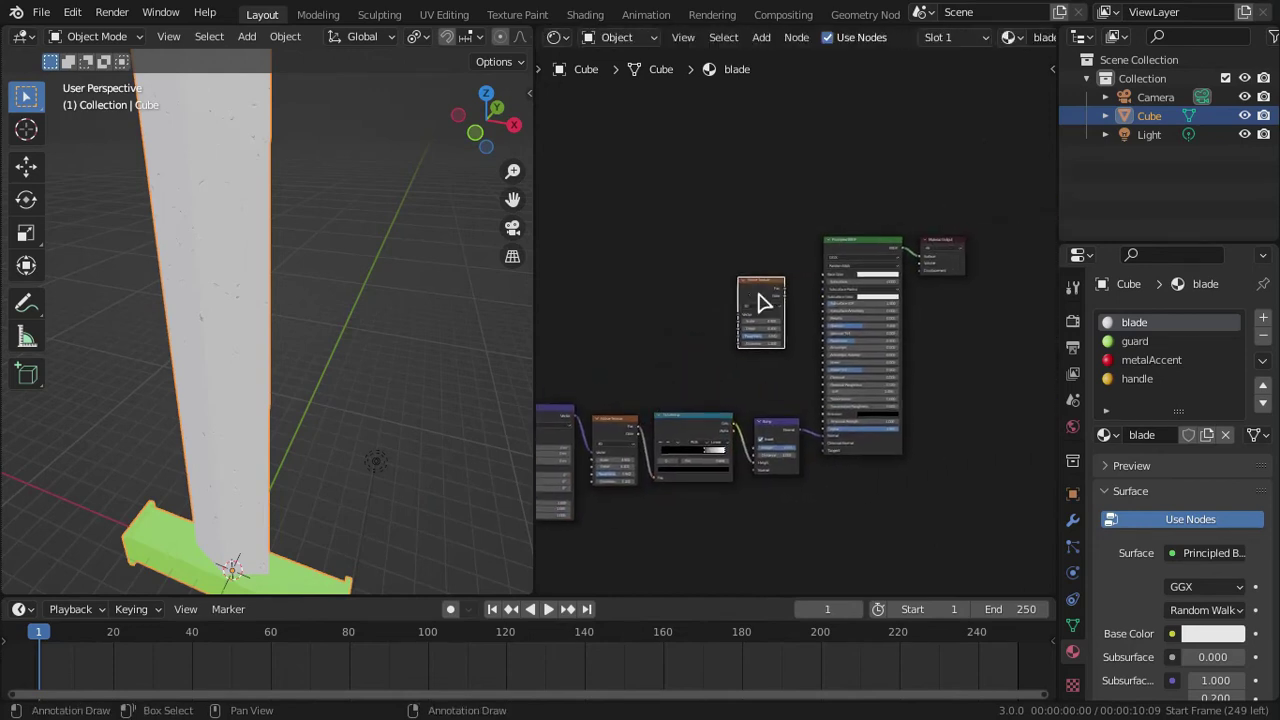
{"action": "scroll", "coordinate": [760, 293], "scroll_direction": "up", "scroll_amount": 5}
{"action": "left_click_drag", "start_coordinate": [739, 267], "coordinate": [763, 343]}
{"action": "left_click", "coordinate": [763, 343]}
{"action": "scroll", "coordinate": [746, 320], "scroll_direction": "up", "scroll_amount": 2}
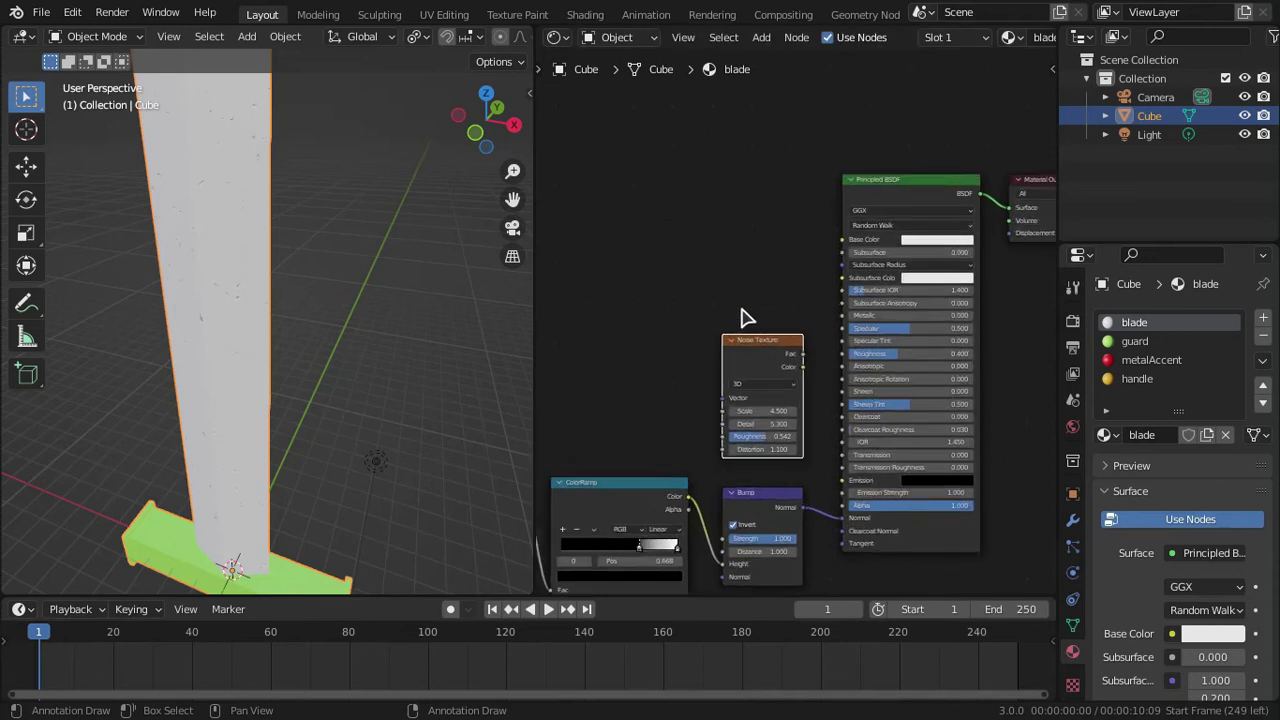
- Set the Principled BSDF's Metallic to 0.814 and link the duplicated Noise Texture's Fac to its Roughness
{"action": "left_click_drag", "start_coordinate": [849, 323], "coordinate": [904, 323]}
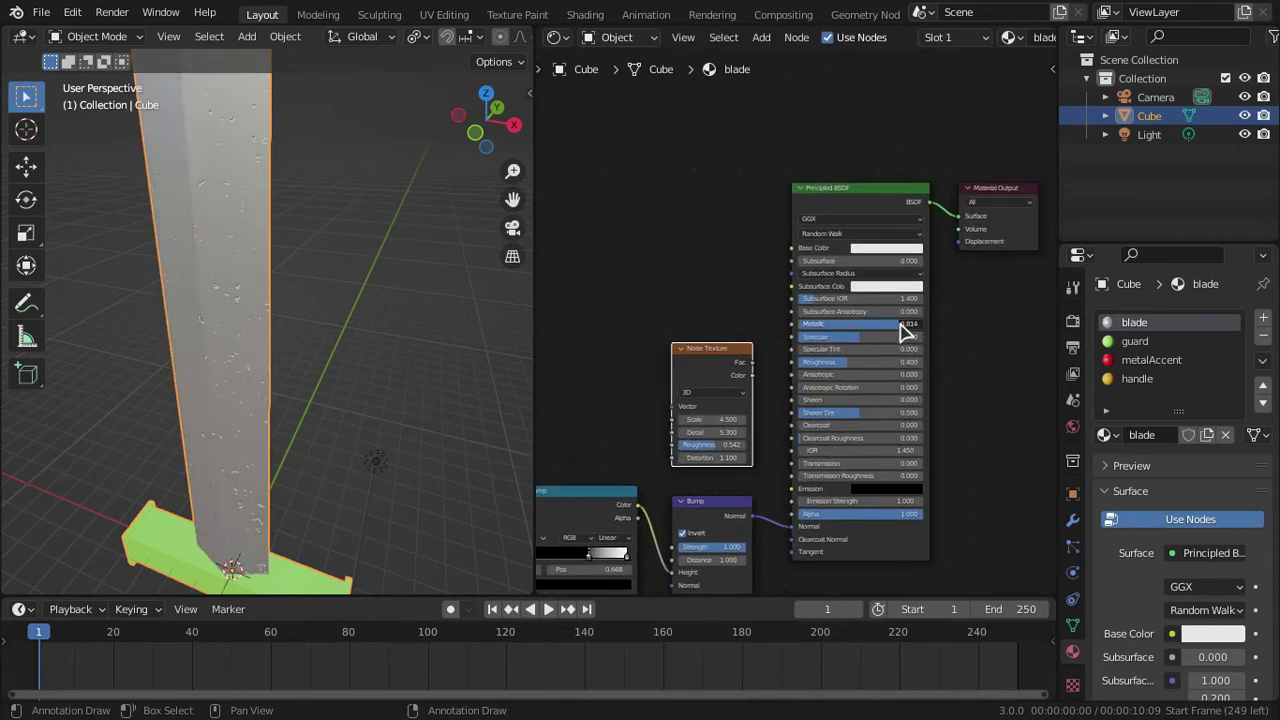
{"action": "key", "text": "g"}
{"action": "left_click", "coordinate": [705, 355]}
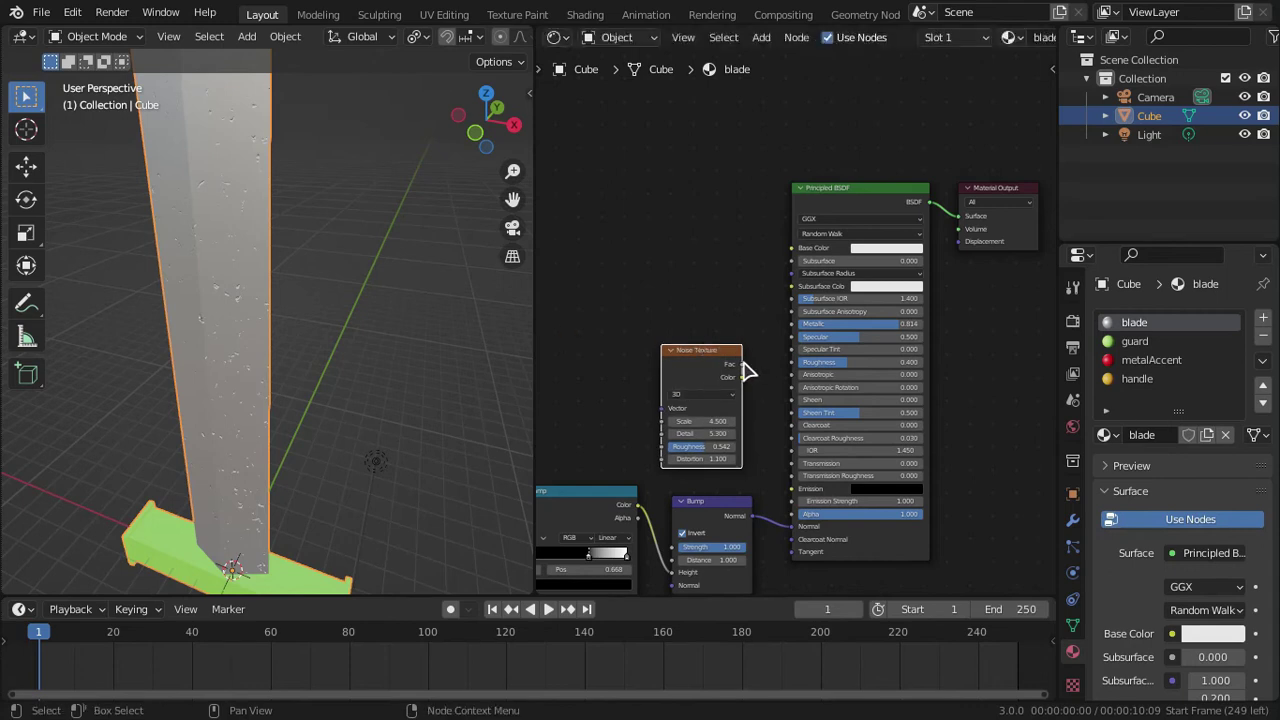
{"action": "scroll", "coordinate": [745, 370], "scroll_direction": "up", "scroll_amount": 1}
{"action": "mouse_move", "coordinate": [728, 377]}
{"action": "left_mouse_down"}
{"action": "mouse_move", "coordinate": [733, 338]}
{"action": "mouse_move", "coordinate": [791, 378]}
{"action": "left_mouse_up"}
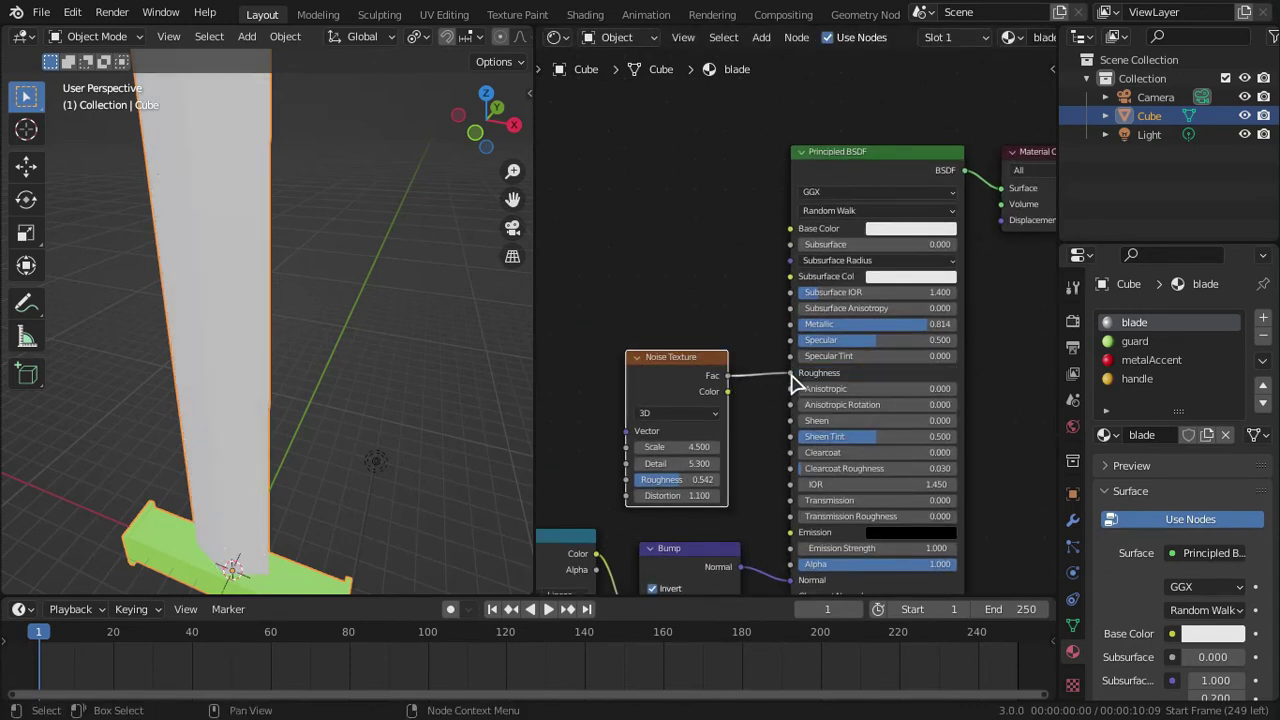
- Set the duplicated Noise Texture's Scale to 6.9 and check the metallic blade on the whole sword
{"action": "middle_click_drag", "start_coordinate": [377, 383], "coordinate": [424, 310]}
{"action": "scroll", "coordinate": [424, 310], "scroll_direction": "up", "scroll_amount": 4}
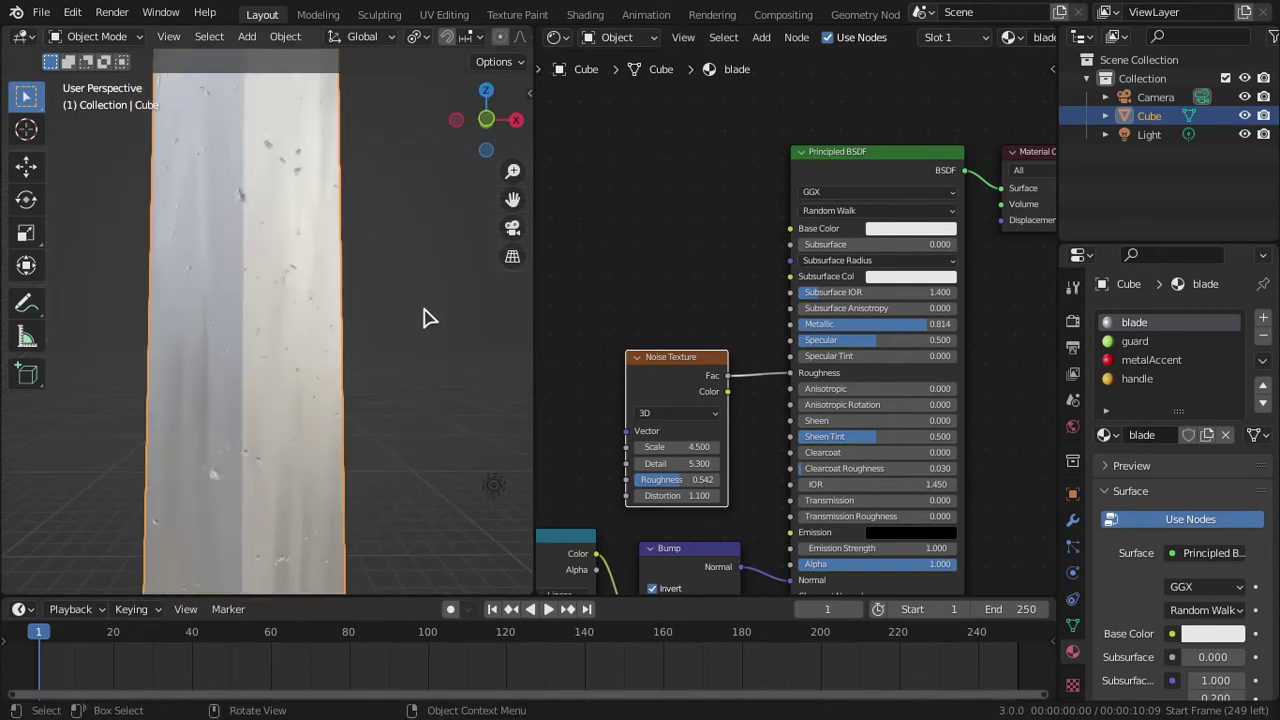
{"action": "left_click_drag", "start_coordinate": [676, 447], "coordinate": [700, 447]}
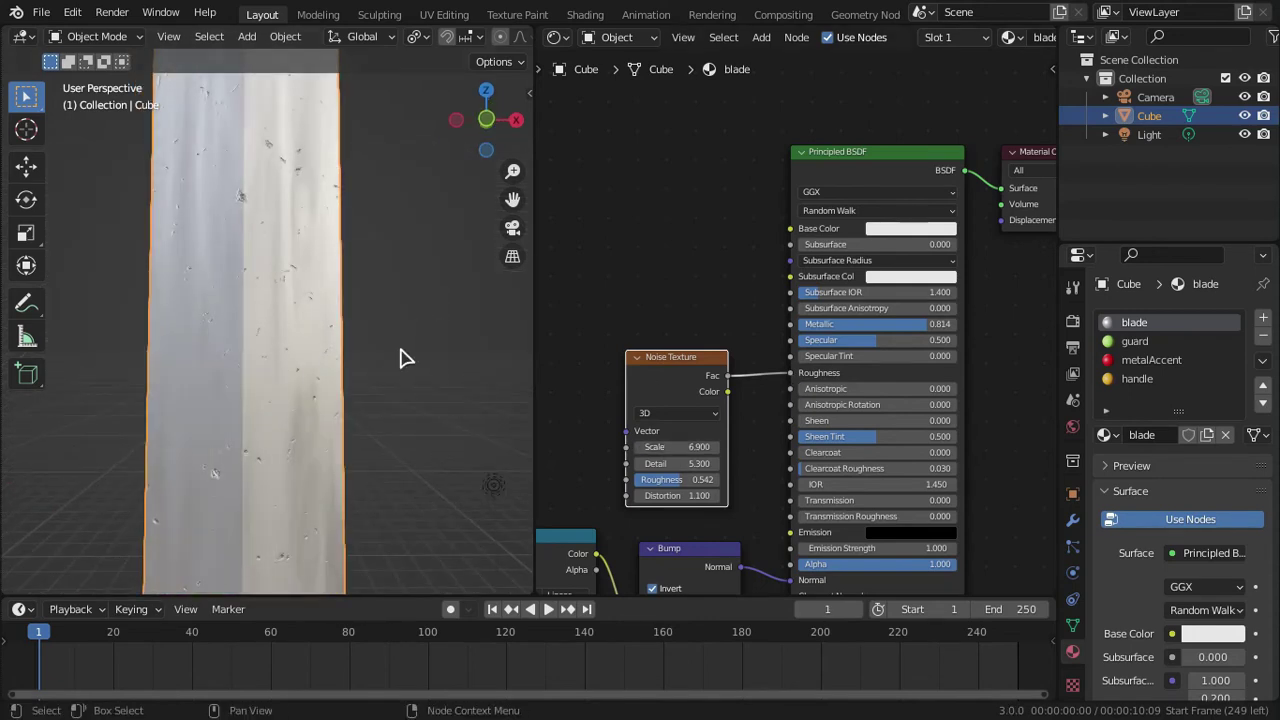
{"action": "scroll", "coordinate": [398, 352], "scroll_direction": "down", "scroll_amount": 6}
{"action": "middle_click_drag", "start_coordinate": [398, 349], "coordinate": [397, 383]}
{"action": "scroll", "coordinate": [397, 383], "scroll_direction": "down", "scroll_amount": 2}
{"action": "scroll", "coordinate": [634, 374], "scroll_direction": "down", "scroll_amount": 3}
{"action": "middle_click_drag", "start_coordinate": [675, 361], "coordinate": [766, 361]}
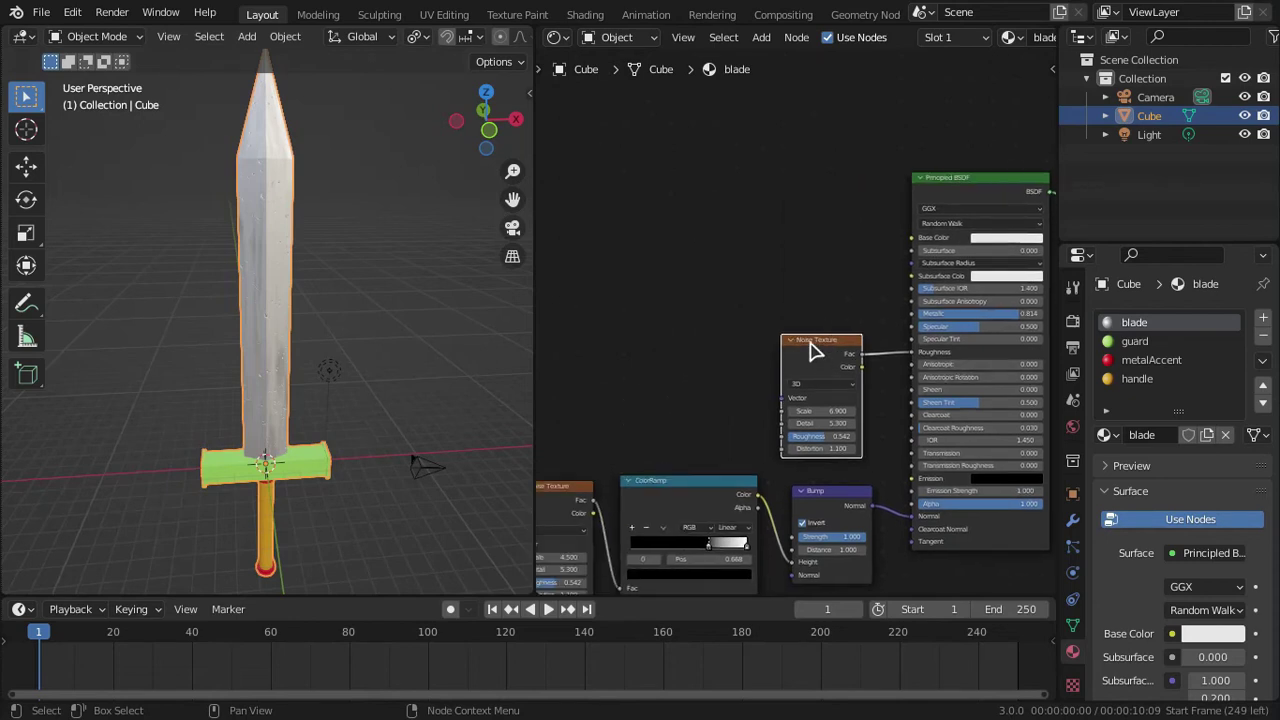
- Shift the Noise Texture node feeding Roughness slightly and examine the blade's dents and roughness up close
{"action": "left_click_drag", "start_coordinate": [812, 350], "coordinate": [818, 367]}
{"action": "scroll", "coordinate": [770, 305], "scroll_direction": "down", "scroll_amount": 1}
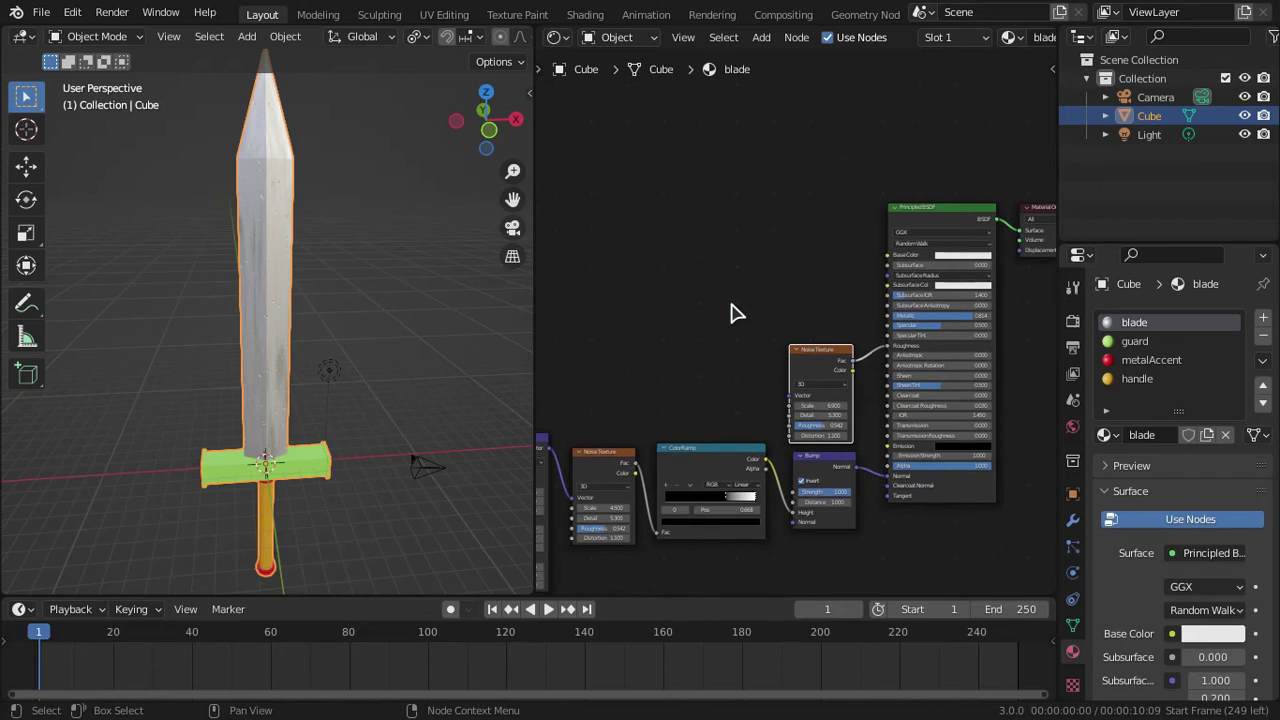
{"action": "scroll", "coordinate": [263, 334], "scroll_direction": "up", "scroll_amount": 8}
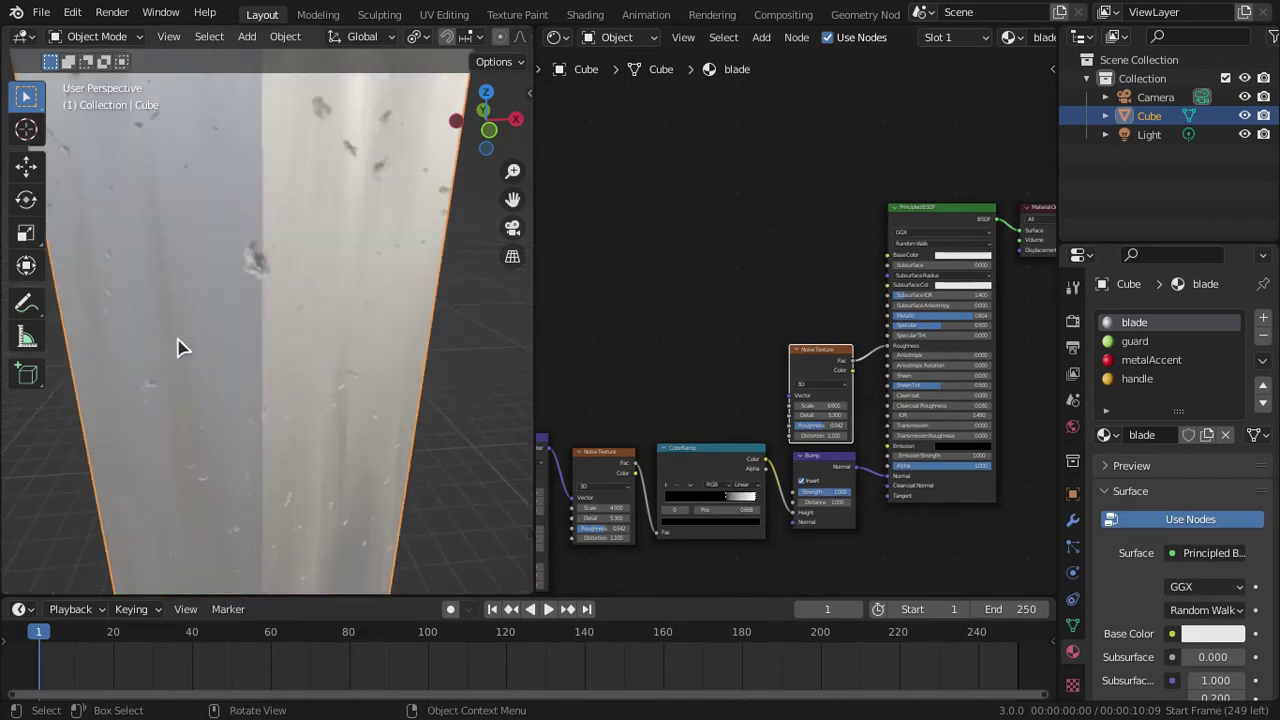
{"action": "scroll", "coordinate": [148, 376], "scroll_direction": "up", "scroll_amount": 2}
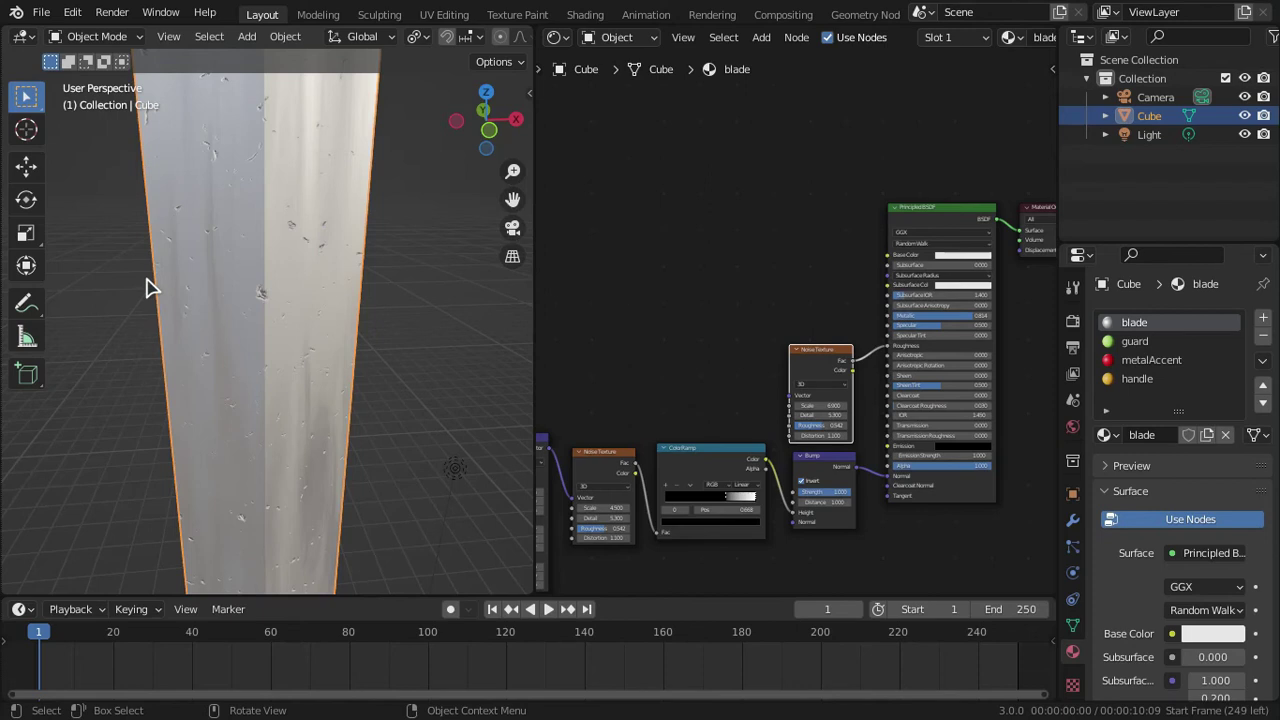
{"action": "middle_click_drag", "start_coordinate": [148, 288], "coordinate": [176, 363]}
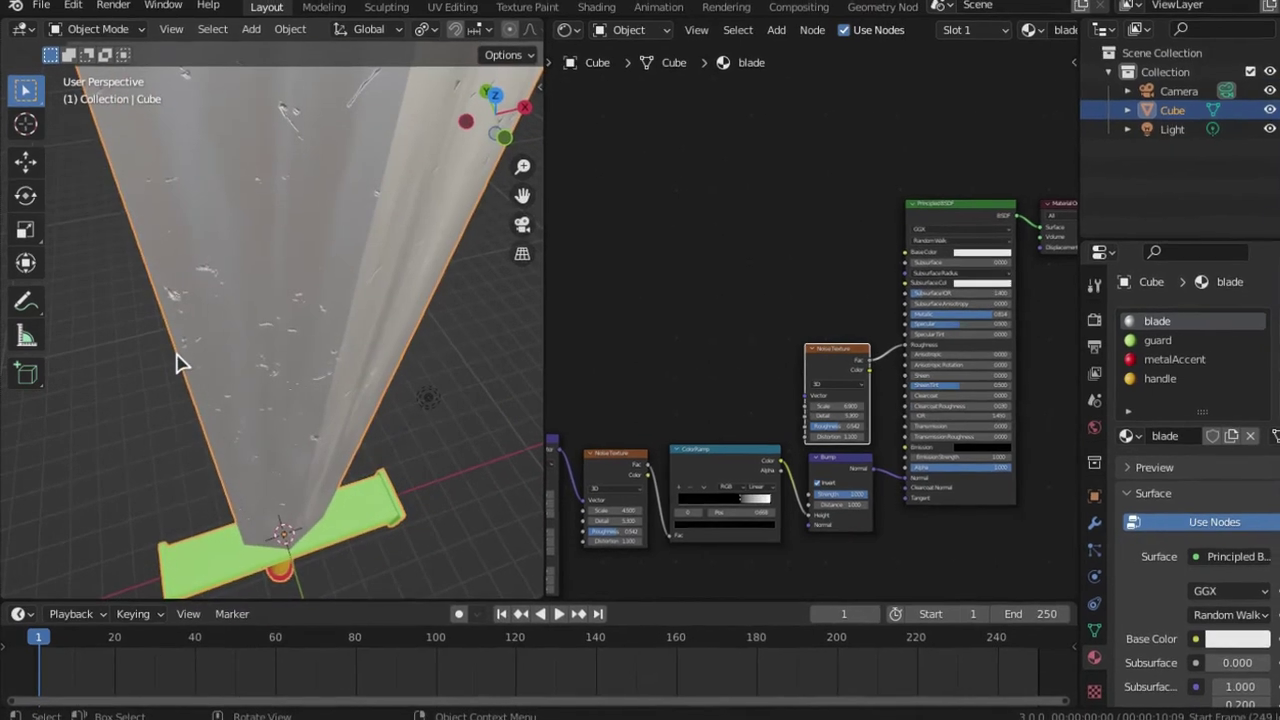
{"action": "scroll", "coordinate": [176, 363], "scroll_direction": "down", "scroll_amount": 4}
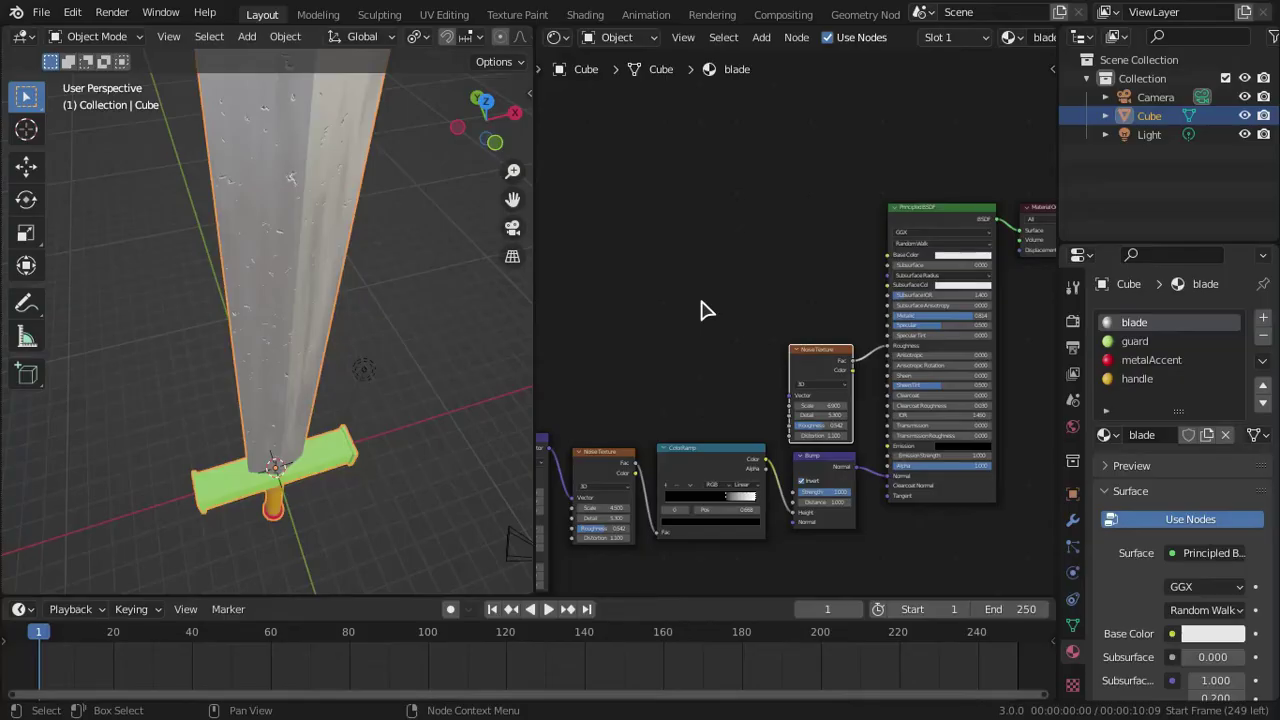
- Duplicate the Texture Coordinate, Mapping, Noise Texture and ColorRamp nodes together and place the copies above the originals
{"action": "scroll", "coordinate": [691, 291], "scroll_direction": "down", "scroll_amount": 1}
{"action": "middle_click_drag", "start_coordinate": [689, 291], "coordinate": [852, 332]}
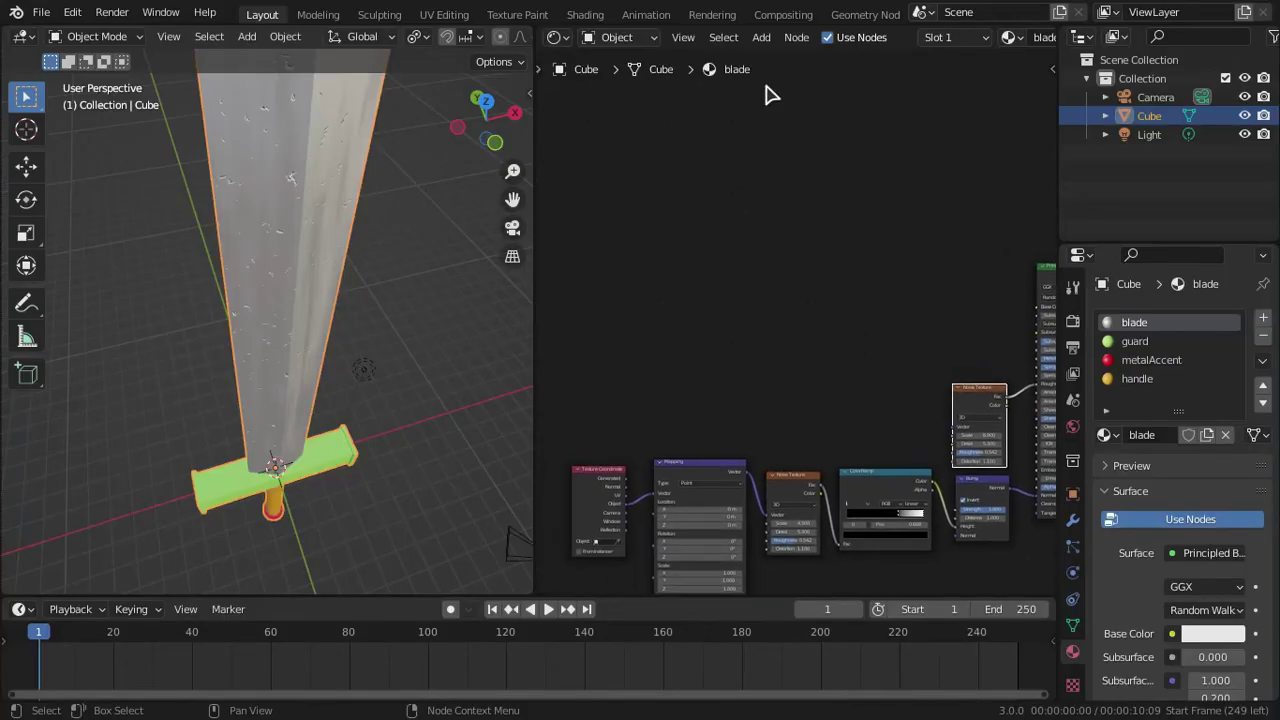
{"action": "left_click", "coordinate": [762, 38]}
{"action": "left_click", "coordinate": [760, 40]}
{"action": "middle_click_drag", "start_coordinate": [759, 327], "coordinate": [804, 293]}
{"action": "left_click_drag", "start_coordinate": [829, 343], "coordinate": [571, 565]}
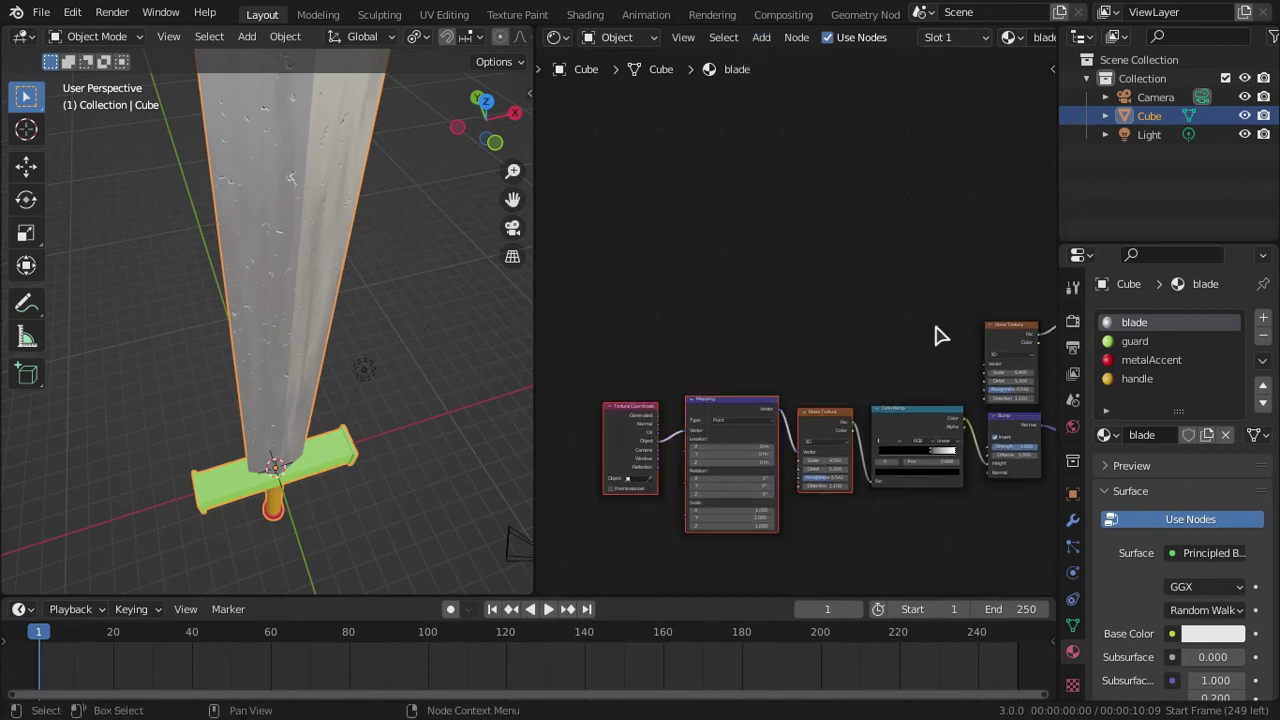
{"action": "left_click_drag", "start_coordinate": [936, 327], "coordinate": [615, 545]}
{"action": "key", "text": "shift+d"}
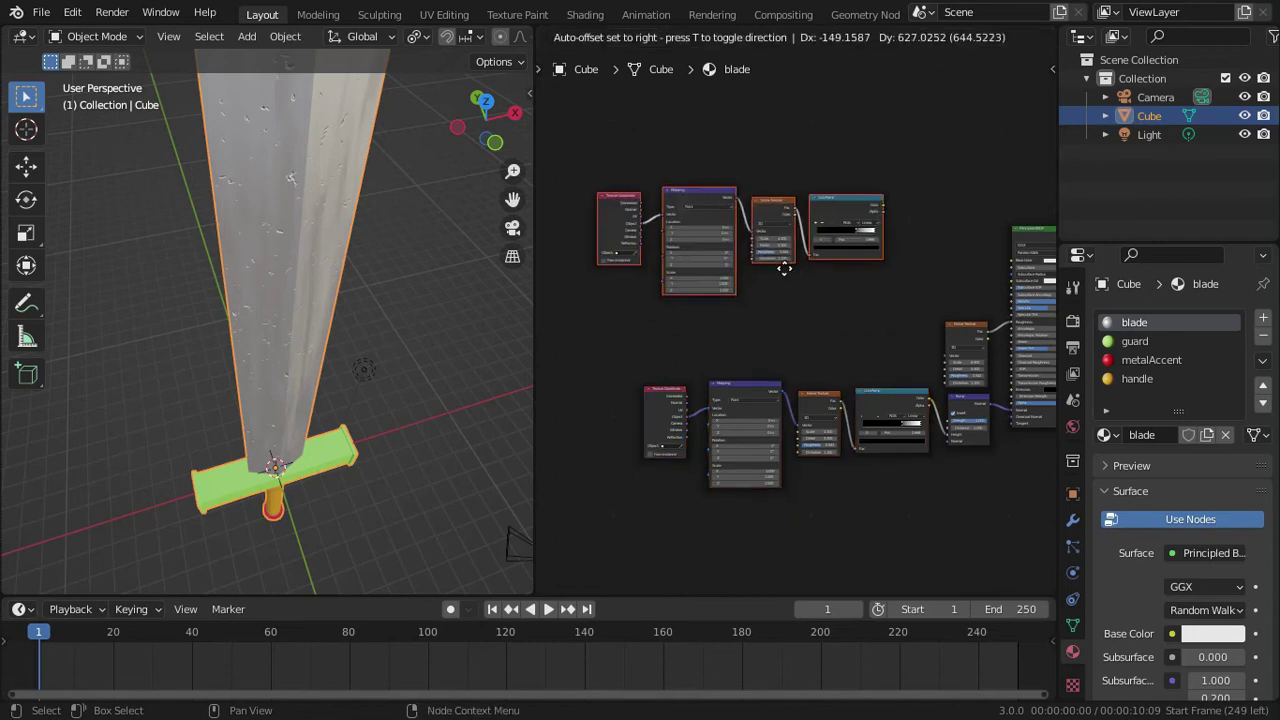
{"action": "left_click", "coordinate": [770, 293]}
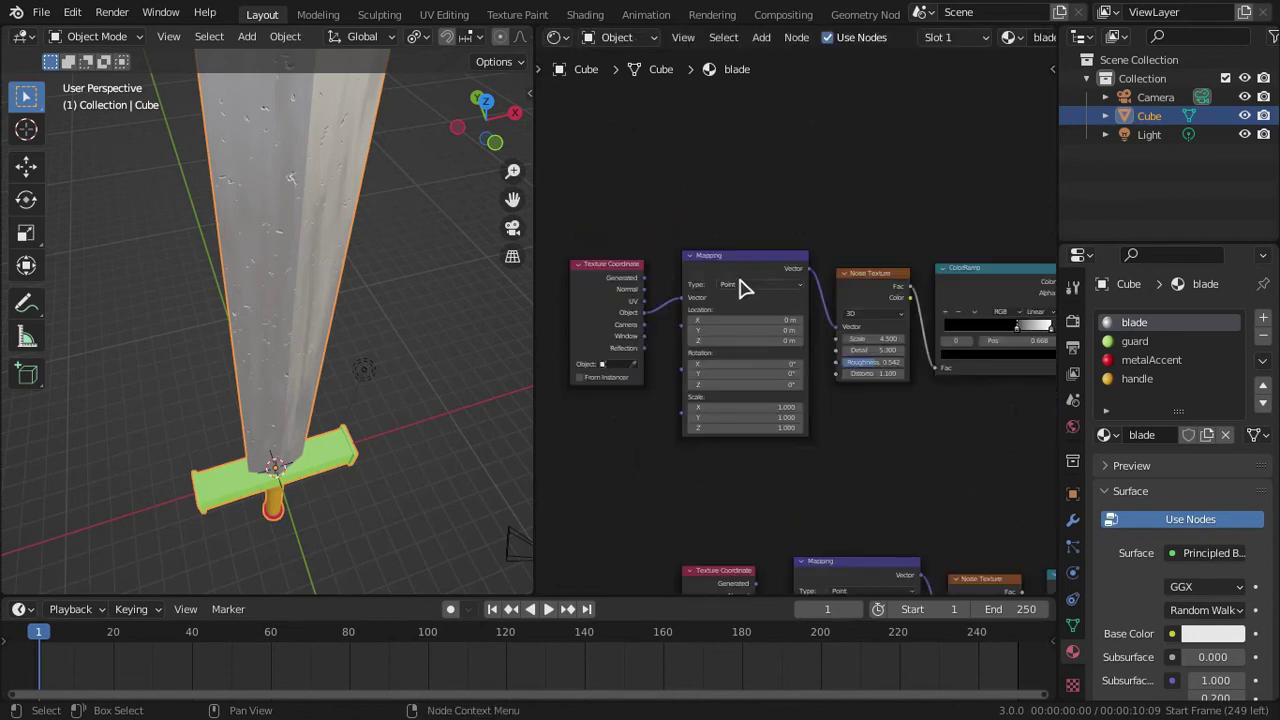
- Set the black stop of the duplicated ColorRamp to position 0.000
{"action": "middle_click_drag", "start_coordinate": [932, 307], "coordinate": [816, 311]}
{"action": "scroll", "coordinate": [815, 310], "scroll_direction": "up", "scroll_amount": 1}
{"action": "scroll", "coordinate": [820, 320], "scroll_direction": "right", "scroll_amount": 3, "text": "ctrl"}
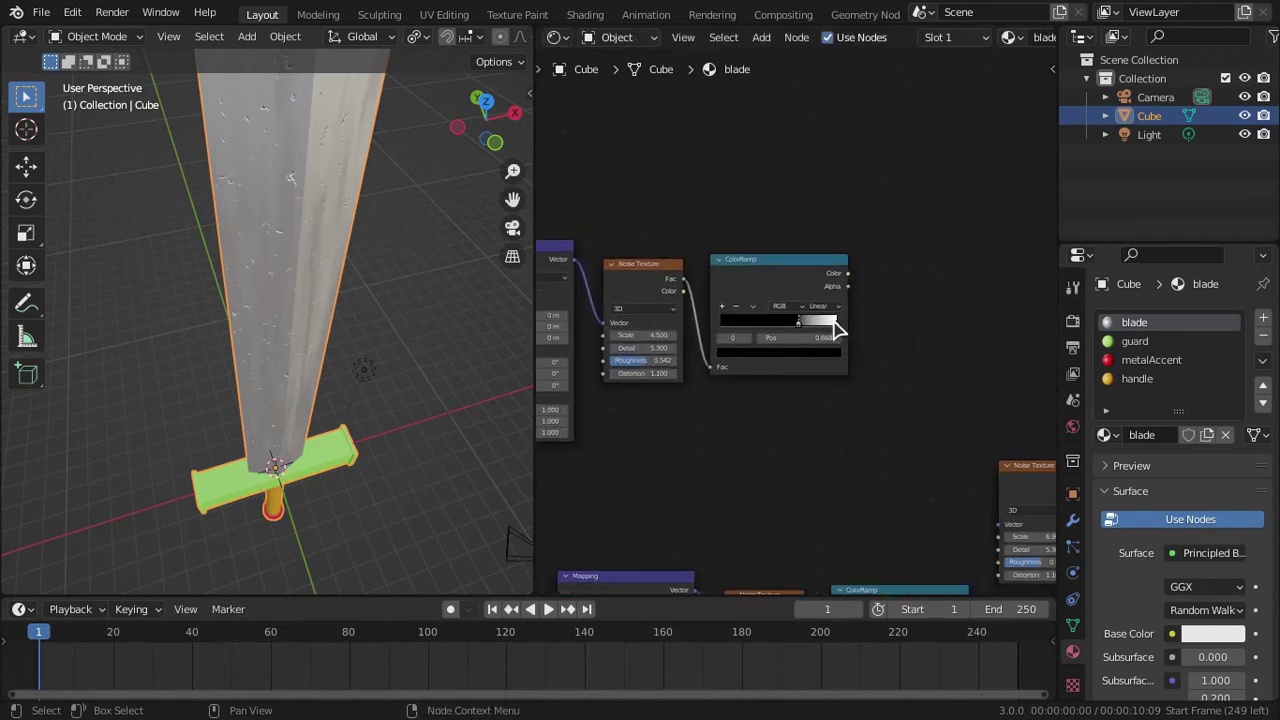
{"action": "left_click_drag", "start_coordinate": [805, 330], "coordinate": [710, 352]}
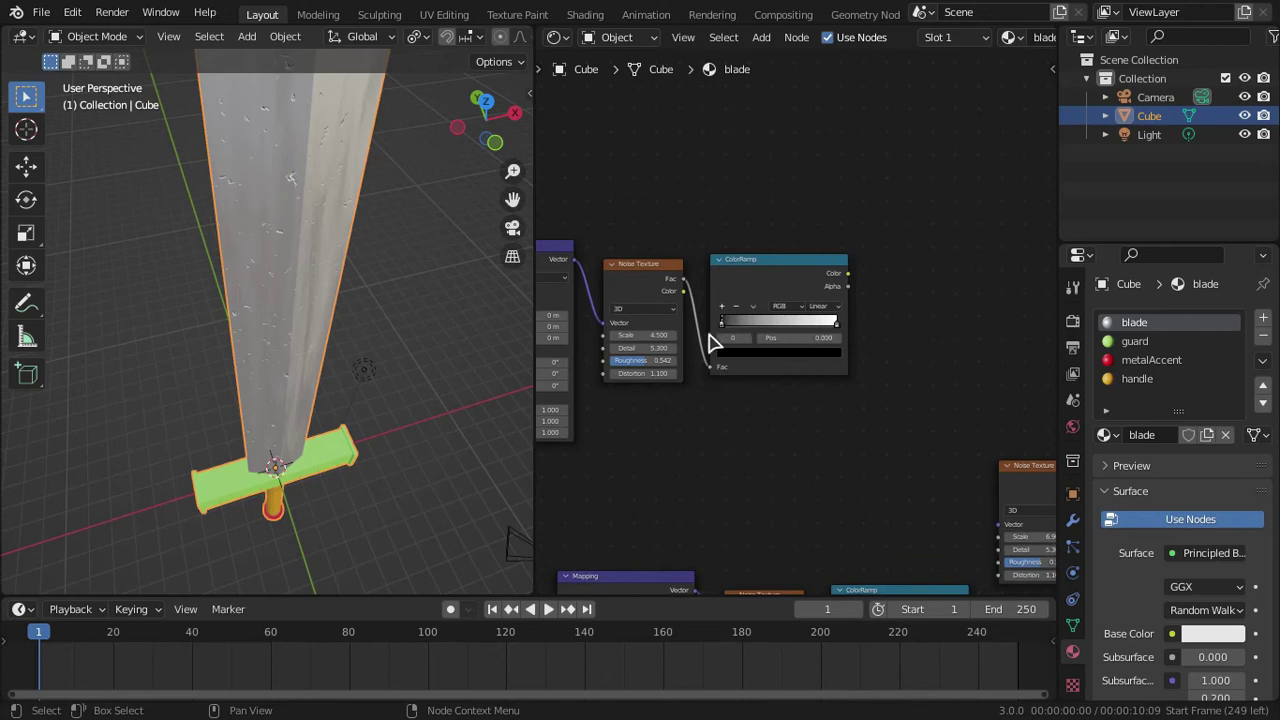
- Move the duplicated node chain to the upper left of the bump chain, leaving free space after its ColorRamp
{"action": "scroll", "coordinate": [730, 330], "scroll_direction": "down", "scroll_amount": 8}
{"action": "key", "text": "g"}
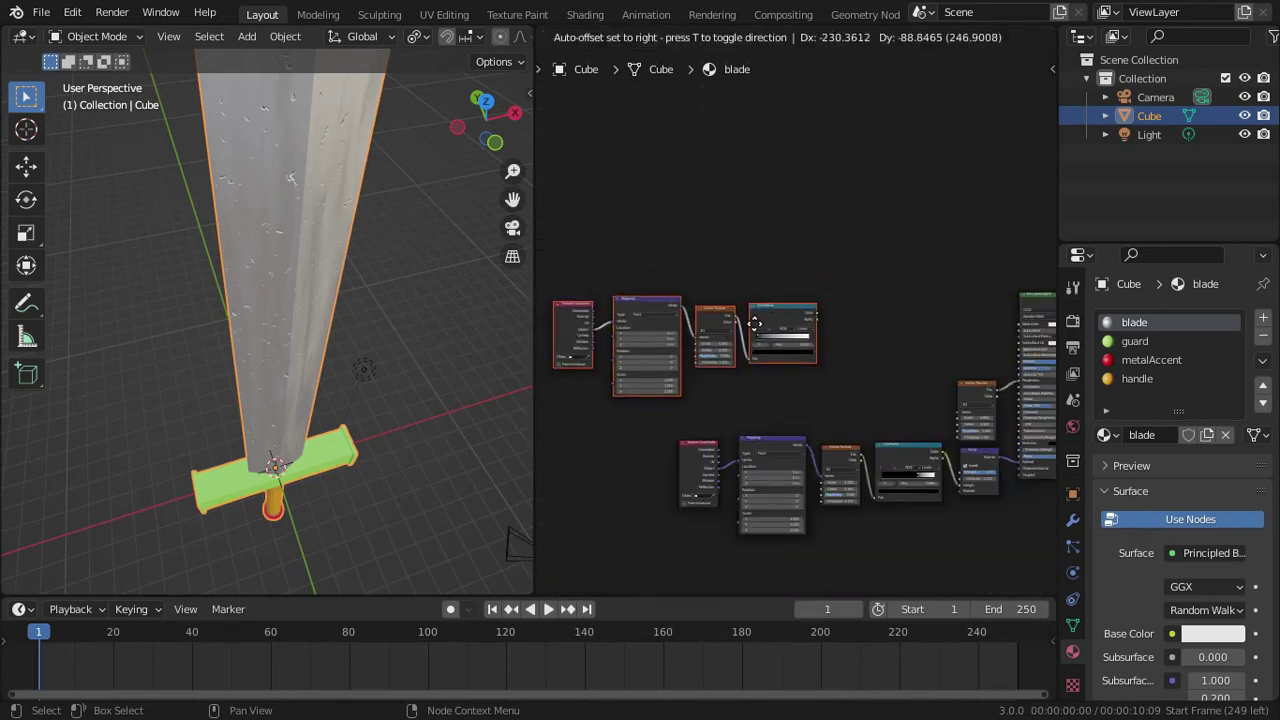
{"action": "left_click", "coordinate": [806, 254]}
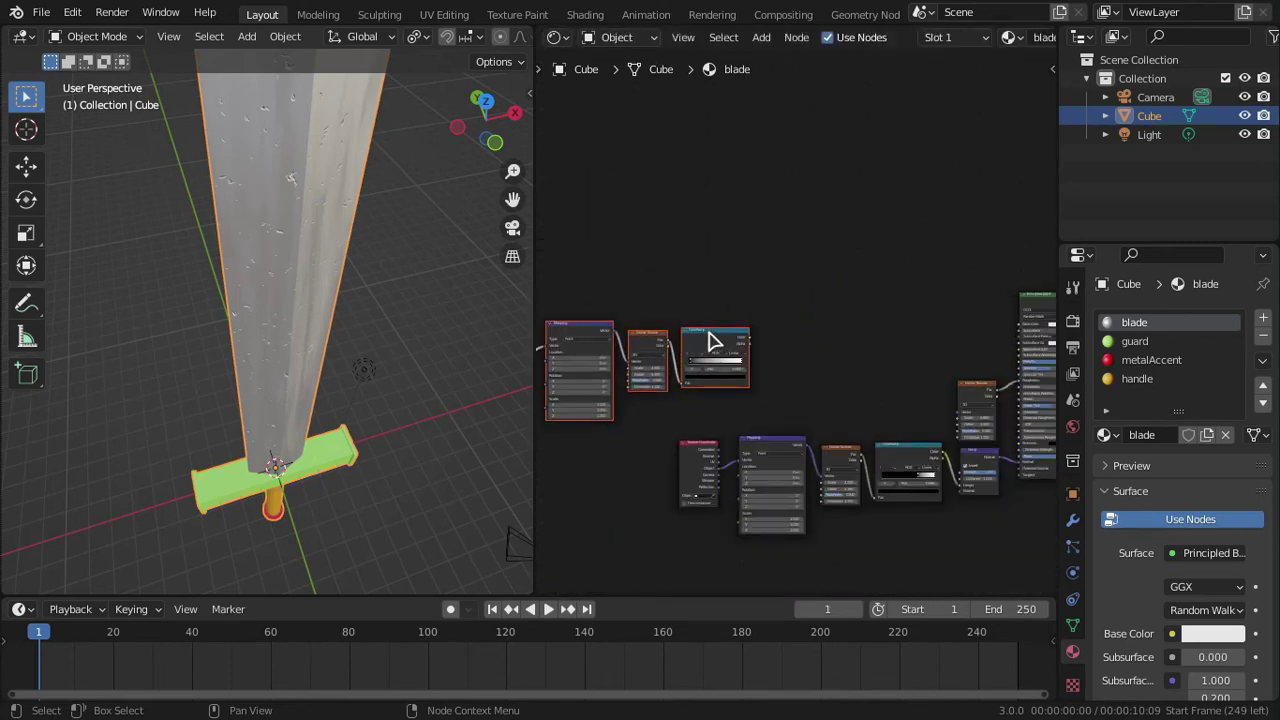
{"action": "left_click_drag", "start_coordinate": [708, 340], "coordinate": [764, 306]}
{"action": "left_click", "coordinate": [798, 250]}
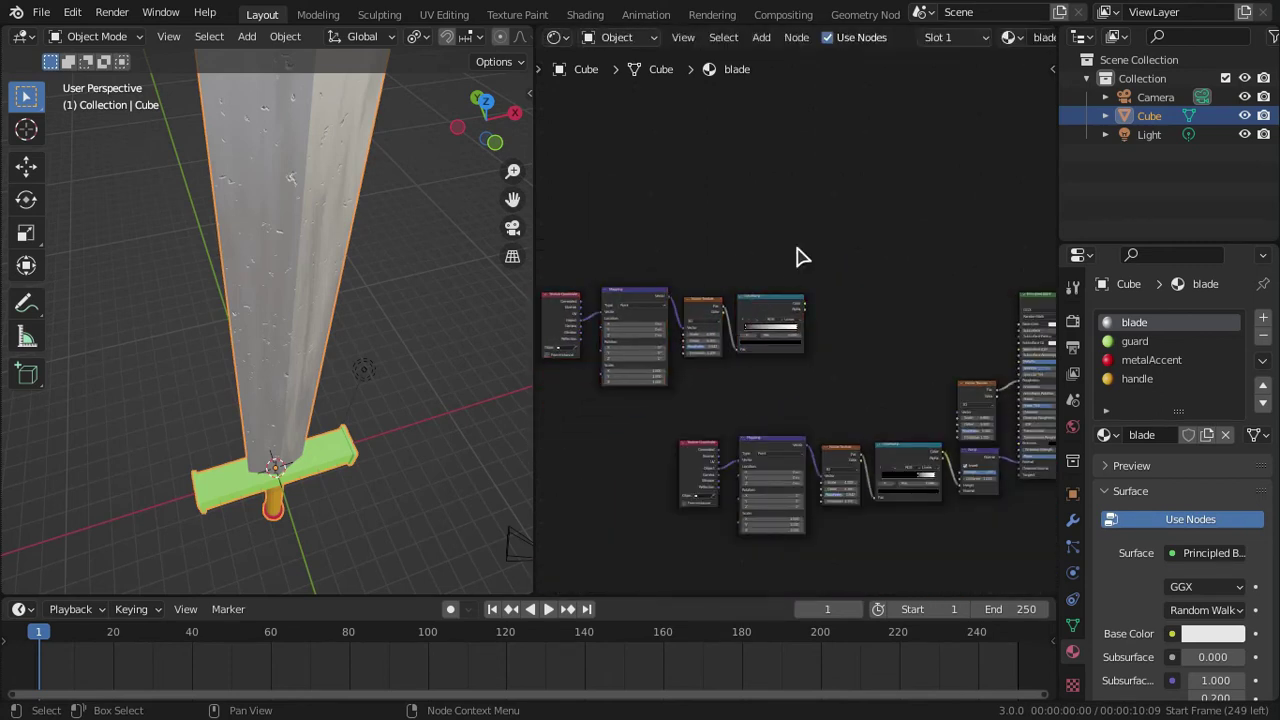
- Add an Ambient Occlusion node and place it just after the duplicated ColorRamp
{"action": "key", "text": "shift+a"}
{"action": "left_click", "coordinate": [798, 251]}
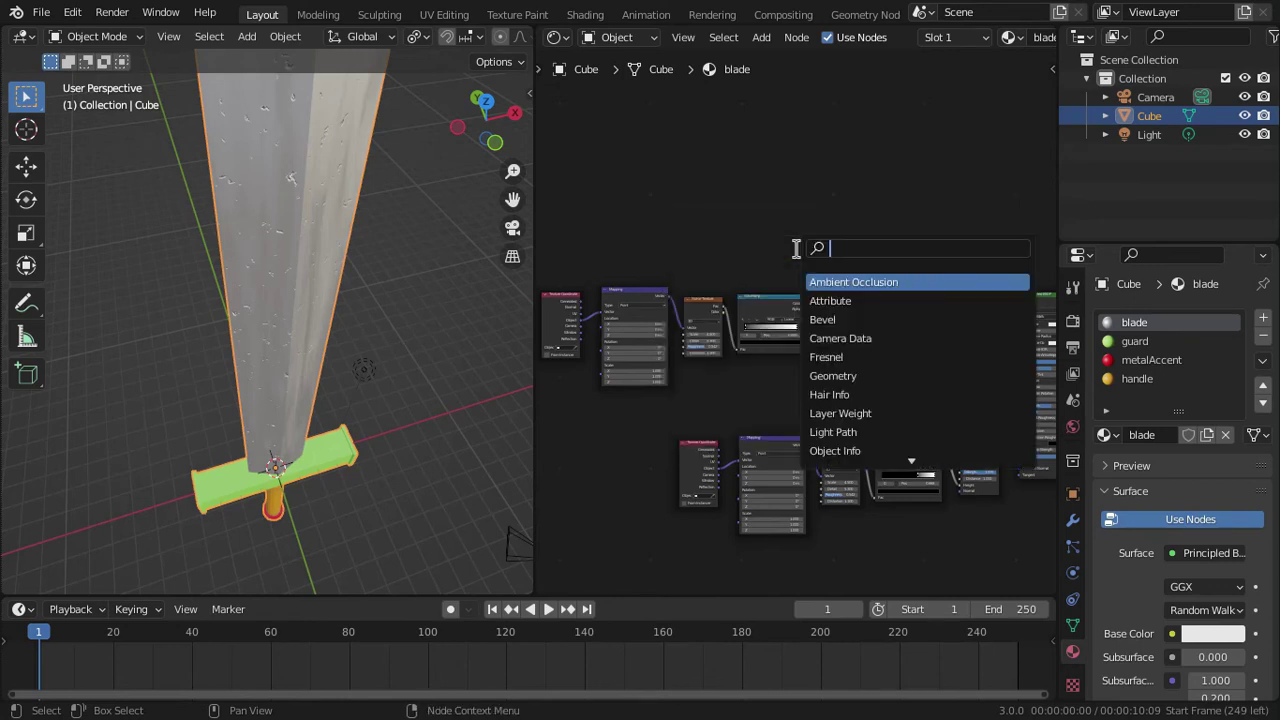
{"action": "left_click", "coordinate": [890, 282]}
{"action": "left_click", "coordinate": [904, 316]}
{"action": "scroll", "coordinate": [889, 271], "scroll_direction": "up", "scroll_amount": 3}
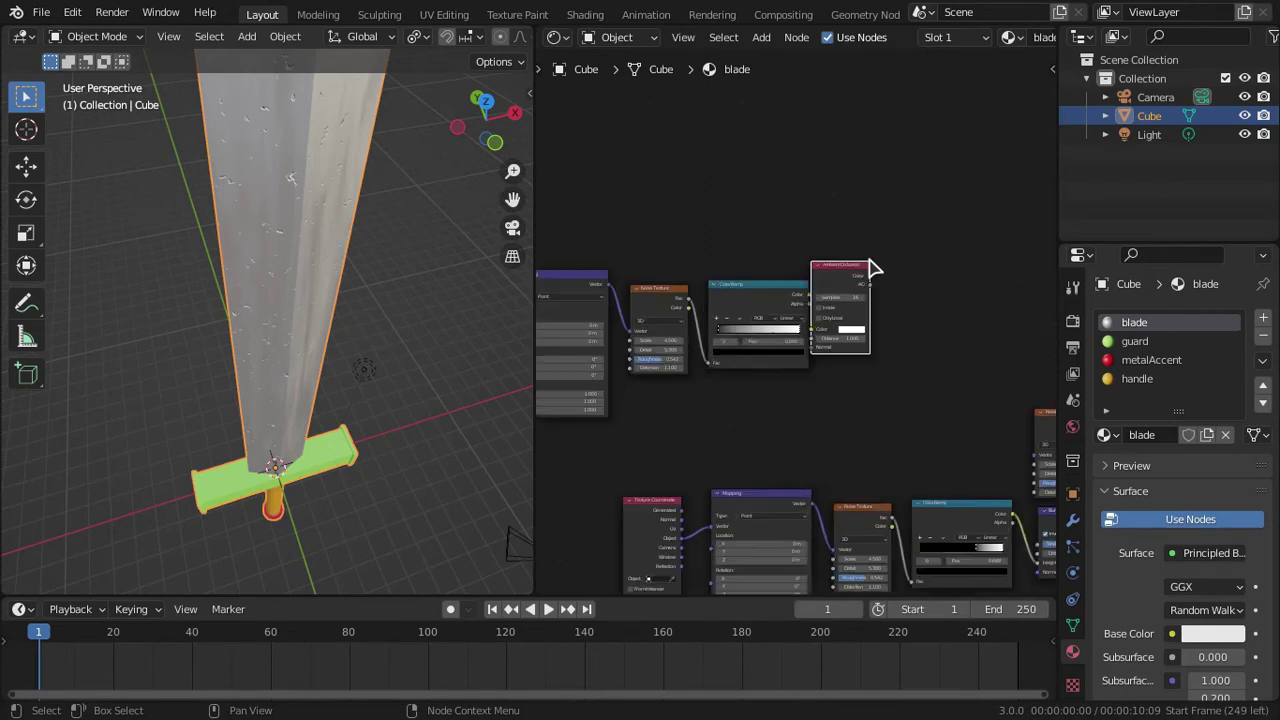
{"action": "left_click", "coordinate": [857, 282]}
{"action": "scroll", "coordinate": [852, 286], "scroll_direction": "up", "scroll_amount": 2}
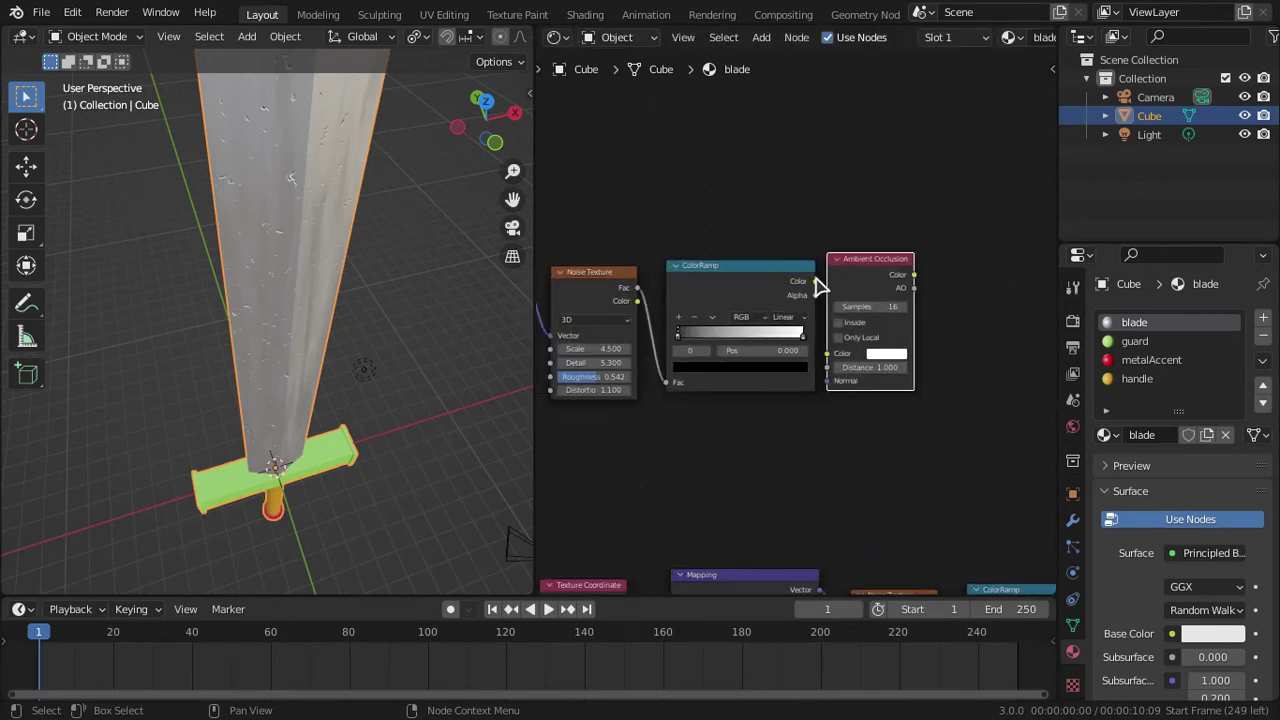
- Link the duplicated ColorRamp's Color to the Ambient Occlusion node's Distance and enable its Inside option
{"action": "left_click_drag", "start_coordinate": [844, 268], "coordinate": [843, 350]}
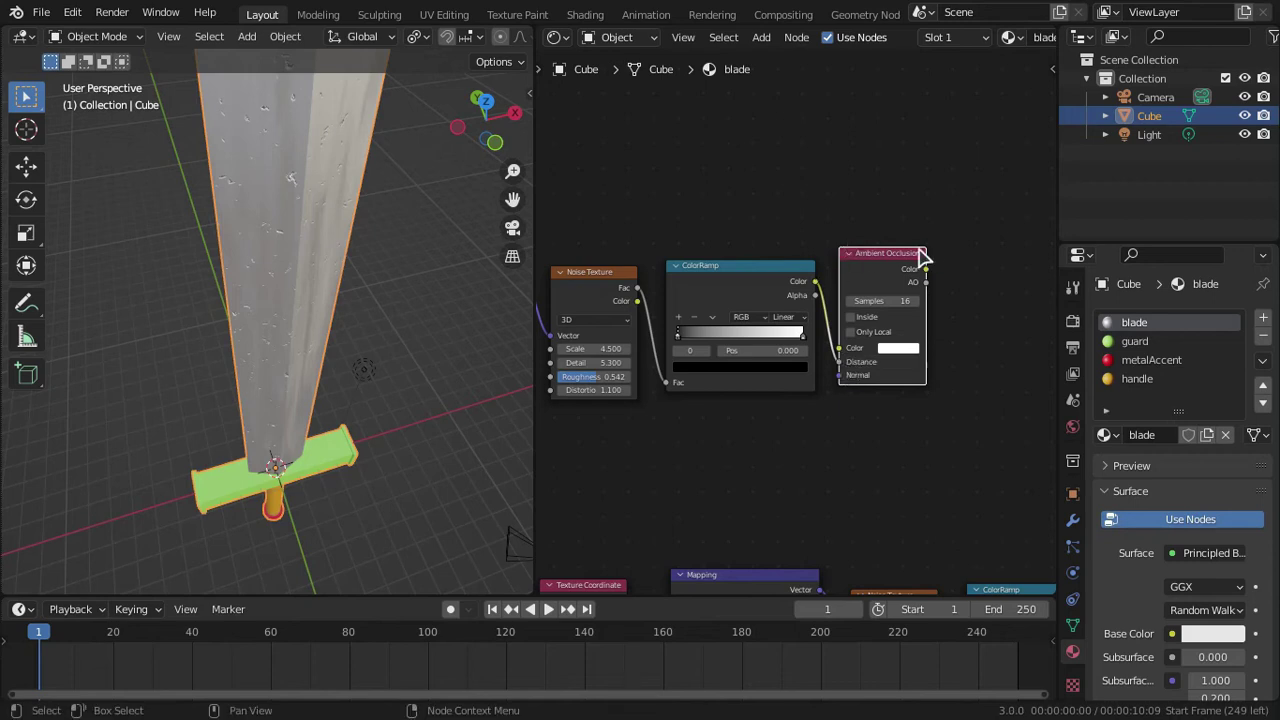
{"action": "scroll", "coordinate": [922, 258], "scroll_direction": "up", "scroll_amount": 3}
{"action": "left_click", "coordinate": [662, 349]}
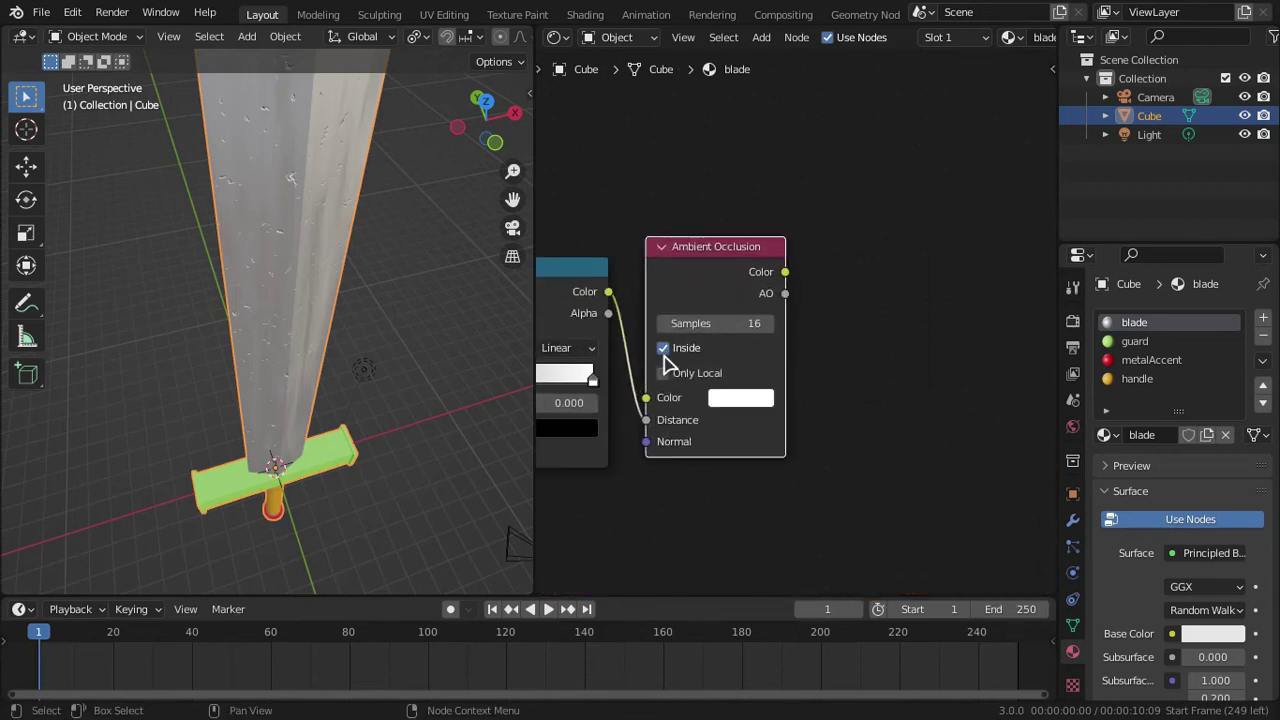
- Add an Invert node and place it after the Ambient Occlusion node
{"action": "scroll", "coordinate": [677, 260], "scroll_direction": "down", "scroll_amount": 5}
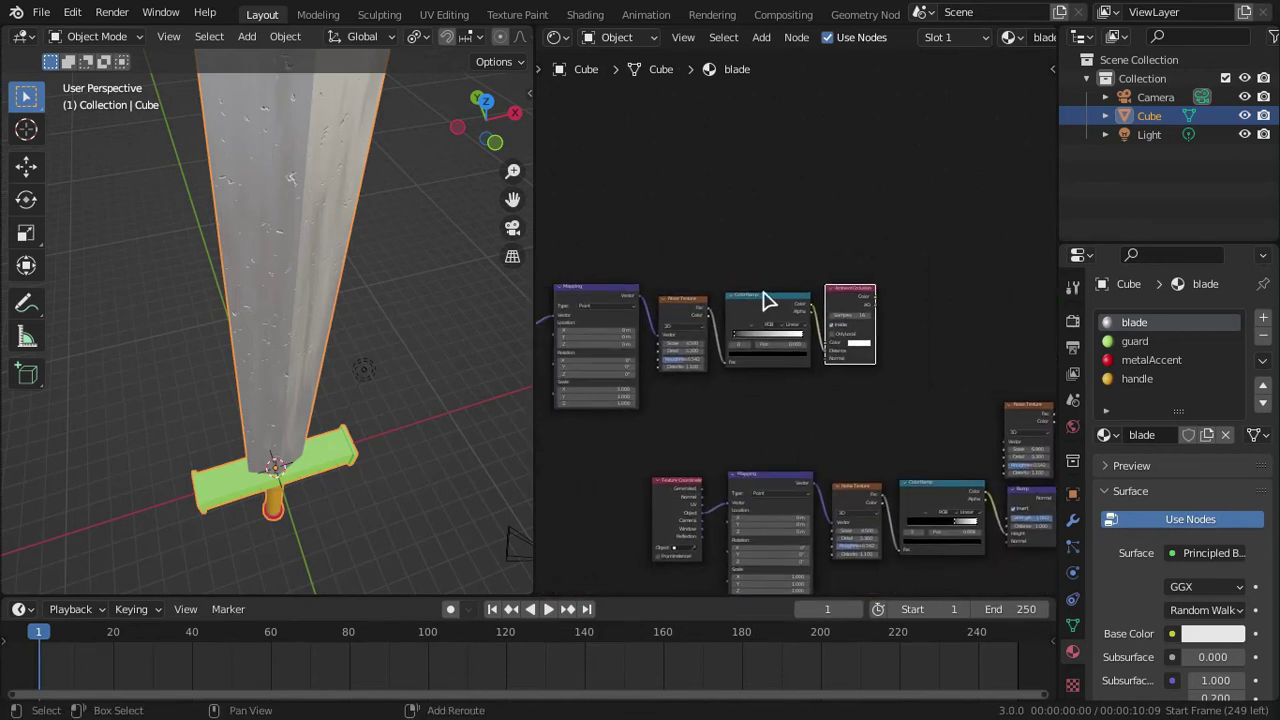
{"action": "key", "text": "shift+a"}
{"action": "left_click", "coordinate": [762, 293]}
{"action": "type", "text": "in"}
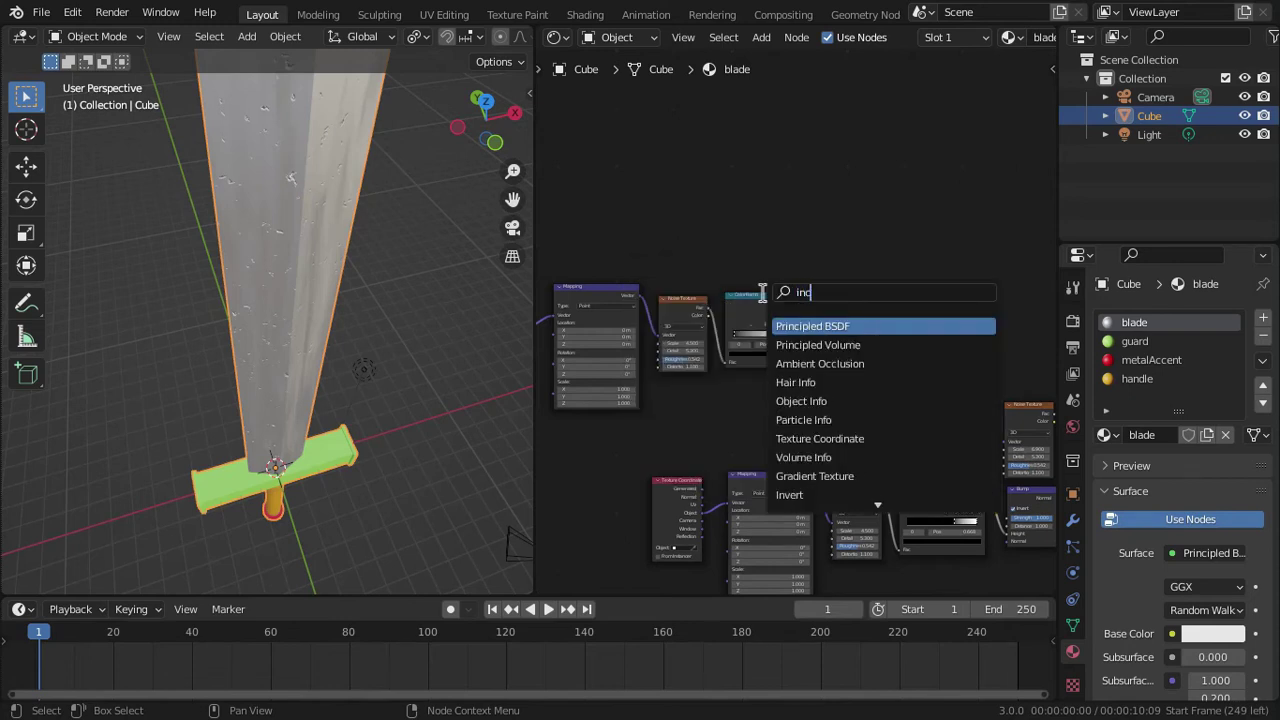
{"action": "left_click", "coordinate": [792, 326]}
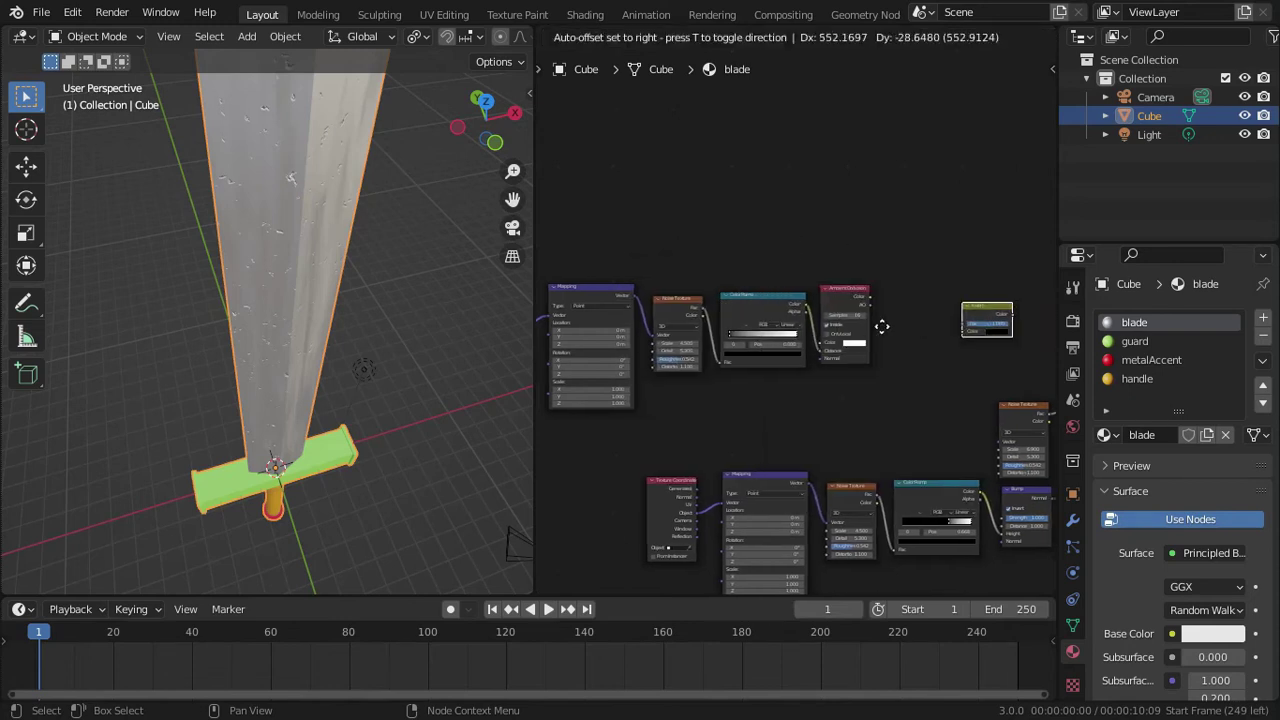
{"action": "left_click", "coordinate": [910, 302]}
- Align the Invert node beside Ambient Occlusion and link the Ambient Occlusion's Color output to the Invert node's Color input
{"action": "middle_click_drag", "start_coordinate": [910, 298], "coordinate": [786, 320]}
{"action": "scroll", "coordinate": [786, 320], "scroll_direction": "up", "scroll_amount": 3}
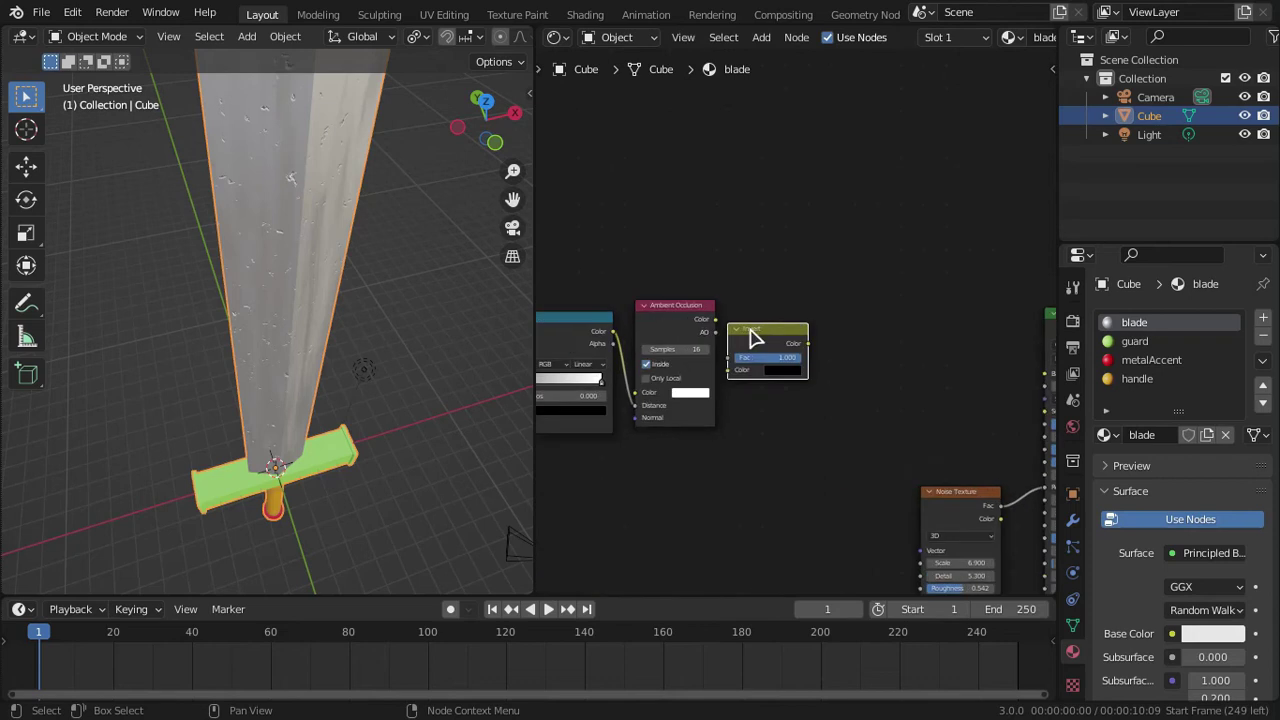
{"action": "key", "text": "g"}
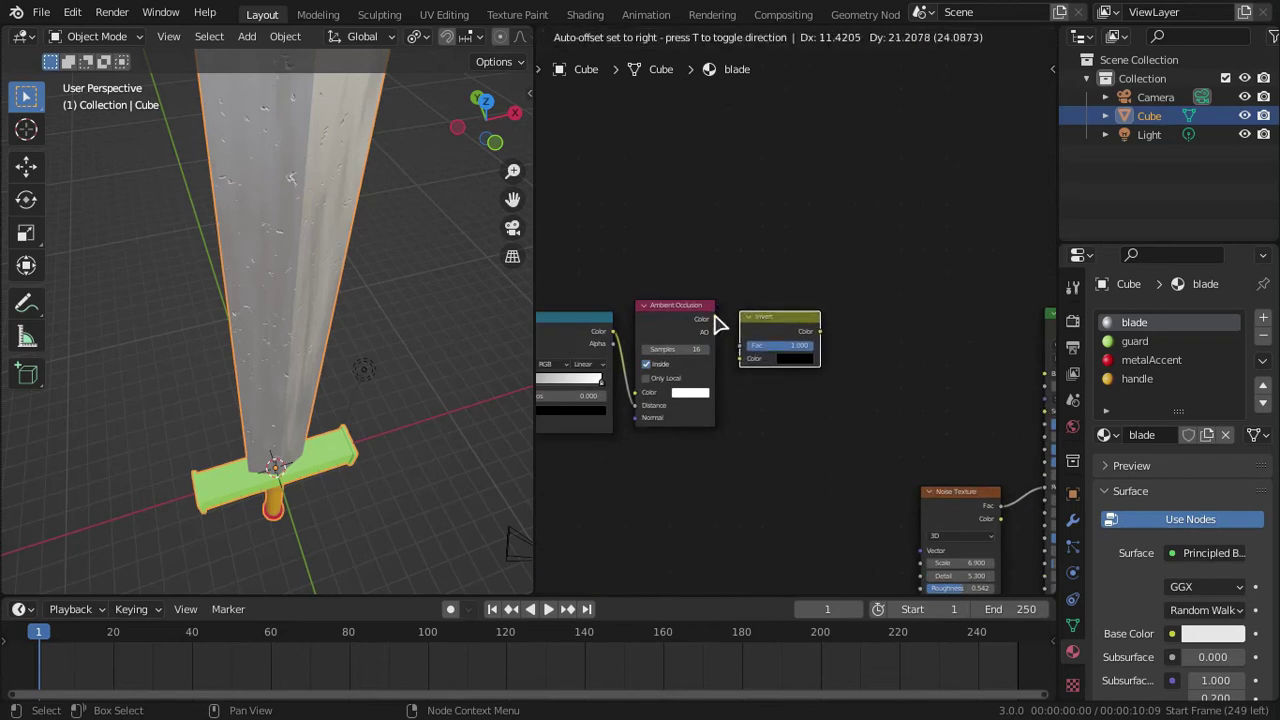
{"action": "left_click", "coordinate": [714, 329]}
{"action": "left_click_drag", "start_coordinate": [716, 320], "coordinate": [740, 360]}
- Duplicate the ColorRamp that precedes Ambient Occlusion and place the copy after the Invert node
{"action": "scroll", "coordinate": [740, 360], "scroll_direction": "down", "scroll_amount": 5}
{"action": "middle_click_drag", "start_coordinate": [740, 360], "coordinate": [835, 368]}
{"action": "left_click", "coordinate": [750, 338]}
{"action": "key", "text": "shift+d"}
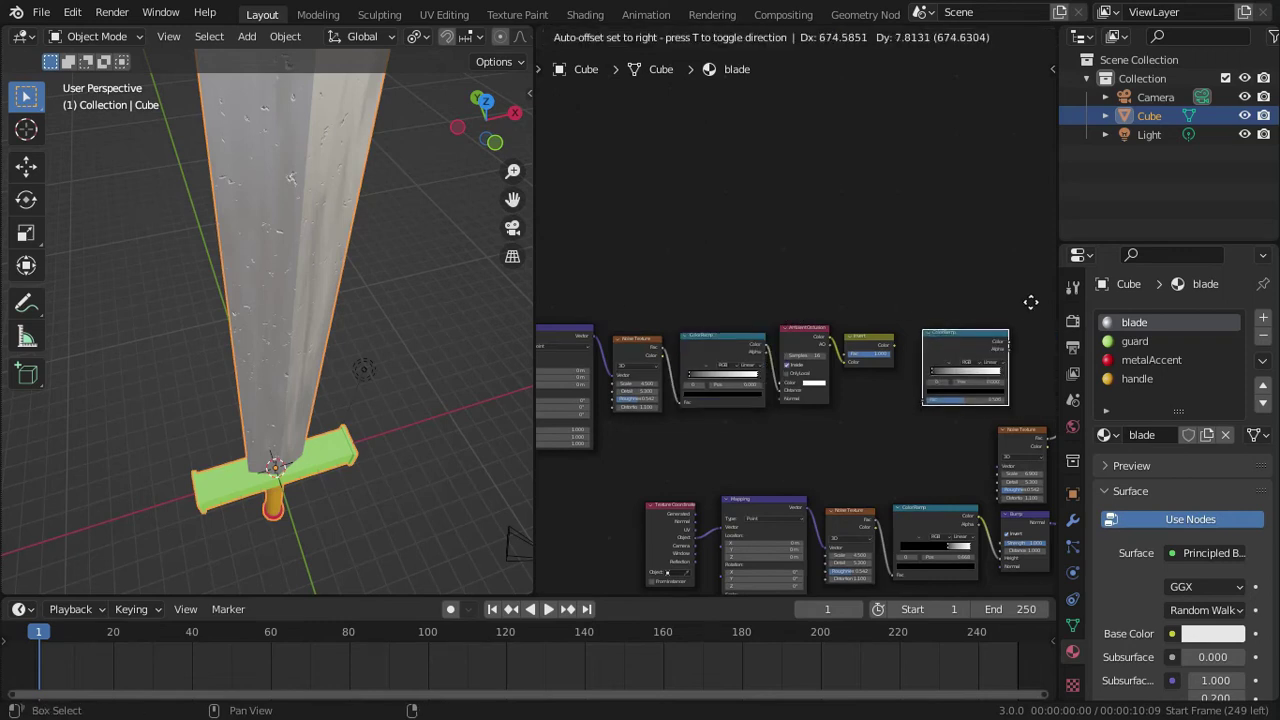
{"action": "left_click", "coordinate": [1014, 294]}
- Select the whole upper chain, from Texture Coordinate to the new ColorRamp, and move it left, away from the Principled BSDF
{"action": "scroll", "coordinate": [871, 306], "scroll_direction": "down", "scroll_amount": 3}
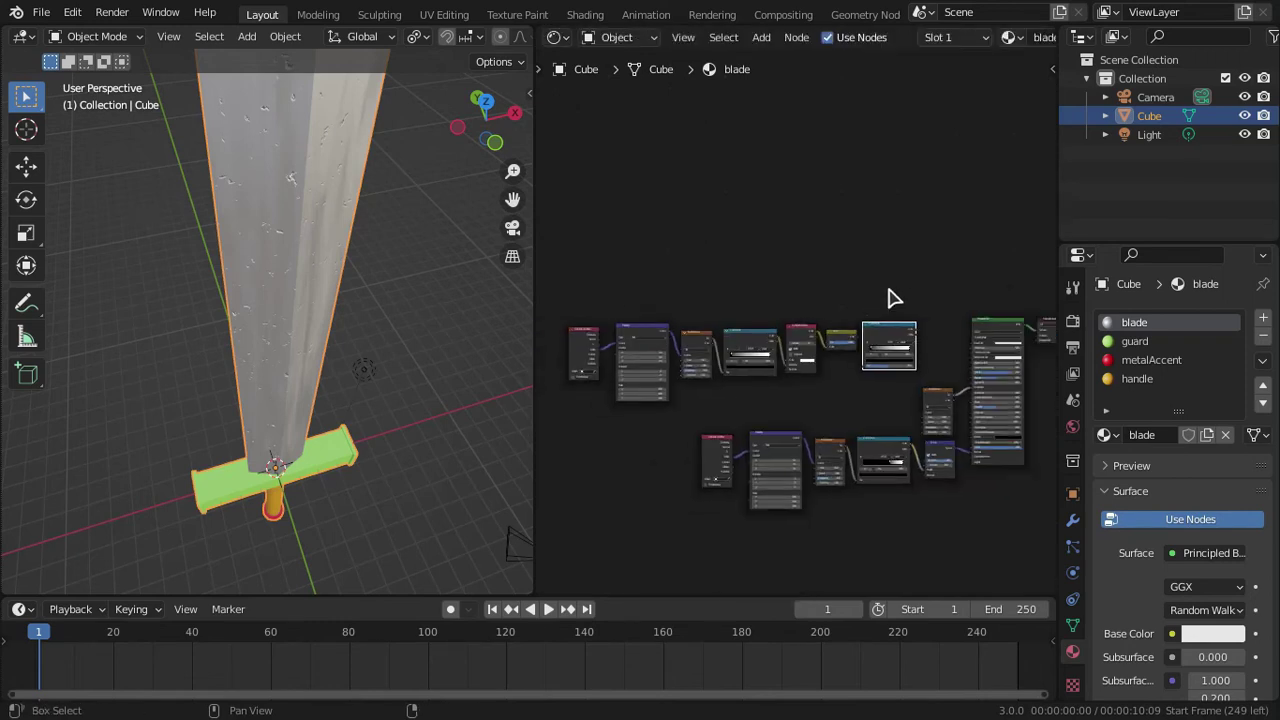
{"action": "left_click_drag", "start_coordinate": [893, 298], "coordinate": [563, 411]}
{"action": "left_click_drag", "start_coordinate": [894, 334], "coordinate": [857, 323]}
{"action": "scroll", "coordinate": [822, 309], "scroll_direction": "up", "scroll_amount": 2}
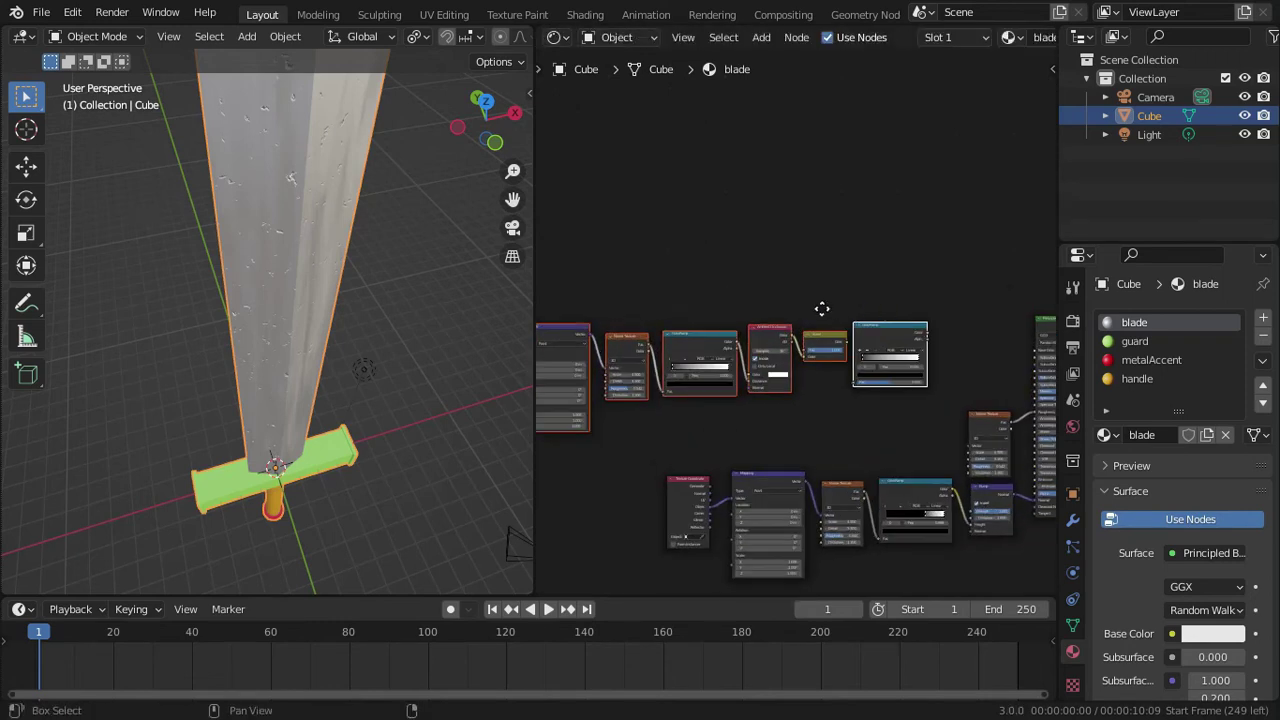
{"action": "scroll", "coordinate": [805, 316], "scroll_direction": "up", "scroll_amount": 2}
- Duplicate the ColorRamp beside the Invert node and stack the copy directly above it
{"action": "left_click", "coordinate": [797, 354]}
{"action": "scroll", "coordinate": [785, 360], "scroll_direction": "up", "scroll_amount": 1}
{"action": "key", "text": "shift+d"}
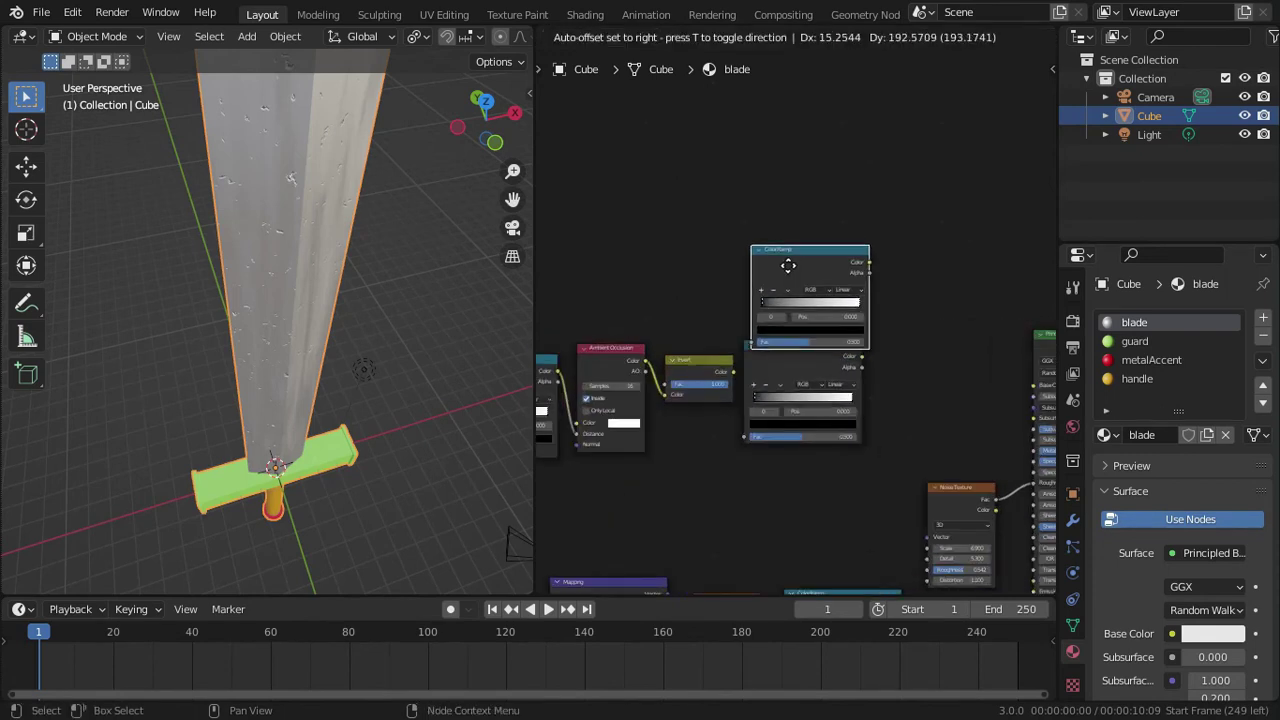
{"action": "left_click", "coordinate": [785, 262]}
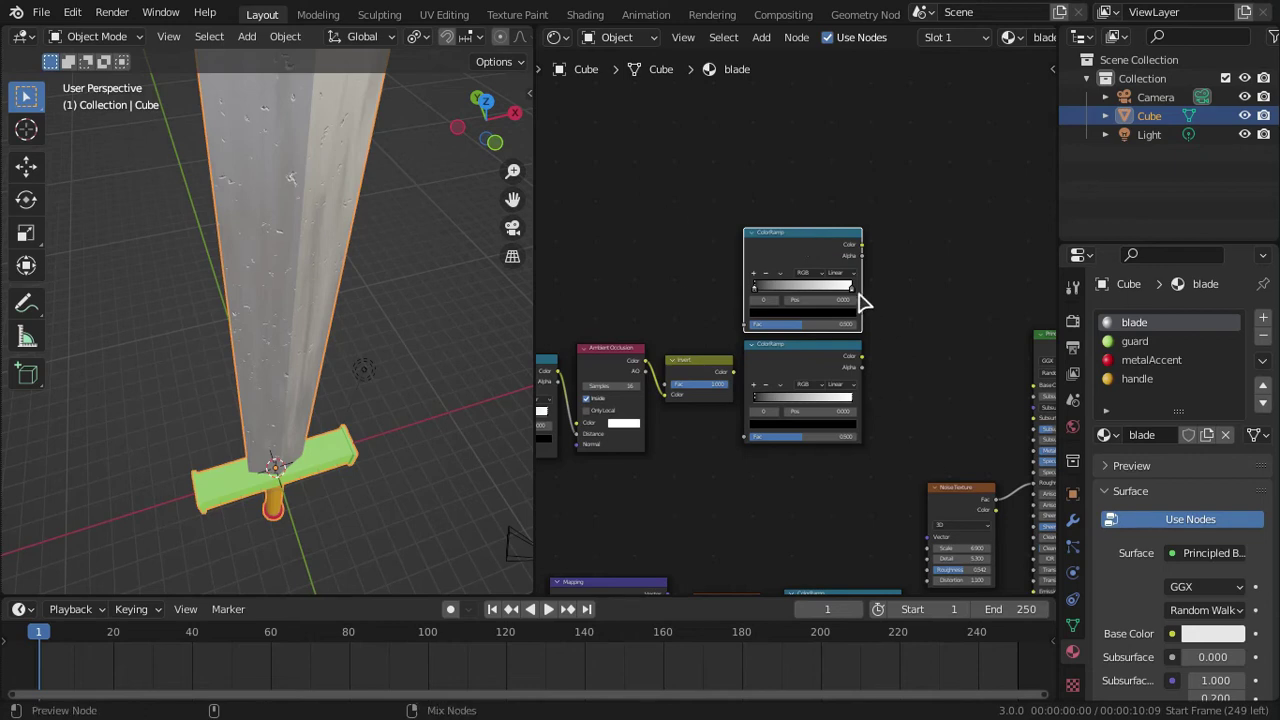
- Mix the two stacked ColorRamps' Color outputs in a Lighten mix node feeding the Principled BSDF's Base Color
{"action": "right_click_drag", "start_coordinate": [815, 250], "coordinate": [820, 398], "text": "ctrl+shift"}
{"action": "scroll", "coordinate": [866, 322], "scroll_direction": "down", "scroll_amount": 2}
{"action": "middle_click_drag", "start_coordinate": [866, 322], "coordinate": [748, 331]}
{"action": "scroll", "coordinate": [748, 331], "scroll_direction": "up", "scroll_amount": 8}
{"action": "left_click", "coordinate": [743, 323]}
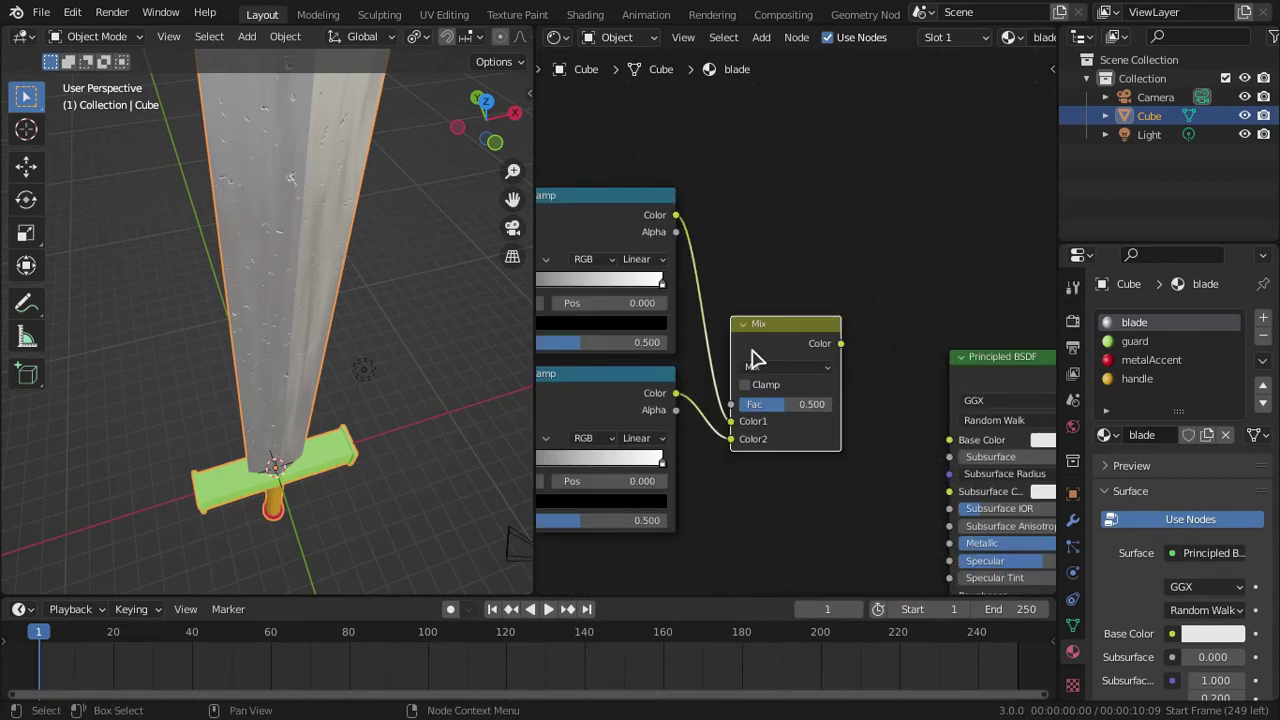
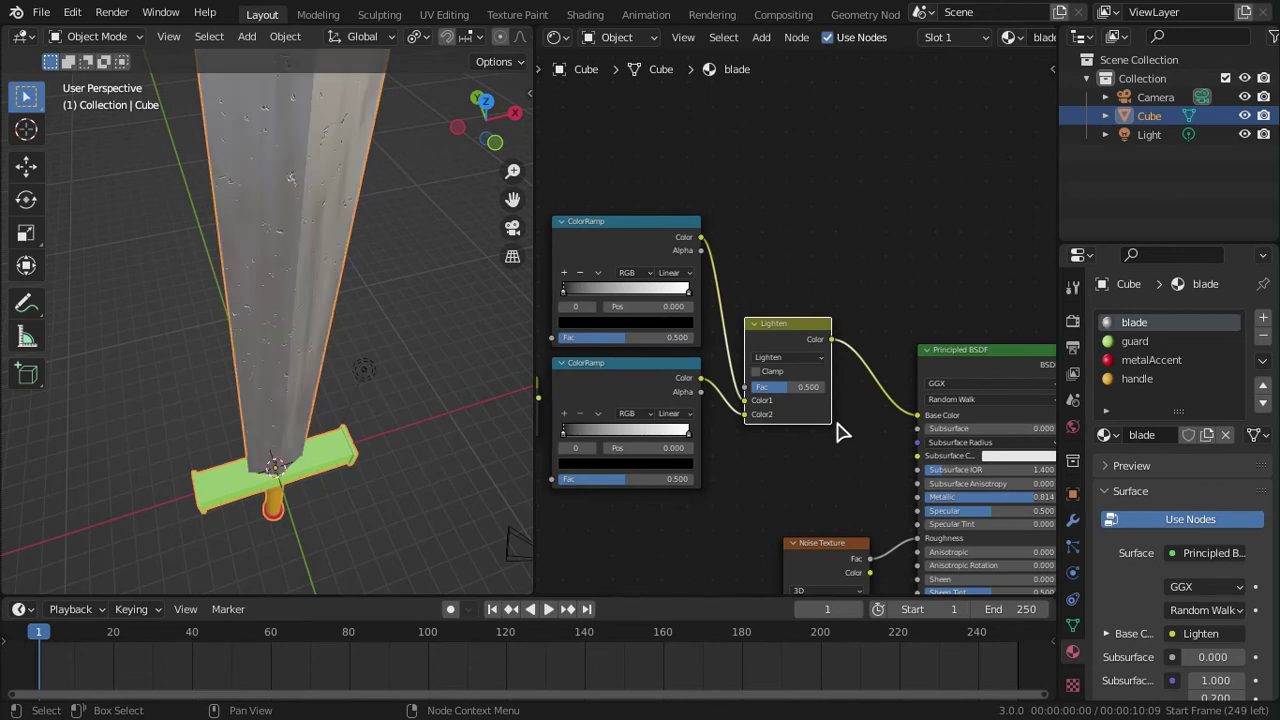
- Select the whole upper chain including the Lighten node and move it down, closer to the bump chain
{"action": "scroll", "coordinate": [800, 420], "scroll_direction": "down", "scroll_amount": 5}
{"action": "scroll", "coordinate": [790, 405], "scroll_direction": "down", "scroll_amount": 2}
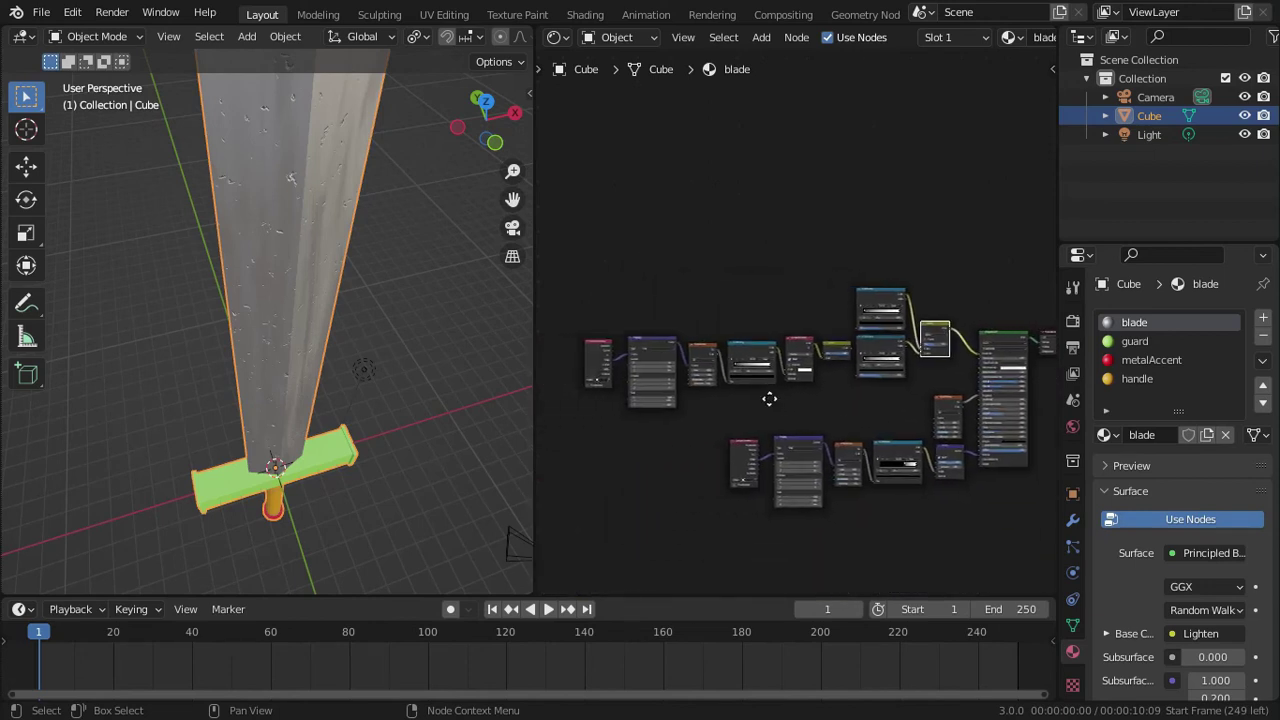
{"action": "left_click_drag", "start_coordinate": [590, 290], "coordinate": [944, 378]}
{"action": "left_click_drag", "start_coordinate": [936, 328], "coordinate": [949, 351]}
- Enable Ambient Occlusion in the Eevee render settings
{"action": "left_click", "coordinate": [1071, 328]}
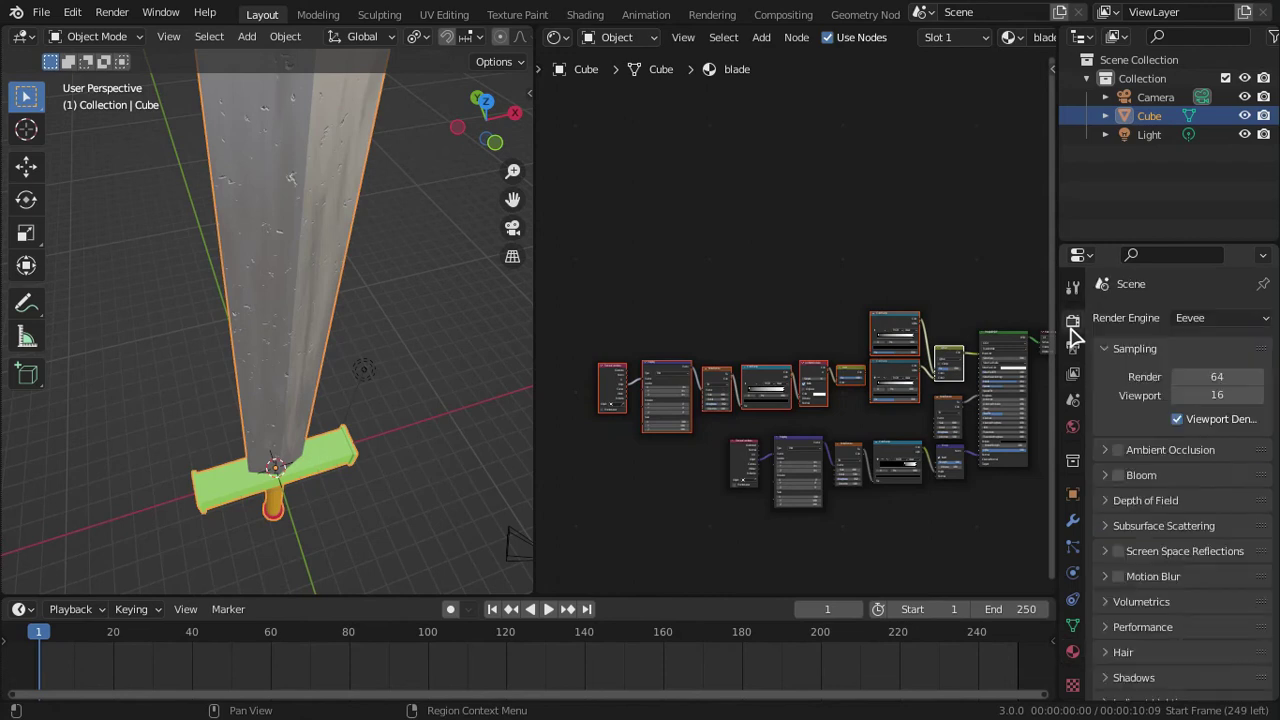
{"action": "left_click", "coordinate": [1120, 451]}
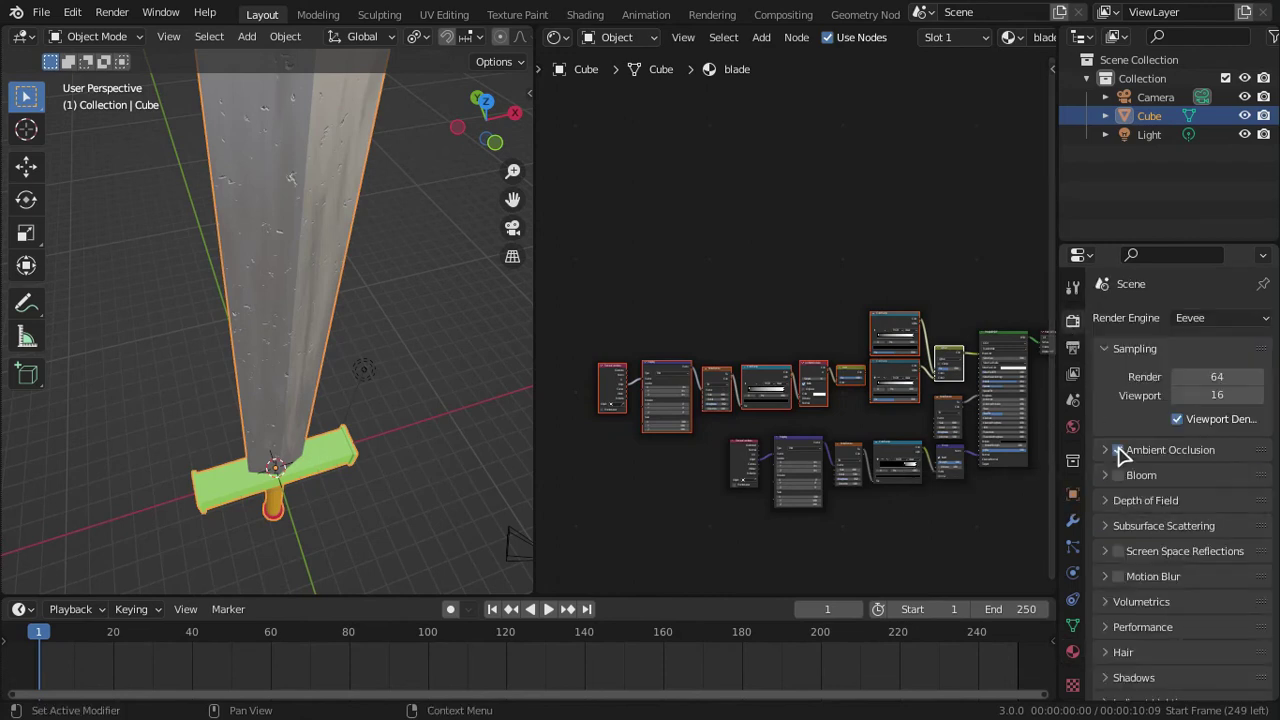
{"action": "scroll", "coordinate": [779, 405], "scroll_direction": "up", "scroll_amount": 2}
{"action": "scroll", "coordinate": [779, 468], "scroll_direction": "up", "scroll_amount": 4}
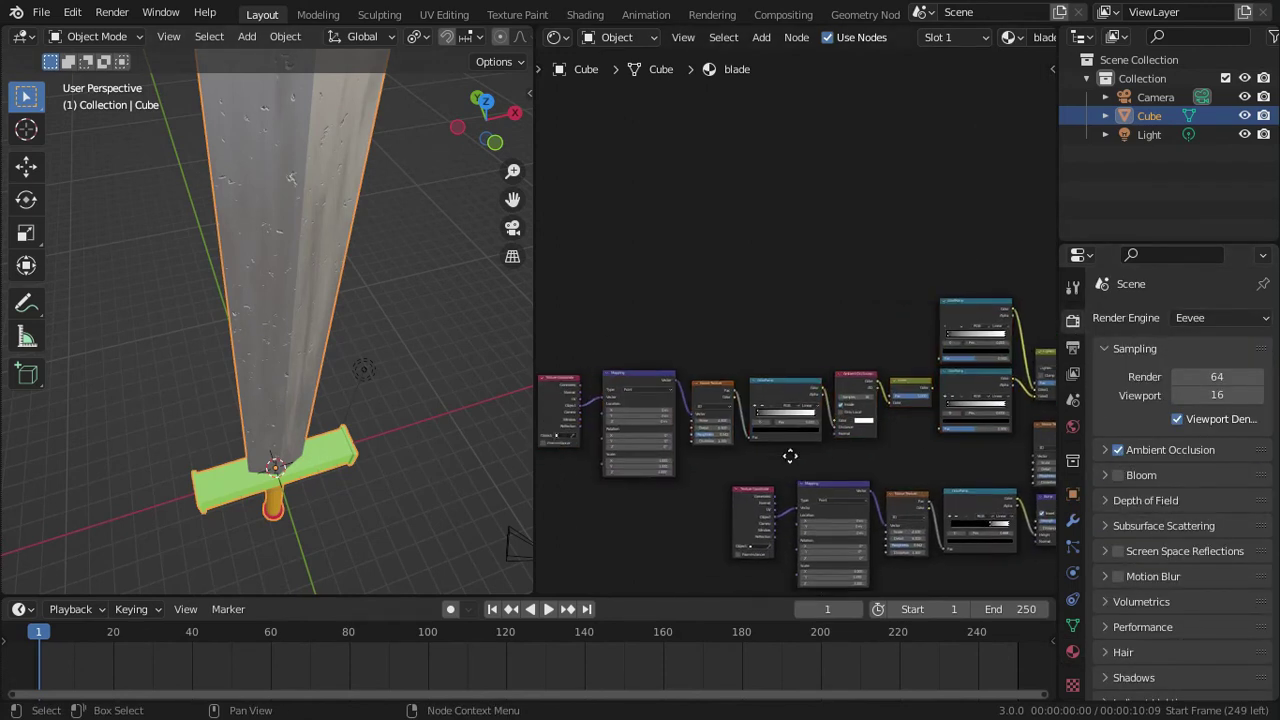
- Connect the Invert node's Color to the lower ColorRamp's Fac and move that ramp's black stop to about 0.218
{"action": "mouse_move", "coordinate": [737, 430]}
{"action": "left_mouse_down"}
{"action": "mouse_move", "coordinate": [845, 430]}
{"action": "mouse_move", "coordinate": [740, 445]}
{"action": "left_mouse_up"}
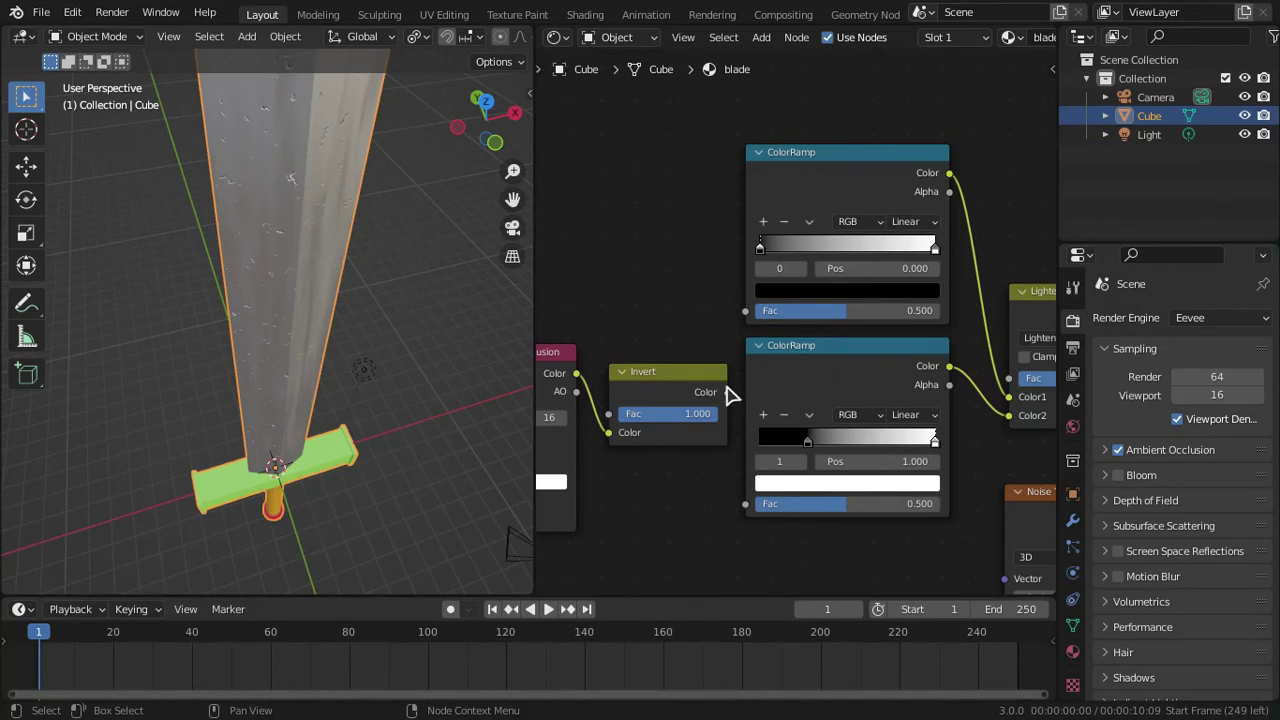
{"action": "left_click_drag", "start_coordinate": [727, 394], "coordinate": [745, 515]}
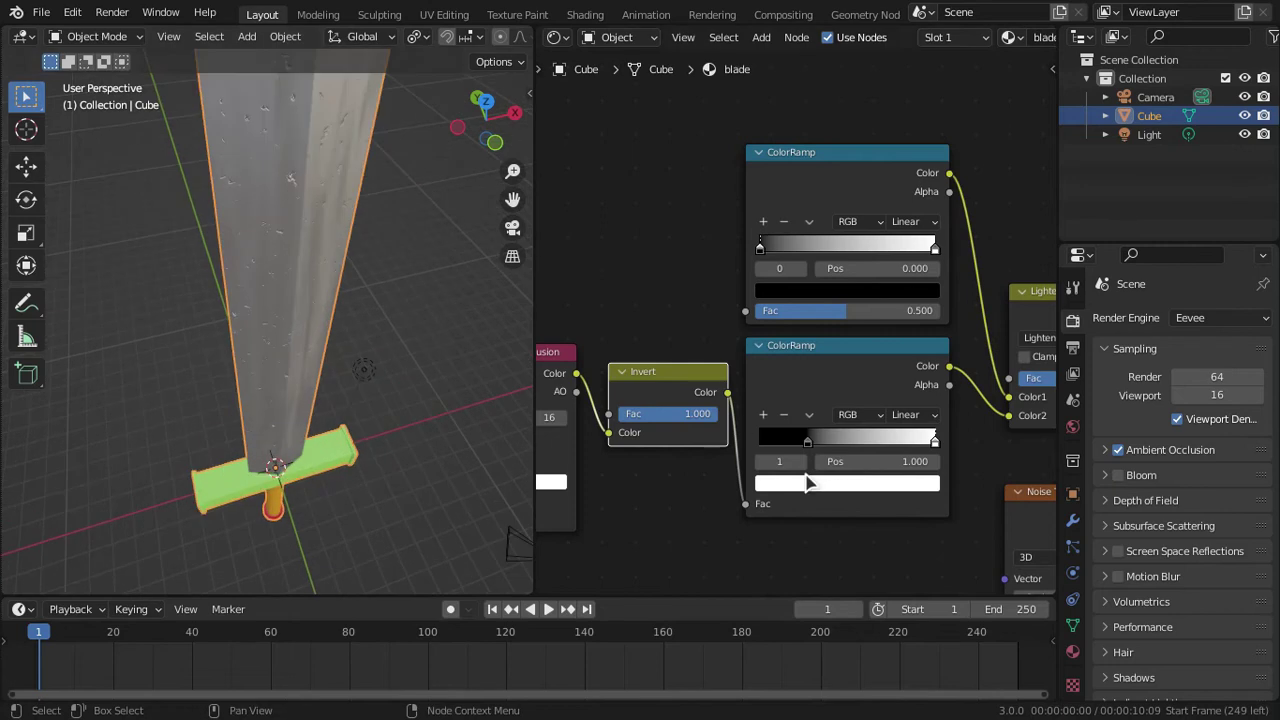
{"action": "left_click_drag", "start_coordinate": [807, 441], "coordinate": [684, 429]}
{"action": "middle_click_drag", "start_coordinate": [402, 332], "coordinate": [614, 362]}
{"action": "left_click_drag", "start_coordinate": [780, 440], "coordinate": [813, 436]}
{"action": "scroll", "coordinate": [212, 309], "scroll_direction": "up", "scroll_amount": 4}
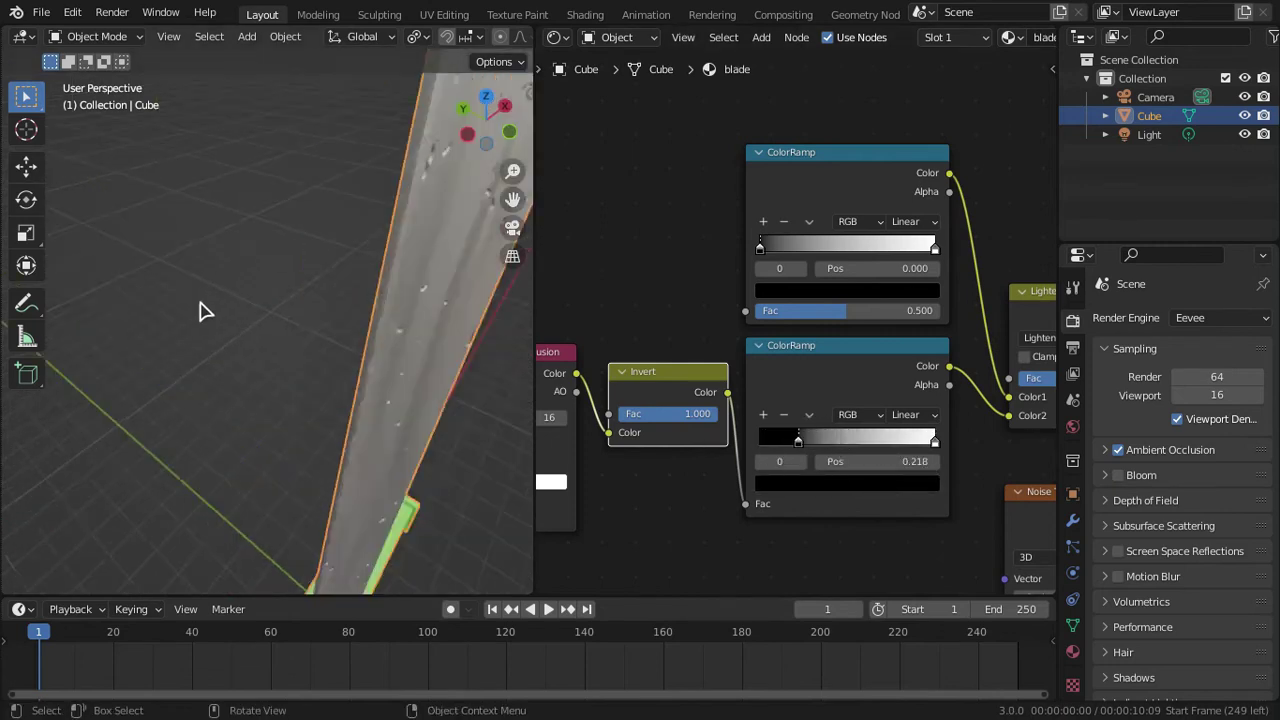
- Try different brightness values on the lower ColorRamp's black stop and select its white stop for recoloring
{"action": "scroll", "coordinate": [334, 322], "scroll_direction": "down", "scroll_amount": 2}
{"action": "scroll", "coordinate": [718, 503], "scroll_direction": "down", "scroll_amount": 6}
{"action": "middle_click_drag", "start_coordinate": [700, 506], "coordinate": [902, 482]}
{"action": "middle_click_drag", "start_coordinate": [637, 447], "coordinate": [718, 450]}
{"action": "scroll", "coordinate": [728, 432], "scroll_direction": "up", "scroll_amount": 5}
{"action": "left_click_drag", "start_coordinate": [727, 420], "coordinate": [785, 432]}
{"action": "mouse_move", "coordinate": [785, 432]}
{"action": "middle_mouse_down"}
{"action": "mouse_move", "coordinate": [903, 480]}
{"action": "mouse_move", "coordinate": [666, 491]}
{"action": "mouse_move", "coordinate": [777, 400]}
{"action": "mouse_move", "coordinate": [785, 440]}
{"action": "middle_mouse_up"}
{"action": "left_click", "coordinate": [789, 451]}
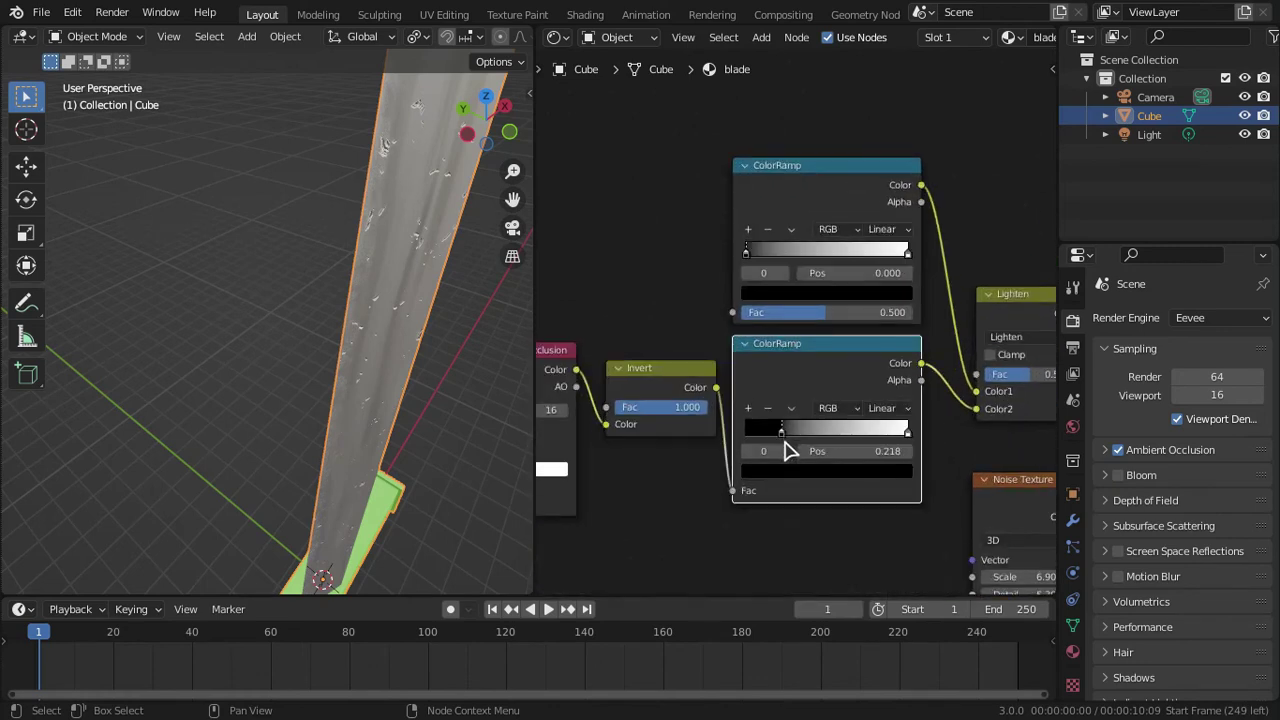
{"action": "left_click", "coordinate": [795, 475]}
{"action": "left_click_drag", "start_coordinate": [879, 316], "coordinate": [877, 359]}
{"action": "left_click", "coordinate": [903, 435]}
{"action": "left_click", "coordinate": [877, 478]}
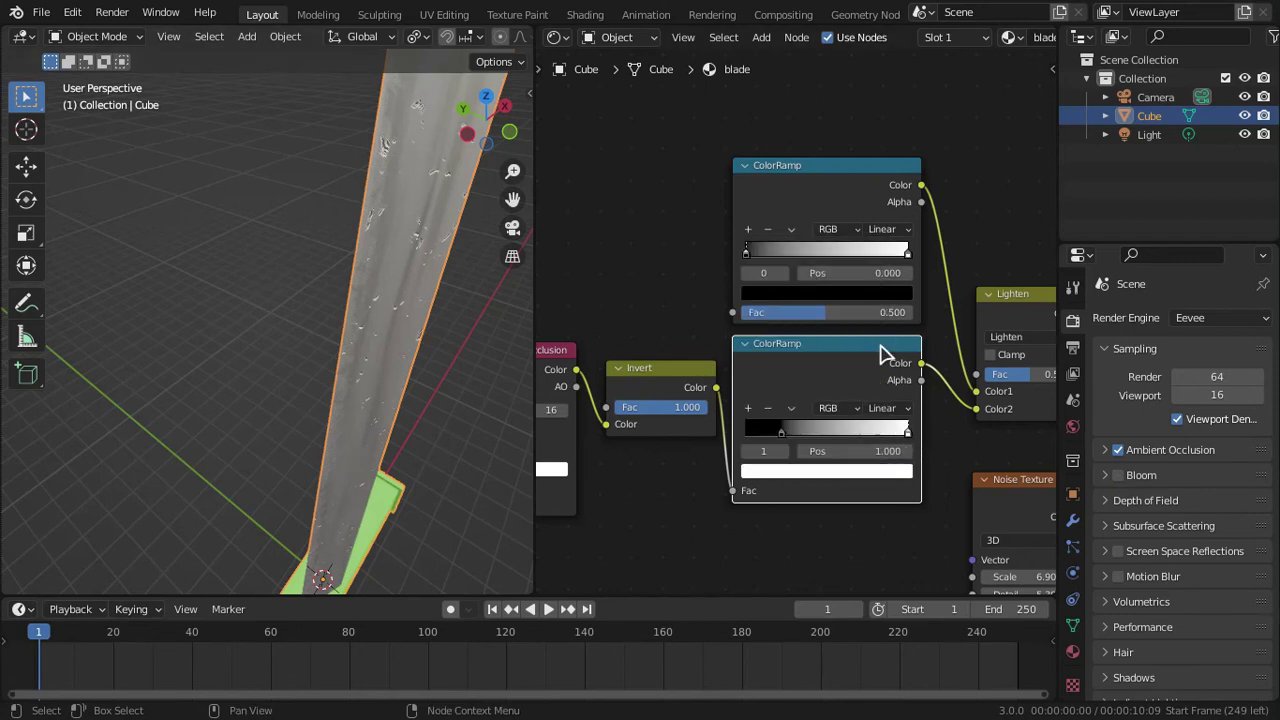
- Recolor the lower ColorRamp with a white first stop at about 0.223 and a blue second stop
{"action": "left_click", "coordinate": [783, 431]}
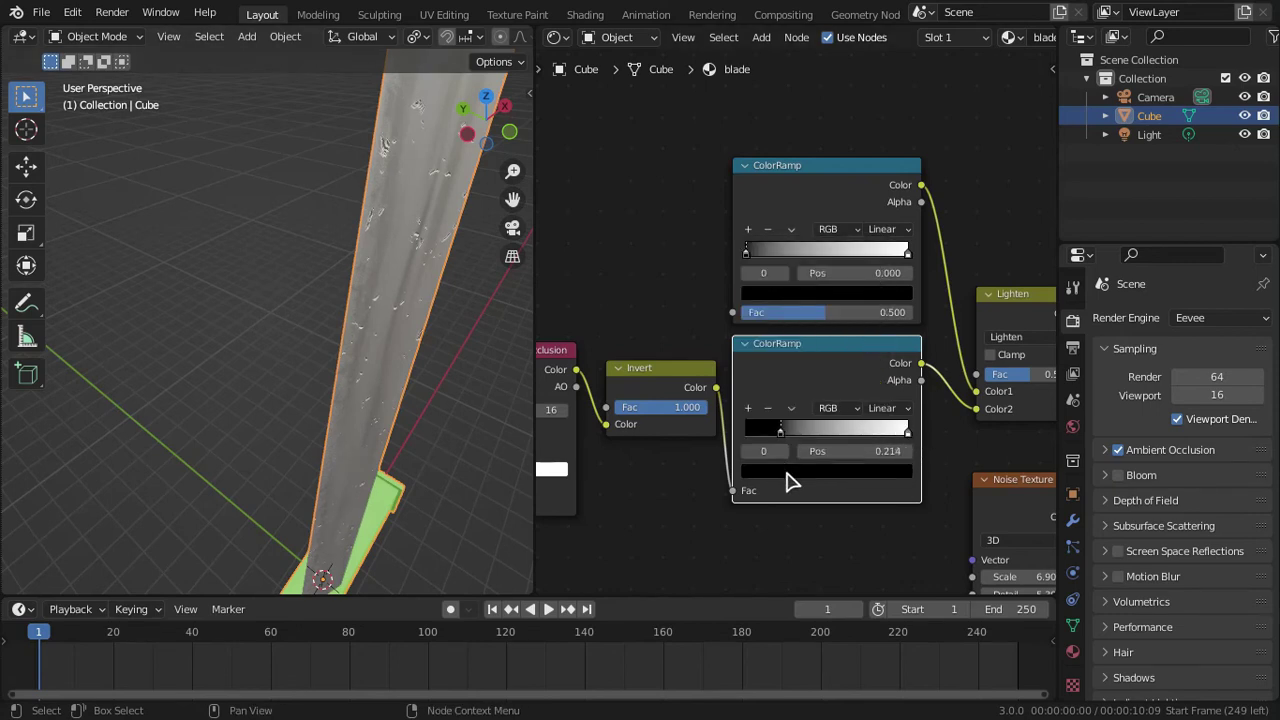
{"action": "left_click", "coordinate": [786, 481]}
{"action": "left_click", "coordinate": [877, 320]}
{"action": "scroll", "coordinate": [890, 410], "scroll_direction": "down", "scroll_amount": 3}
{"action": "middle_click_drag", "start_coordinate": [834, 408], "coordinate": [685, 403]}
{"action": "left_click_drag", "start_coordinate": [670, 403], "coordinate": [687, 404]}
{"action": "left_click", "coordinate": [668, 434]}
{"action": "left_click_drag", "start_coordinate": [662, 304], "coordinate": [688, 268]}
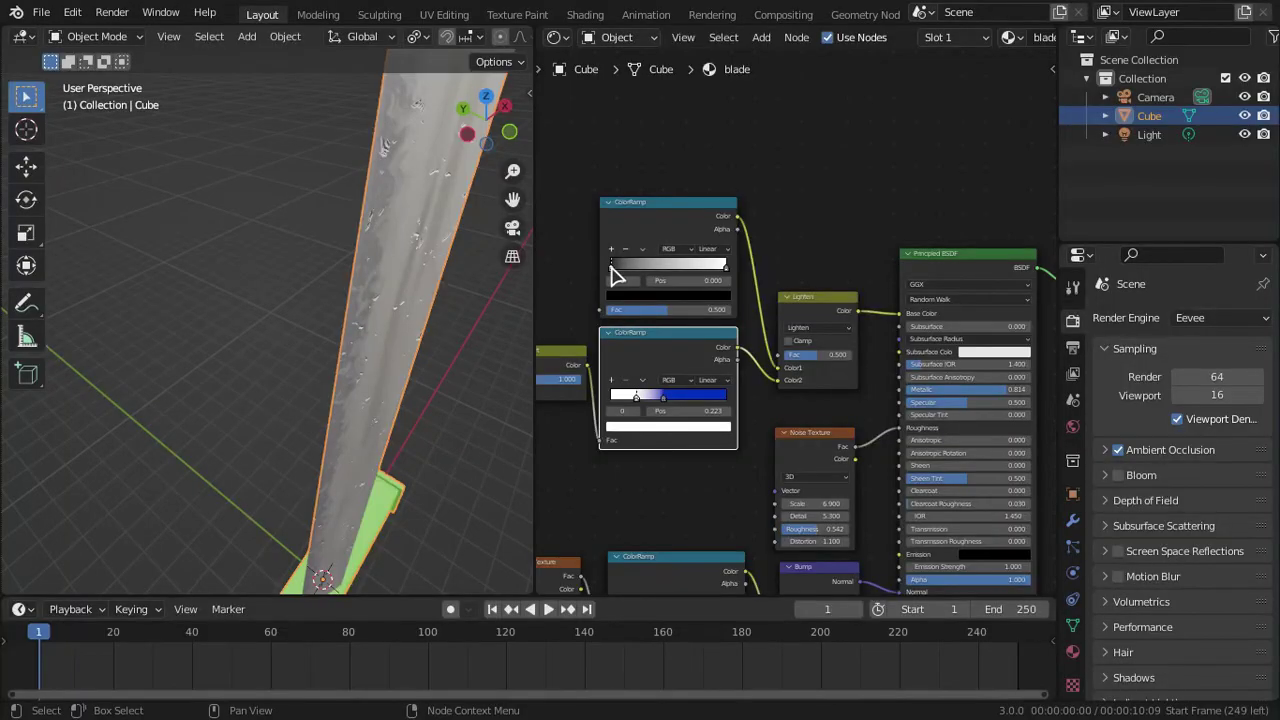
- Move the upper ColorRamp's black stop to about 0.559
{"action": "left_click_drag", "start_coordinate": [615, 277], "coordinate": [686, 263]}
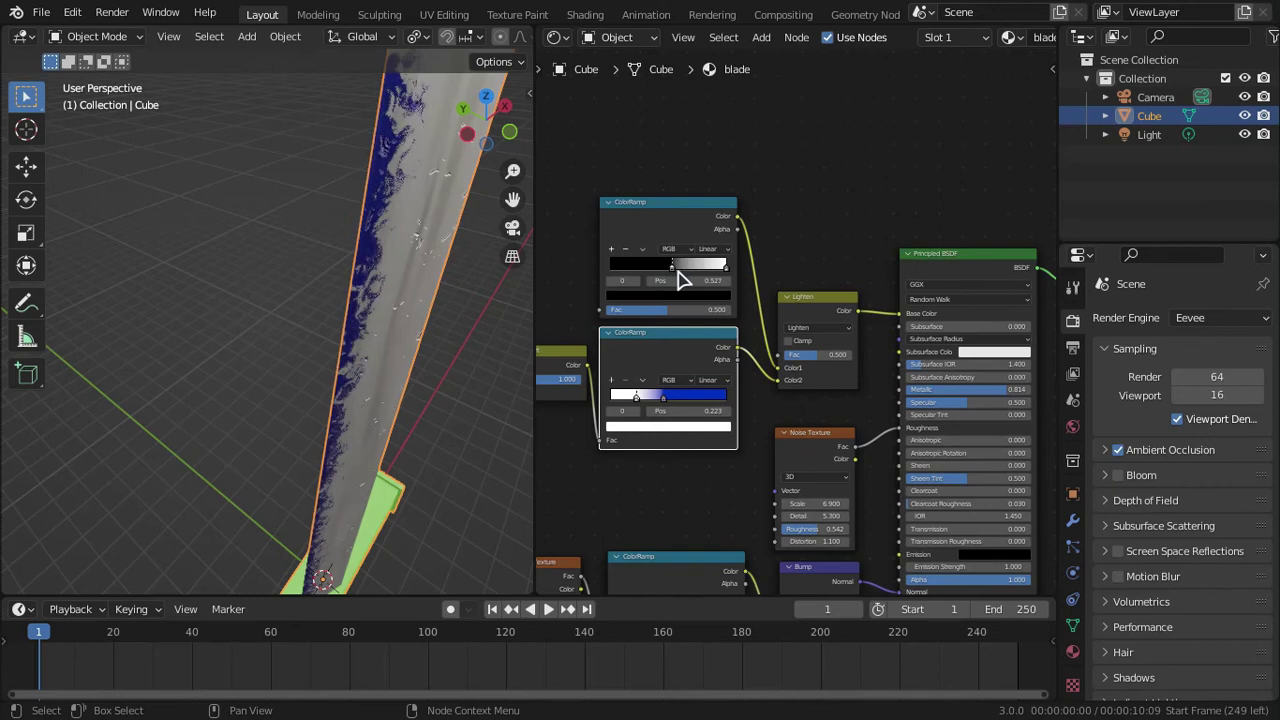
{"action": "scroll", "coordinate": [677, 366], "scroll_direction": "up", "scroll_amount": 2}
{"action": "middle_click_drag", "start_coordinate": [614, 242], "coordinate": [718, 250]}
{"action": "left_click_drag", "start_coordinate": [718, 250], "coordinate": [718, 263]}
{"action": "middle_click_drag", "start_coordinate": [394, 342], "coordinate": [257, 294]}
{"action": "scroll", "coordinate": [257, 280], "scroll_direction": "up", "scroll_amount": 6}
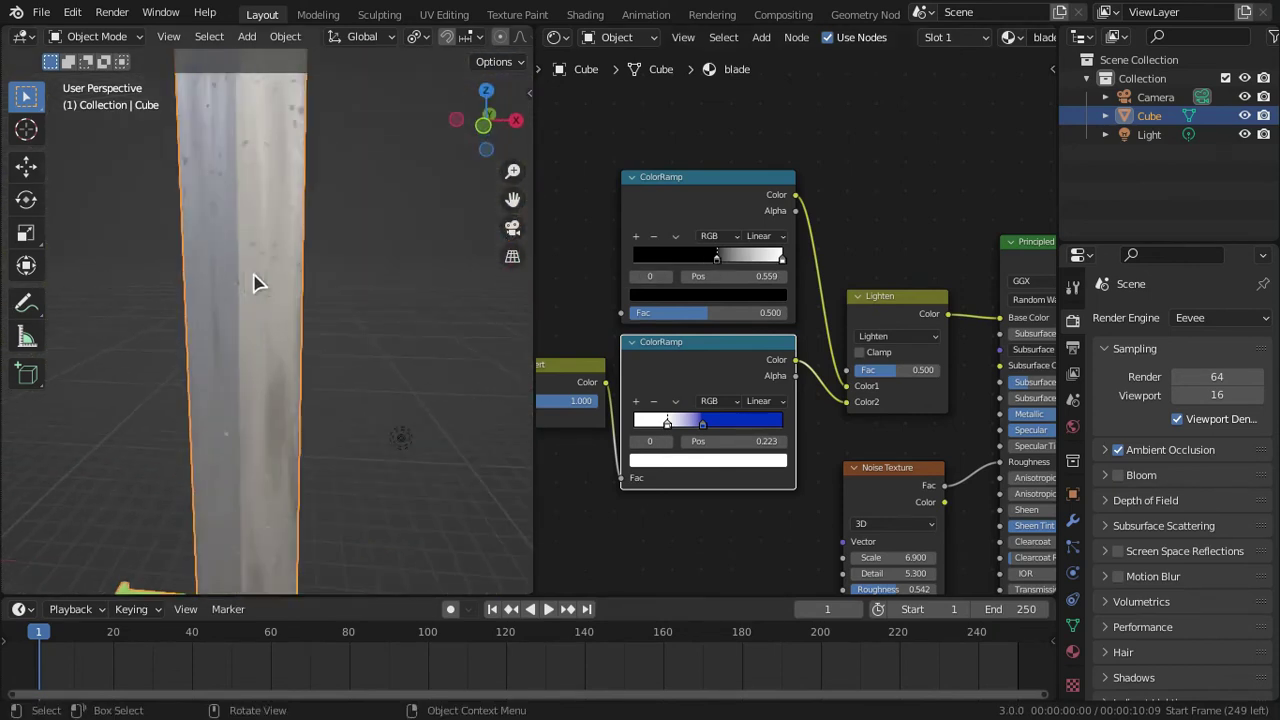
- Reorder the lower ColorRamp's stops, placing blue at about 0.014 and white at about 0.605
{"action": "mouse_move", "coordinate": [705, 425]}
{"action": "left_mouse_down"}
{"action": "mouse_move", "coordinate": [665, 427]}
{"action": "mouse_move", "coordinate": [743, 426]}
{"action": "mouse_move", "coordinate": [730, 428]}
{"action": "left_mouse_up"}
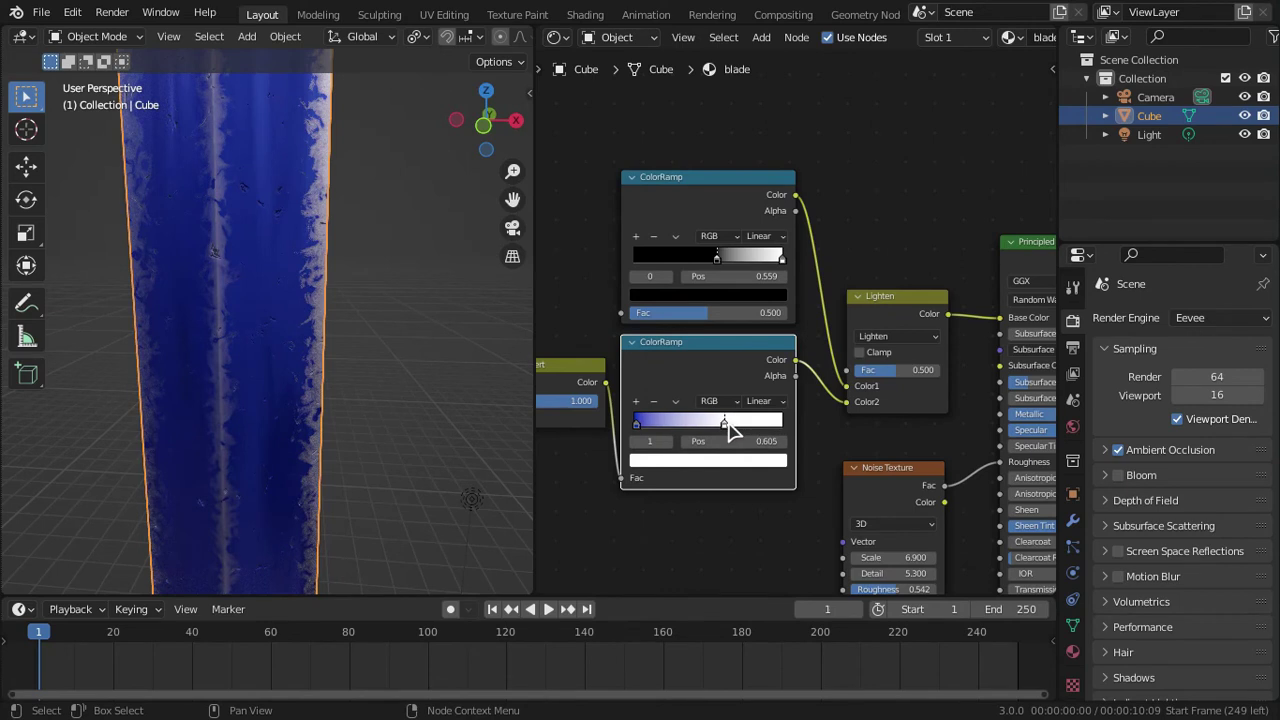
{"action": "scroll", "coordinate": [313, 337], "scroll_direction": "down", "scroll_amount": 4}
{"action": "middle_click_drag", "start_coordinate": [371, 362], "coordinate": [441, 387]}
{"action": "scroll", "coordinate": [645, 430], "scroll_direction": "up", "scroll_amount": 3}
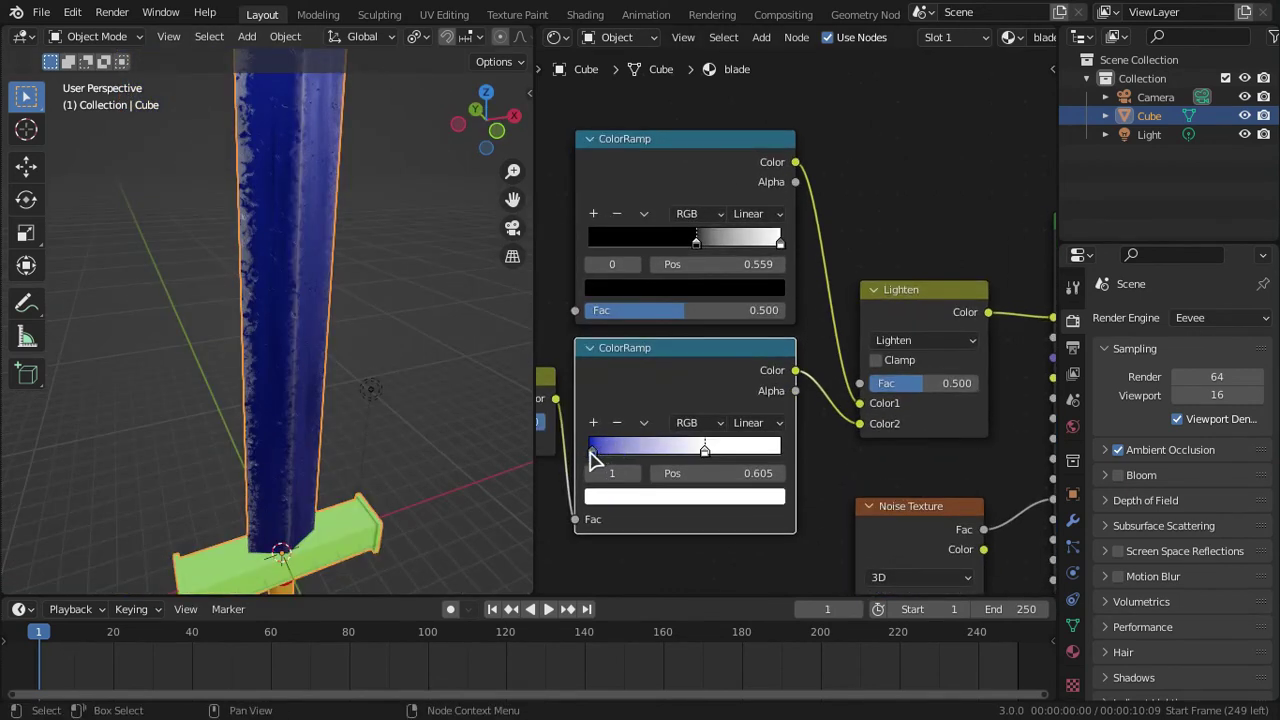
- Change the lower ColorRamp's blue stop to grey with saturation 0 and value 0.253
{"action": "left_click", "coordinate": [592, 451]}
{"action": "left_click", "coordinate": [632, 504]}
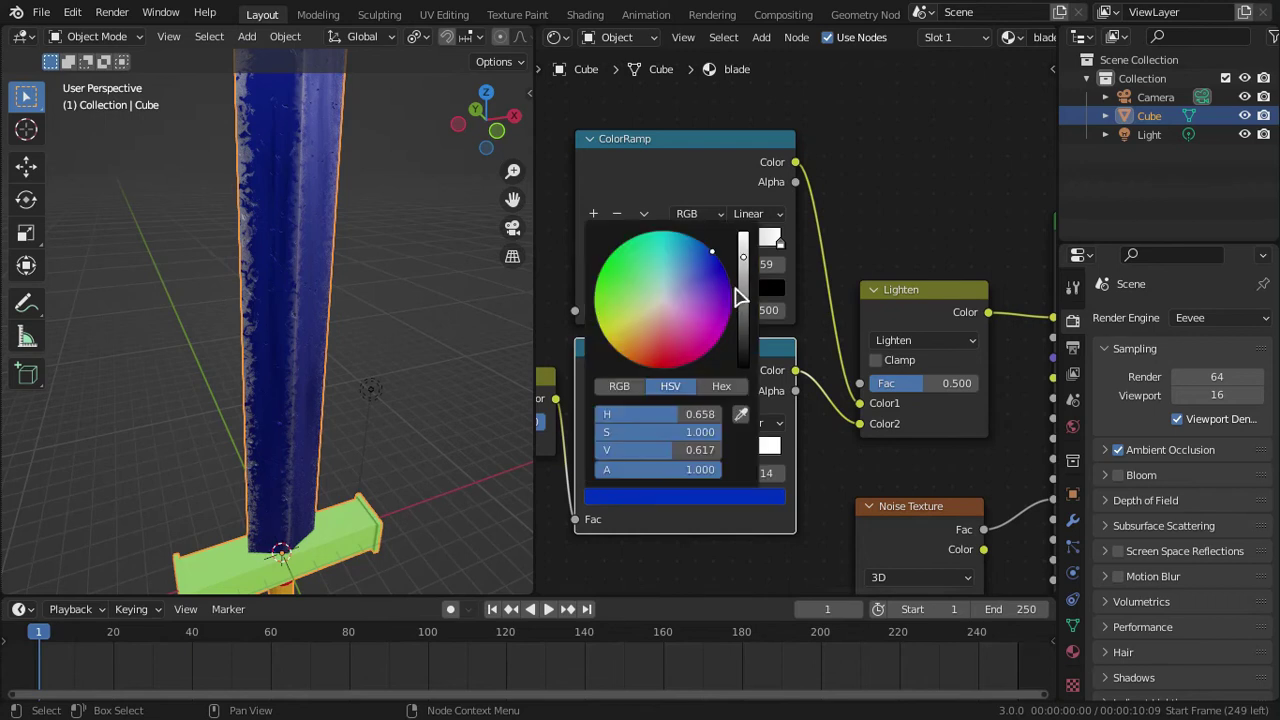
{"action": "left_click_drag", "start_coordinate": [718, 432], "coordinate": [595, 432]}
{"action": "left_click_drag", "start_coordinate": [745, 298], "coordinate": [743, 293]}
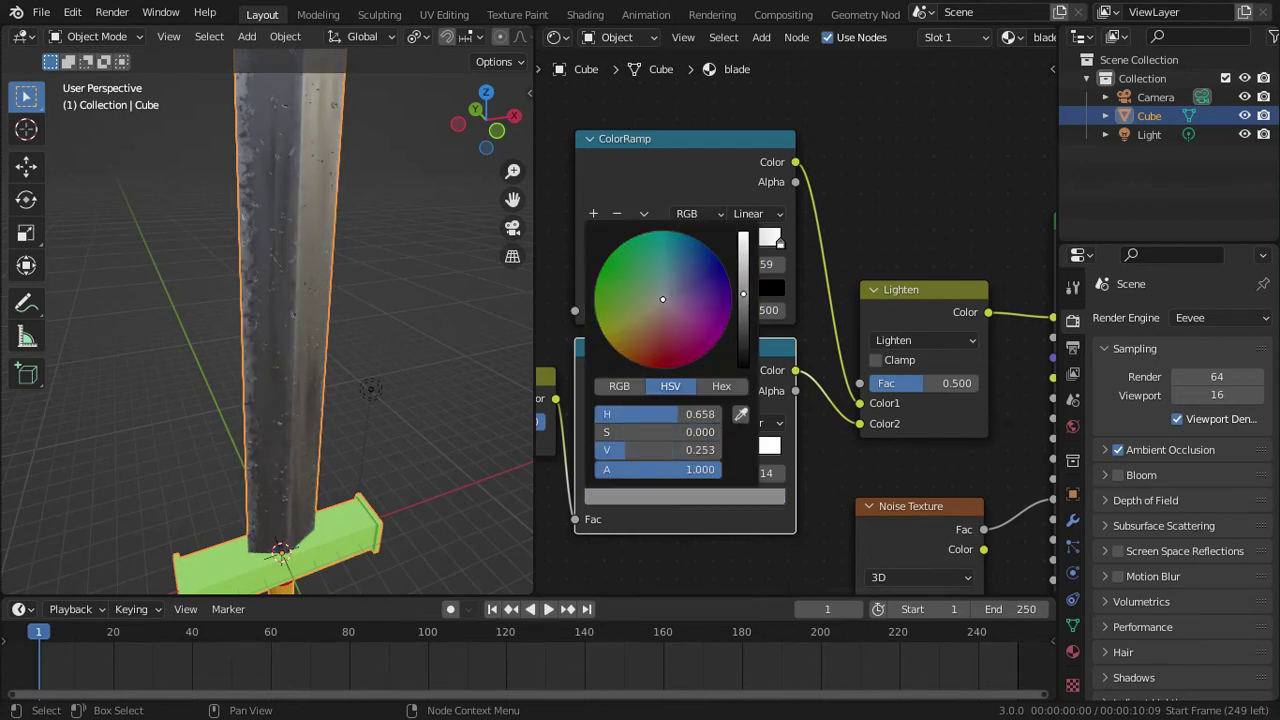
{"action": "middle_click_drag", "start_coordinate": [334, 362], "coordinate": [270, 376]}
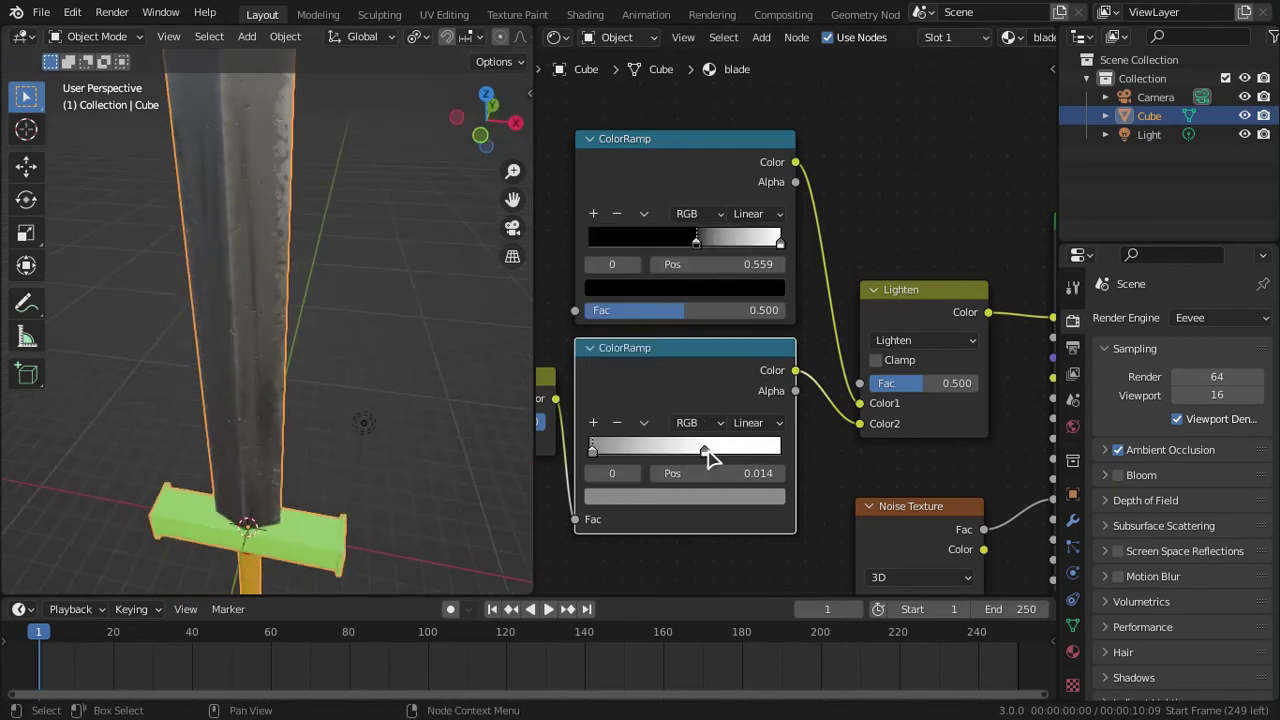
- Move the lower ColorRamp's white stop to the ramp's end and the upper ramp's black stop to about 0.473
{"action": "left_click_drag", "start_coordinate": [760, 458], "coordinate": [794, 449]}
{"action": "left_click_drag", "start_coordinate": [700, 250], "coordinate": [680, 267]}
- Shift the black stop of the ramp feeding Ambient Occlusion Distance toward zero and set its Noise Texture's Scale to 9
{"action": "scroll", "coordinate": [716, 300], "scroll_direction": "down", "scroll_amount": 2}
{"action": "middle_click_drag", "start_coordinate": [746, 288], "coordinate": [809, 301]}
{"action": "middle_click_drag", "start_coordinate": [577, 394], "coordinate": [886, 363]}
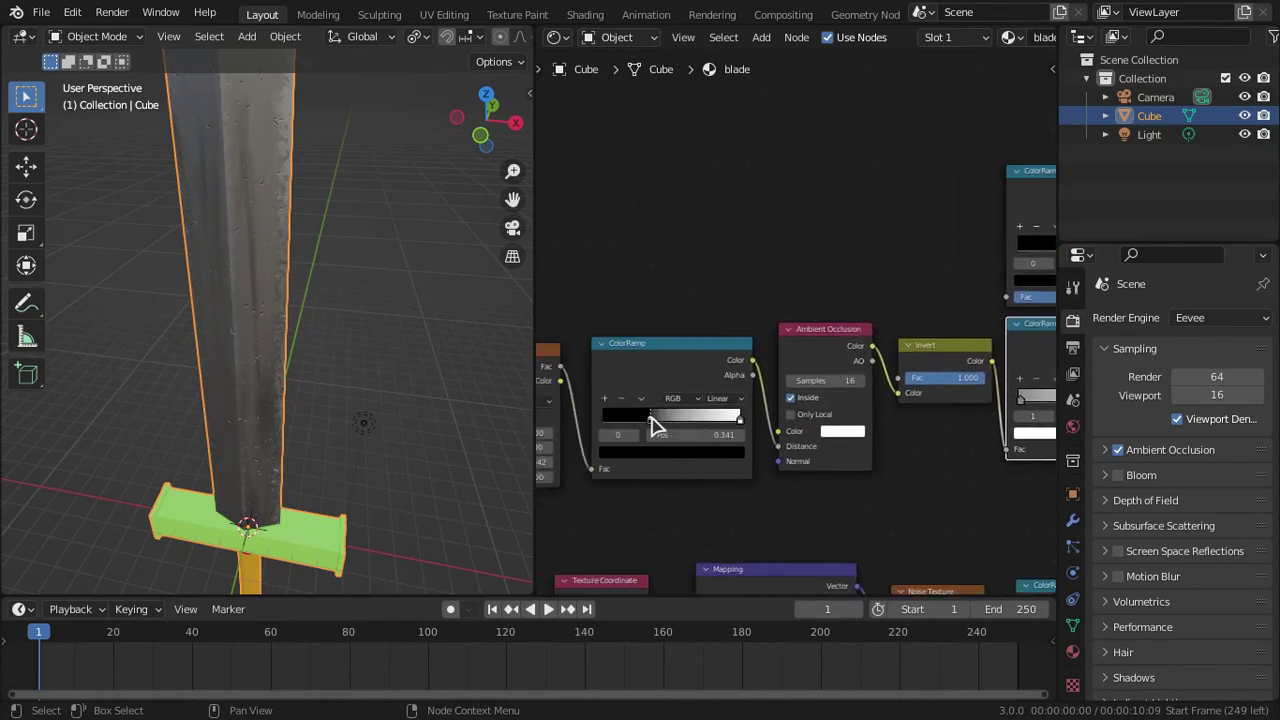
{"action": "mouse_move", "coordinate": [665, 425]}
{"action": "left_mouse_down"}
{"action": "mouse_move", "coordinate": [694, 429]}
{"action": "mouse_move", "coordinate": [617, 440]}
{"action": "mouse_move", "coordinate": [636, 434]}
{"action": "left_mouse_up"}
{"action": "middle_click_drag", "start_coordinate": [508, 380], "coordinate": [537, 343]}
{"action": "middle_click_drag", "start_coordinate": [609, 491], "coordinate": [866, 443]}
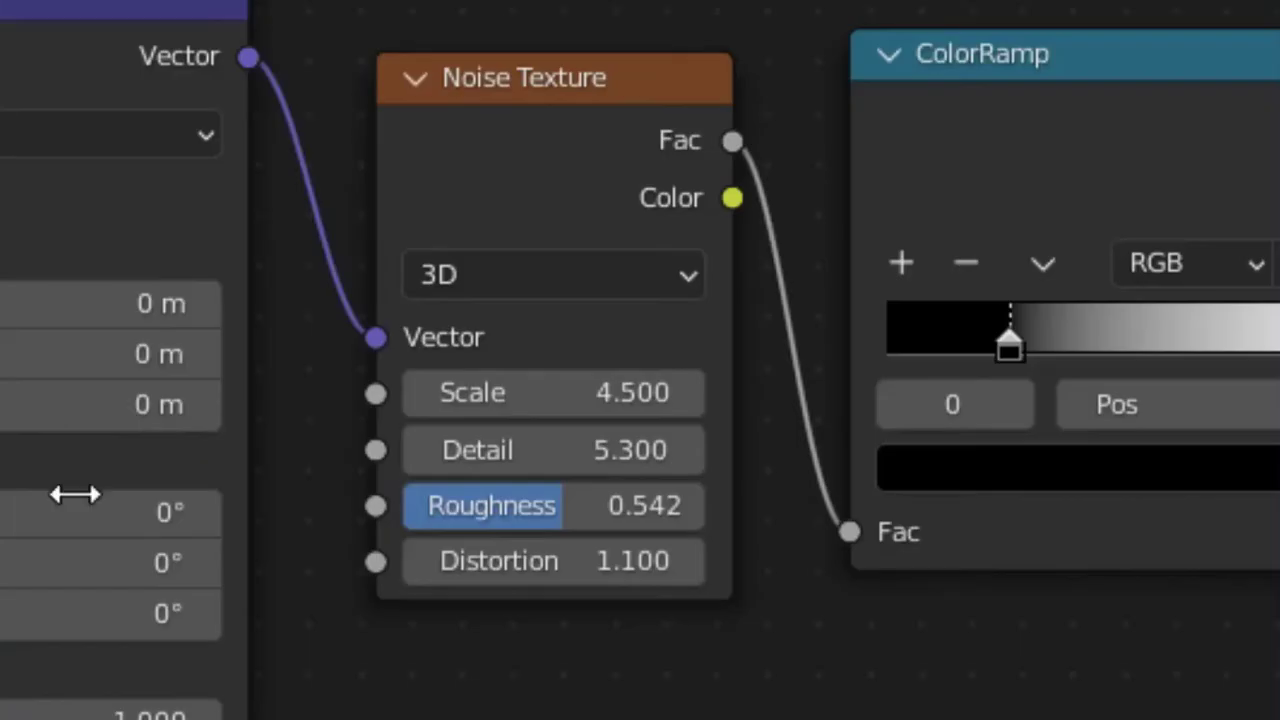
{"action": "left_click_drag", "start_coordinate": [477, 377], "coordinate": [560, 377]}
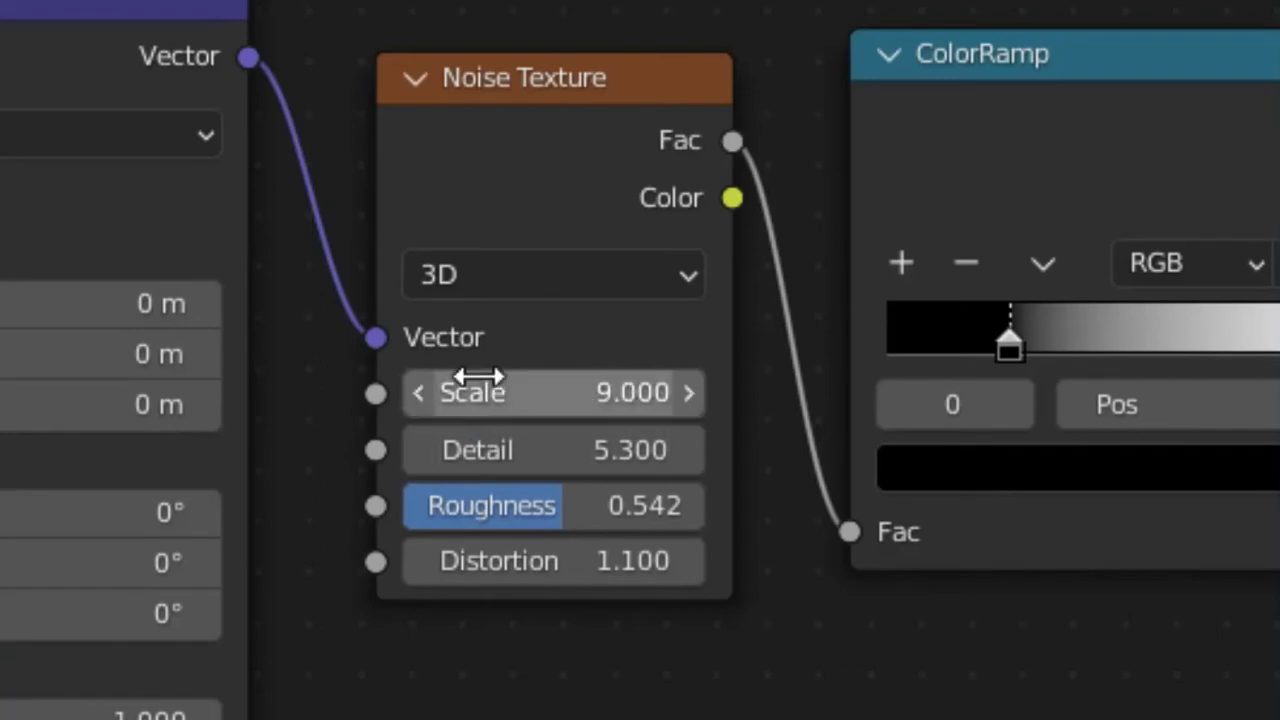
- Tint the lower ColorRamp's grey stop slightly brown and move its white stop to about 0.464
{"action": "scroll", "coordinate": [578, 250], "scroll_direction": "down", "scroll_amount": 6}
{"action": "middle_click_drag", "start_coordinate": [829, 501], "coordinate": [77, 534]}
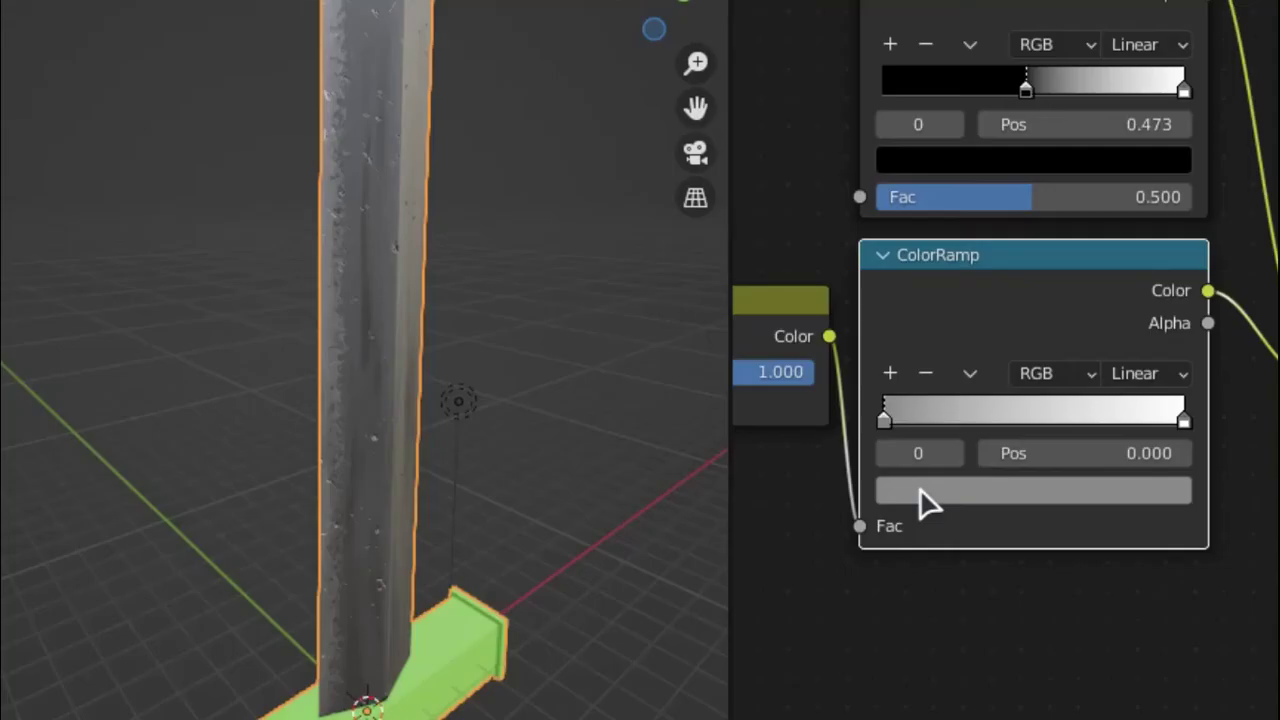
{"action": "left_click", "coordinate": [917, 490]}
{"action": "left_click_drag", "start_coordinate": [1023, 214], "coordinate": [994, 197]}
{"action": "middle_click_drag", "start_coordinate": [414, 446], "coordinate": [338, 560]}
{"action": "left_click_drag", "start_coordinate": [1162, 424], "coordinate": [1023, 425]}
- Examine the blade's edge wear and surface shading up close and across the whole sword
{"action": "middle_click_drag", "start_coordinate": [510, 420], "coordinate": [434, 421]}
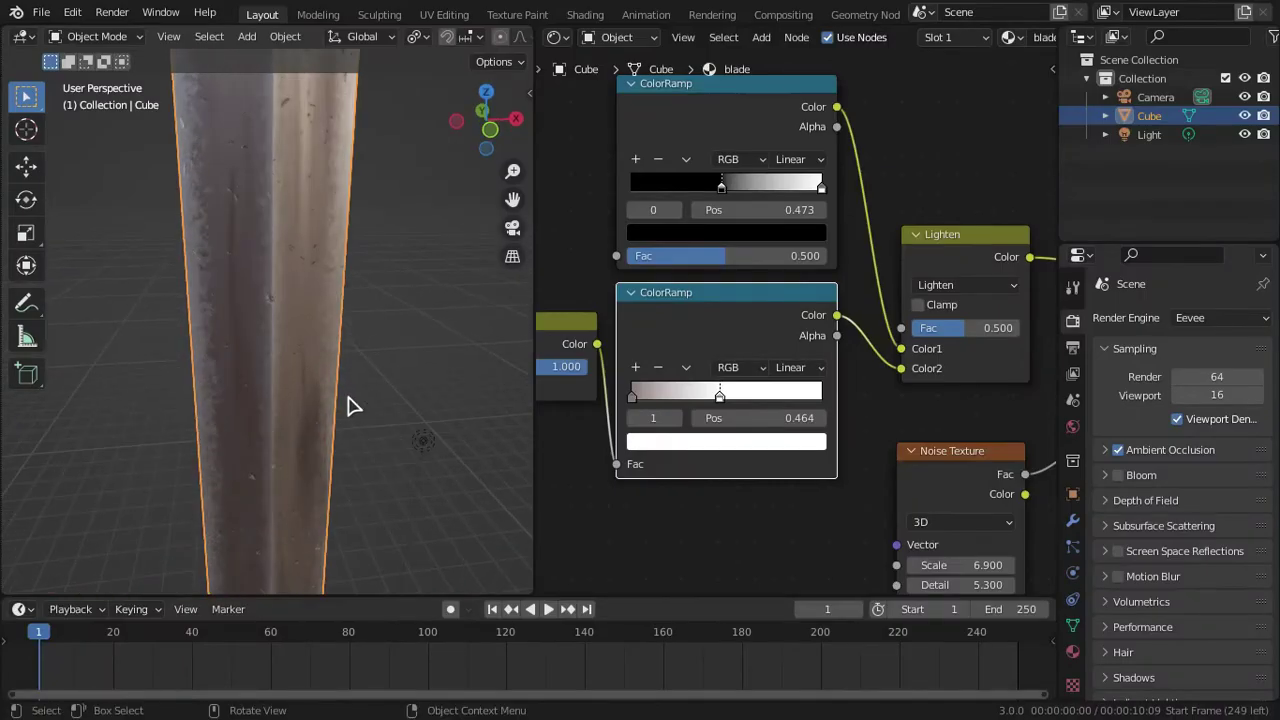
{"action": "scroll", "coordinate": [349, 406], "scroll_direction": "down", "scroll_amount": 5}
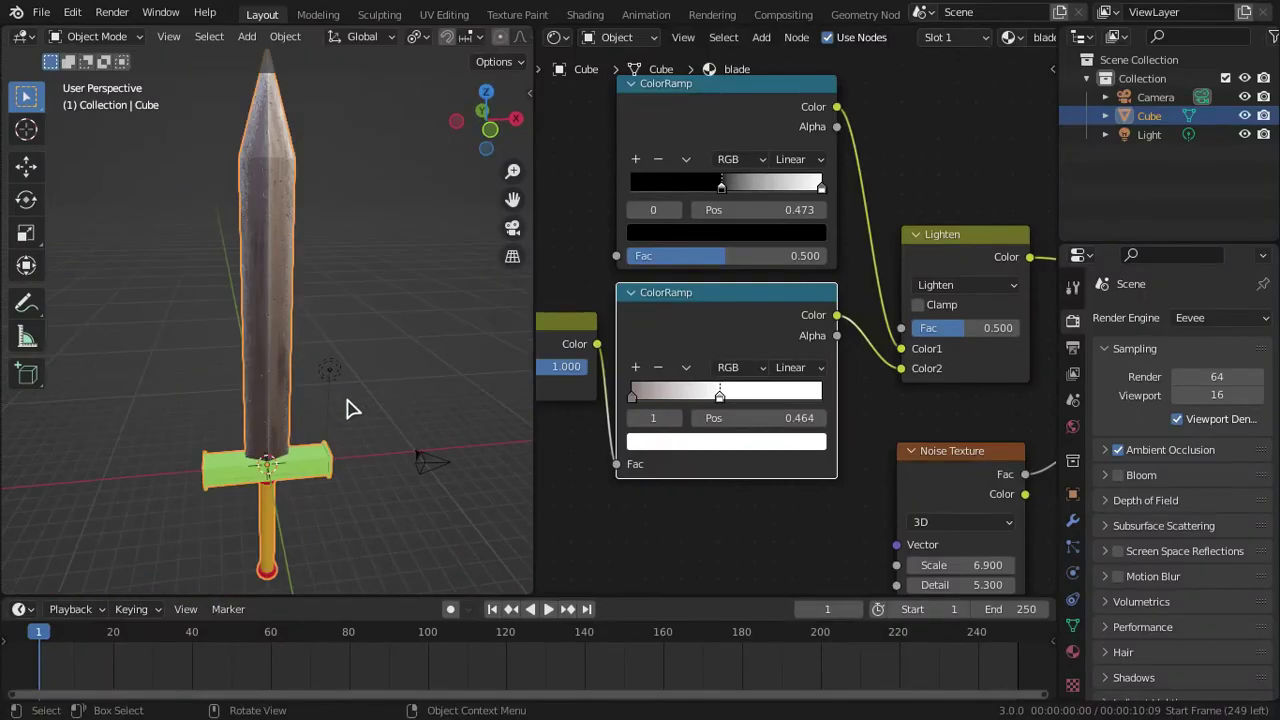
{"action": "scroll", "coordinate": [337, 390], "scroll_direction": "up", "scroll_amount": 4}
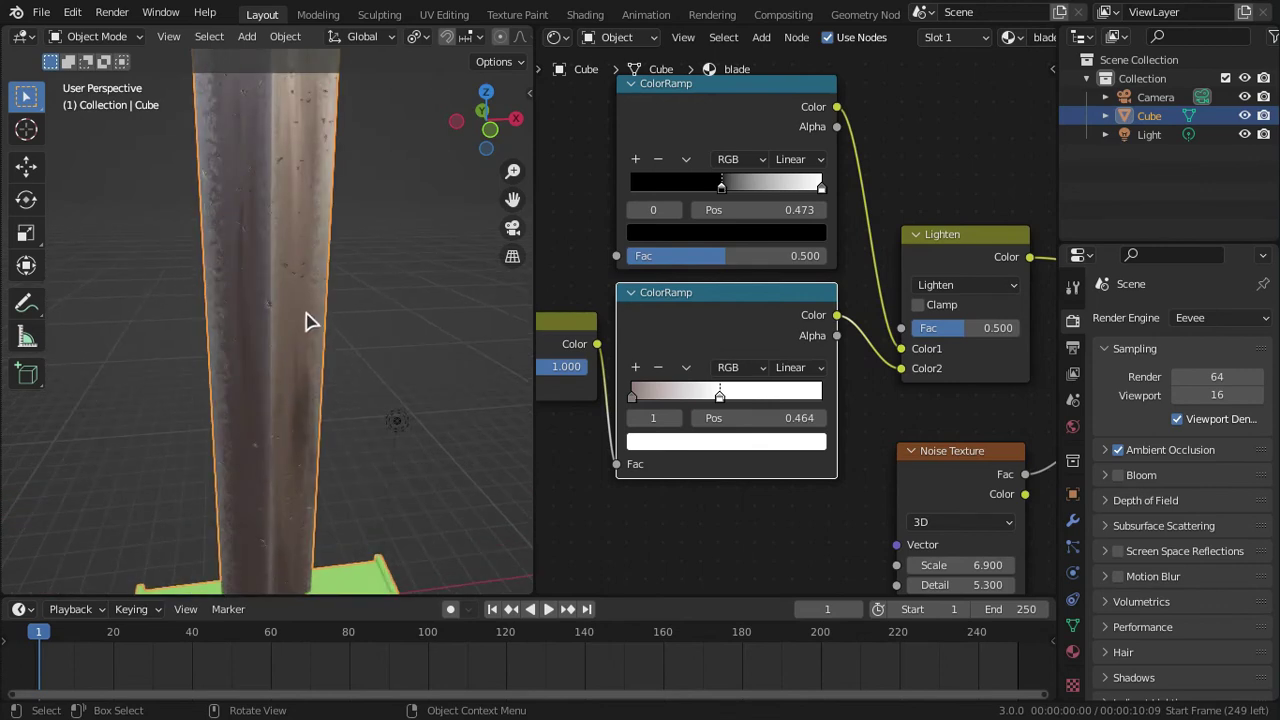
{"action": "middle_click_drag", "start_coordinate": [314, 310], "coordinate": [339, 334]}
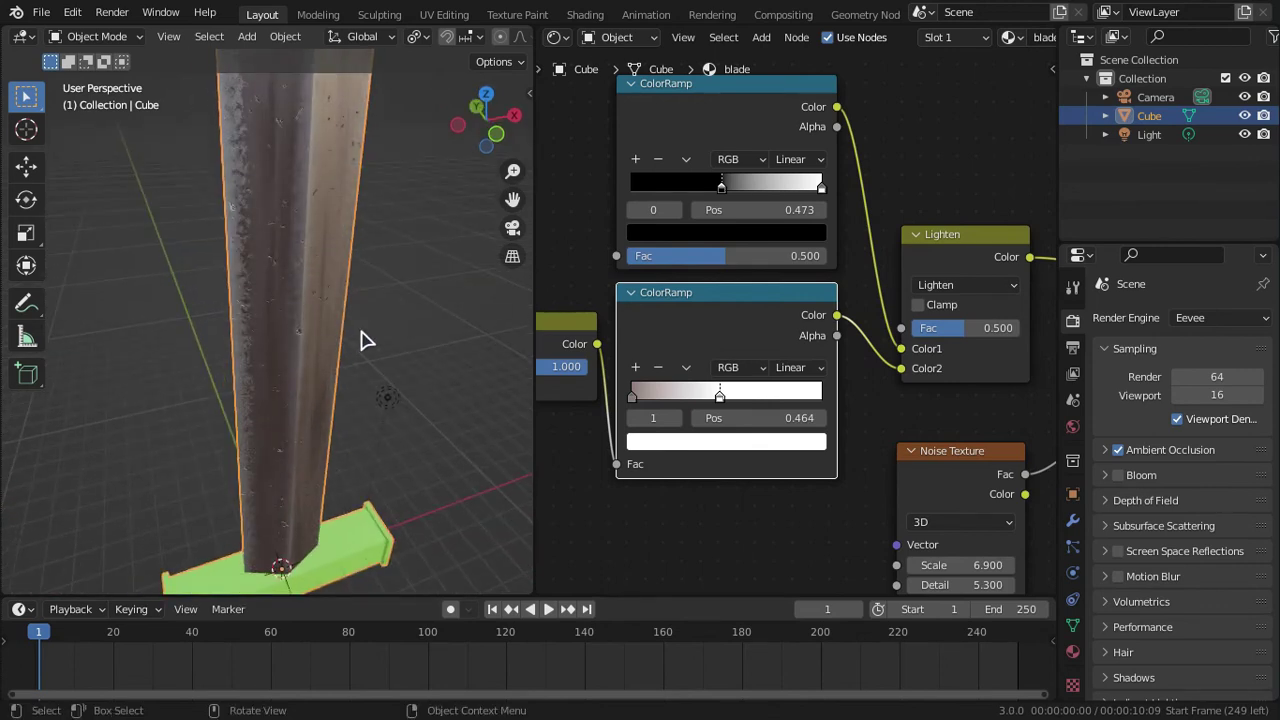
{"action": "scroll", "coordinate": [360, 341], "scroll_direction": "up", "scroll_amount": 4}
{"action": "scroll", "coordinate": [352, 340], "scroll_direction": "down", "scroll_amount": 2}
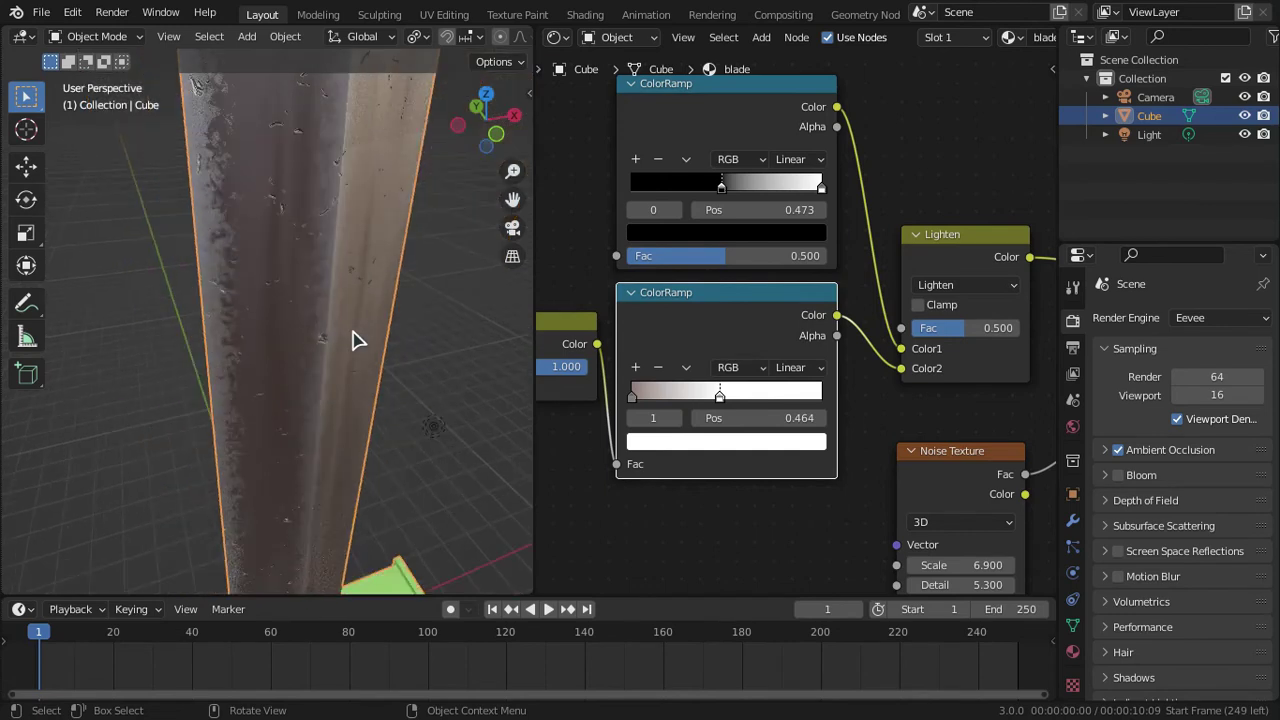
{"action": "middle_click_drag", "start_coordinate": [348, 330], "coordinate": [348, 330]}
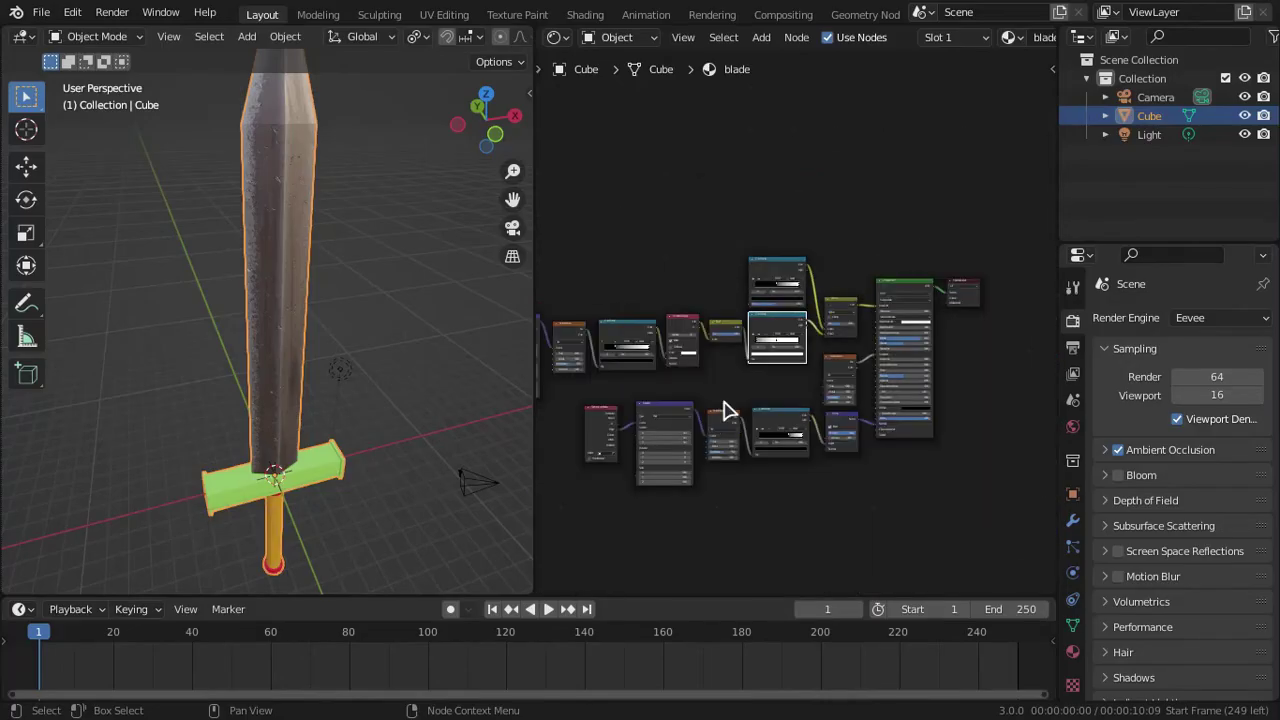
- Copy all the blade material's texture node chains into the guard material beside its Principled BSDF
{"action": "middle_click_drag", "start_coordinate": [857, 463], "coordinate": [985, 460]}
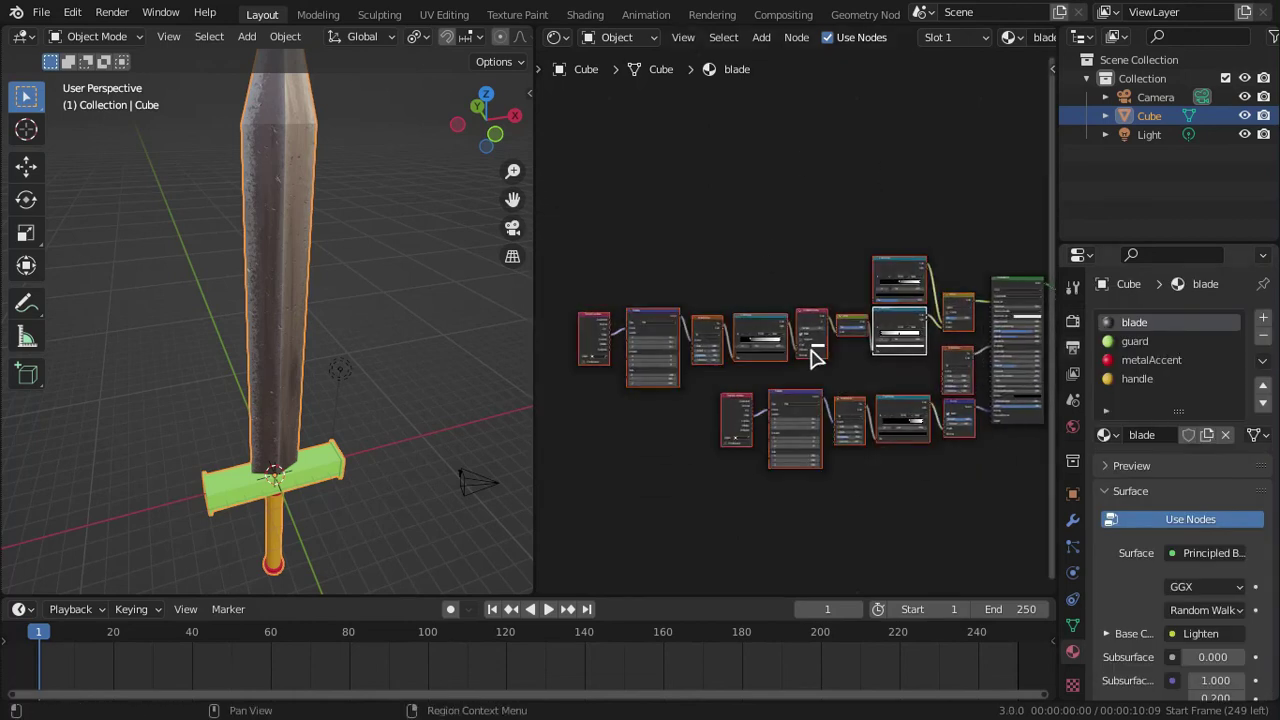
{"action": "left_click", "coordinate": [1135, 341]}
{"action": "key", "text": "Home"}
{"action": "scroll", "coordinate": [790, 480], "scroll_direction": "up", "scroll_amount": 3}
- Wire the guard's Bump, Noise Texture and Lighten nodes into Normal, Roughness and Base Color, and darken its lower ColorRamp's first stop
{"action": "left_click_drag", "start_coordinate": [773, 525], "coordinate": [810, 533]}
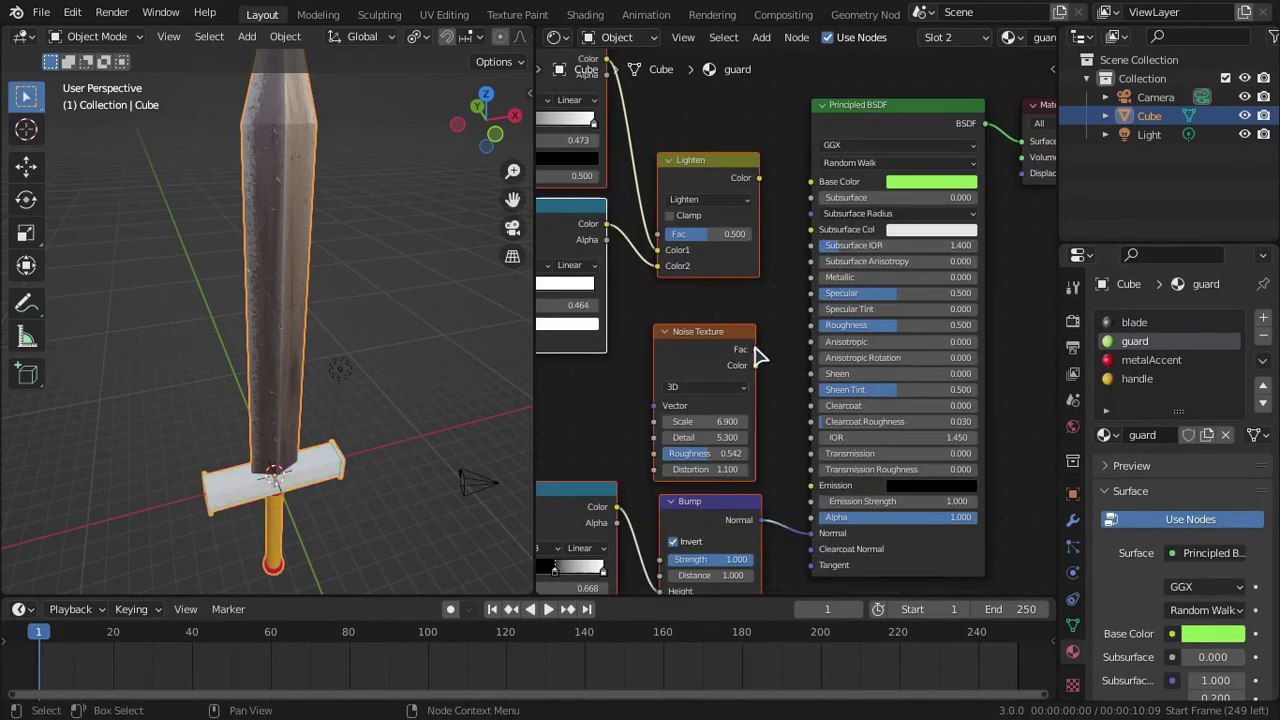
{"action": "left_click_drag", "start_coordinate": [755, 349], "coordinate": [810, 328]}
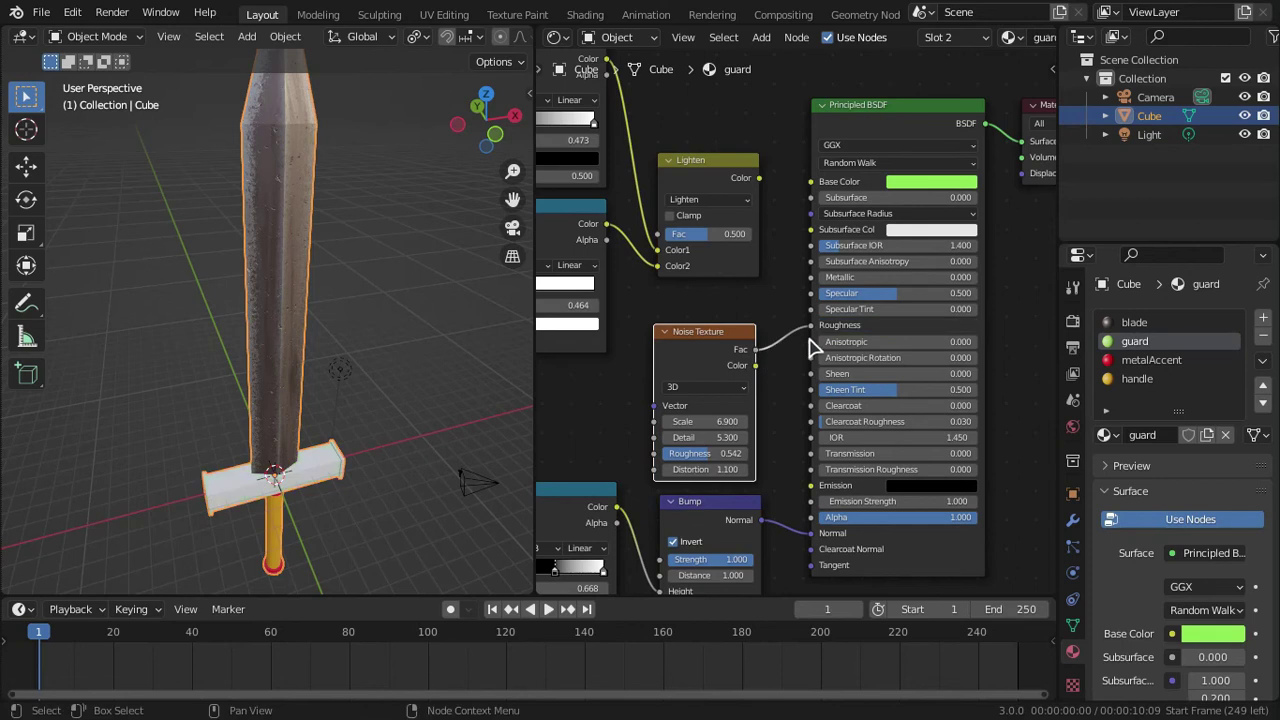
{"action": "left_click_drag", "start_coordinate": [759, 177], "coordinate": [810, 181]}
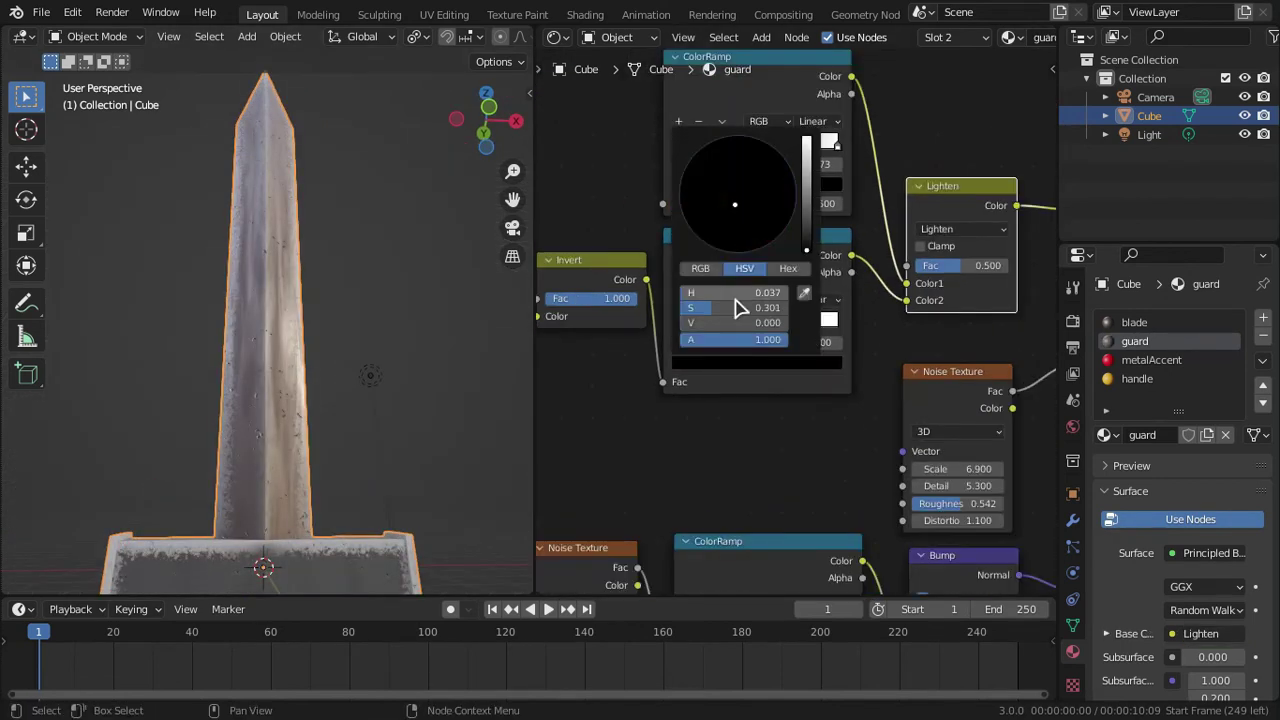
{"action": "left_click", "coordinate": [814, 223]}
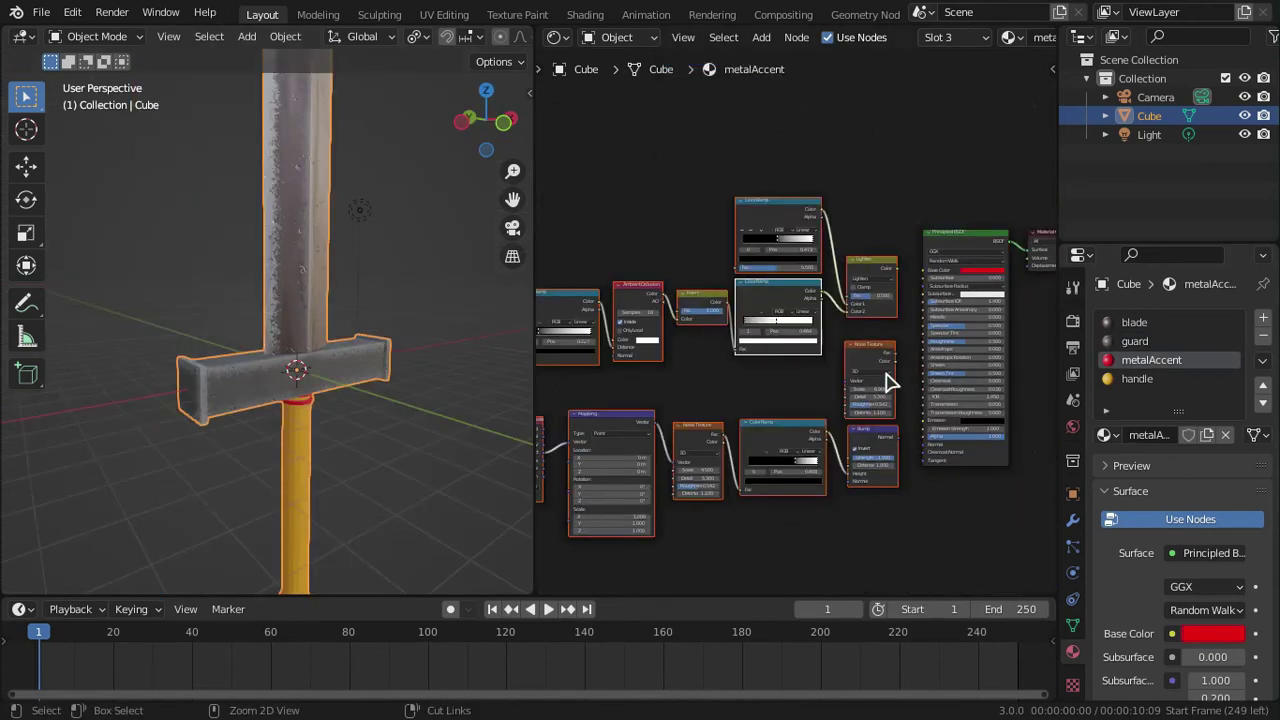
- In the metalAccent material, wire the copied Lighten, Noise Texture and Bump nodes into Base Color, Roughness and Normal
{"action": "scroll", "coordinate": [886, 380], "scroll_direction": "up", "scroll_amount": 3}
{"action": "left_click_drag", "start_coordinate": [813, 397], "coordinate": [853, 380]}
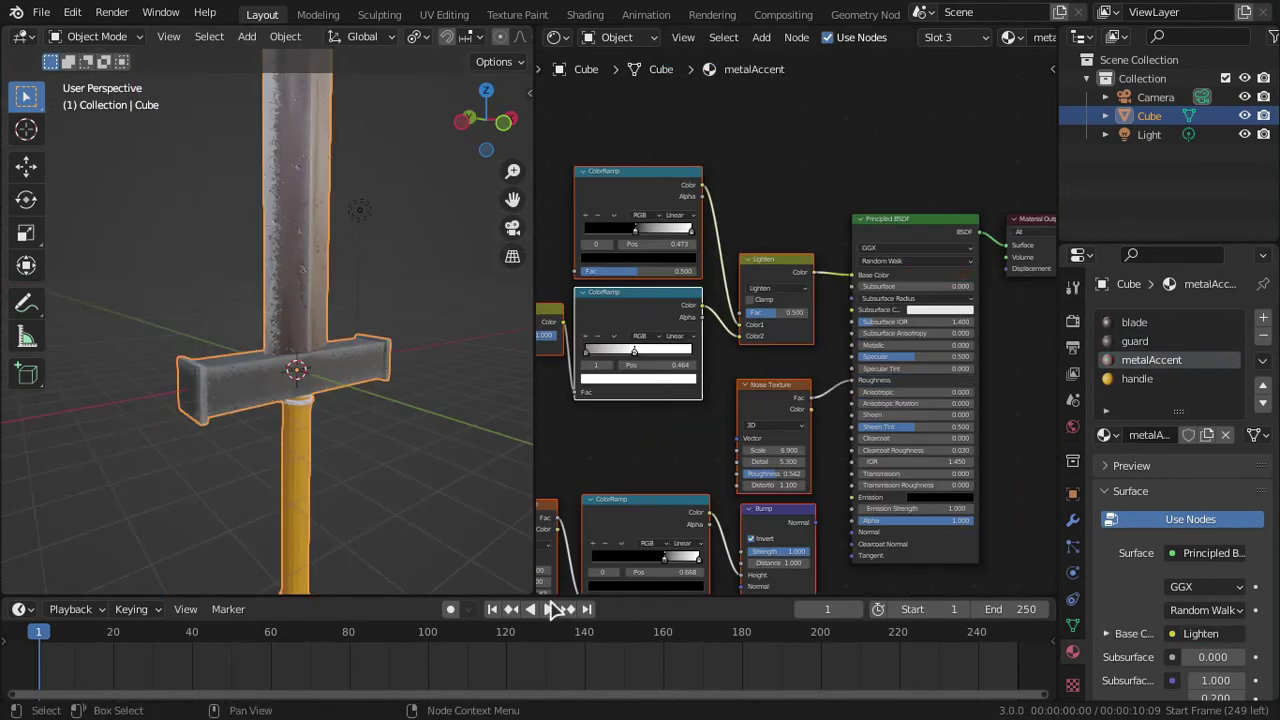
{"action": "left_click_drag", "start_coordinate": [816, 522], "coordinate": [853, 534]}
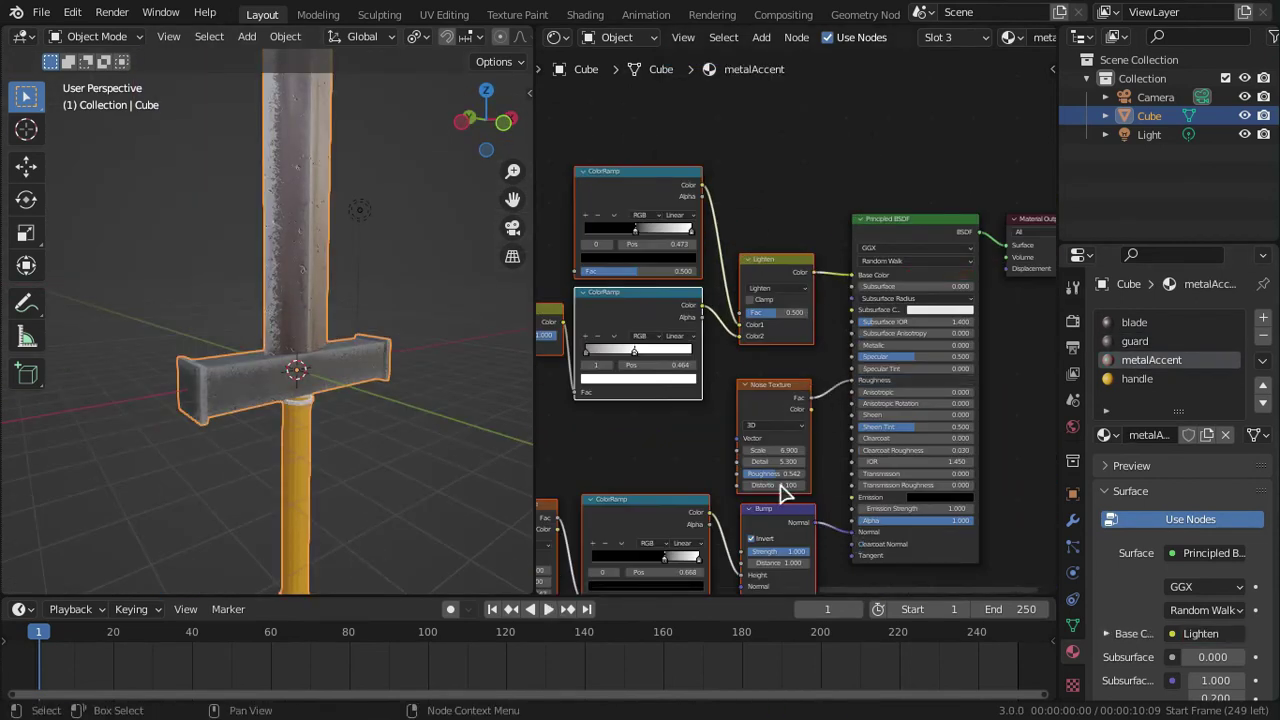
- Examine the crossguard and compare the guard and metalAccent node setups, ending on the guard material
{"action": "middle_click_drag", "start_coordinate": [340, 447], "coordinate": [363, 329]}
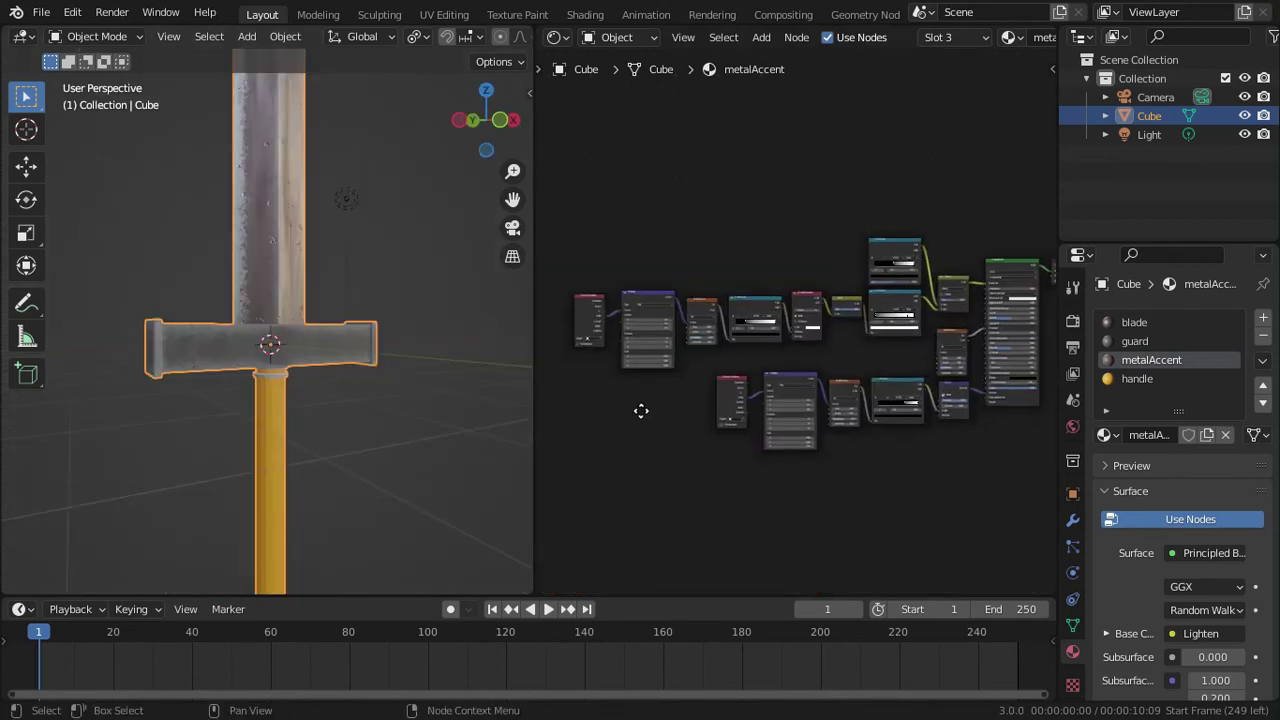
{"action": "scroll", "coordinate": [640, 410], "scroll_direction": "up", "scroll_amount": 2}
{"action": "scroll", "coordinate": [763, 391], "scroll_direction": "down", "scroll_amount": 2}
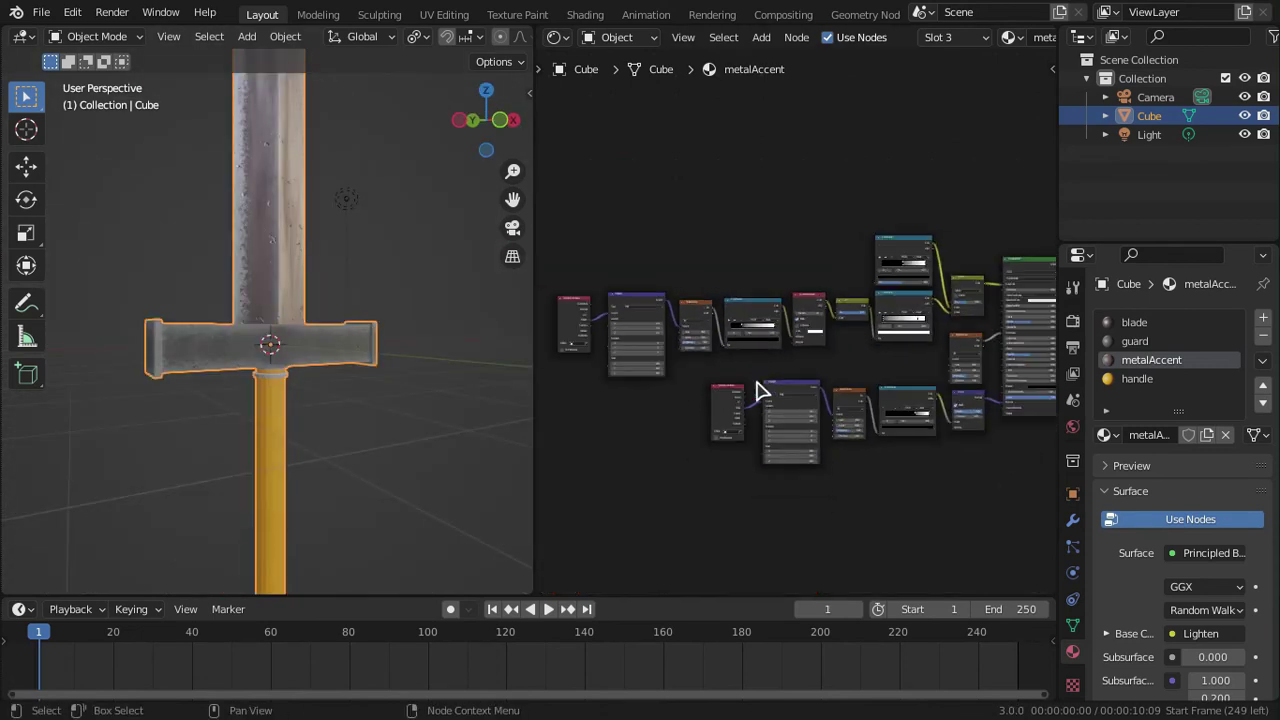
{"action": "left_click", "coordinate": [1173, 342]}
{"action": "left_click", "coordinate": [1178, 358]}
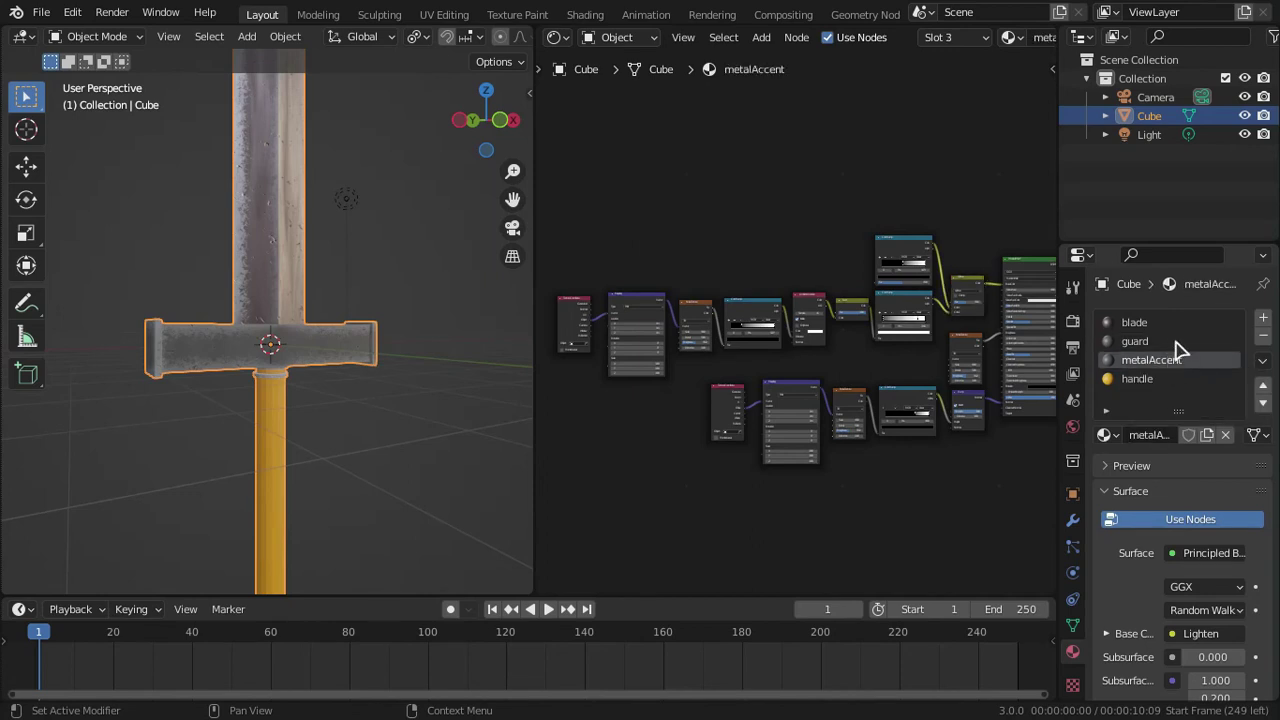
{"action": "left_click", "coordinate": [1166, 342]}
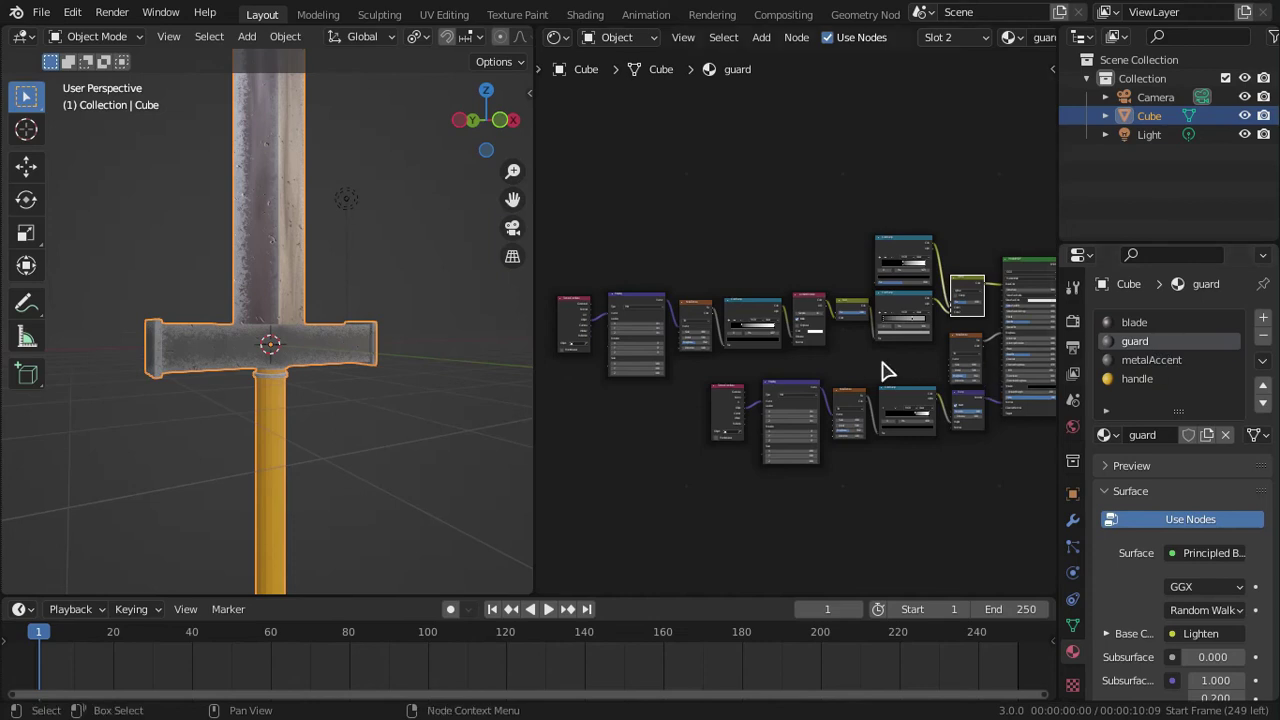
- In the guard material, move the lighter stop of the lower ColorRamp to position 0.764
{"action": "scroll", "coordinate": [883, 371], "scroll_direction": "up", "scroll_amount": 6}
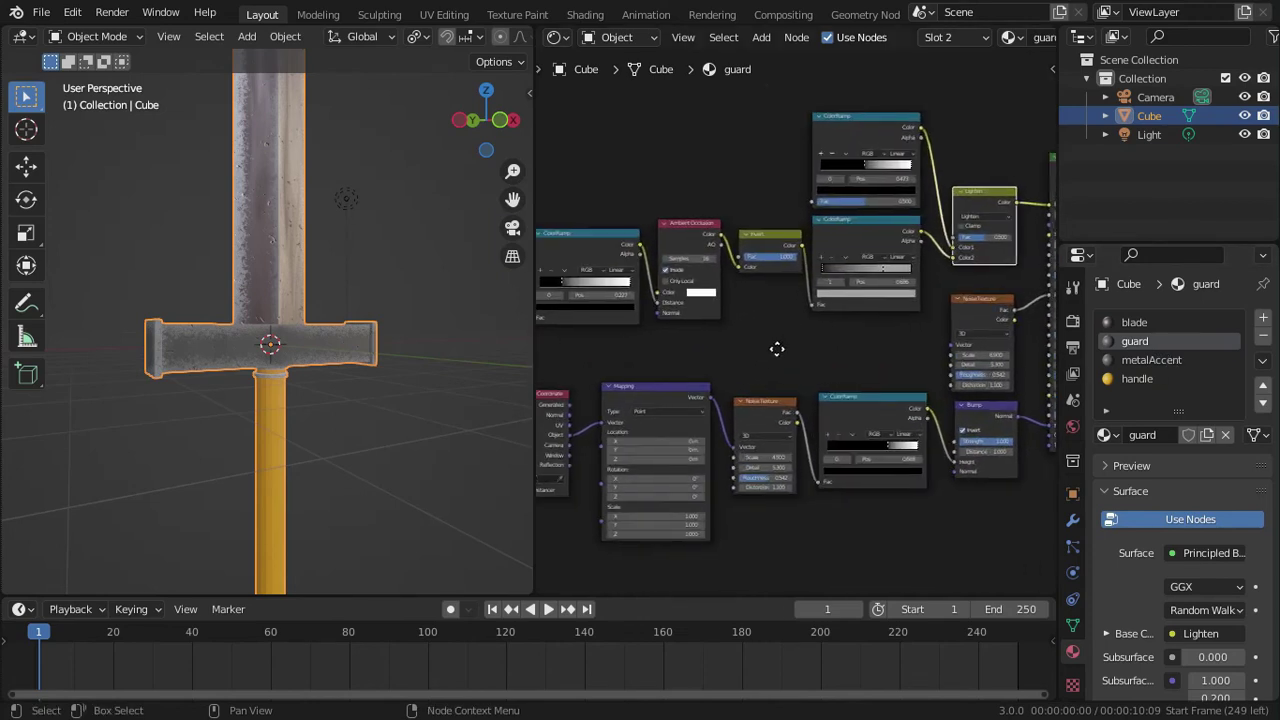
{"action": "scroll", "coordinate": [730, 437], "scroll_direction": "up", "scroll_amount": 2}
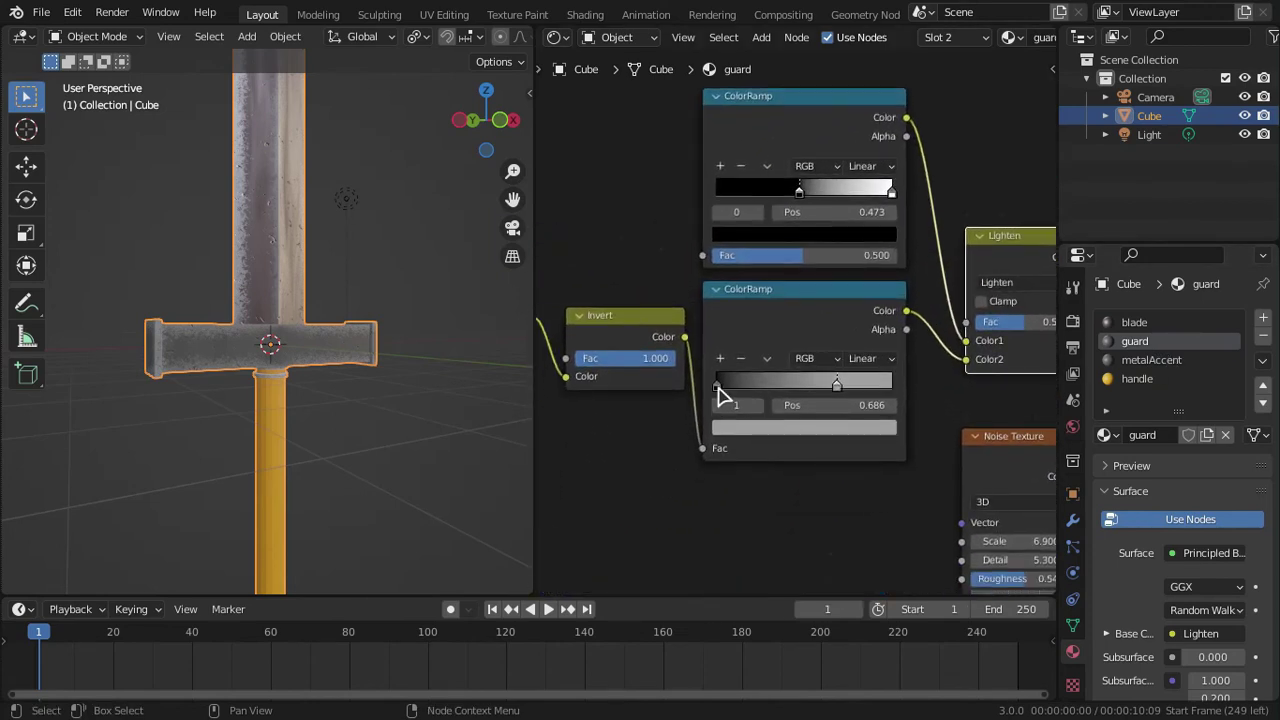
{"action": "left_click", "coordinate": [717, 387]}
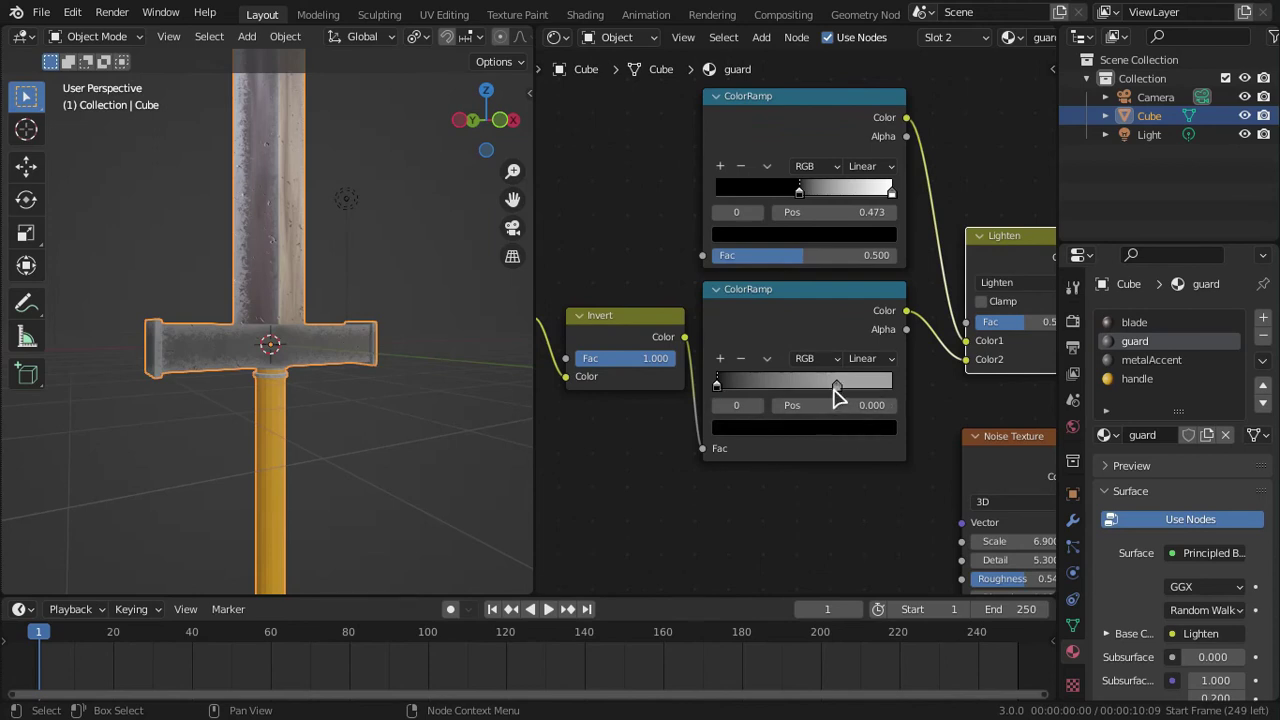
{"action": "left_click", "coordinate": [830, 430]}
{"action": "mouse_move", "coordinate": [858, 306]}
{"action": "left_mouse_down"}
{"action": "mouse_move", "coordinate": [858, 186]}
{"action": "mouse_move", "coordinate": [858, 306]}
{"action": "left_mouse_up"}
{"action": "left_click", "coordinate": [837, 387]}
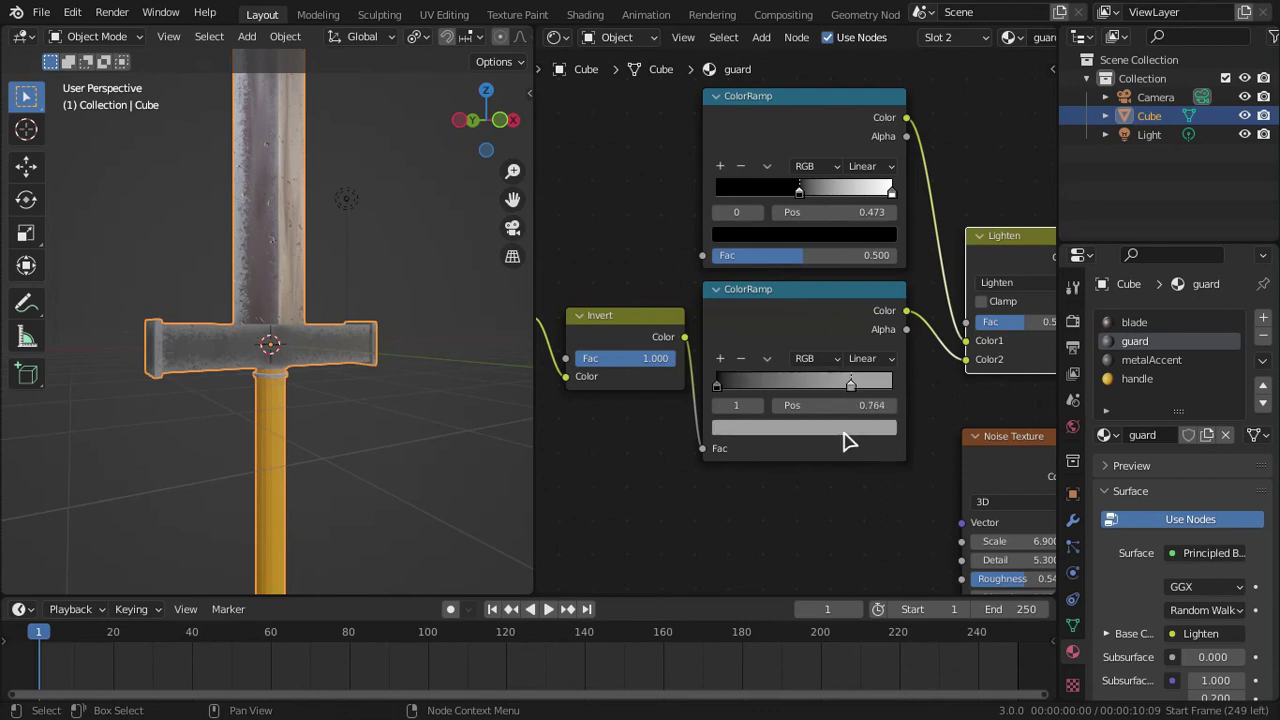
- Switch to the handle material and add a ColorRamp node beside its Principled BSDF
{"action": "left_click", "coordinate": [1150, 360]}
{"action": "left_click", "coordinate": [1140, 379]}
{"action": "key", "text": "Home"}
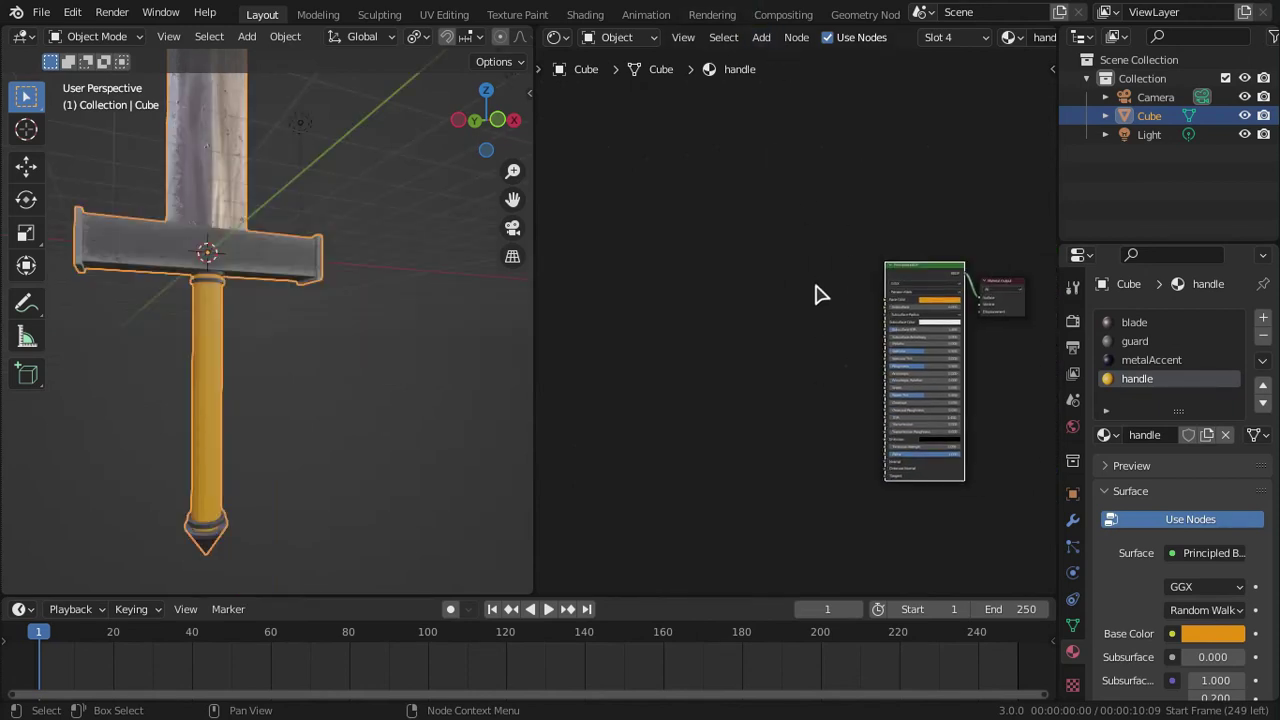
{"action": "key", "text": "shift+a"}
{"action": "left_click", "coordinate": [712, 336]}
{"action": "type", "text": "color"}
{"action": "key", "text": "Return"}
{"action": "left_click", "coordinate": [712, 340]}
- Add a Noise Texture node before the handle's ColorRamp and link its Fac output to the ramp's Fac input
{"action": "key", "text": "shift+a"}
{"action": "left_click", "coordinate": [713, 337]}
{"action": "type", "text": "noise"}
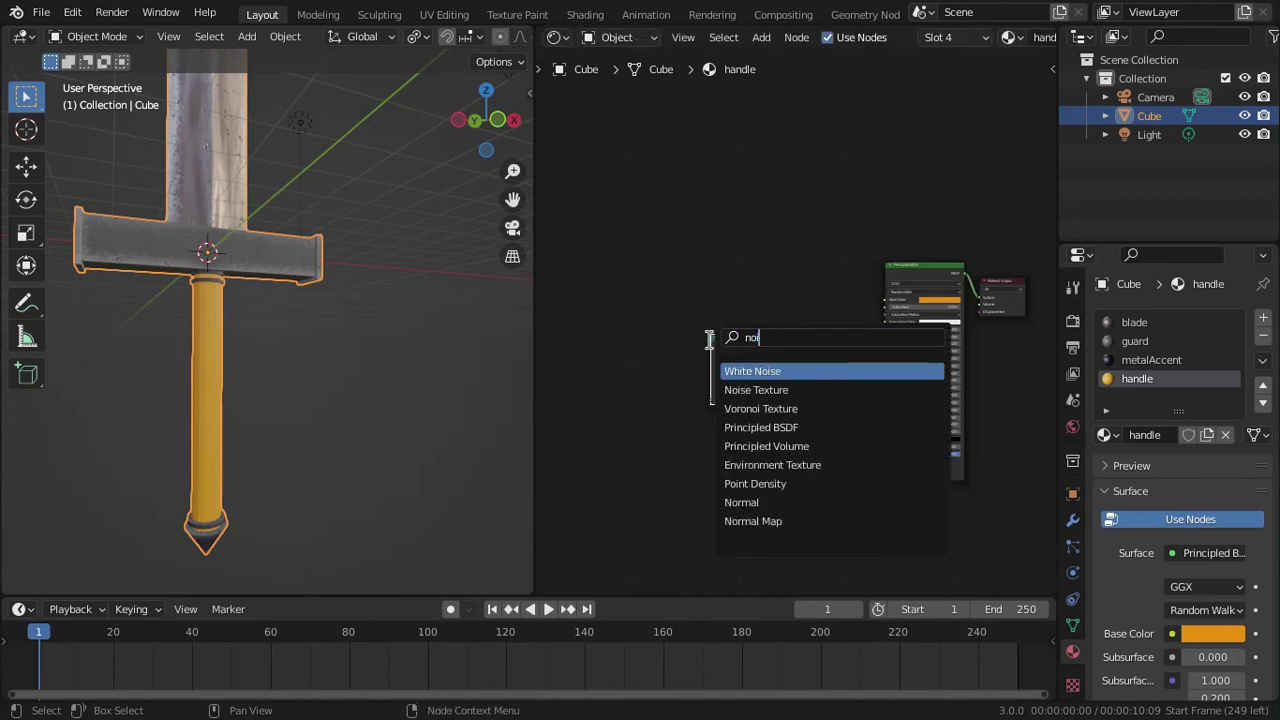
{"action": "key", "text": "Down"}
{"action": "key", "text": "Return"}
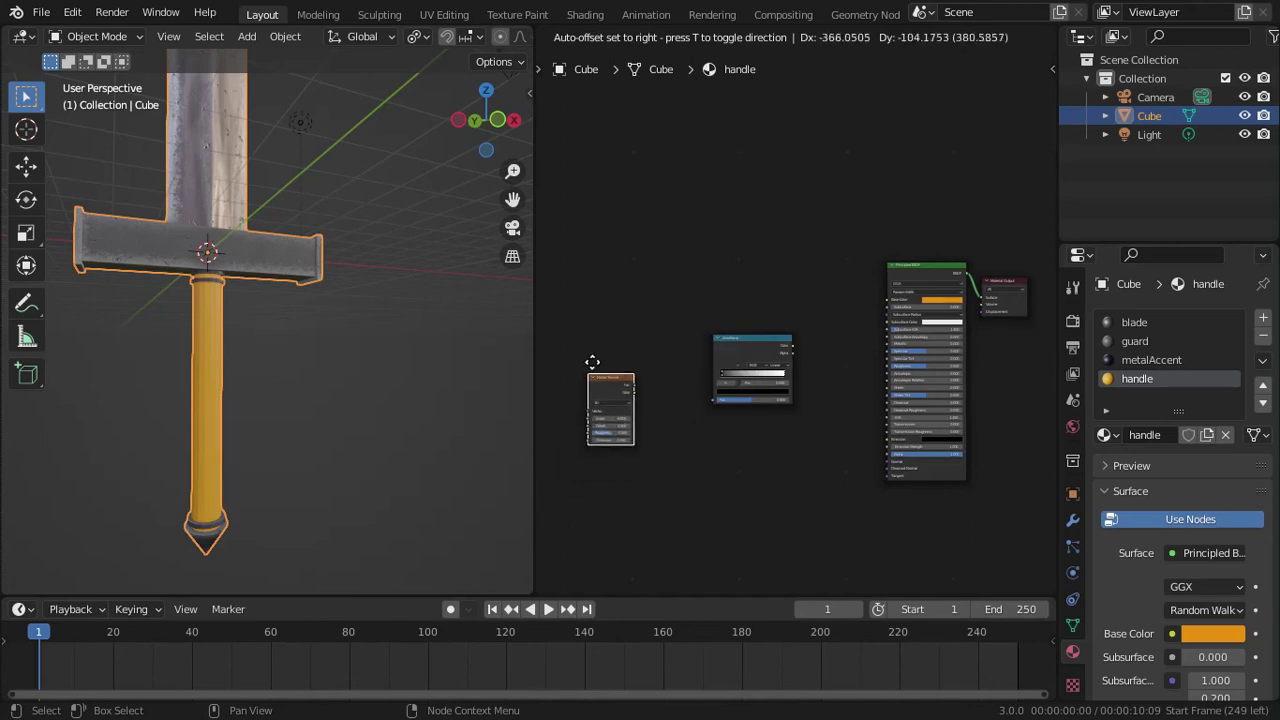
{"action": "left_click", "coordinate": [652, 326]}
{"action": "scroll", "coordinate": [700, 360], "scroll_direction": "up", "scroll_amount": 3}
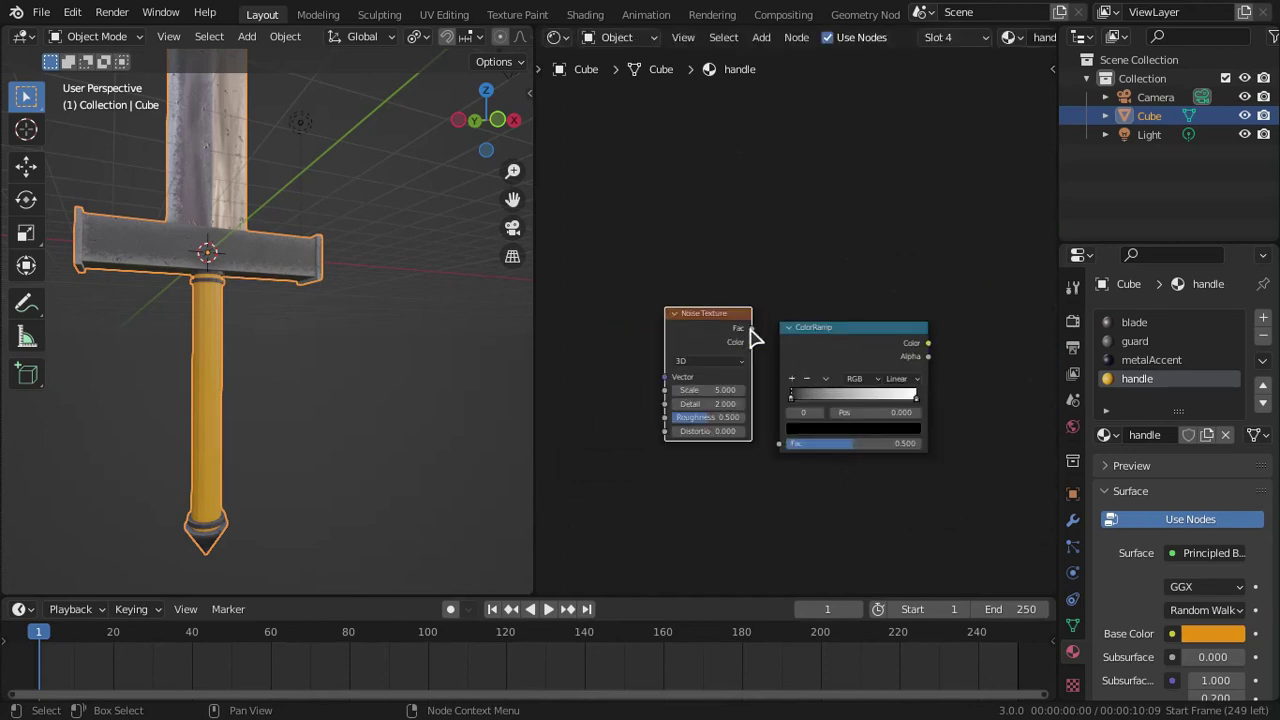
{"action": "left_click_drag", "start_coordinate": [751, 328], "coordinate": [779, 443]}
{"action": "left_click_drag", "start_coordinate": [823, 329], "coordinate": [828, 317]}
- Feed the Noise Texture with Object coordinates through a Mapping node and link the ColorRamp's Color to Base Color
{"action": "left_click", "coordinate": [704, 331]}
{"action": "key", "text": "ctrl"}
{"action": "scroll", "coordinate": [720, 340], "scroll_direction": "down", "scroll_amount": 3}
{"action": "middle_click_drag", "start_coordinate": [720, 340], "coordinate": [894, 311]}
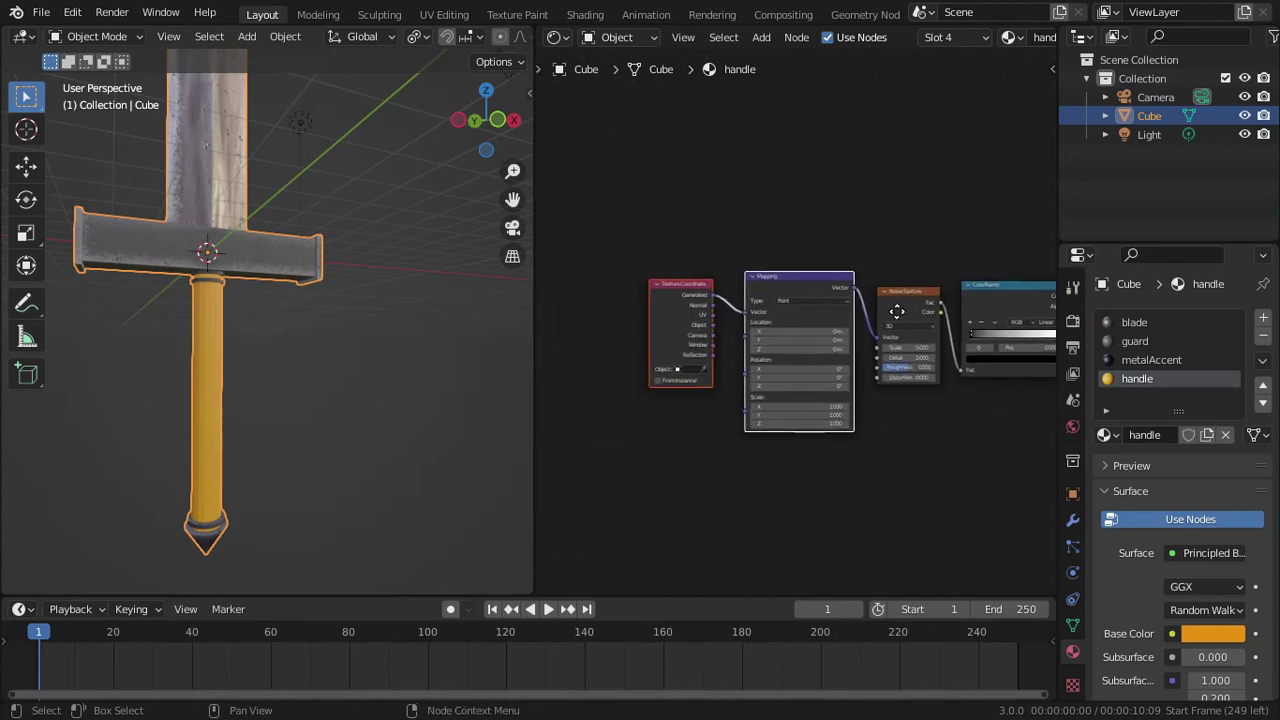
{"action": "scroll", "coordinate": [894, 311], "scroll_direction": "up", "scroll_amount": 4}
{"action": "left_click_drag", "start_coordinate": [683, 327], "coordinate": [727, 309]}
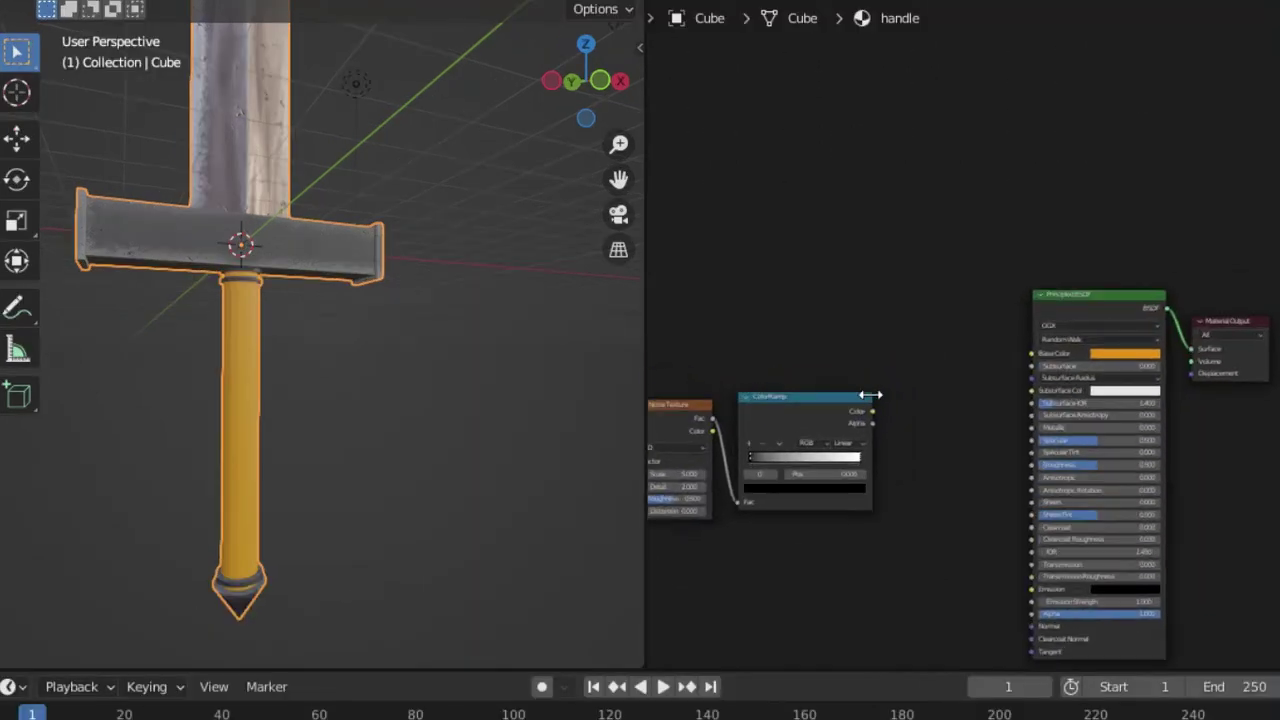
{"action": "left_click_drag", "start_coordinate": [718, 392], "coordinate": [851, 348]}
{"action": "left_click_drag", "start_coordinate": [1038, 362], "coordinate": [1032, 355]}
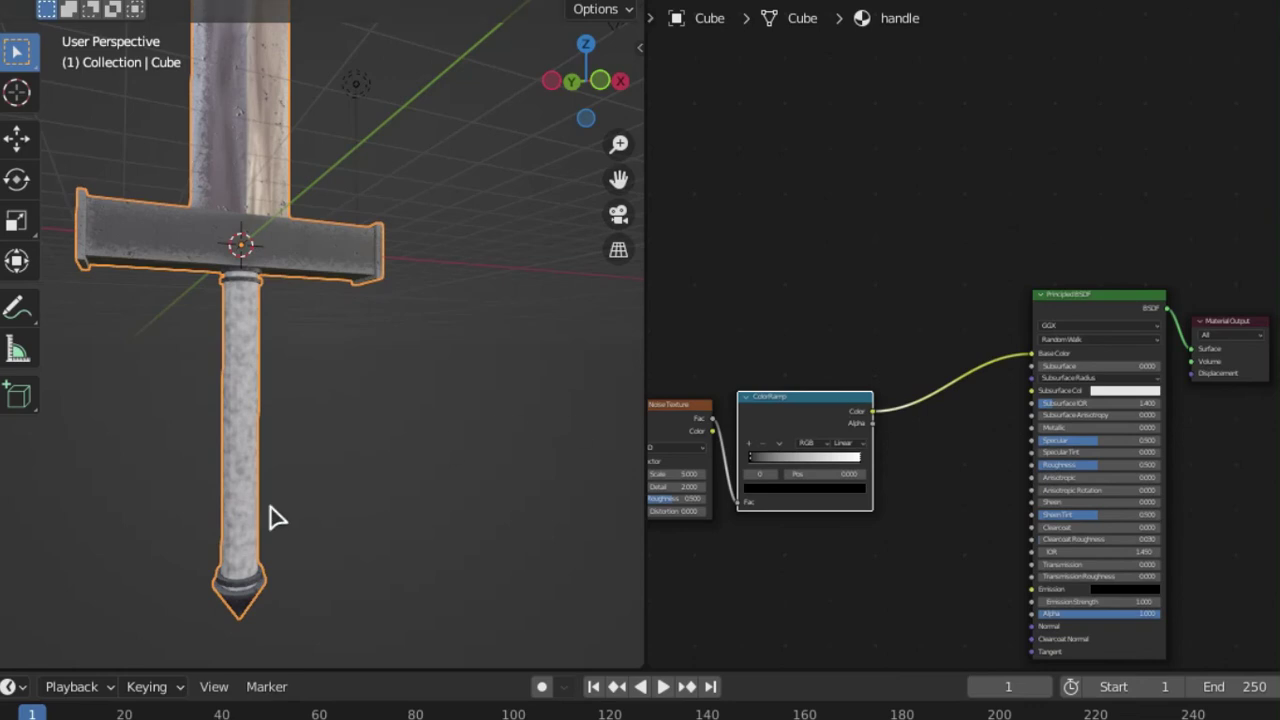
- Set the handle's Mapping Z scale to 0.2 and its Noise Texture distortion to 1
{"action": "scroll", "coordinate": [277, 523], "scroll_direction": "up", "scroll_amount": 4}
{"action": "middle_click_drag", "start_coordinate": [844, 529], "coordinate": [1100, 488]}
{"action": "scroll", "coordinate": [1100, 488], "scroll_direction": "up", "scroll_amount": 5}
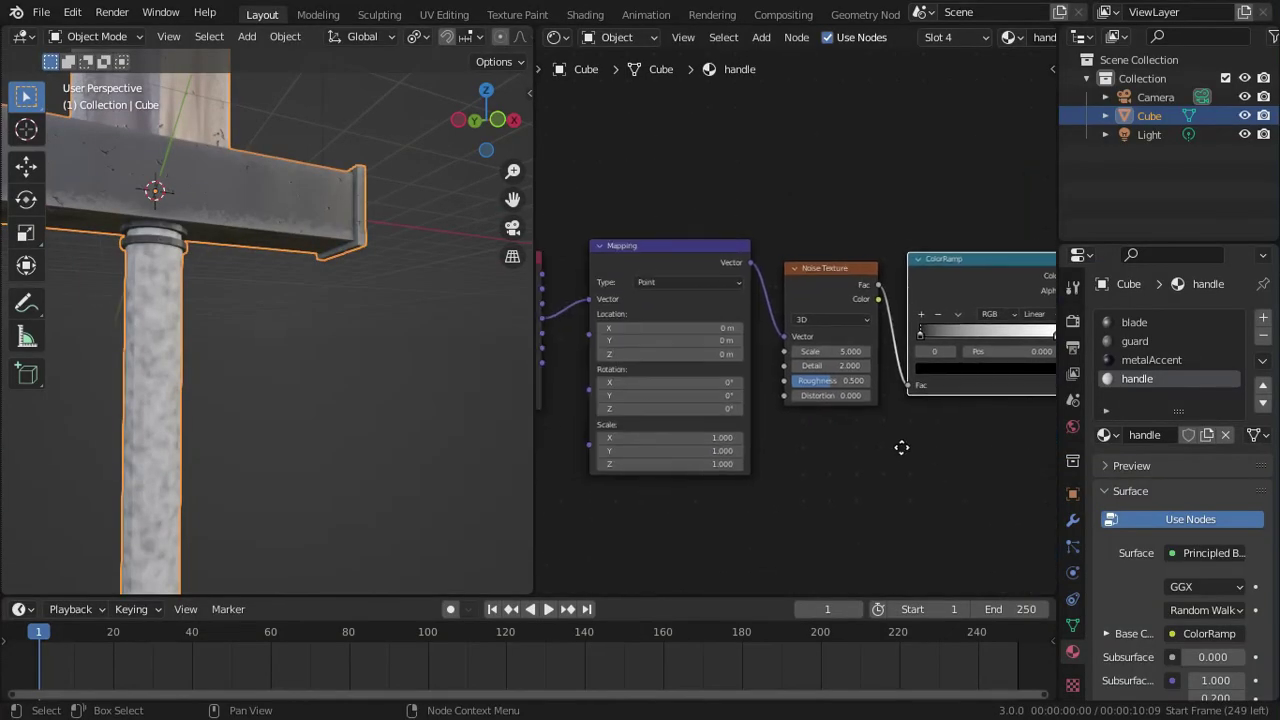
{"action": "middle_click_drag", "start_coordinate": [842, 582], "coordinate": [924, 560]}
{"action": "scroll", "coordinate": [918, 560], "scroll_direction": "up", "scroll_amount": 3}
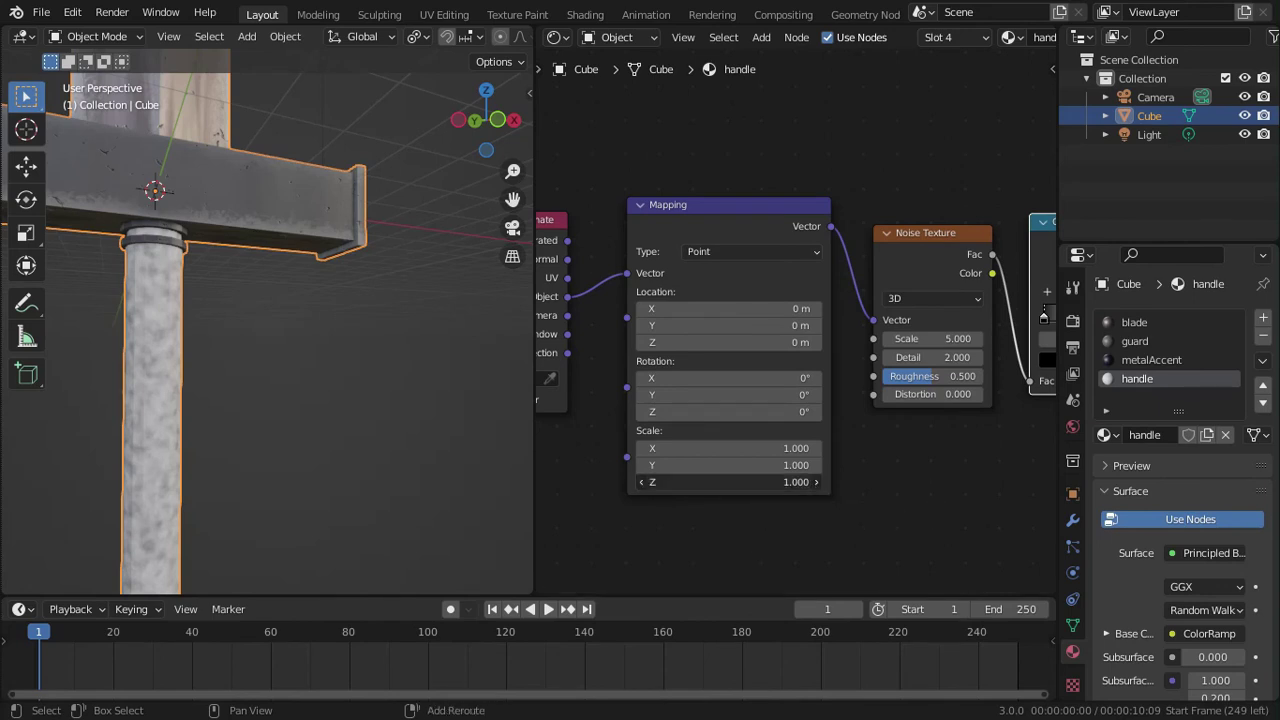
{"action": "left_click_drag", "start_coordinate": [730, 482], "coordinate": [694, 482]}
{"action": "left_click", "coordinate": [757, 482]}
{"action": "key", "text": "BackSpace"}
{"action": "type", "text": ".2"}
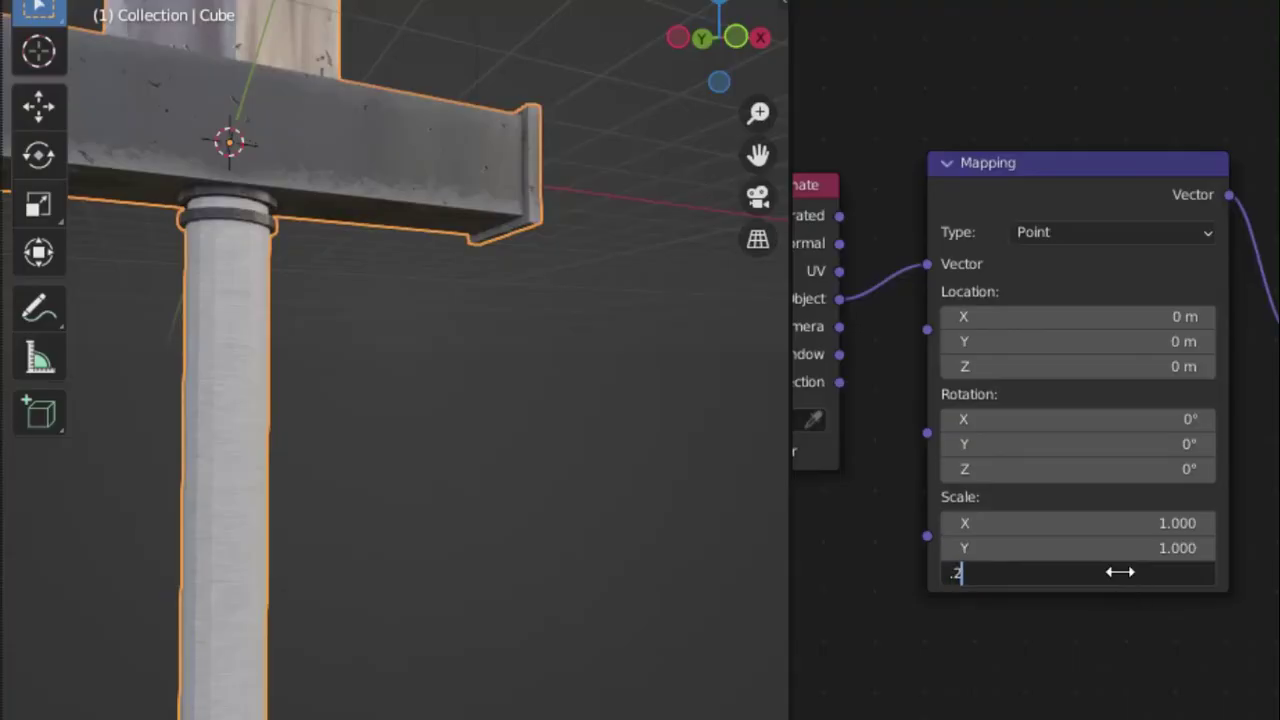
{"action": "key", "text": "Return"}
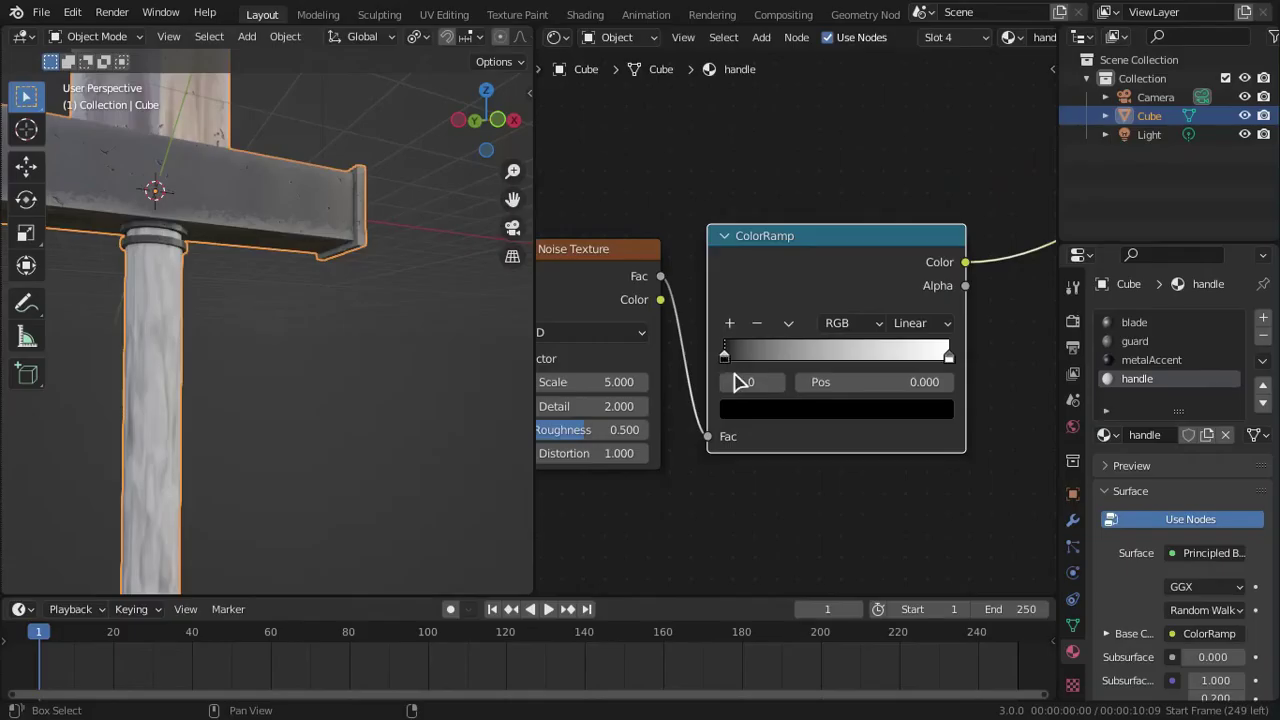
- Color the handle ColorRamp's first stop dark brown with hue 0.040, saturation 0.878 and value 0.094
{"action": "left_click", "coordinate": [794, 410]}
{"action": "left_click", "coordinate": [905, 205]}
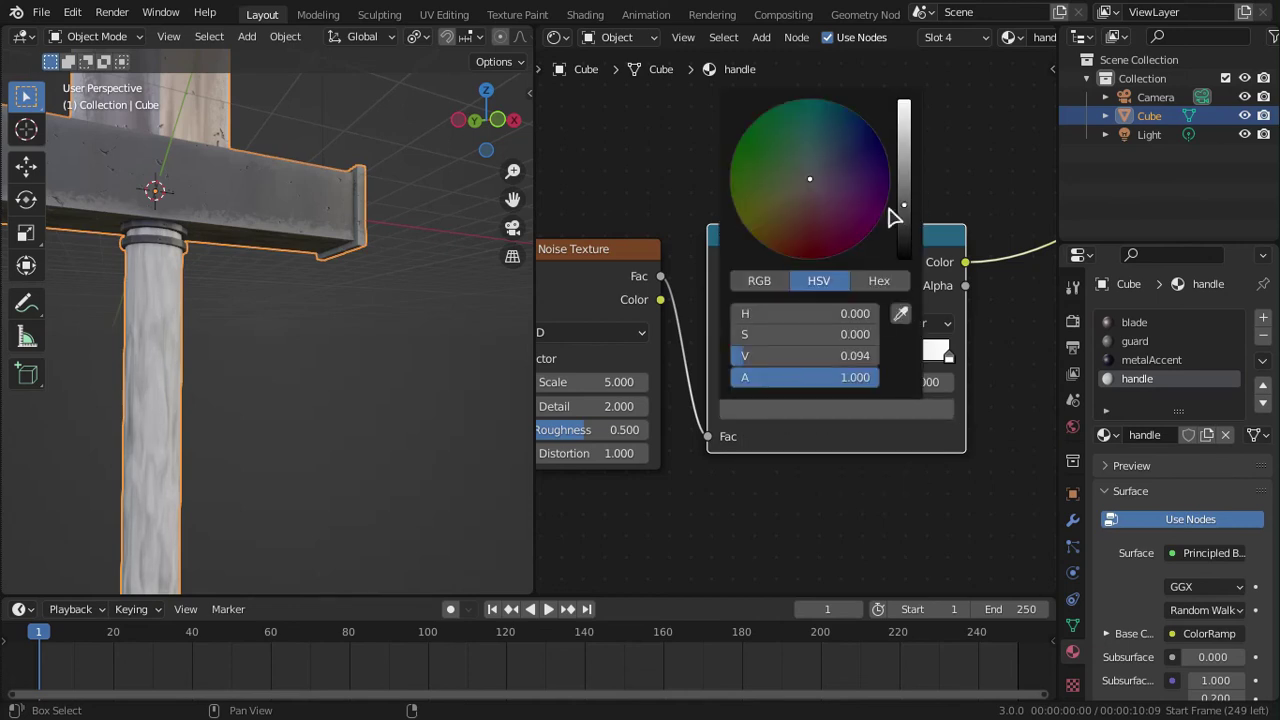
{"action": "left_click", "coordinate": [789, 229]}
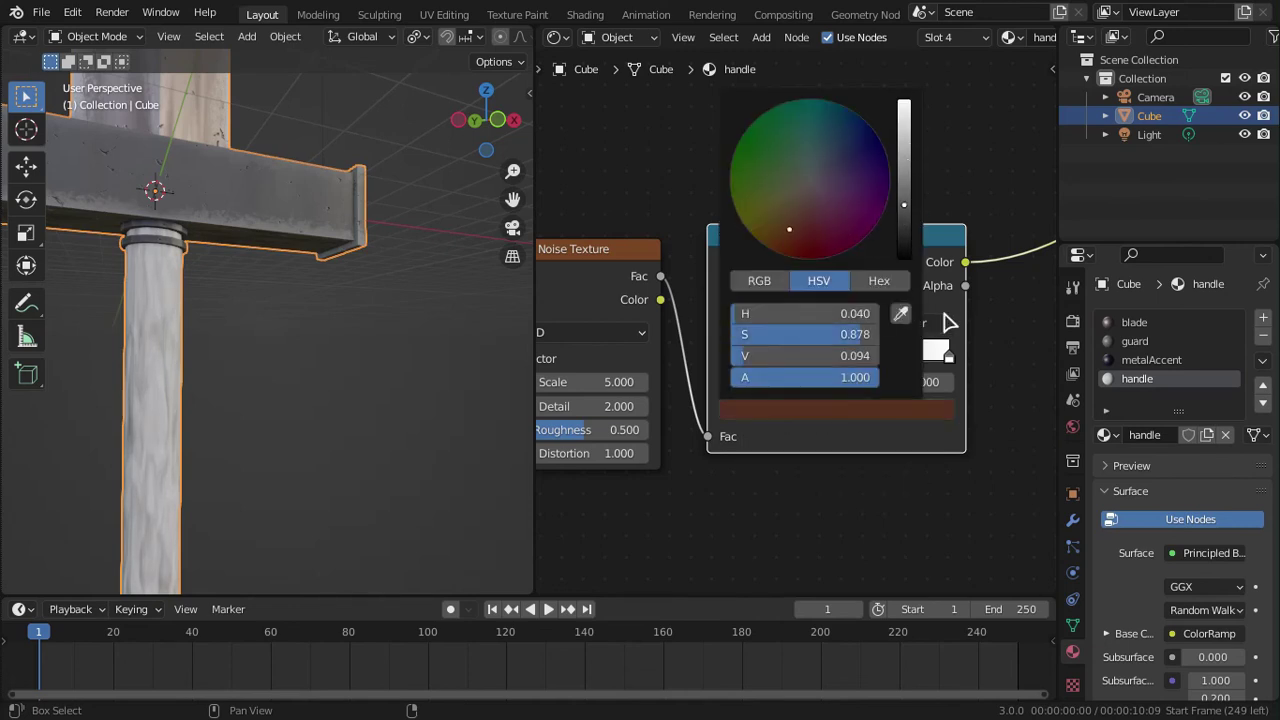
- Color the ramp's last stop light reddish brown with value 0.663 and move the dark stop to about 0.295
{"action": "left_click", "coordinate": [948, 357]}
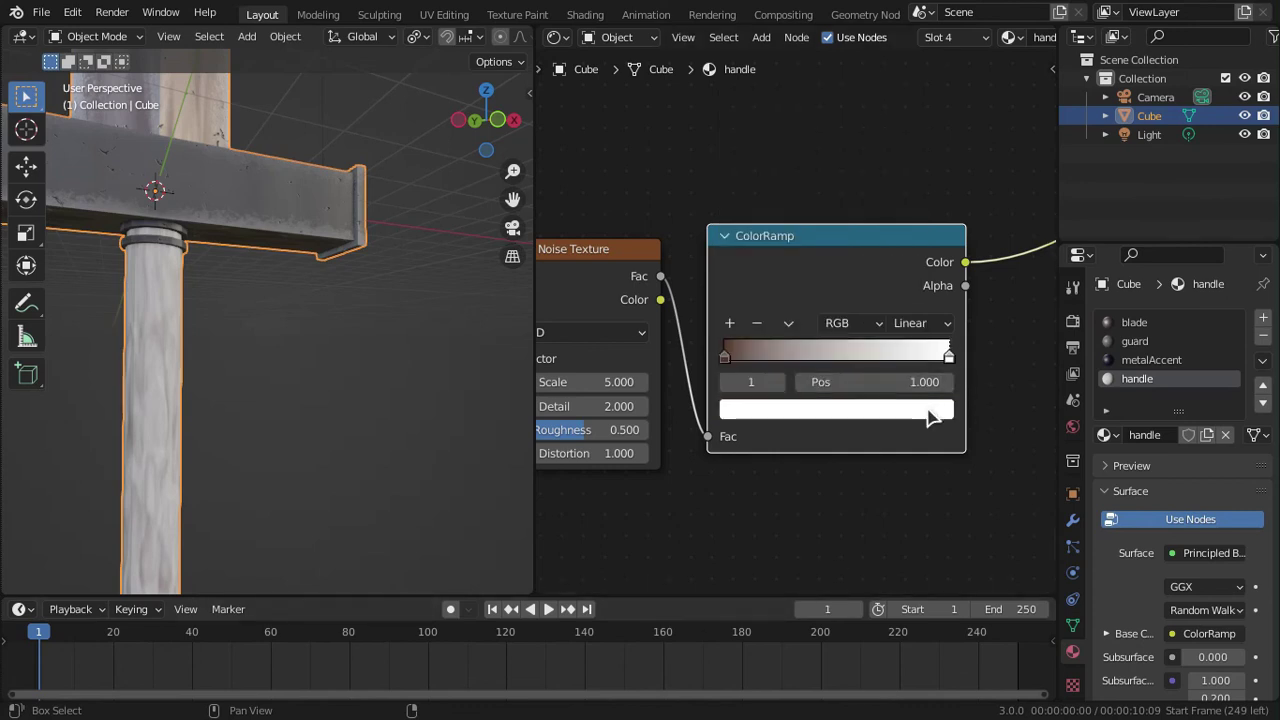
{"action": "left_click", "coordinate": [934, 412]}
{"action": "left_click", "coordinate": [905, 181]}
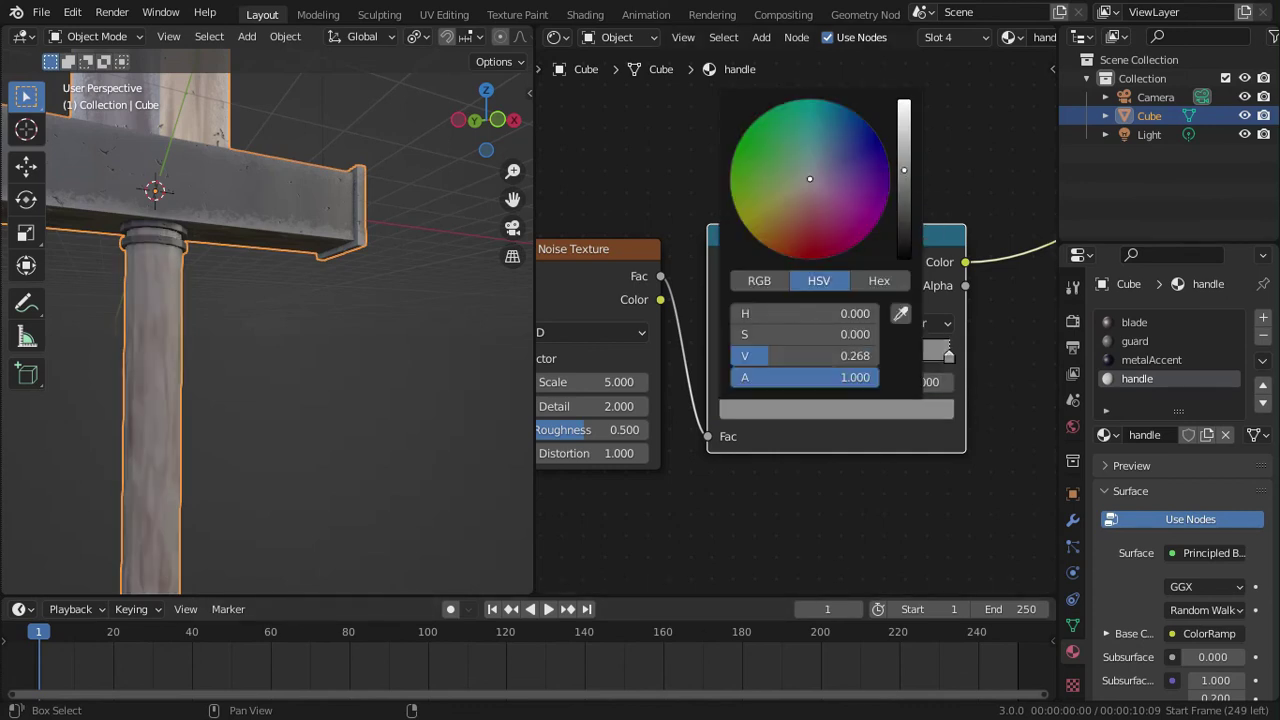
{"action": "left_click", "coordinate": [798, 207]}
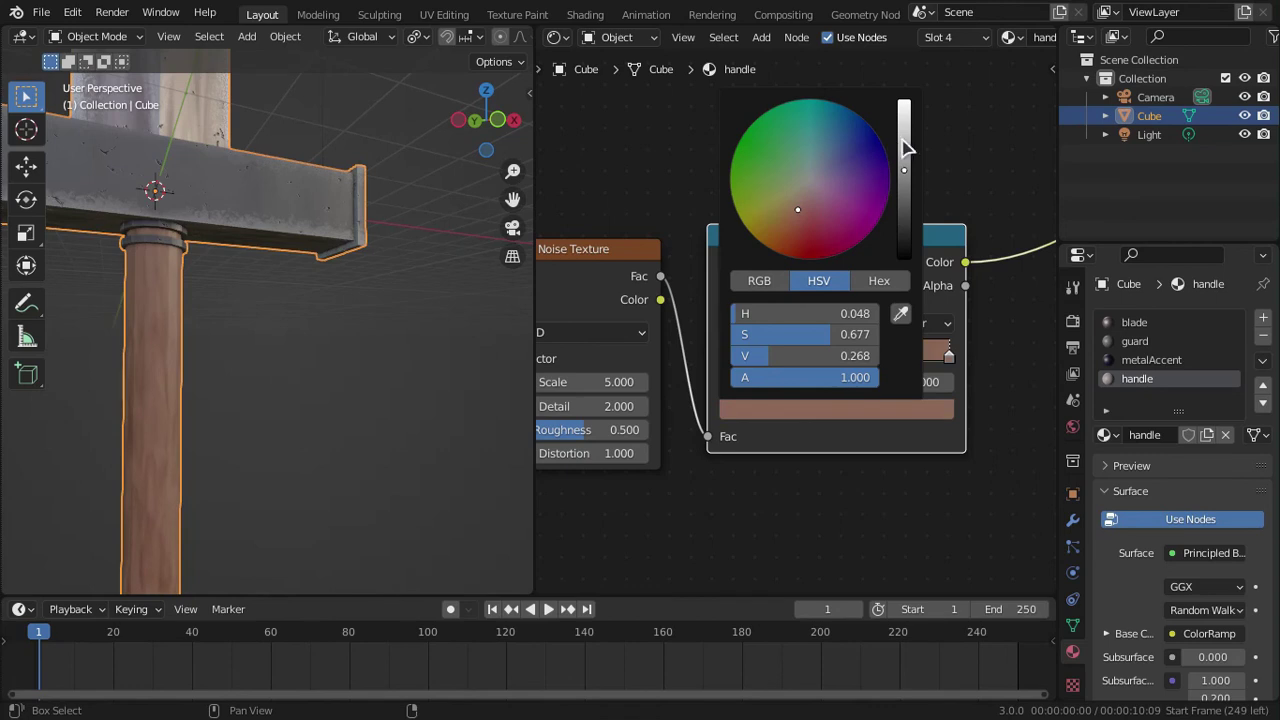
{"action": "left_click_drag", "start_coordinate": [905, 148], "coordinate": [904, 124]}
{"action": "left_click_drag", "start_coordinate": [730, 364], "coordinate": [801, 361]}
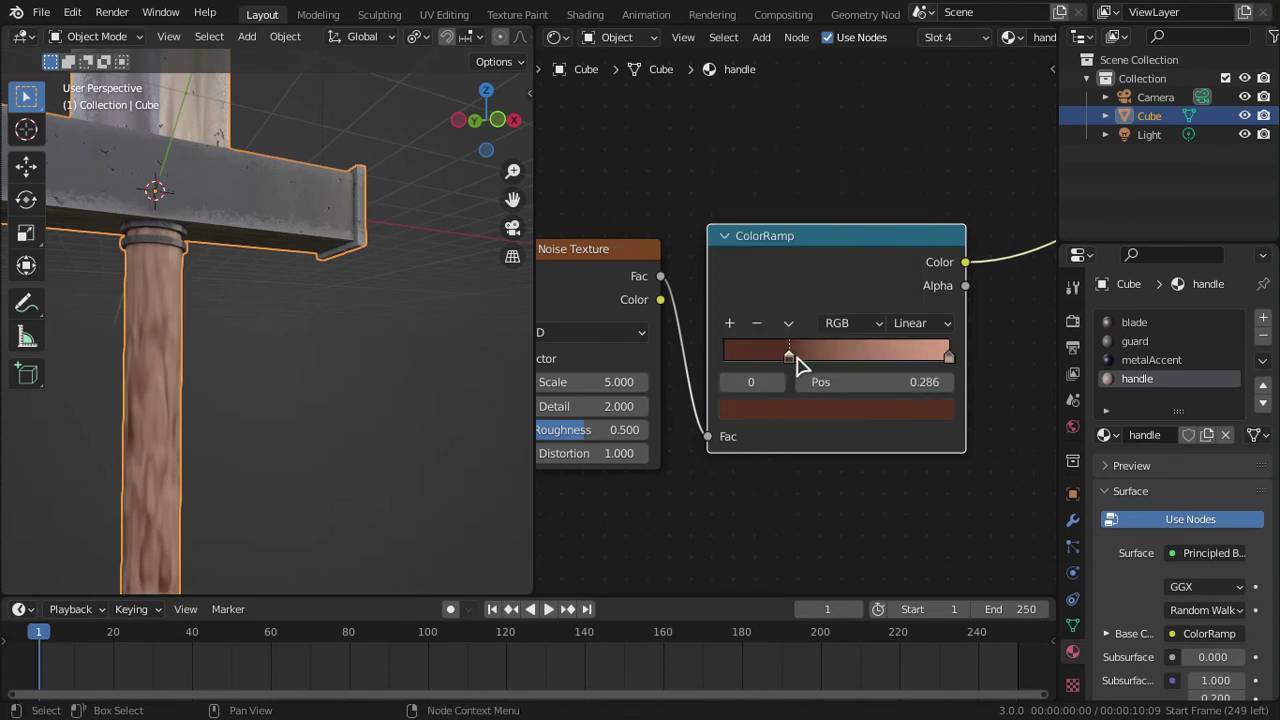
- Add a Bump node and place it between the handle's ColorRamp and Principled BSDF
{"action": "scroll", "coordinate": [237, 423], "scroll_direction": "down", "scroll_amount": 6}
{"action": "scroll", "coordinate": [860, 518], "scroll_direction": "down", "scroll_amount": 7}
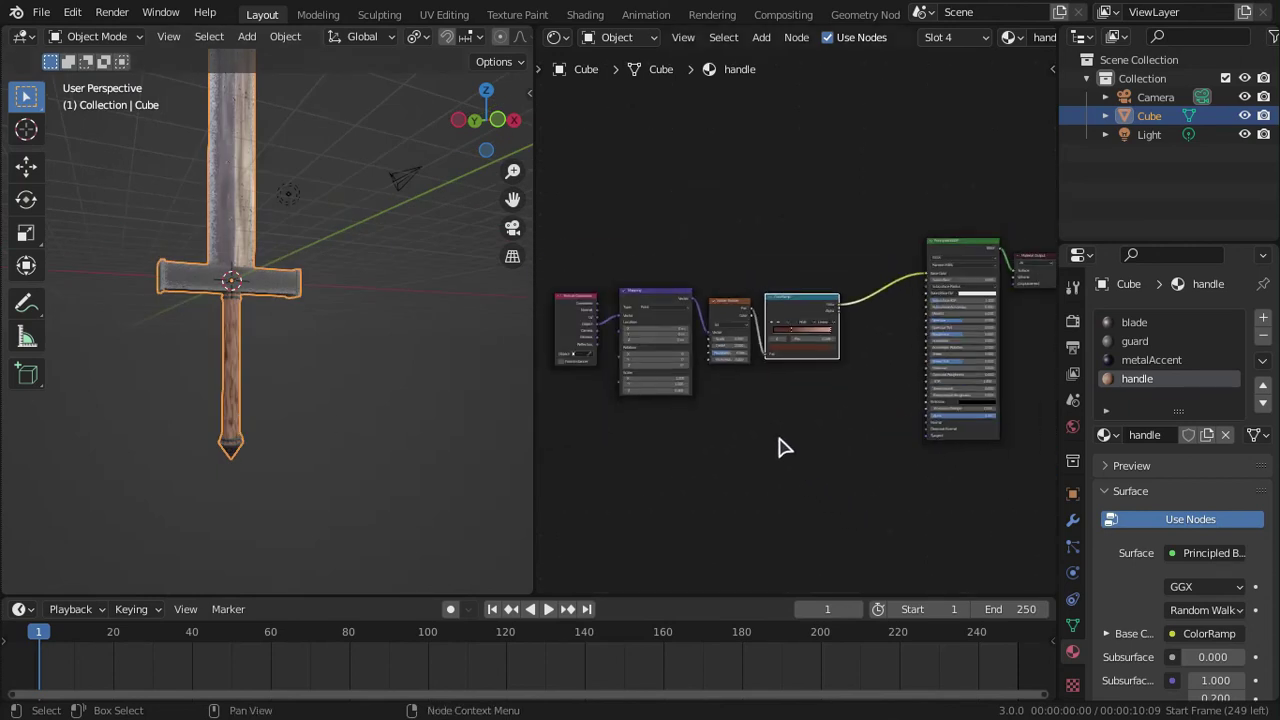
{"action": "left_click", "coordinate": [761, 38]}
{"action": "left_click", "coordinate": [791, 63]}
{"action": "type", "text": "bum"}
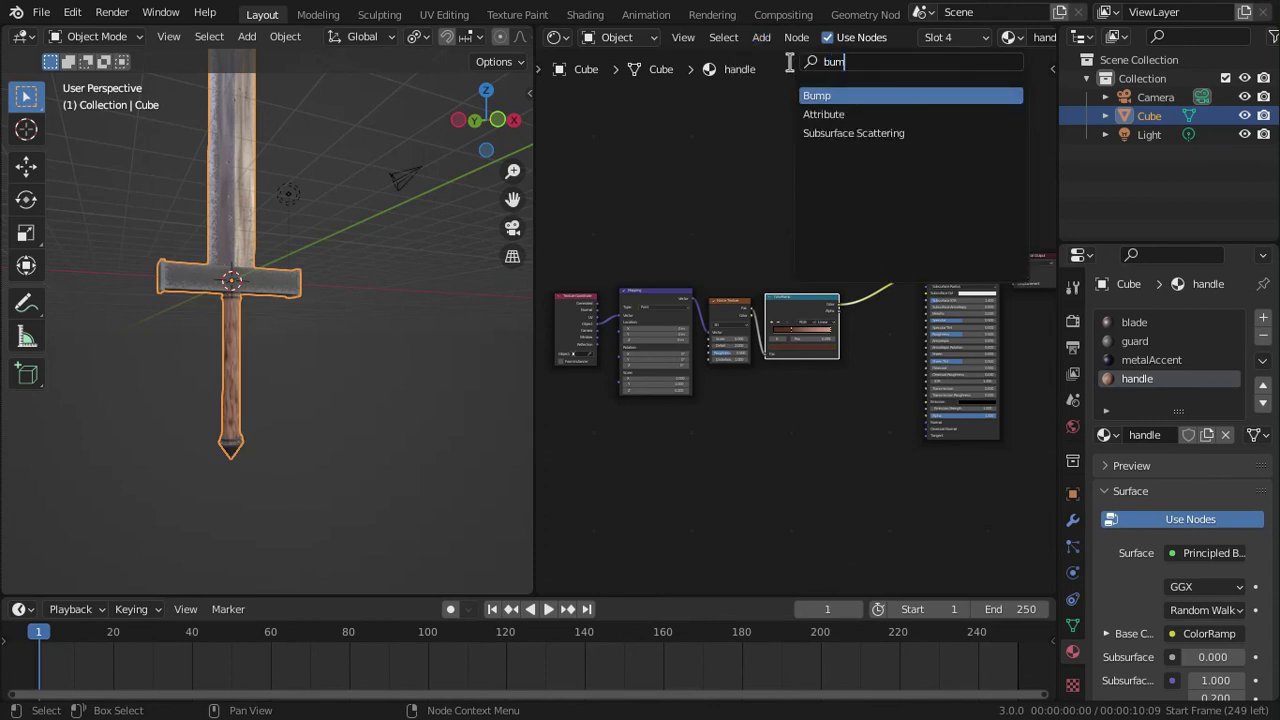
{"action": "key", "text": "Return"}
{"action": "left_click", "coordinate": [840, 345]}
{"action": "left_click_drag", "start_coordinate": [835, 215], "coordinate": [880, 380]}
- Link the ColorRamp's Color to the Bump's Height and the Bump's Normal output to the Principled BSDF's Normal
{"action": "scroll", "coordinate": [846, 360], "scroll_direction": "up", "scroll_amount": 3}
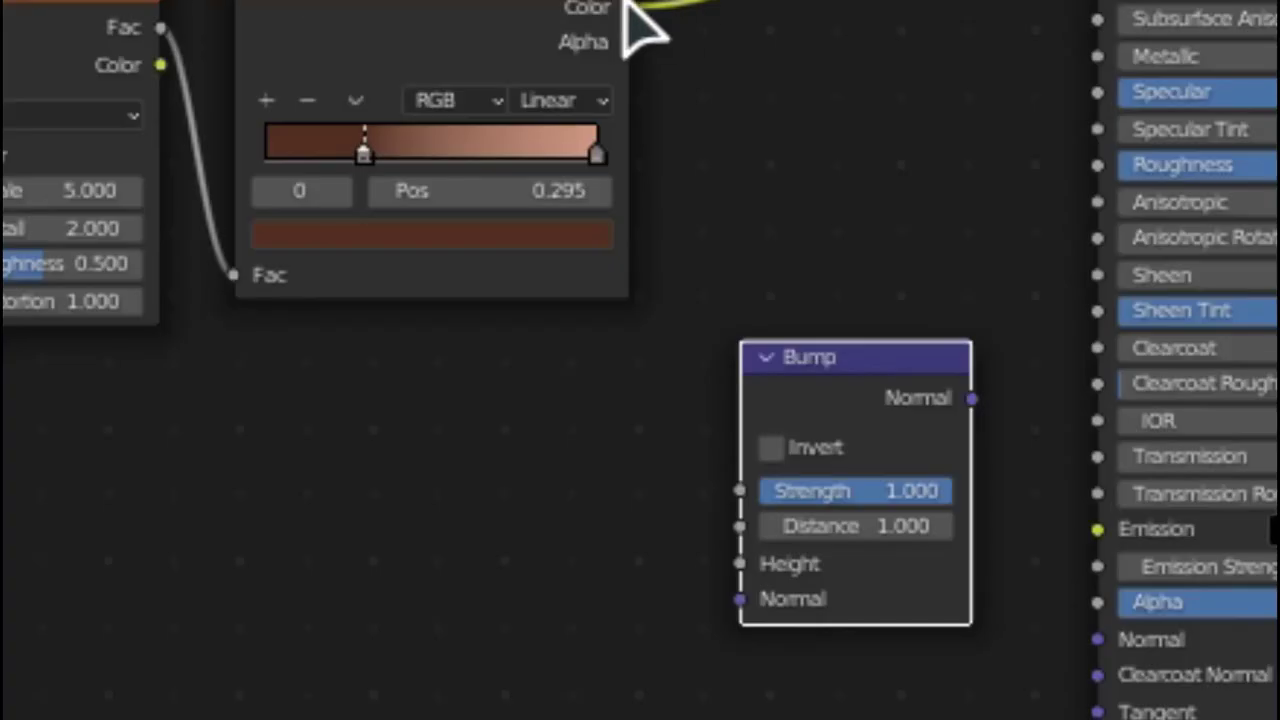
{"action": "left_click_drag", "start_coordinate": [632, 12], "coordinate": [737, 572]}
{"action": "left_click_drag", "start_coordinate": [971, 398], "coordinate": [1103, 645]}
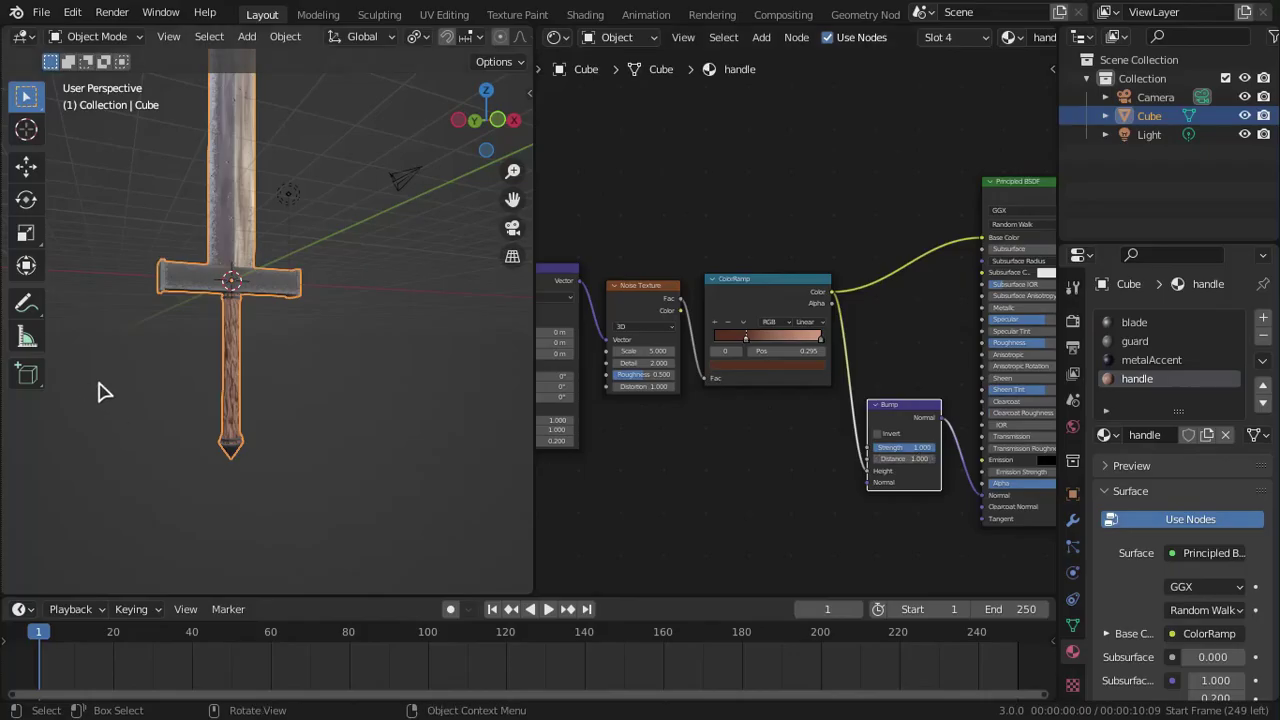
- Invert the handle's Bump with strength 0.783 and shift the ColorRamp's dark stop to 0.382
{"action": "scroll", "coordinate": [155, 392], "scroll_direction": "up", "scroll_amount": 7}
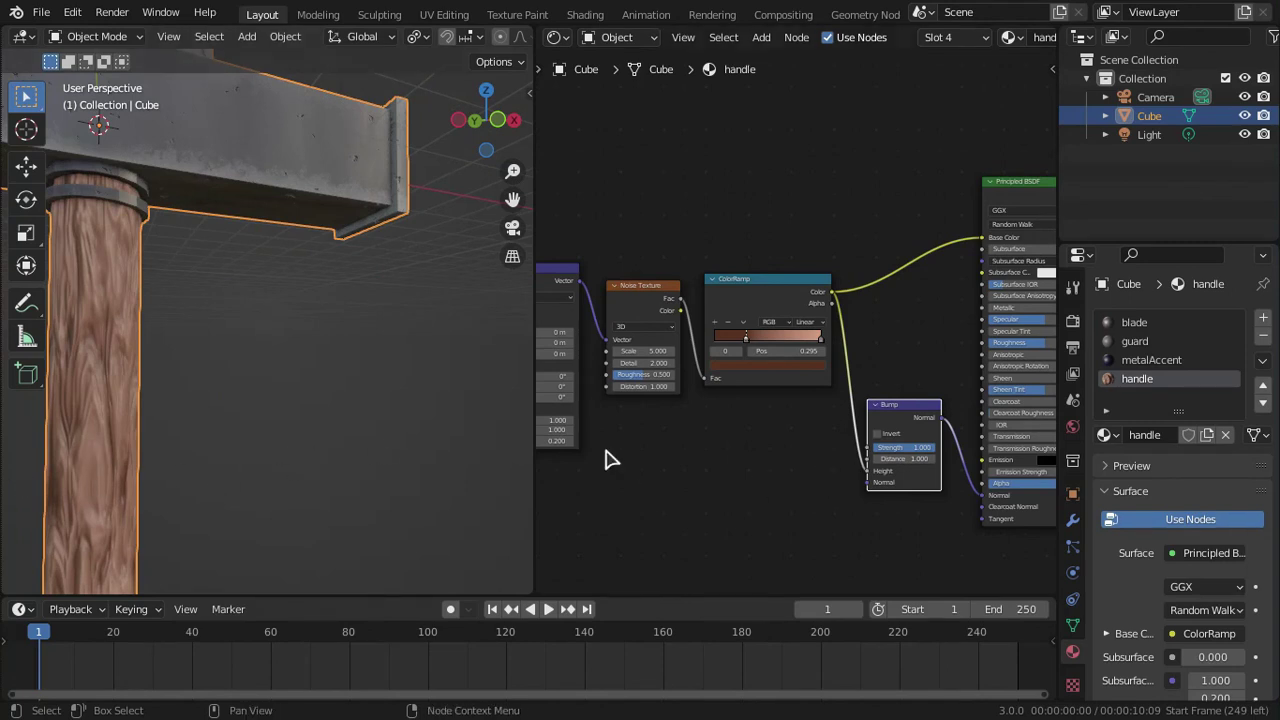
{"action": "left_click_drag", "start_coordinate": [757, 345], "coordinate": [778, 350]}
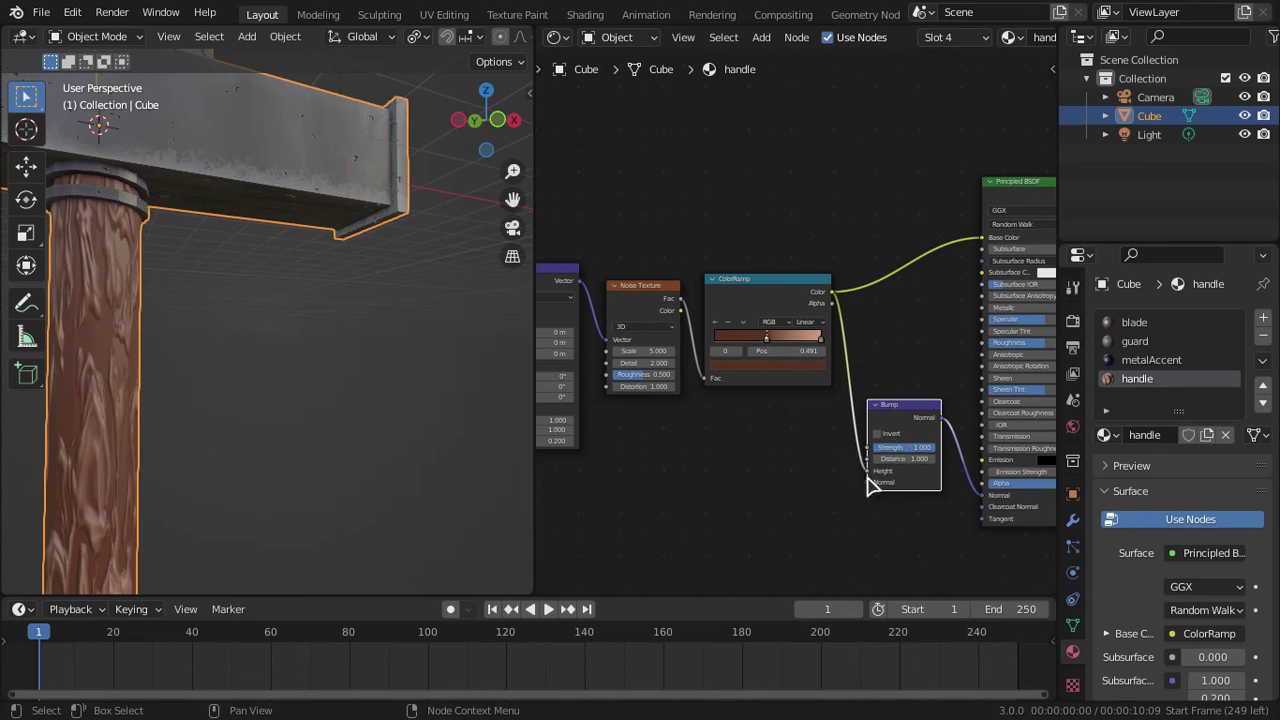
{"action": "scroll", "coordinate": [757, 506], "scroll_direction": "up", "scroll_amount": 2}
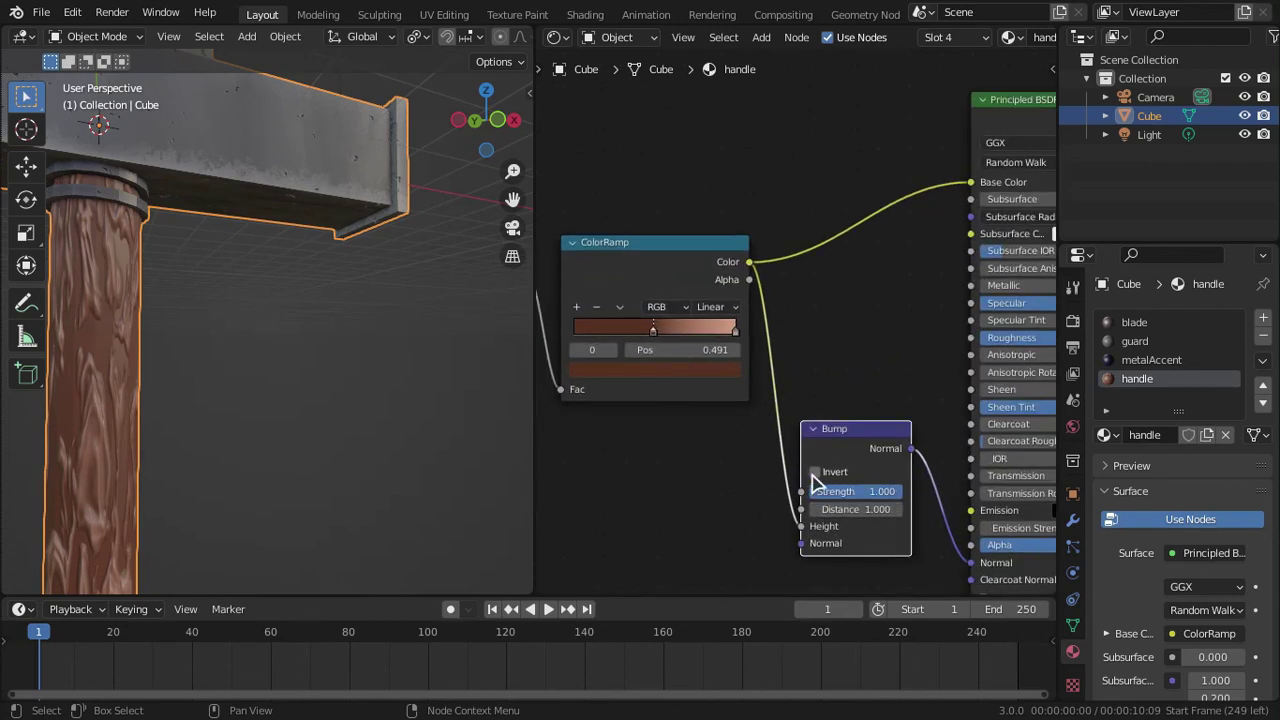
{"action": "left_click", "coordinate": [815, 472]}
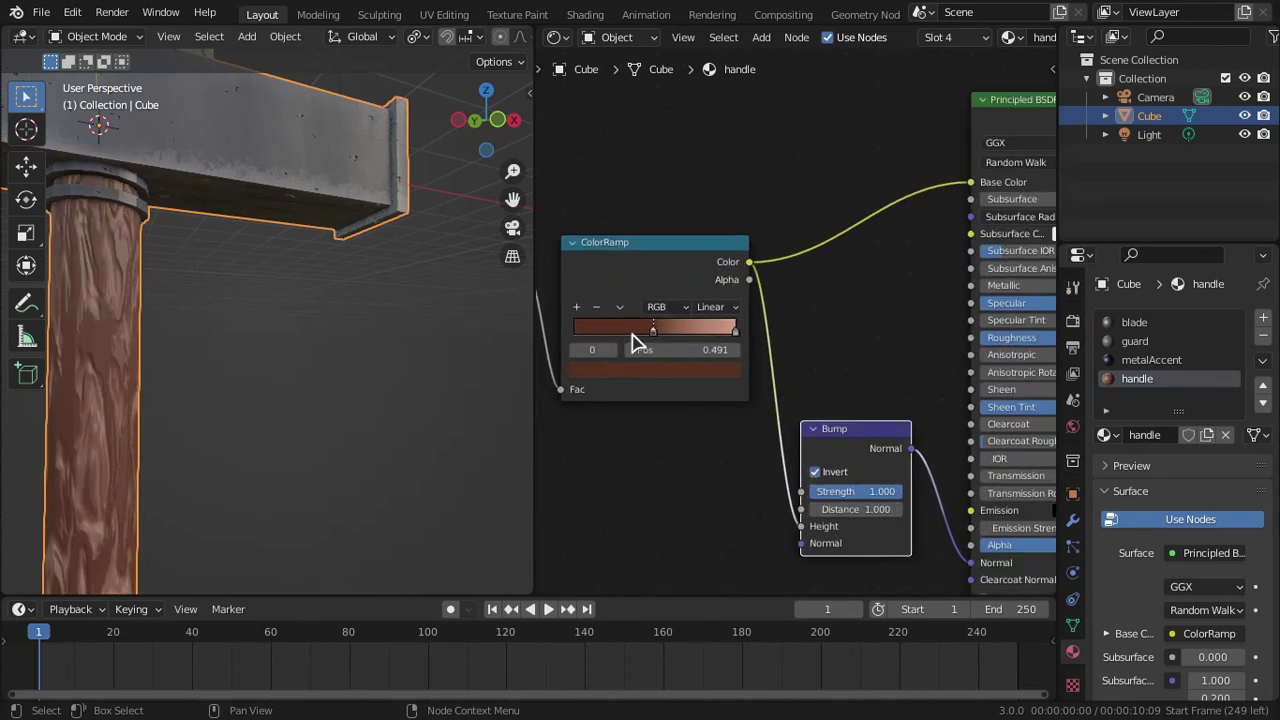
{"action": "mouse_move", "coordinate": [656, 331]}
{"action": "left_mouse_down"}
{"action": "mouse_move", "coordinate": [637, 330]}
{"action": "mouse_move", "coordinate": [660, 328]}
{"action": "left_mouse_up"}
{"action": "left_click_drag", "start_coordinate": [659, 328], "coordinate": [641, 328]}
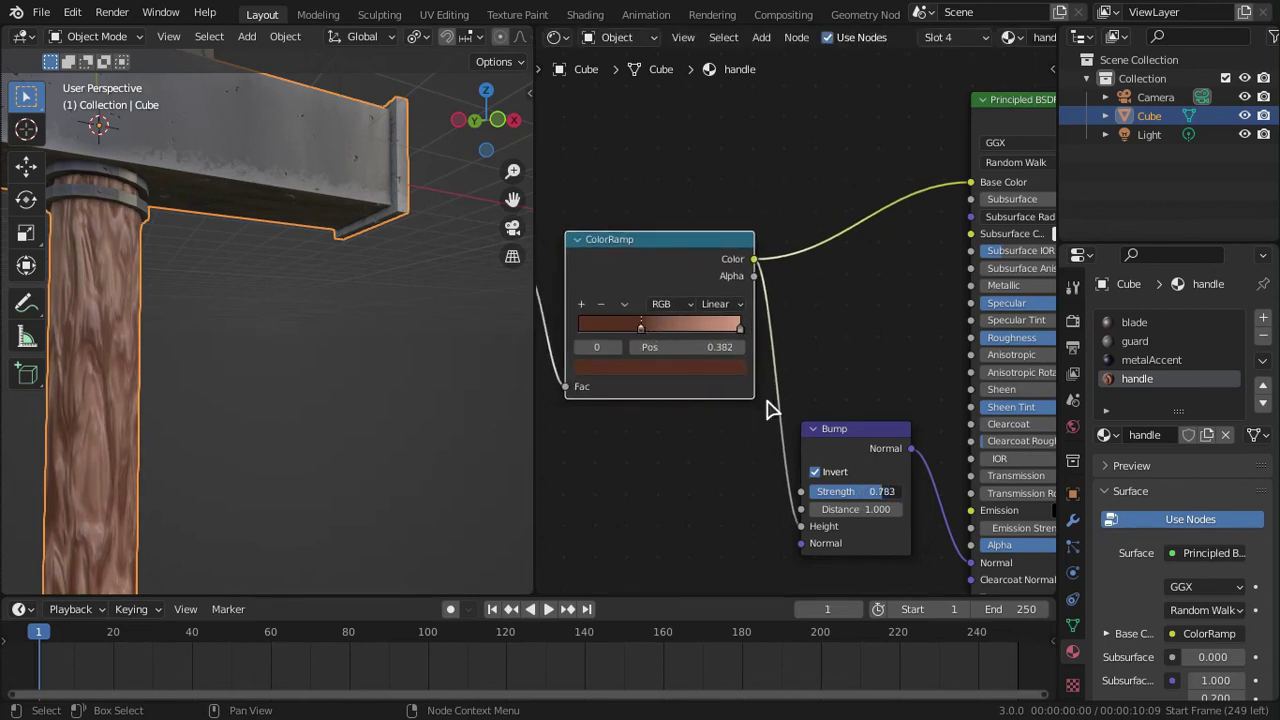
- Recolor the ColorRamp's last stop to a yellowish tan and move the dark stop to 0.486
{"action": "left_click", "coordinate": [740, 329]}
{"action": "left_click", "coordinate": [737, 366]}
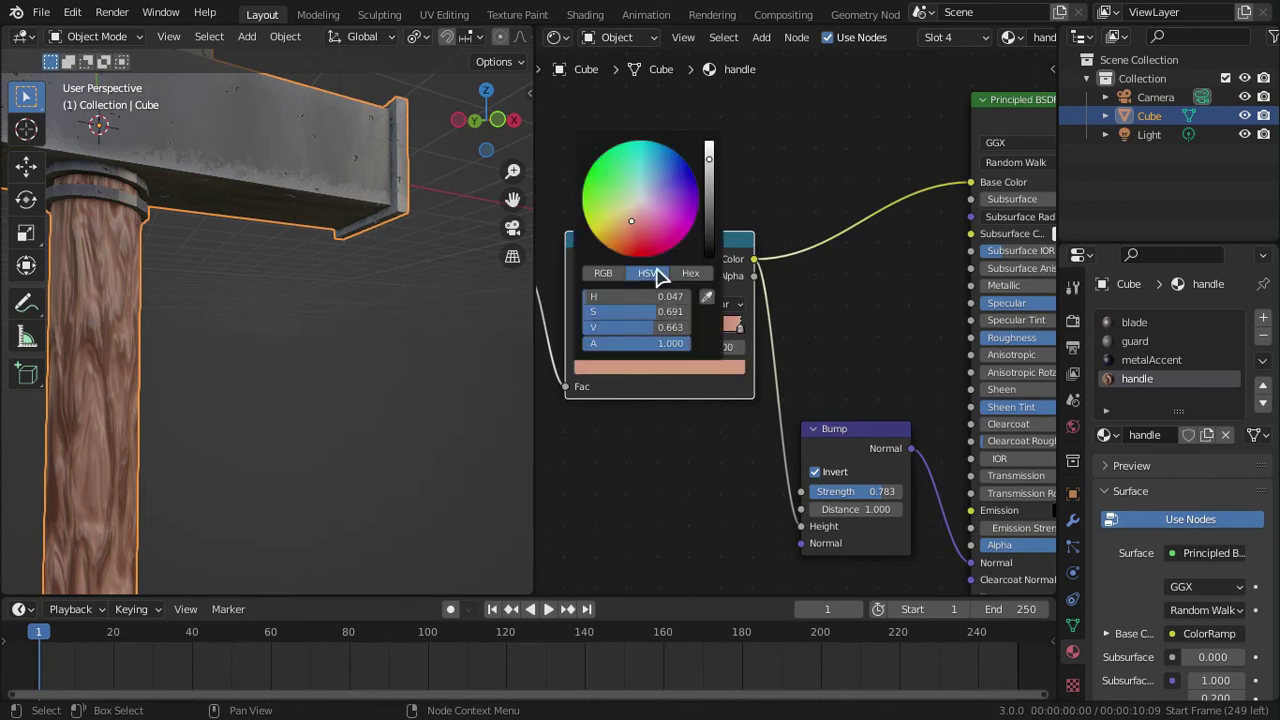
{"action": "left_click_drag", "start_coordinate": [630, 228], "coordinate": [625, 219]}
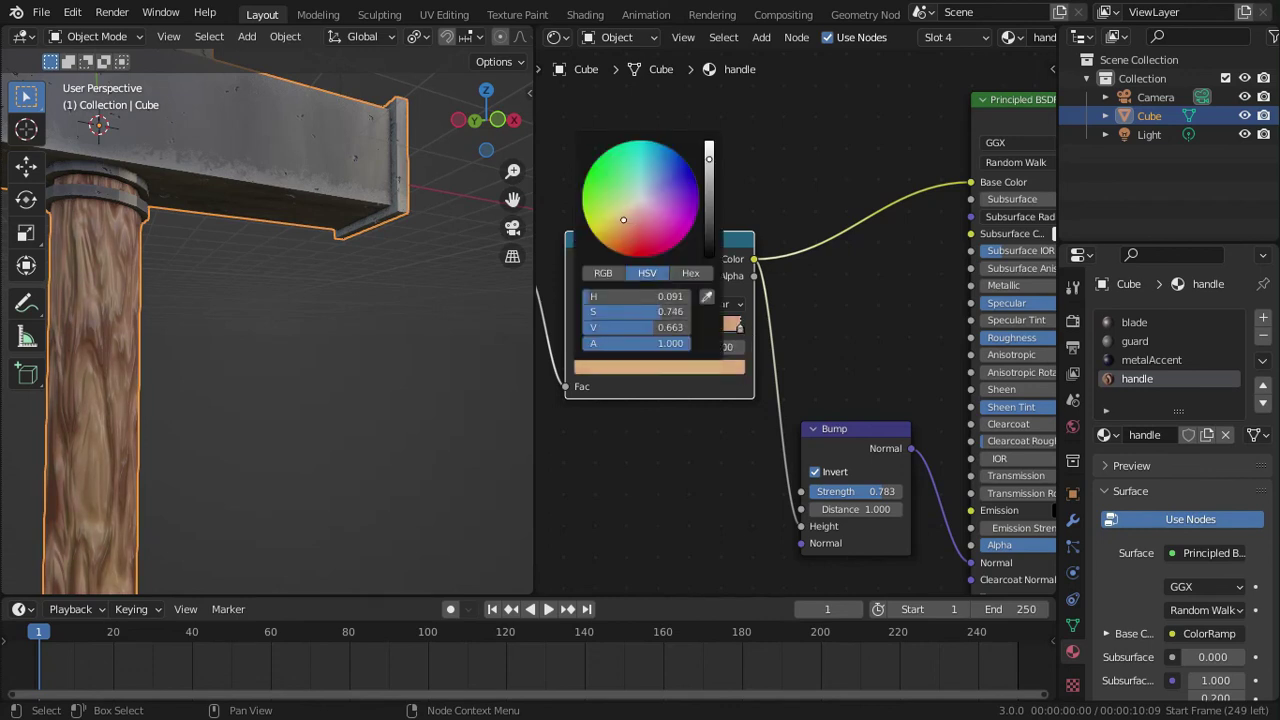
{"action": "left_click_drag", "start_coordinate": [643, 325], "coordinate": [660, 346]}
- Set the handle's Noise Texture to scale 7.9, detail 4.4 and distortion 0.4
{"action": "middle_click_drag", "start_coordinate": [588, 484], "coordinate": [925, 450]}
{"action": "left_click_drag", "start_coordinate": [879, 349], "coordinate": [879, 349]}
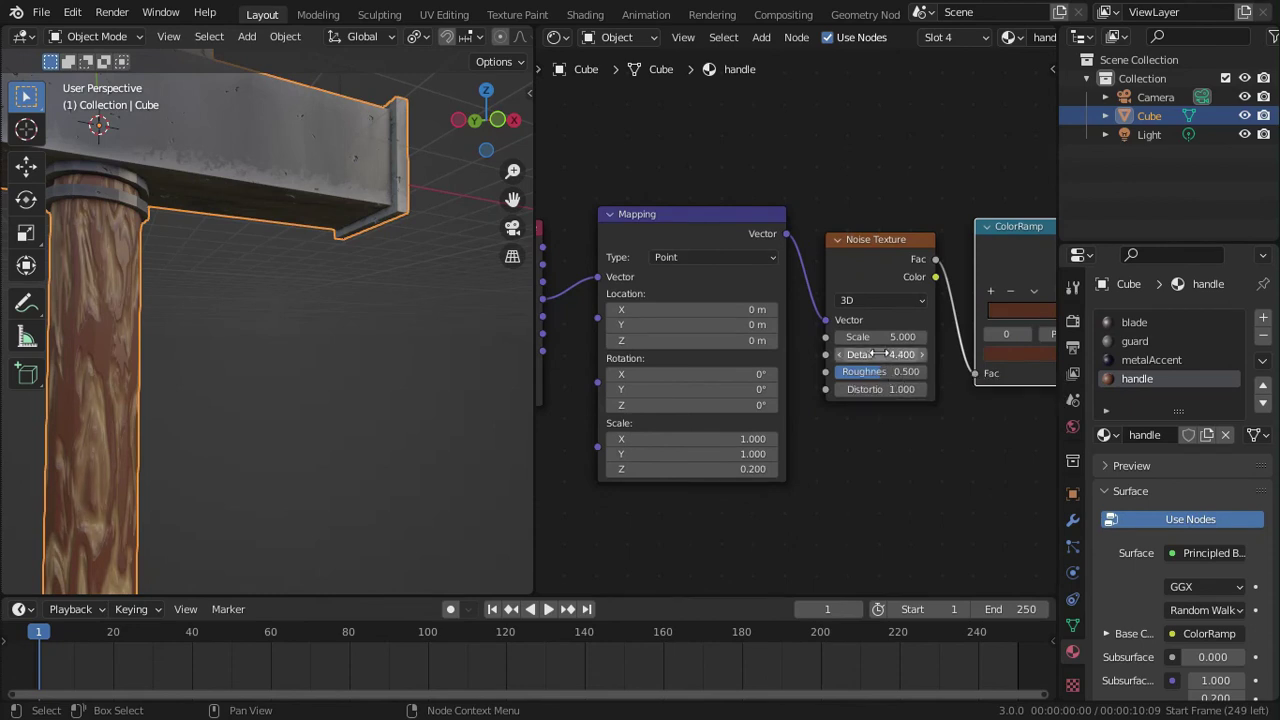
{"action": "left_click_drag", "start_coordinate": [878, 337], "coordinate": [999, 337]}
{"action": "mouse_move", "coordinate": [879, 387]}
{"action": "left_mouse_down"}
{"action": "mouse_move", "coordinate": [973, 387]}
{"action": "mouse_move", "coordinate": [855, 389]}
{"action": "left_mouse_up"}
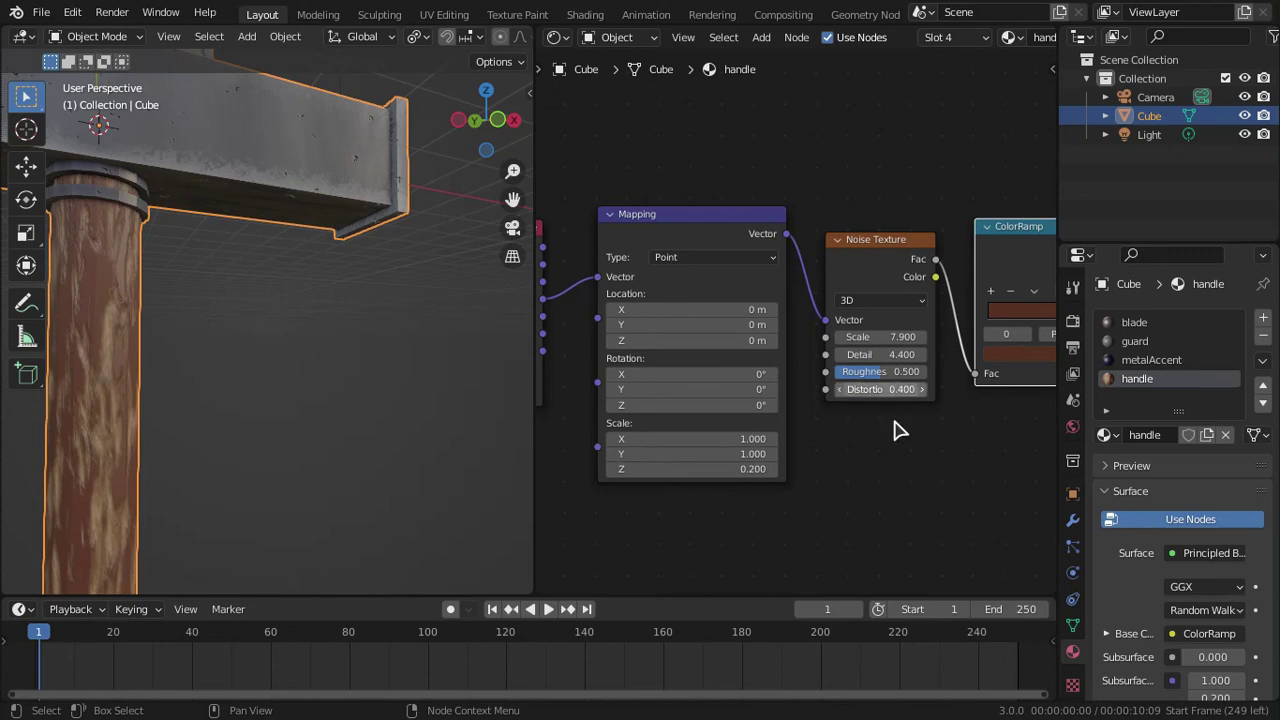
- Set the handle's Bump strength to 0.85
{"action": "scroll", "coordinate": [890, 420], "scroll_direction": "down", "scroll_amount": 4}
{"action": "middle_click_drag", "start_coordinate": [890, 420], "coordinate": [607, 421]}
{"action": "scroll", "coordinate": [740, 450], "scroll_direction": "up", "scroll_amount": 3}
{"action": "left_click_drag", "start_coordinate": [906, 469], "coordinate": [904, 469]}
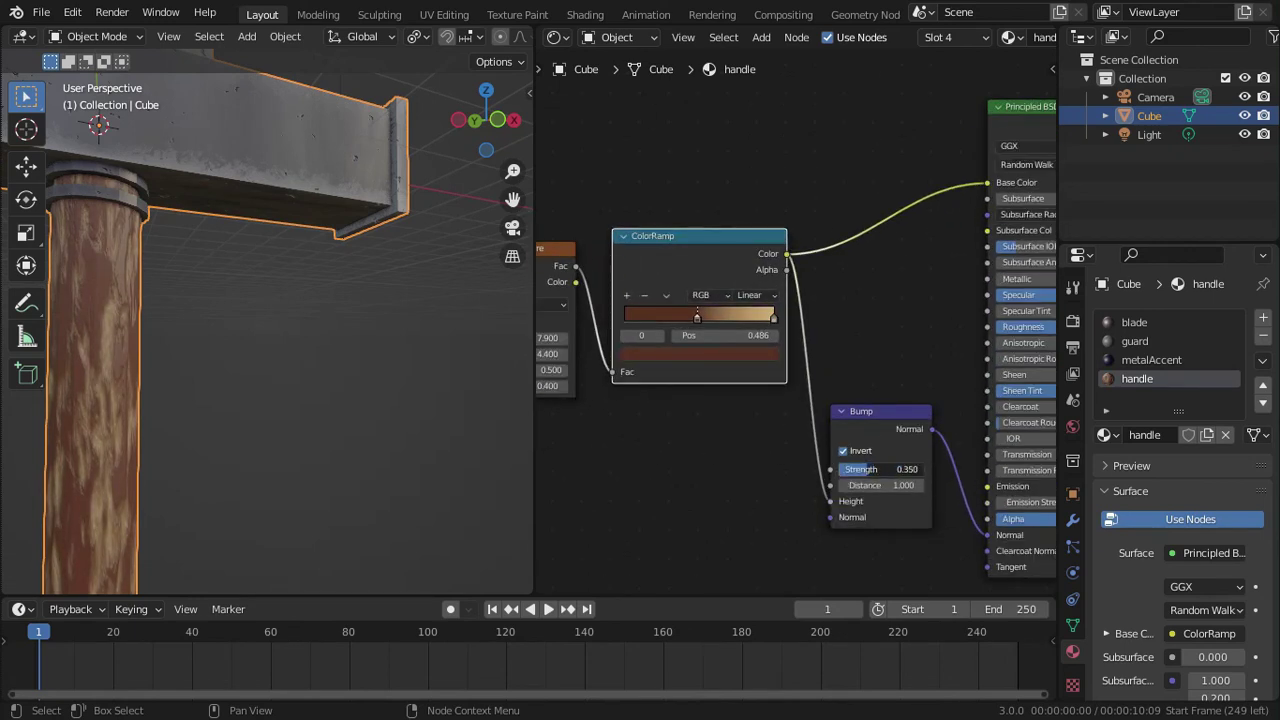
{"action": "middle_click_drag", "start_coordinate": [369, 363], "coordinate": [320, 394]}
{"action": "scroll", "coordinate": [366, 334], "scroll_direction": "down", "scroll_amount": 7}
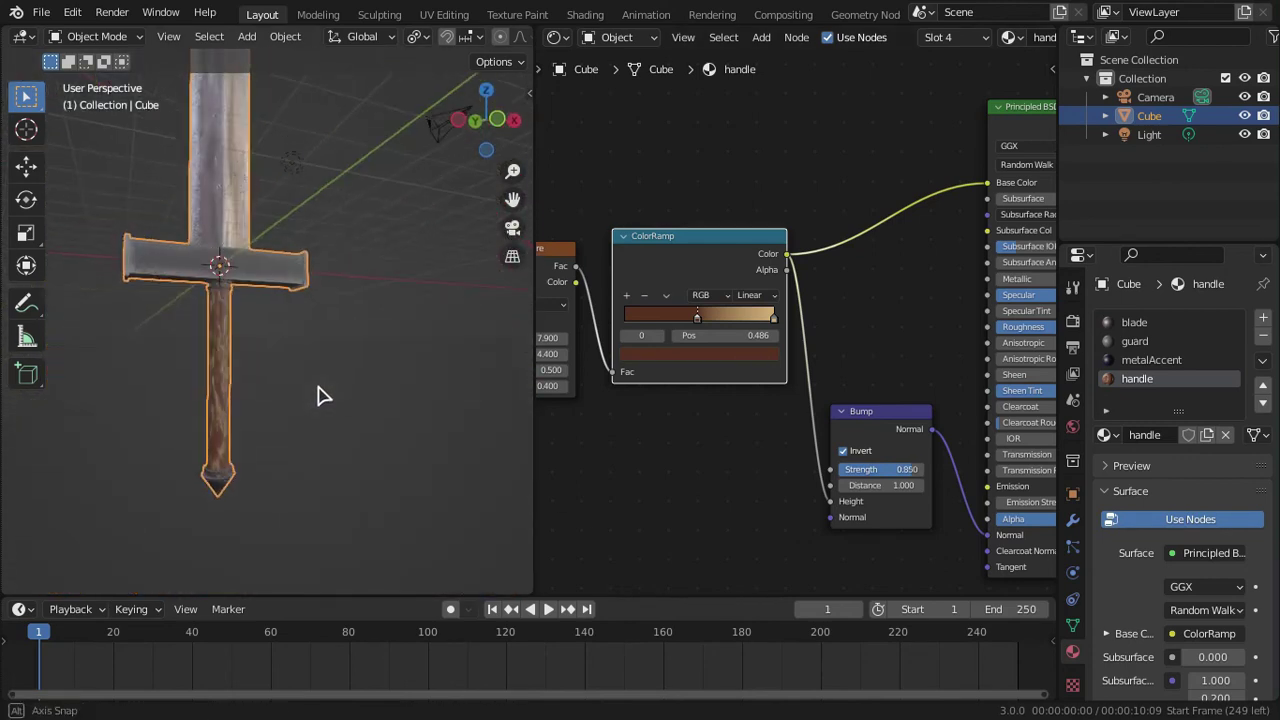
{"action": "scroll", "coordinate": [320, 394], "scroll_direction": "up", "scroll_amount": 6}
{"action": "scroll", "coordinate": [319, 395], "scroll_direction": "down", "scroll_amount": 3}
{"action": "scroll", "coordinate": [320, 394], "scroll_direction": "down", "scroll_amount": 4}
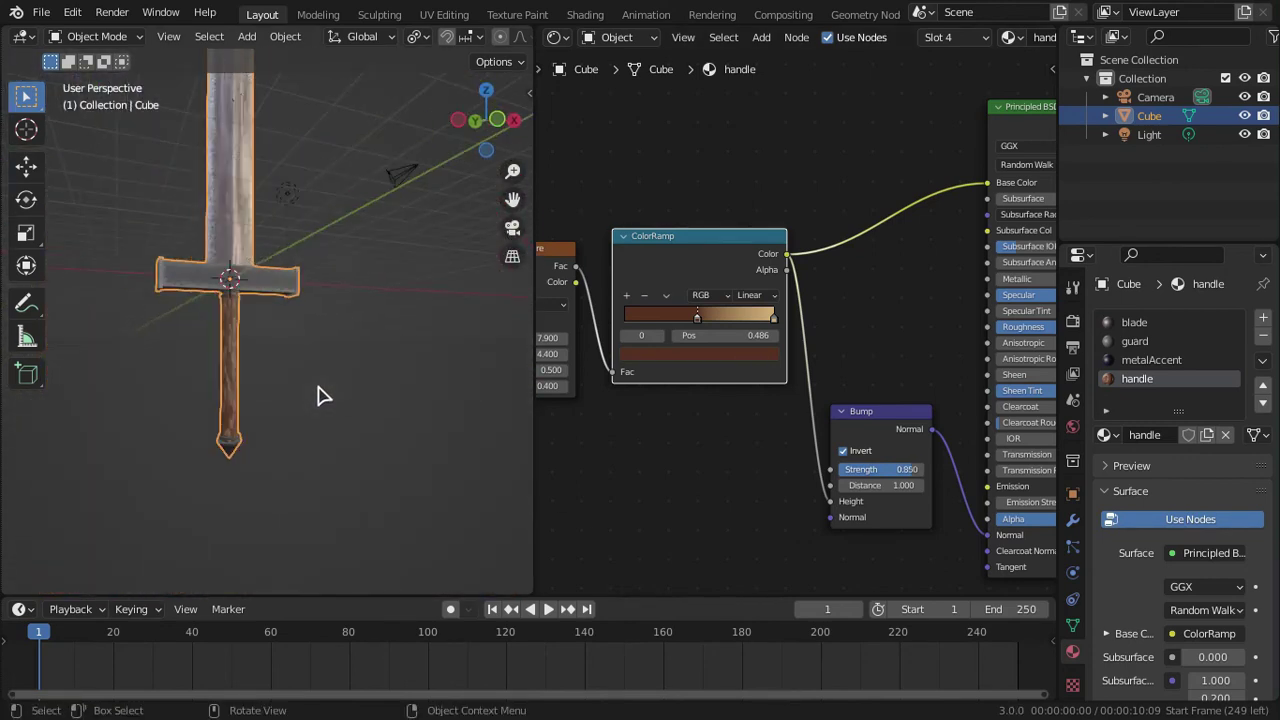